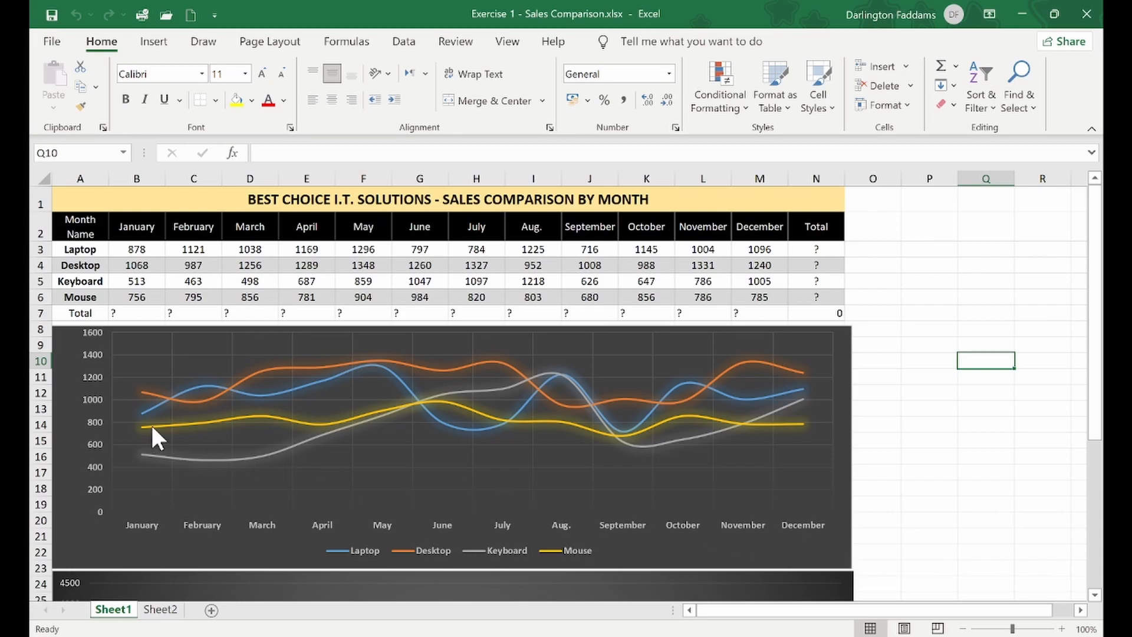
Step: Examine the monthly trend lines for laptop, desktop, keyboard and mouse in the sales comparison line chart
{"action": "mouse_move", "coordinate": [143, 414]}
{"action": "mouse_move", "coordinate": [396, 375]}
{"action": "mouse_move", "coordinate": [475, 433]}
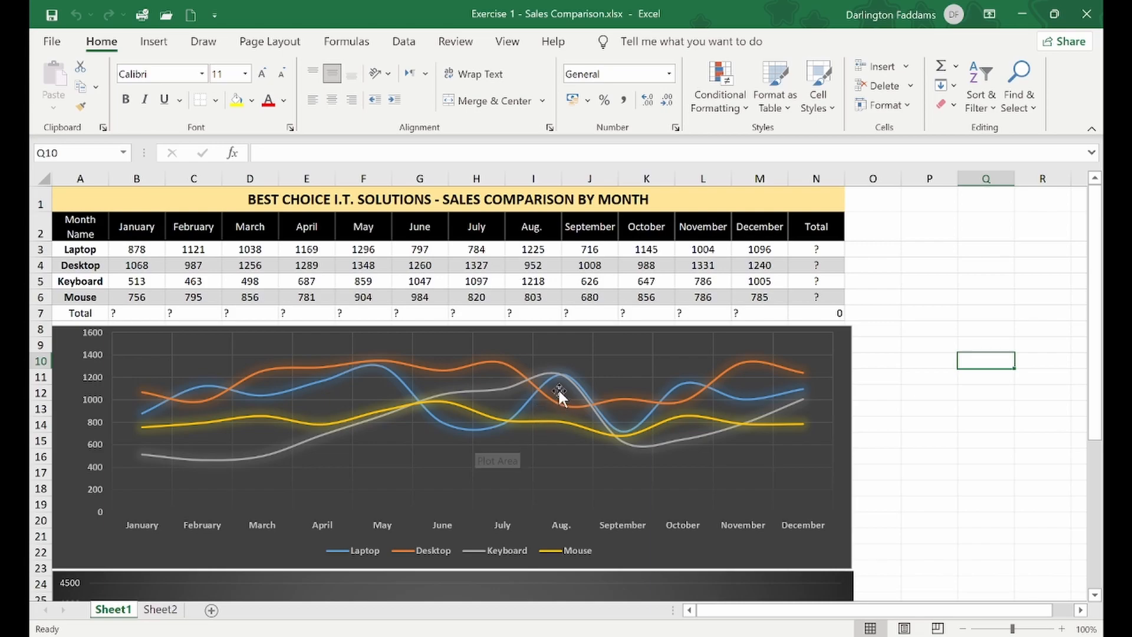
{"action": "mouse_move", "coordinate": [569, 380]}
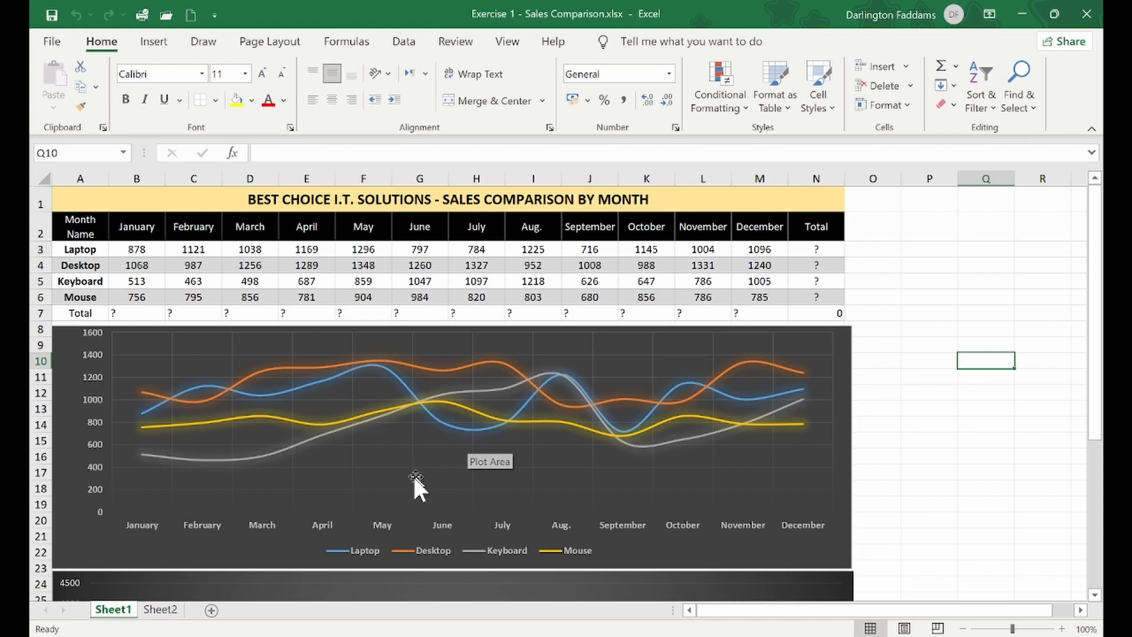
Step: Switch to the Excel Master Class lesson notes in Chrome and highlight the phrase "graphical charts"
{"action": "left_click", "coordinate": [173, 635]}
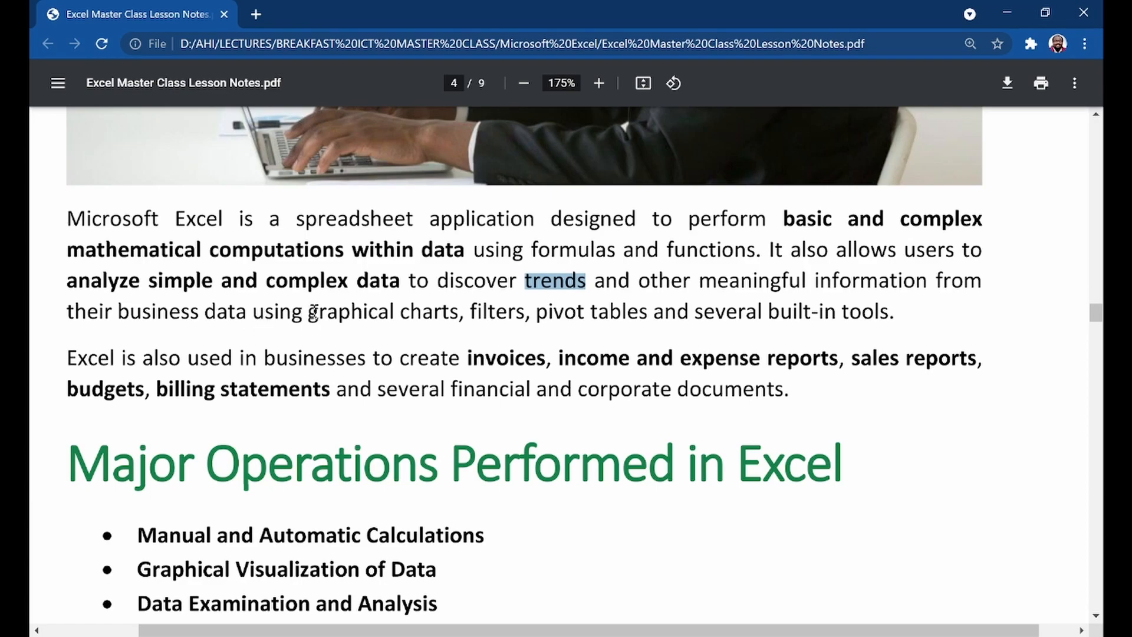
{"action": "left_click_drag", "start_coordinate": [309, 313], "coordinate": [462, 311]}
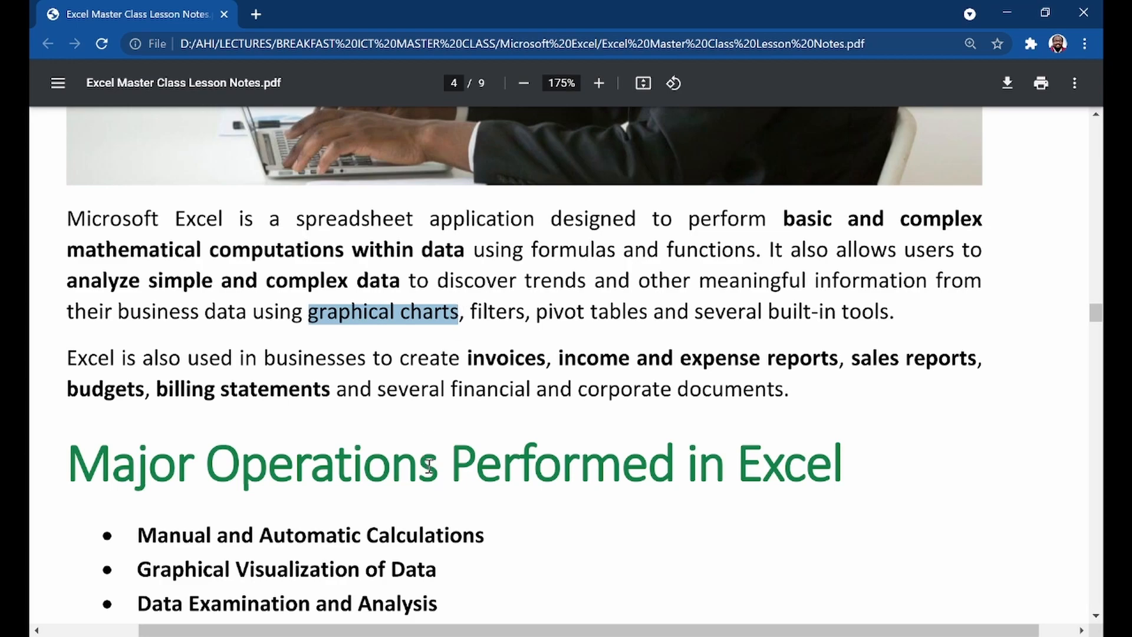
Step: Switch back to the Sales Comparison workbook in Excel and examine the quarterly column chart below the line chart
{"action": "left_click", "coordinate": [608, 636]}
{"action": "left_click", "coordinate": [695, 601]}
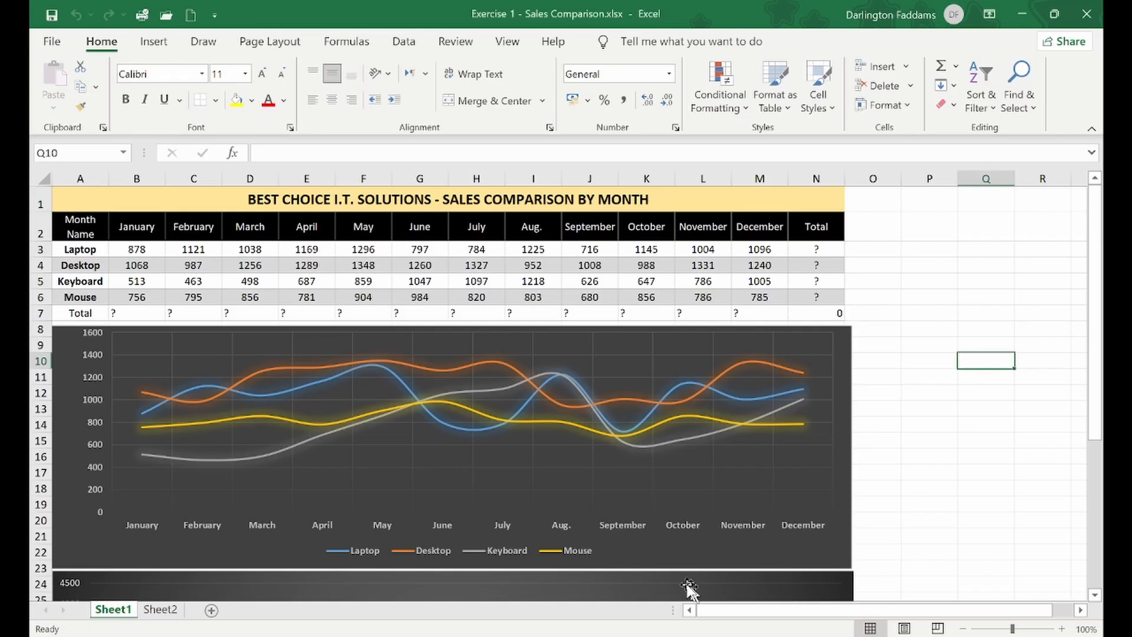
{"action": "scroll", "coordinate": [558, 472], "scroll_direction": "down", "scroll_amount": 4}
{"action": "scroll", "coordinate": [561, 476], "scroll_direction": "down", "scroll_amount": 2}
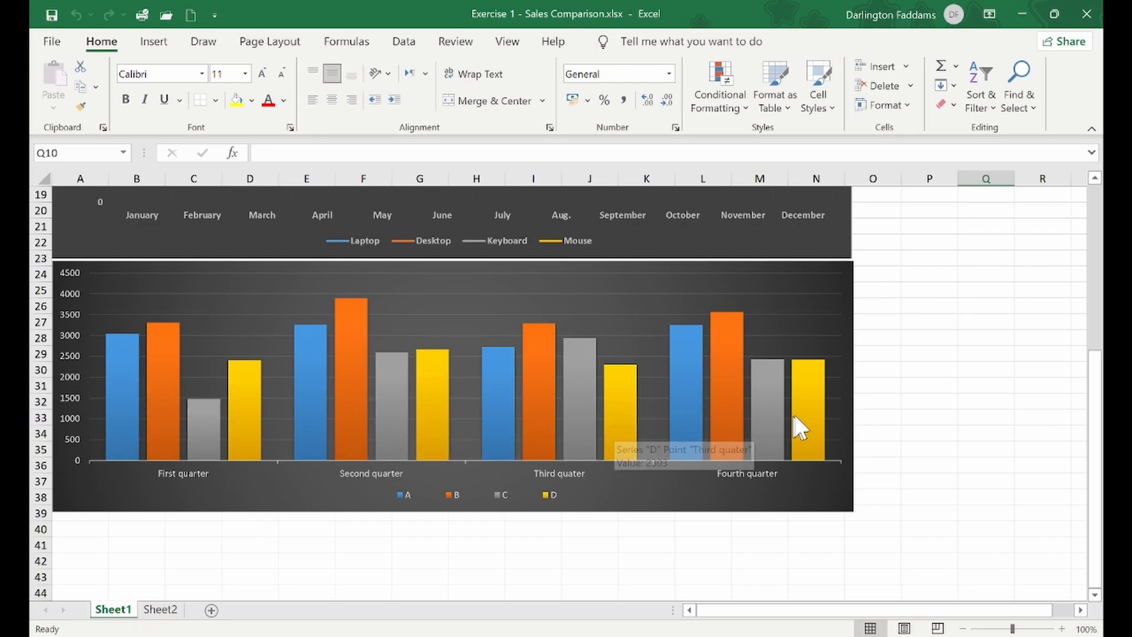
{"action": "mouse_move", "coordinate": [807, 415]}
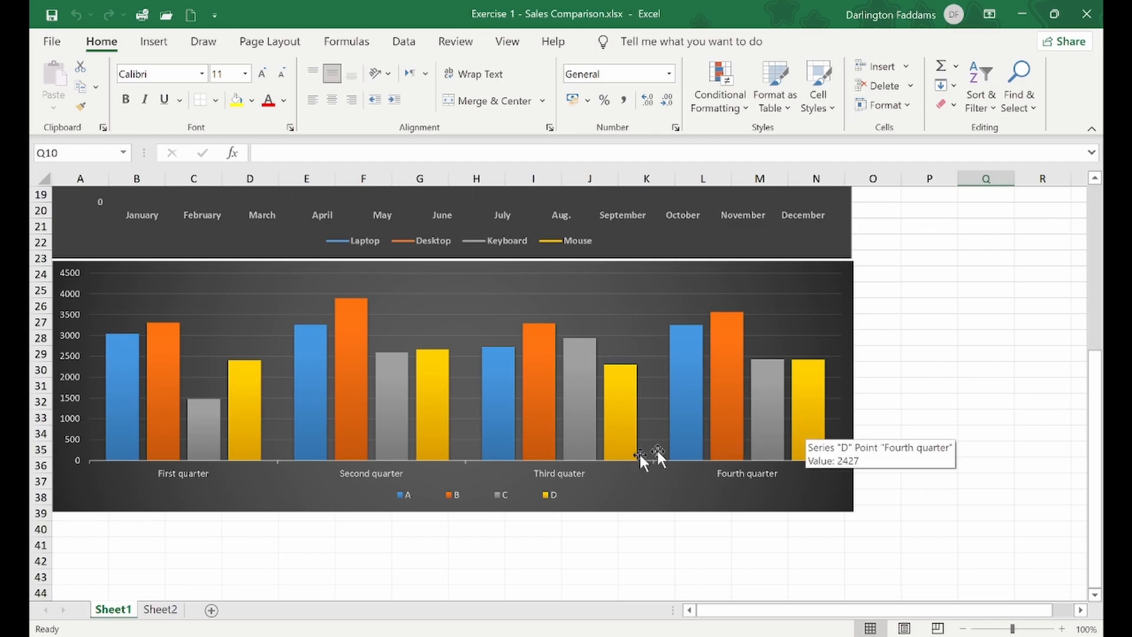
{"action": "mouse_move", "coordinate": [360, 409]}
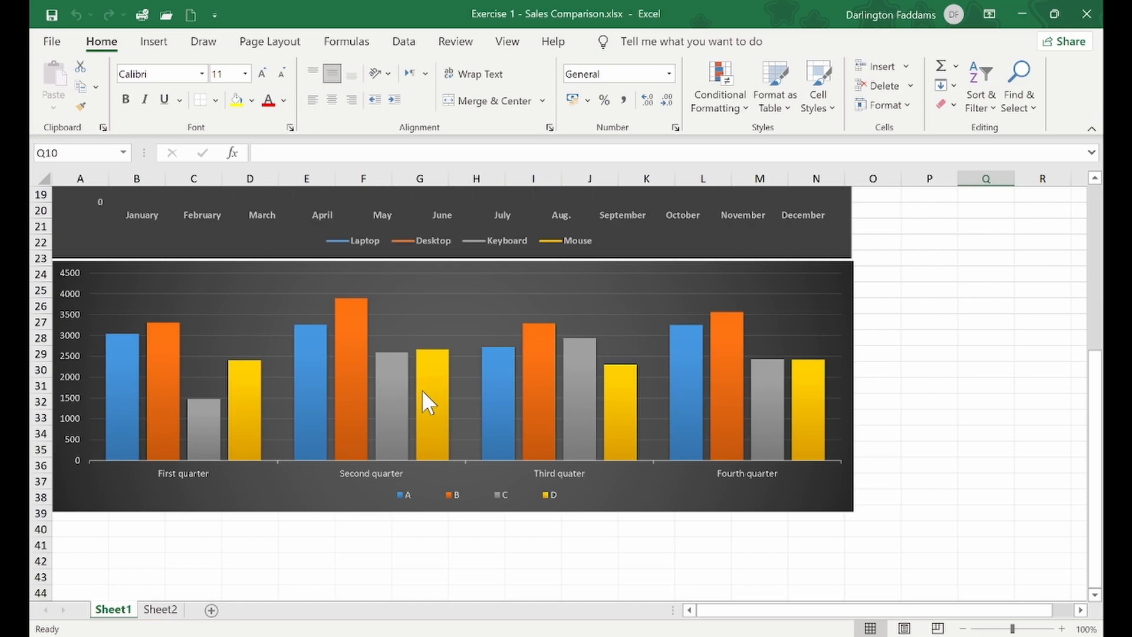
{"action": "mouse_move", "coordinate": [430, 400]}
{"action": "mouse_move", "coordinate": [383, 422]}
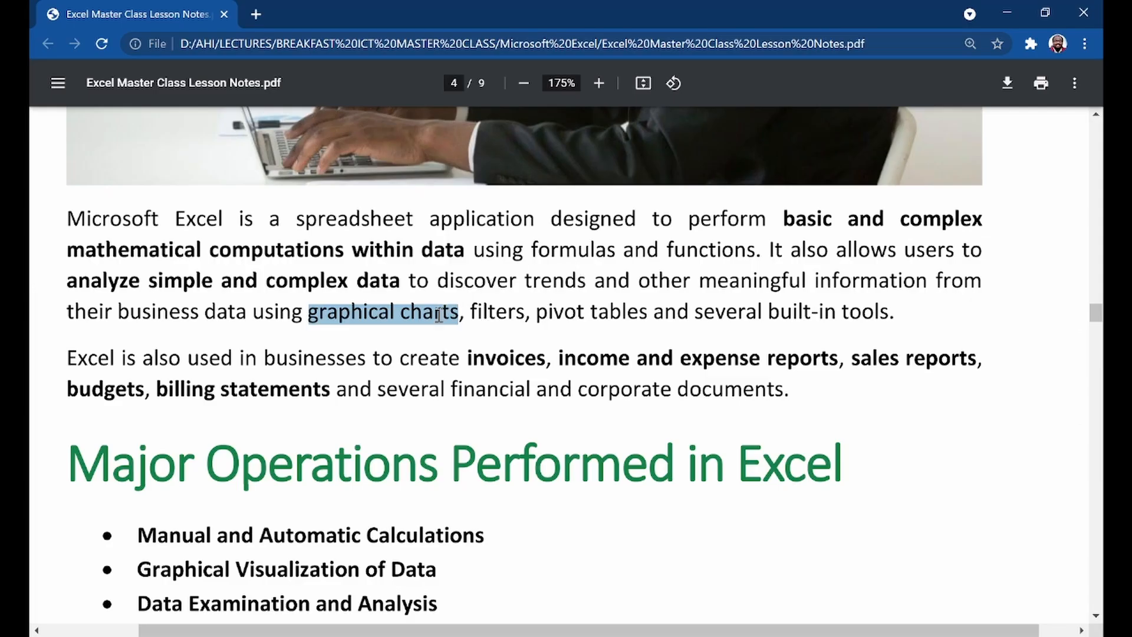
Step: In the lesson notes, highlight the line on graphical charts and the words "filters" and "invoices" while reading Excel's uses
{"action": "triple_click", "coordinate": [440, 316]}
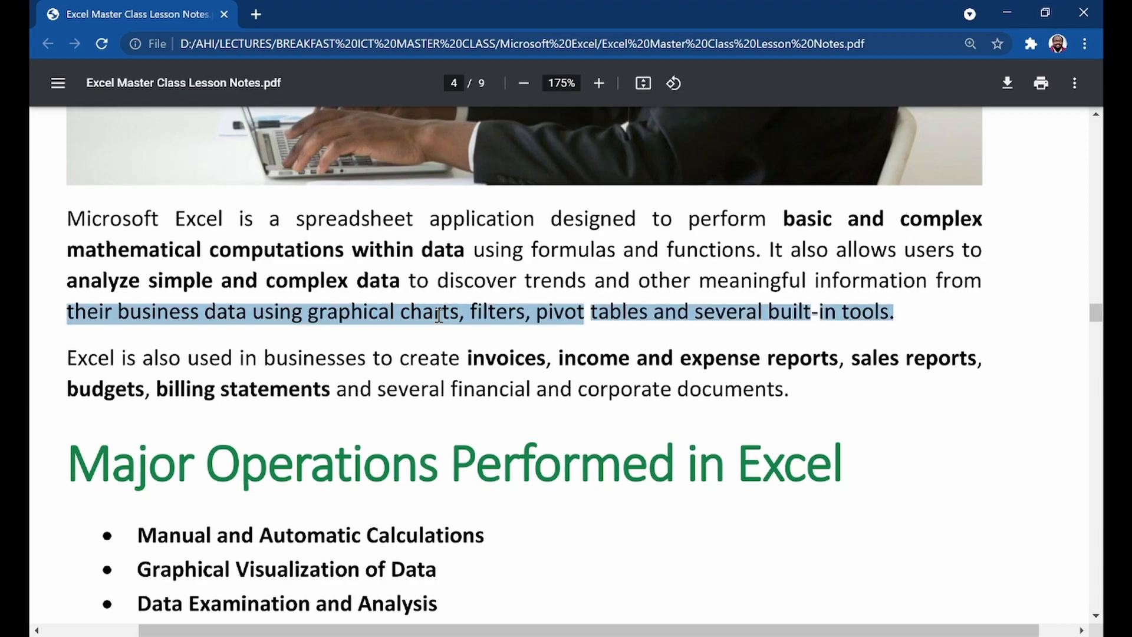
{"action": "double_click", "coordinate": [500, 318]}
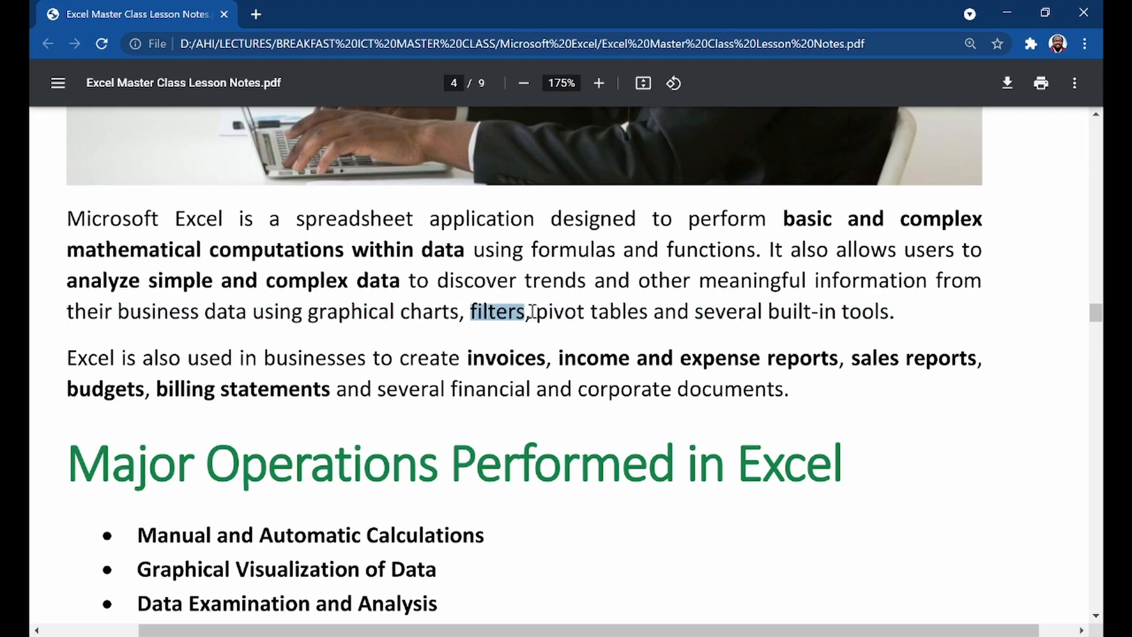
{"action": "left_click", "coordinate": [557, 313]}
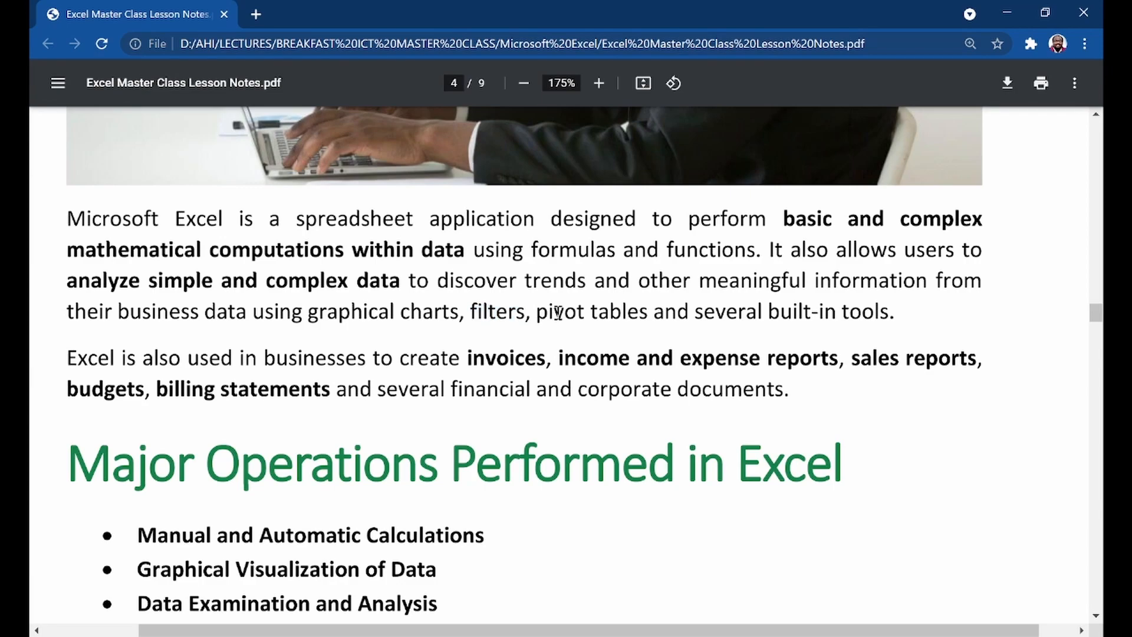
{"action": "double_click", "coordinate": [496, 315]}
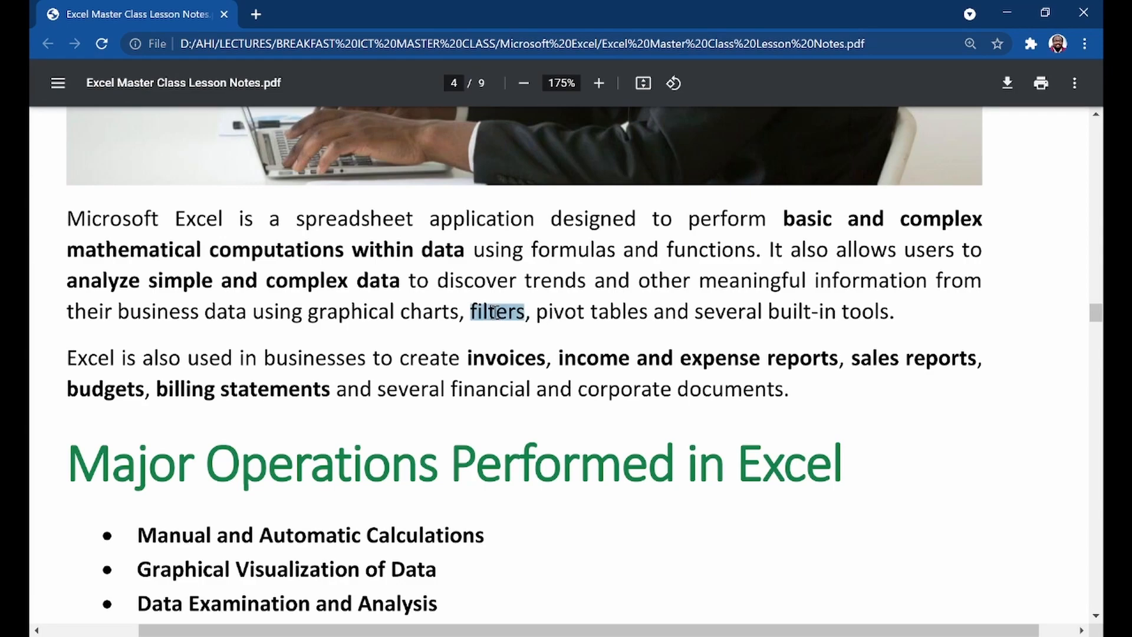
{"action": "left_click", "coordinate": [645, 318]}
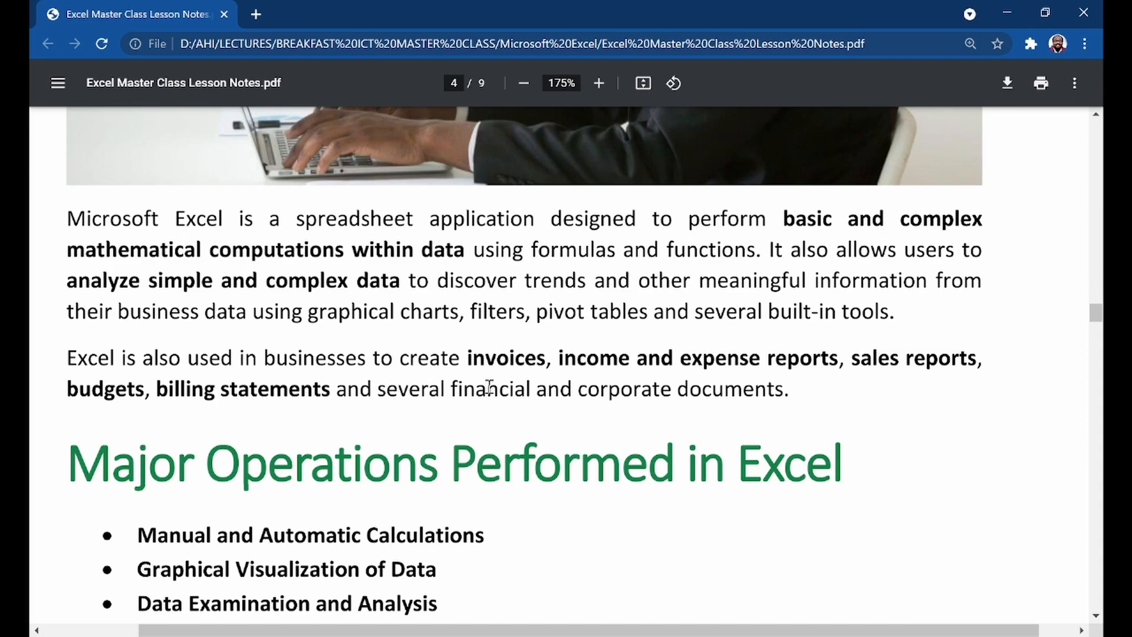
{"action": "double_click", "coordinate": [516, 358]}
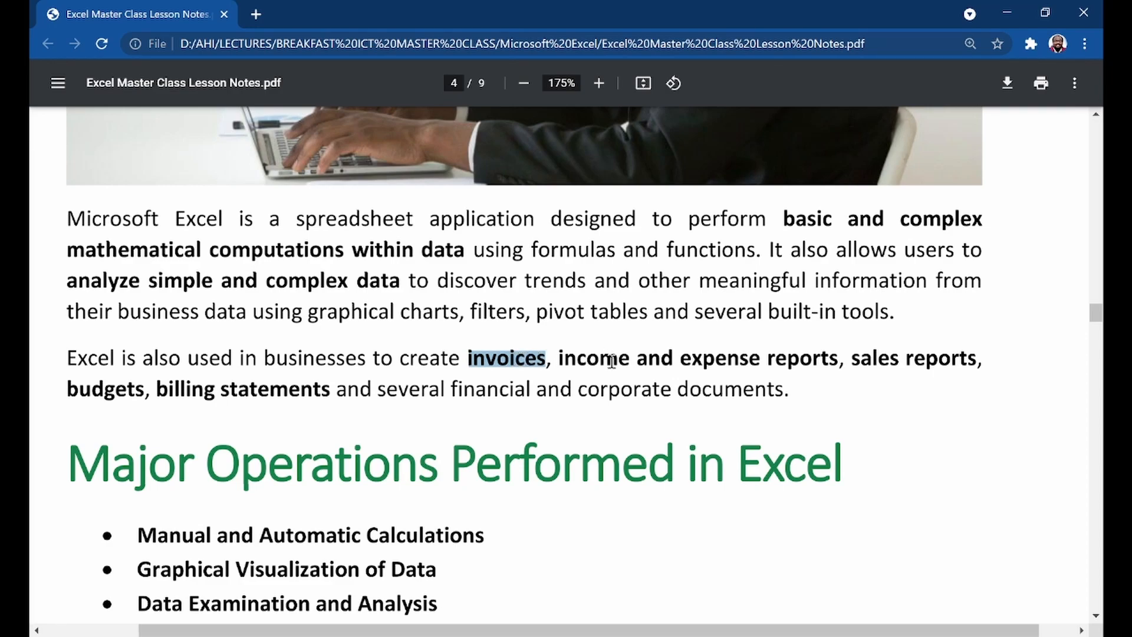
{"action": "left_click", "coordinate": [810, 363]}
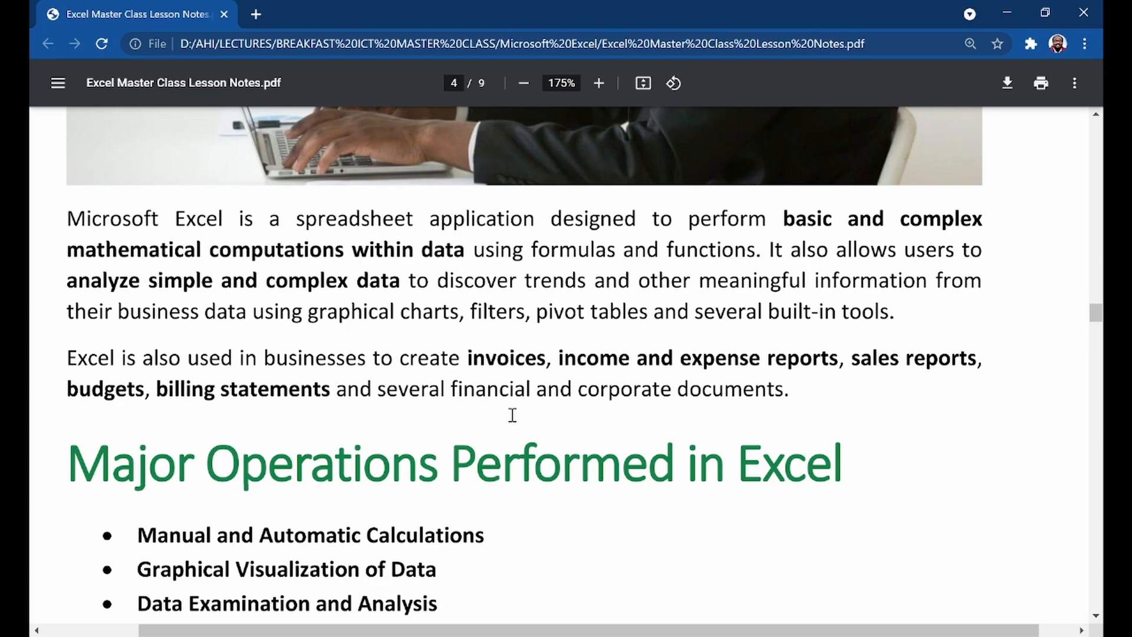
Step: Go to the "Major Operations Performed in Excel" list and highlight "Manual and Automatic Calculations" and the word "Manual"
{"action": "scroll", "coordinate": [512, 415], "scroll_direction": "up", "scroll_amount": 1}
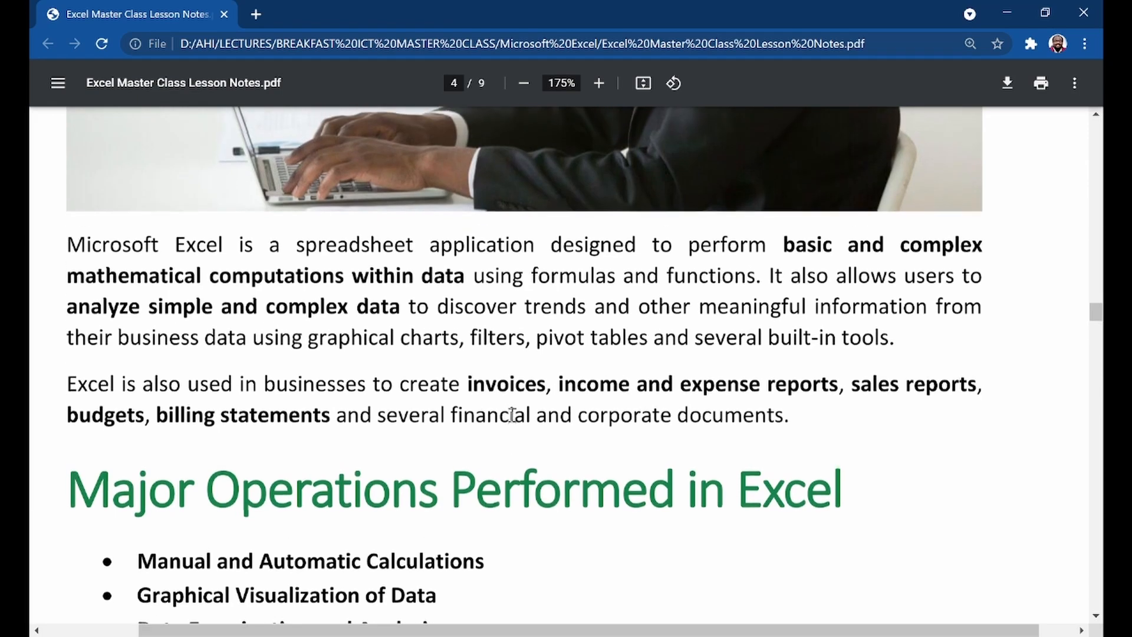
{"action": "scroll", "coordinate": [512, 415], "scroll_direction": "up", "scroll_amount": 6}
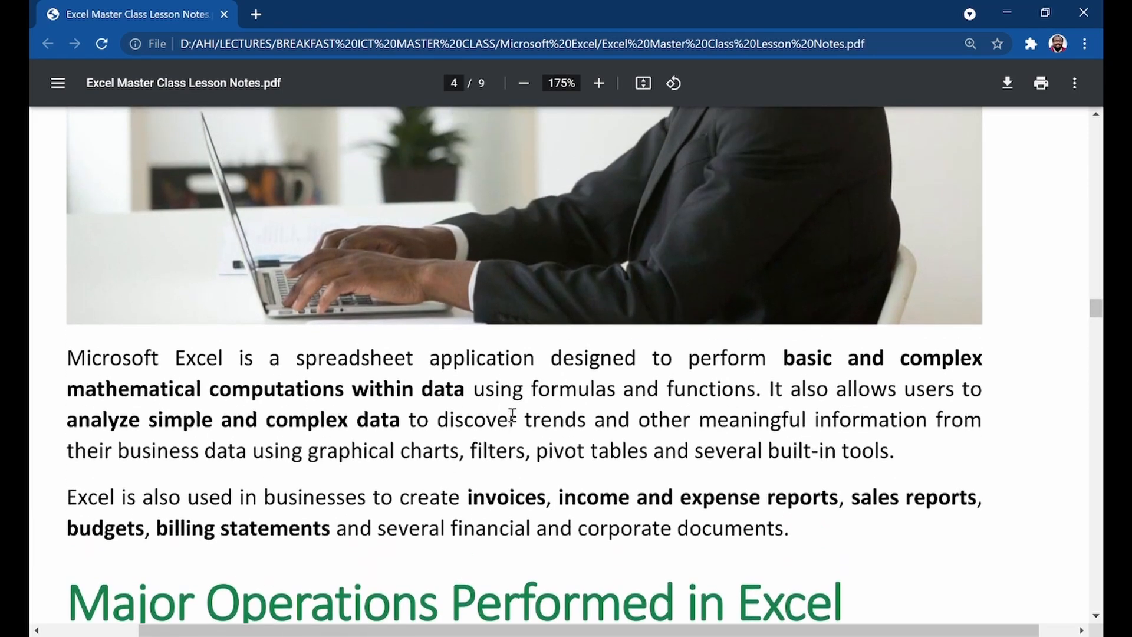
{"action": "scroll", "coordinate": [513, 415], "scroll_direction": "up", "scroll_amount": 1}
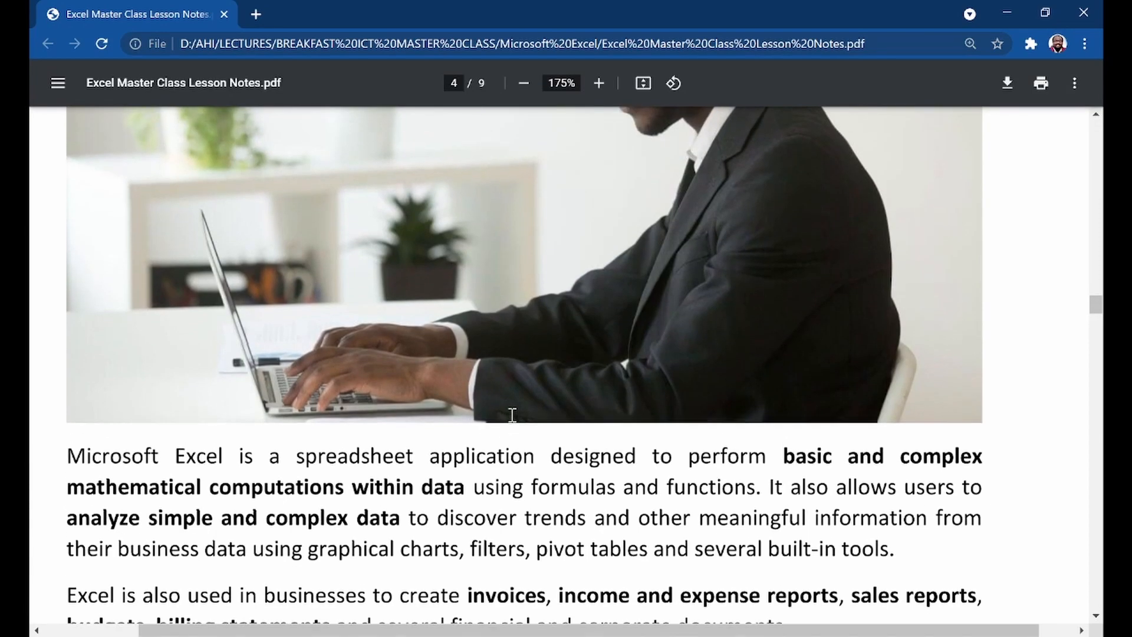
{"action": "scroll", "coordinate": [512, 415], "scroll_direction": "up", "scroll_amount": 6}
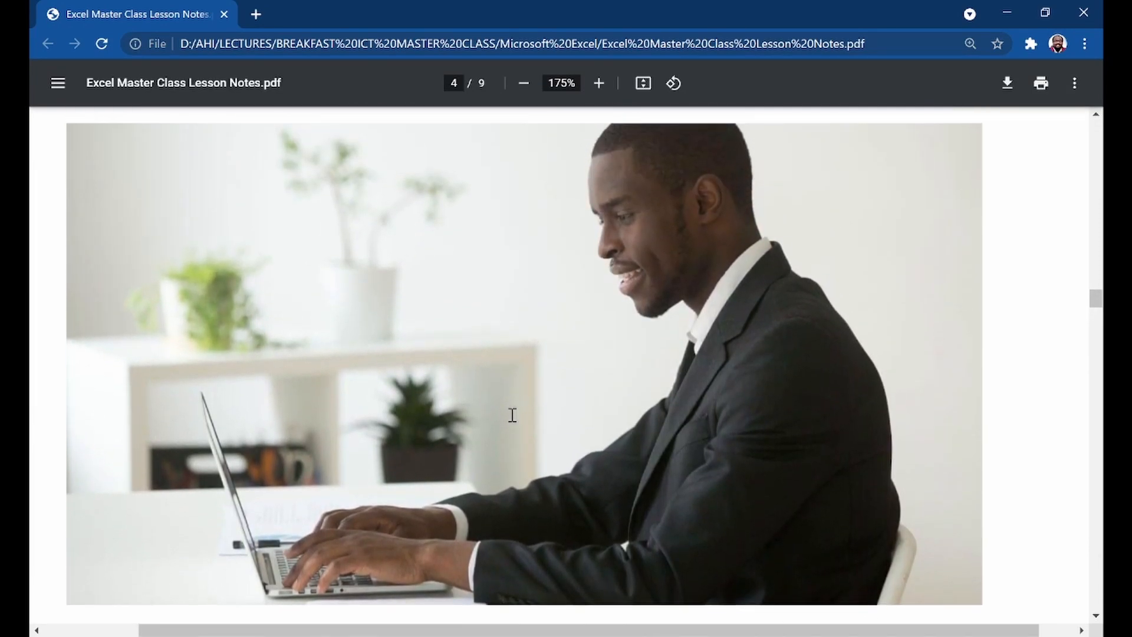
{"action": "scroll", "coordinate": [512, 415], "scroll_direction": "down", "scroll_amount": 10}
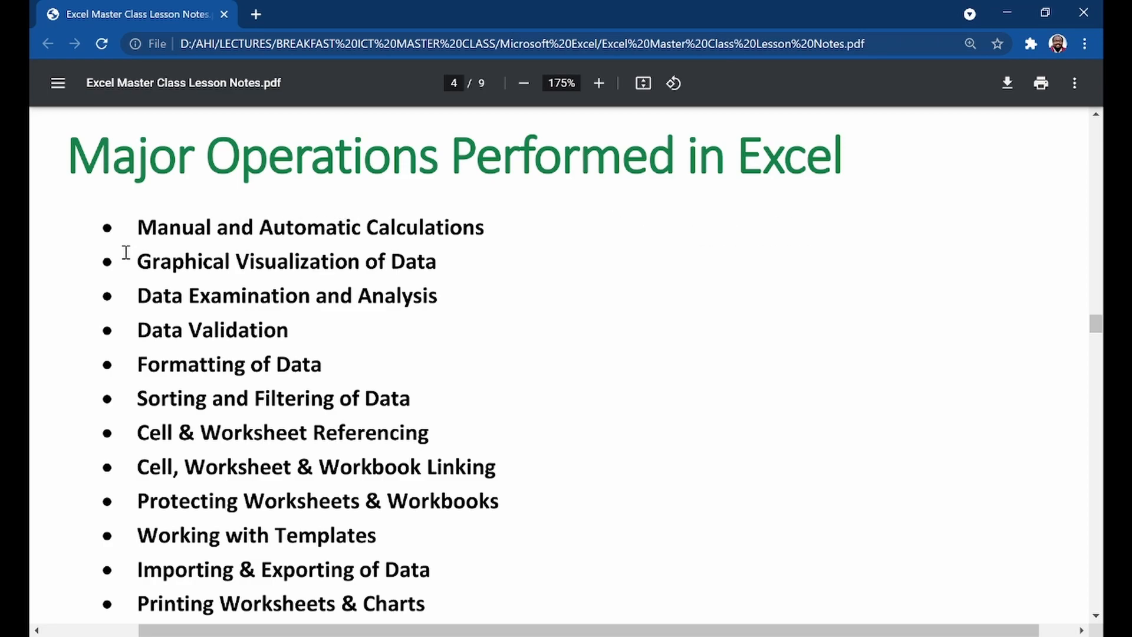
{"action": "left_click_drag", "start_coordinate": [137, 236], "coordinate": [502, 230]}
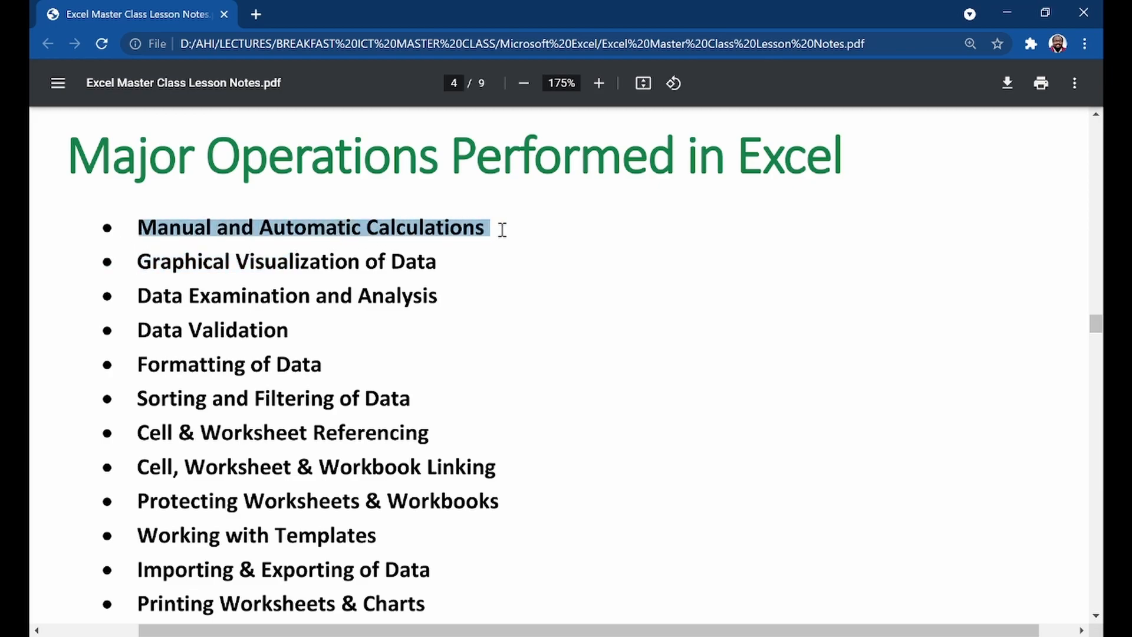
{"action": "left_click", "coordinate": [502, 229]}
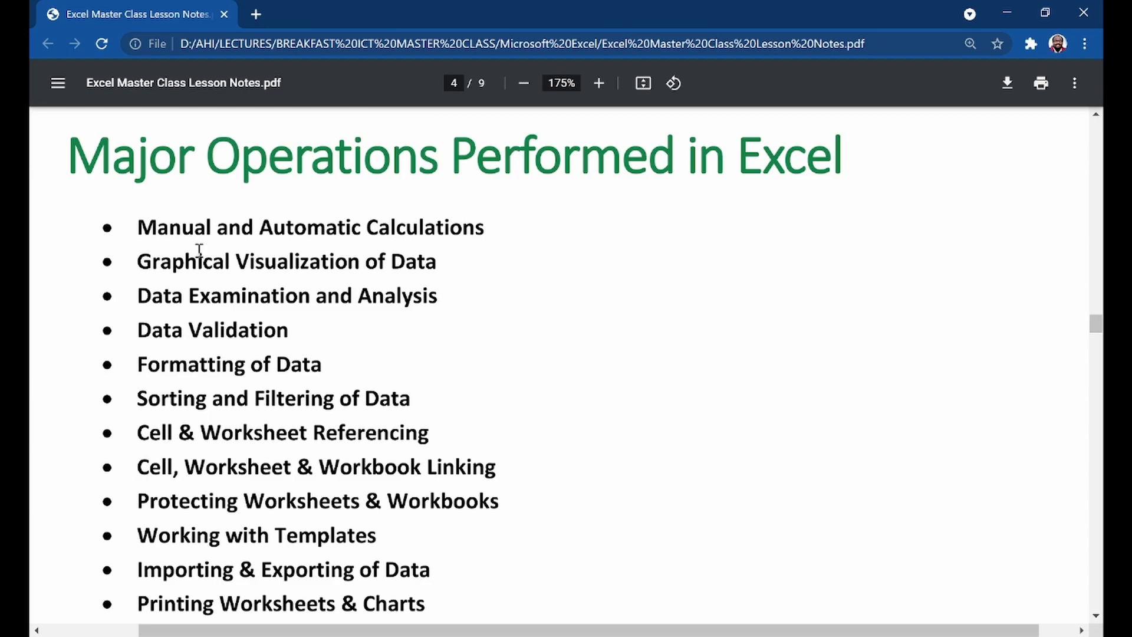
{"action": "double_click", "coordinate": [181, 224]}
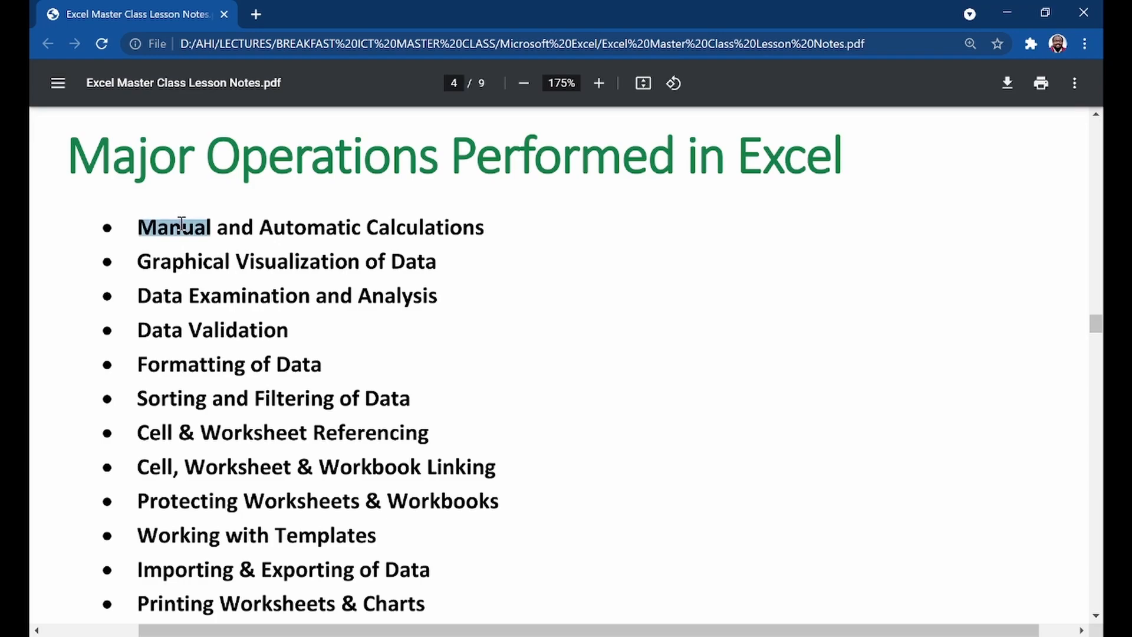
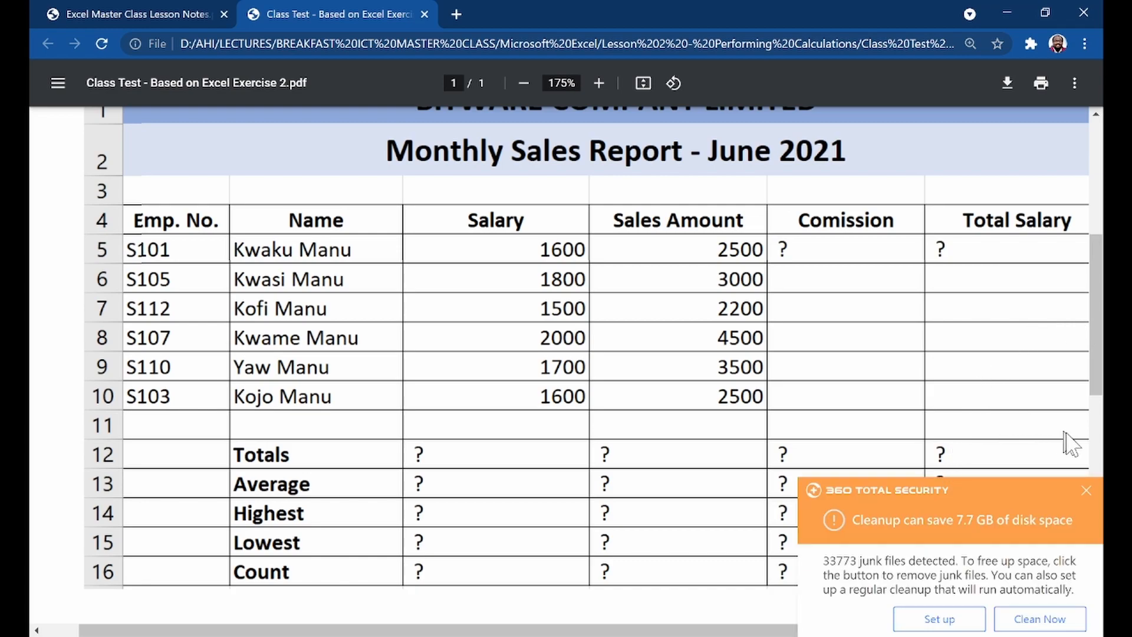
Step: Dismiss the cleanup notification and review the class test's sample worksheet, numbered tasks and required column widths
{"action": "left_click", "coordinate": [1087, 491]}
{"action": "left_click_drag", "start_coordinate": [1093, 379], "coordinate": [1047, 448]}
{"action": "left_click_drag", "start_coordinate": [217, 310], "coordinate": [493, 323]}
{"action": "left_click", "coordinate": [495, 326]}
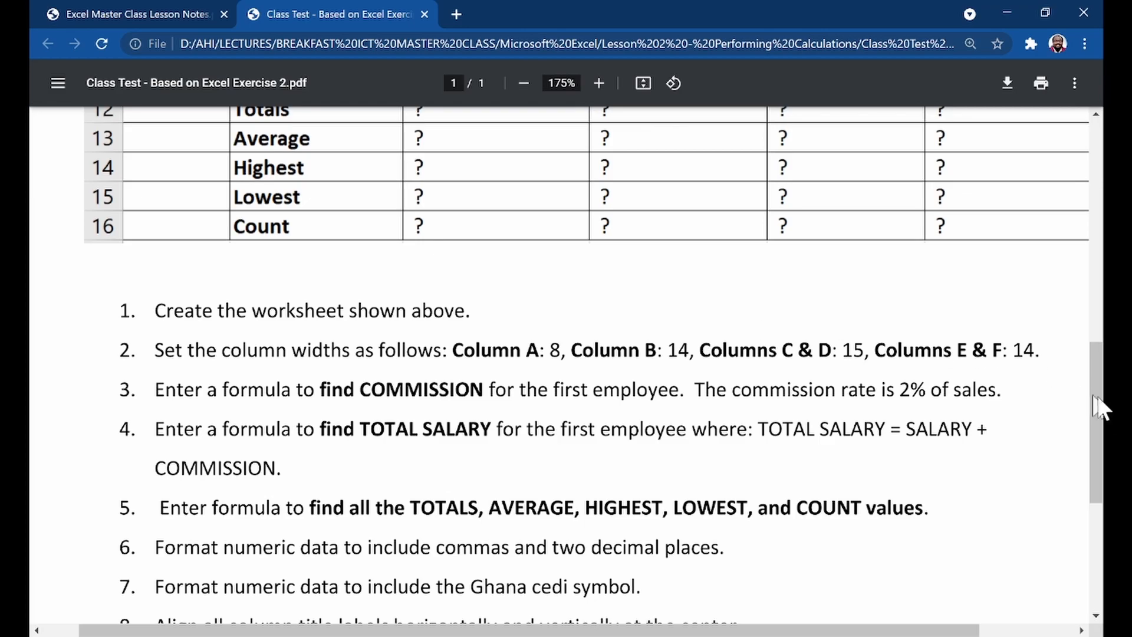
{"action": "left_click_drag", "start_coordinate": [1101, 413], "coordinate": [1101, 286]}
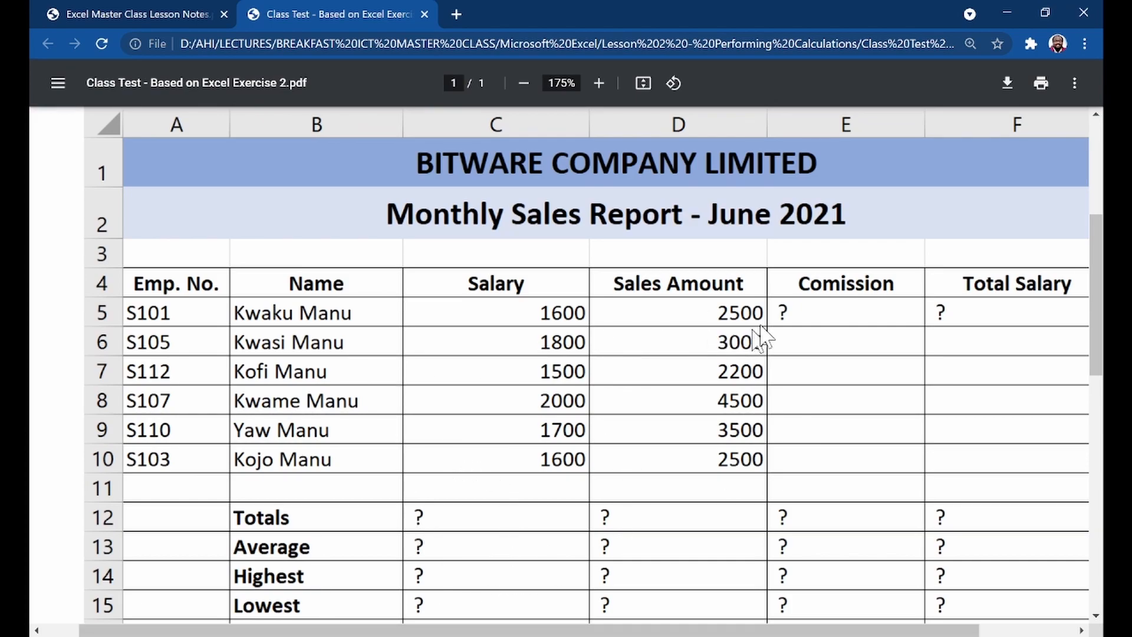
{"action": "left_click_drag", "start_coordinate": [1102, 238], "coordinate": [1102, 319]}
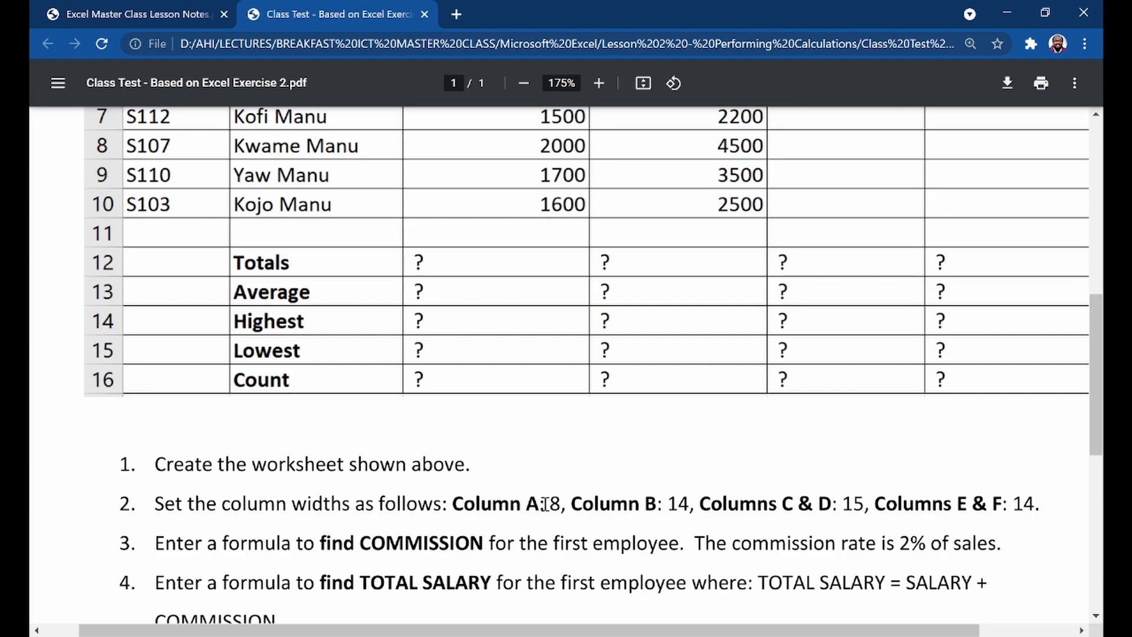
{"action": "left_click_drag", "start_coordinate": [1101, 359], "coordinate": [1102, 256]}
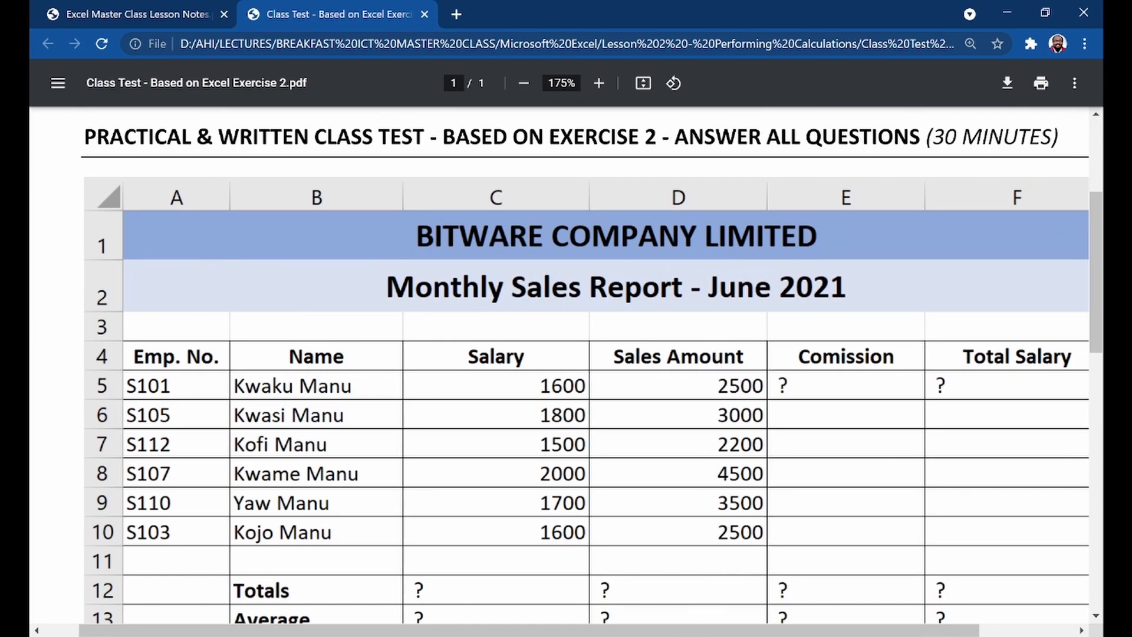
Step: Switch to the blank Excel workbook and select whole columns A through D one at a time, returning to column B
{"action": "mouse_move", "coordinate": [701, 610]}
{"action": "left_click", "coordinate": [536, 601]}
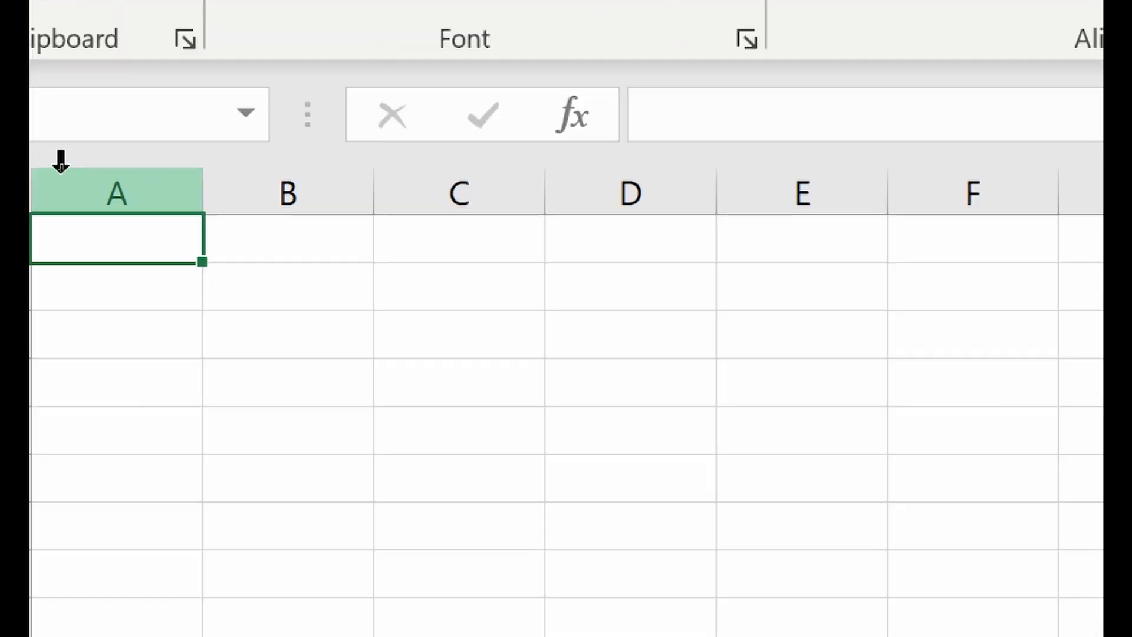
{"action": "left_click", "coordinate": [256, 168]}
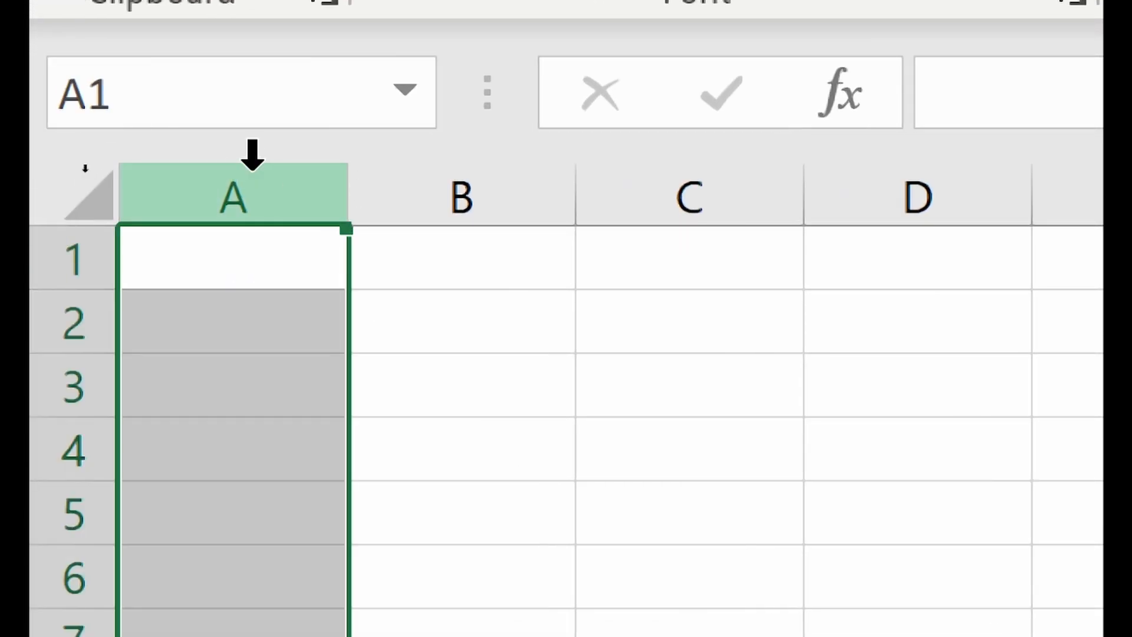
{"action": "left_click", "coordinate": [476, 189]}
{"action": "left_click", "coordinate": [710, 165]}
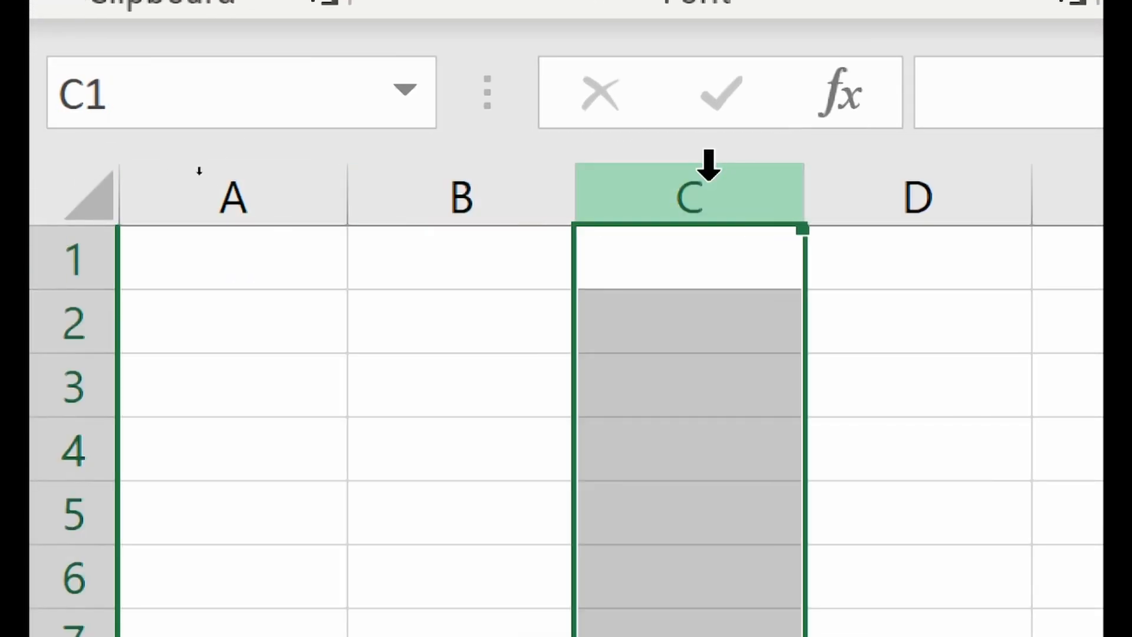
{"action": "left_click", "coordinate": [912, 162]}
{"action": "left_click", "coordinate": [670, 168]}
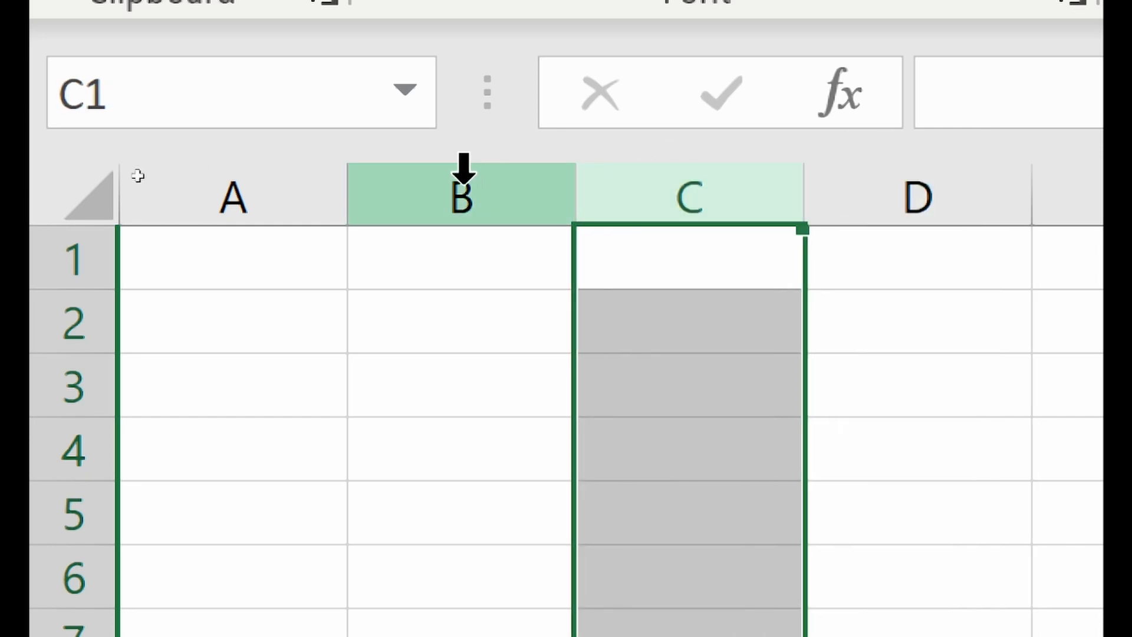
{"action": "left_click", "coordinate": [462, 169]}
Step: Select column A and widen it slightly by moving its boundary with column B
{"action": "left_click", "coordinate": [233, 170]}
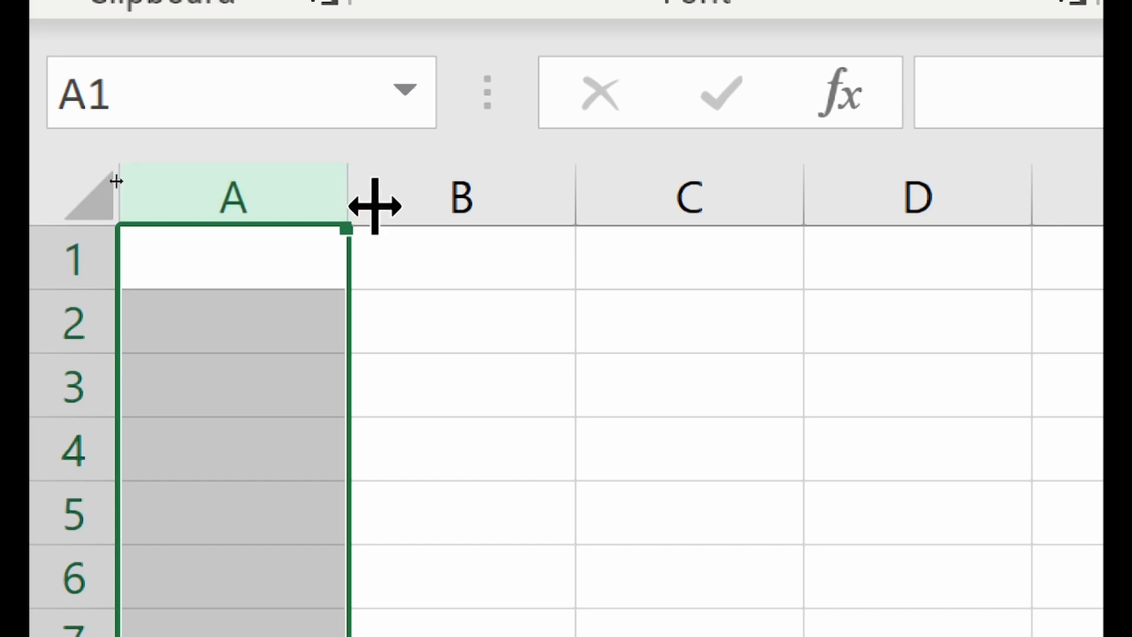
{"action": "left_click_drag", "start_coordinate": [358, 199], "coordinate": [379, 210]}
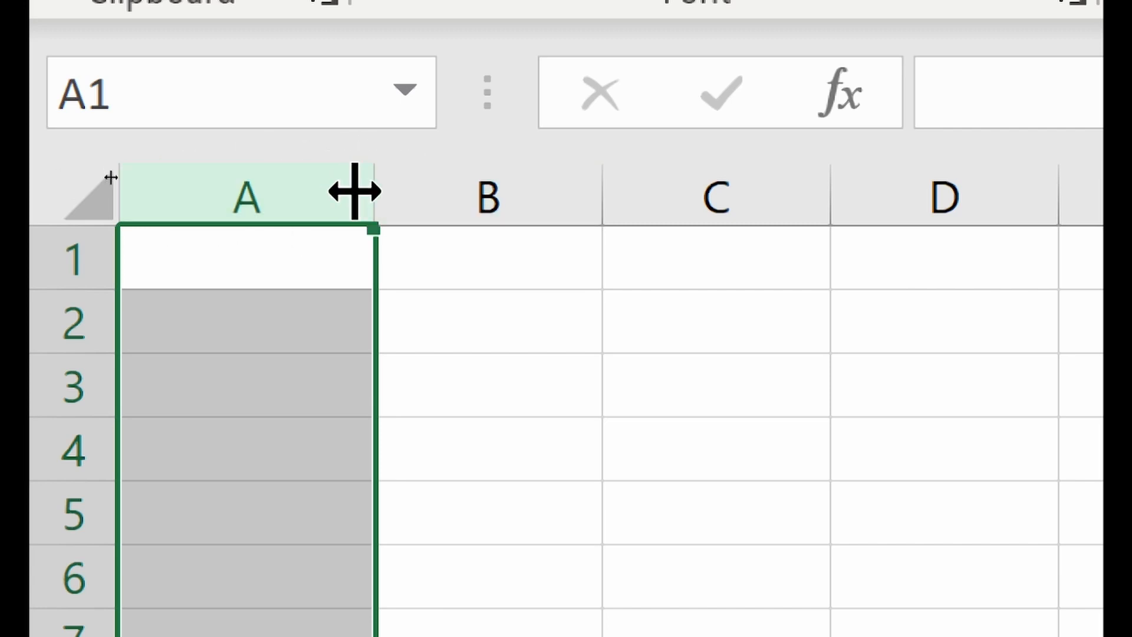
Step: Narrow column A slightly by moving its boundary, and set its exact column width to 8
{"action": "left_click_drag", "start_coordinate": [386, 197], "coordinate": [346, 207]}
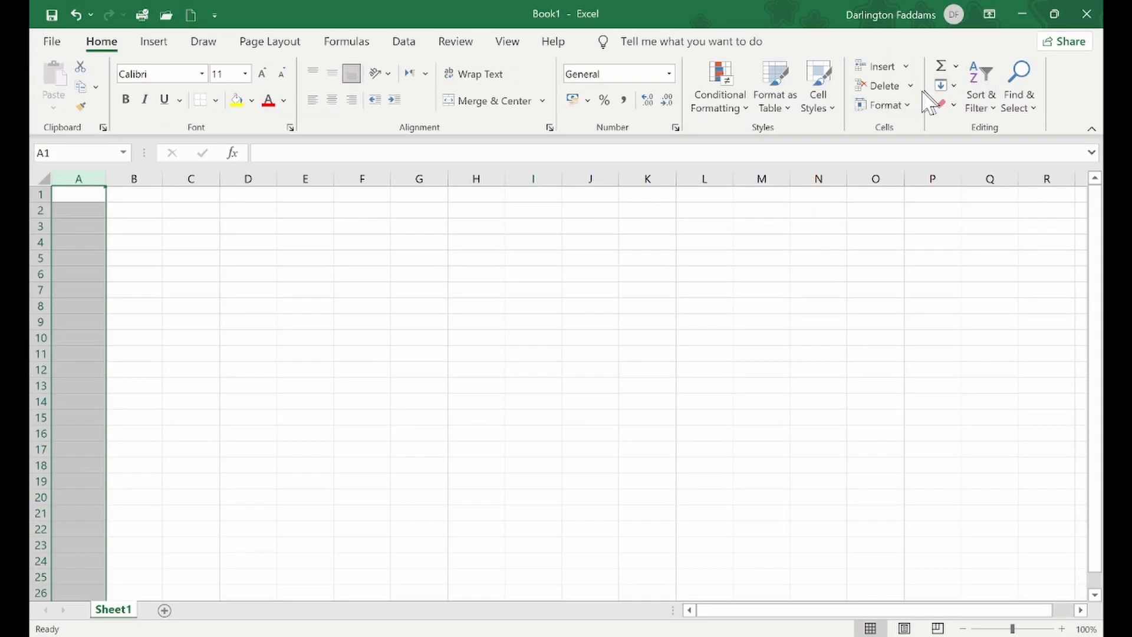
{"action": "left_click", "coordinate": [909, 105]}
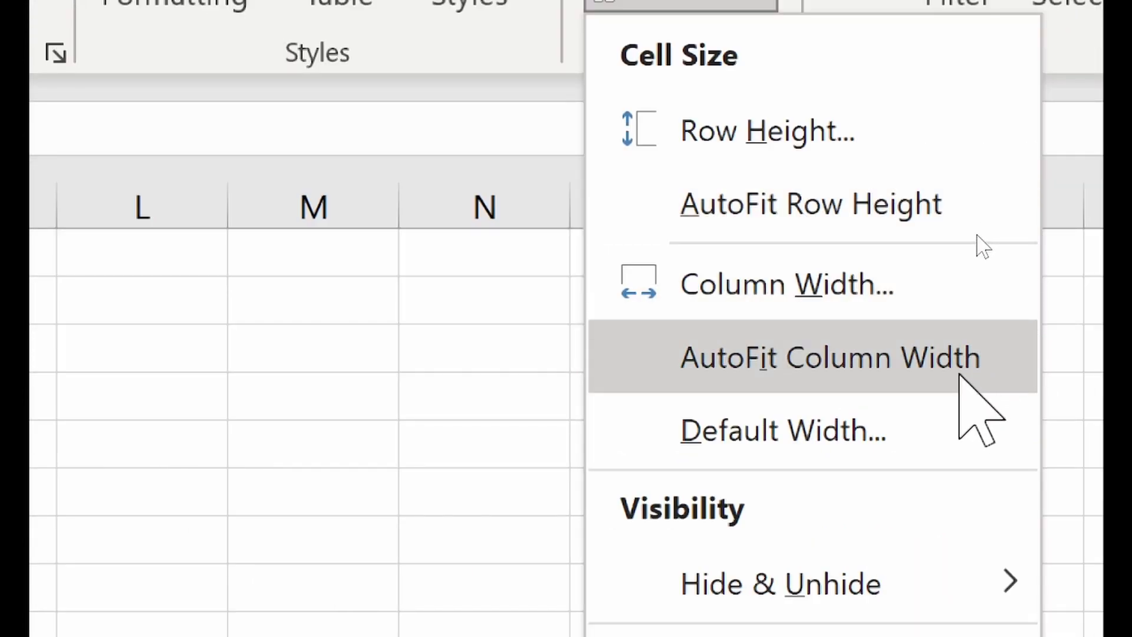
{"action": "left_click", "coordinate": [874, 293]}
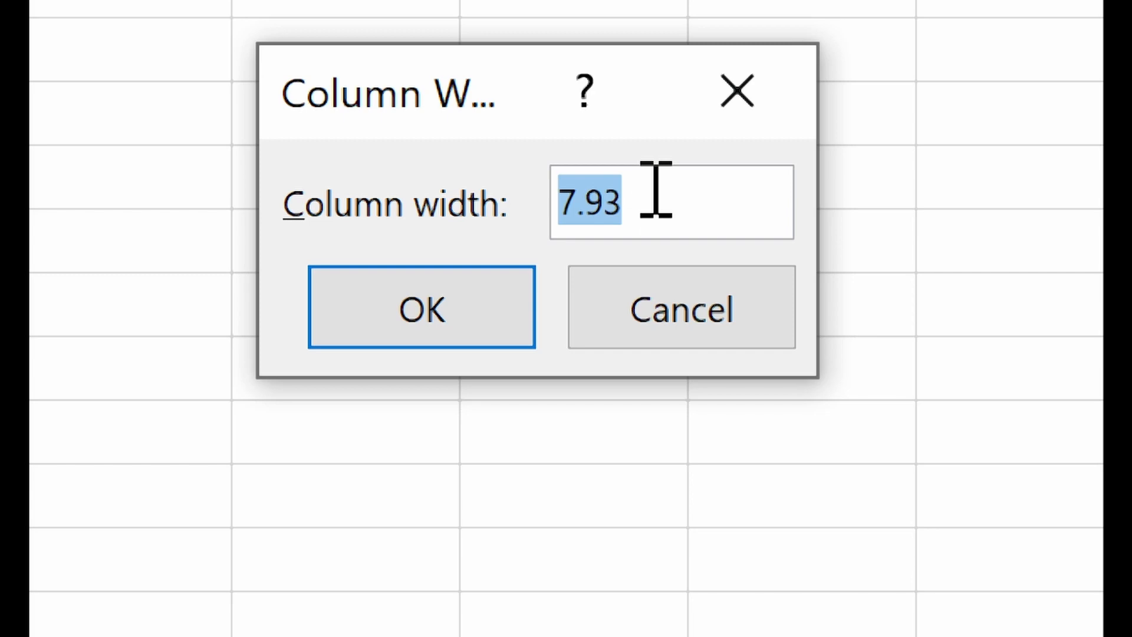
{"action": "type", "text": "8"}
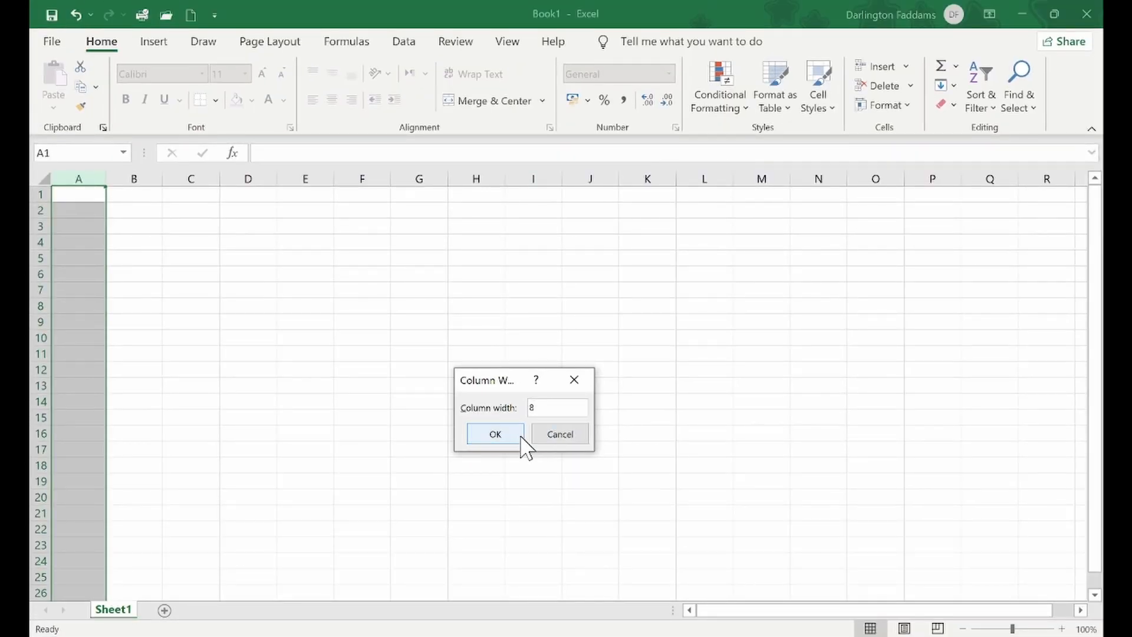
{"action": "left_click", "coordinate": [518, 437]}
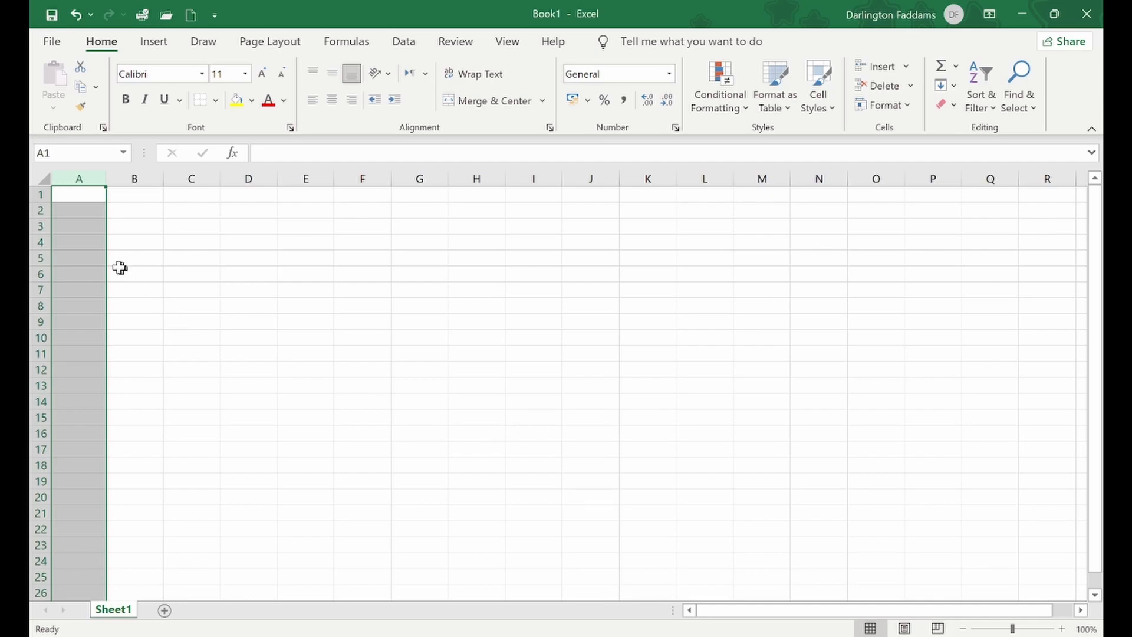
Step: Narrow column B by moving its boundary with column C, and set its exact column width to 15
{"action": "left_click_drag", "start_coordinate": [159, 180], "coordinate": [135, 178]}
{"action": "left_click", "coordinate": [120, 176]}
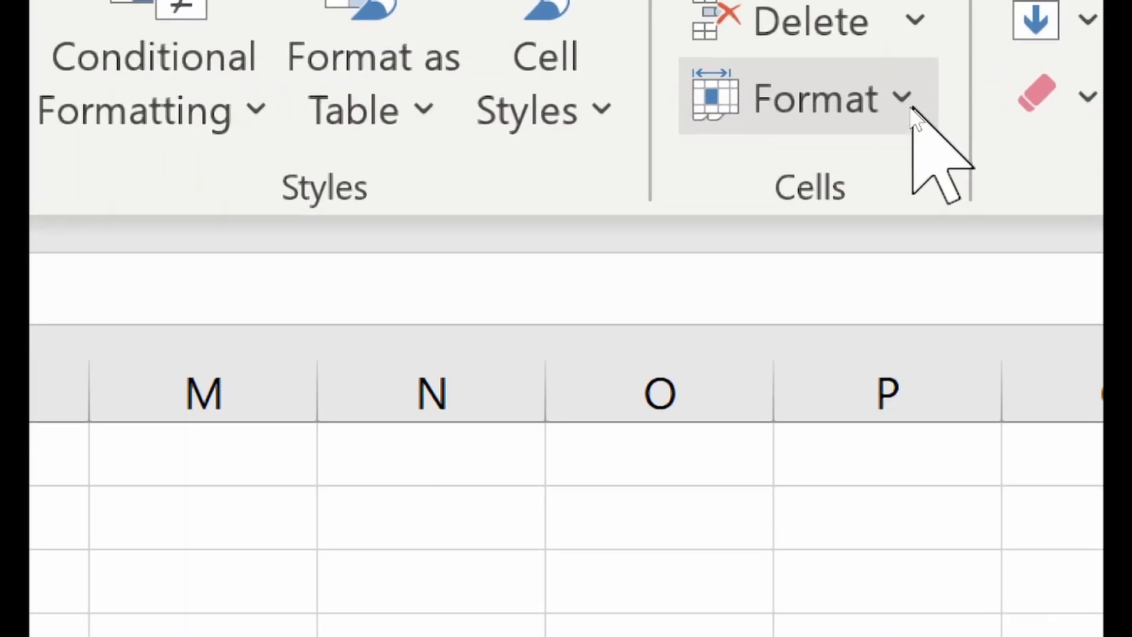
{"action": "left_click", "coordinate": [908, 106]}
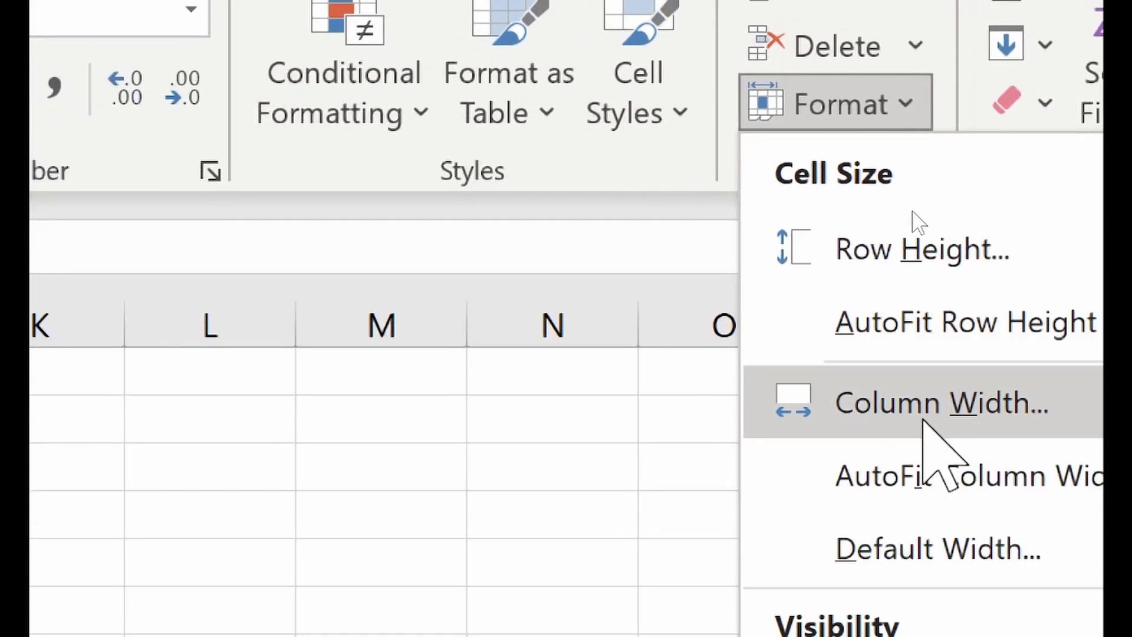
{"action": "left_click", "coordinate": [928, 498]}
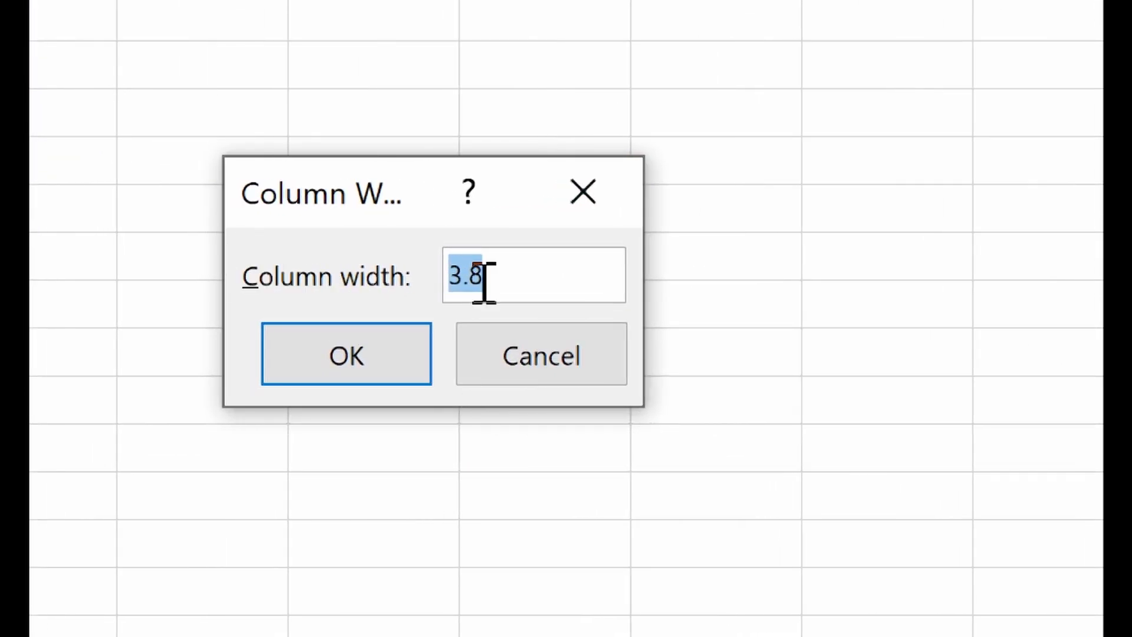
{"action": "type", "text": "15"}
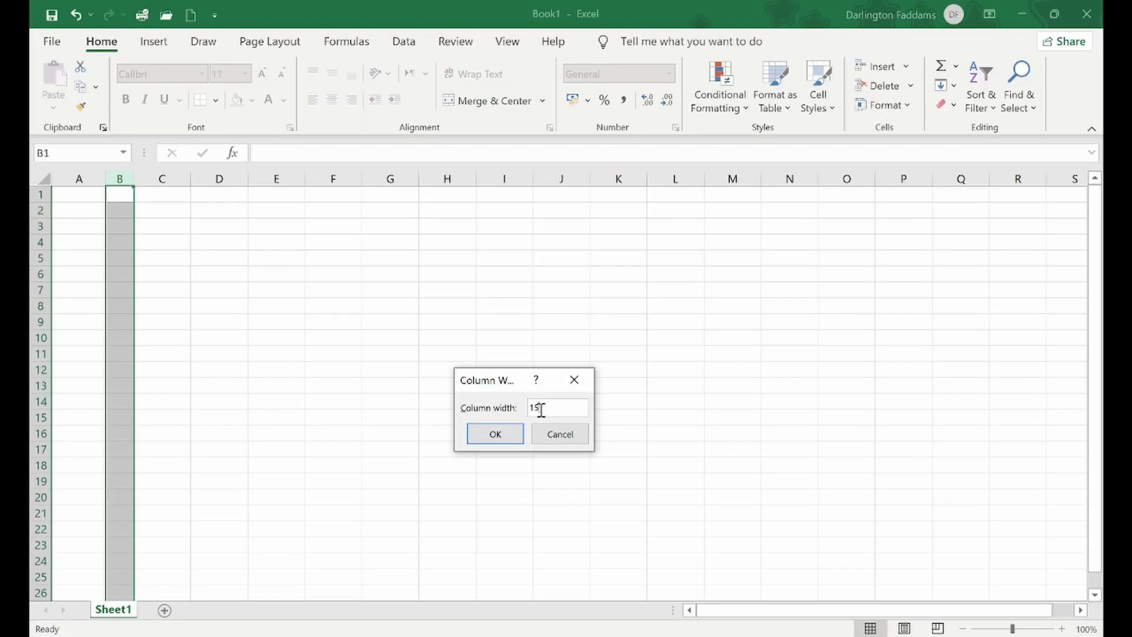
{"action": "left_click", "coordinate": [512, 434]}
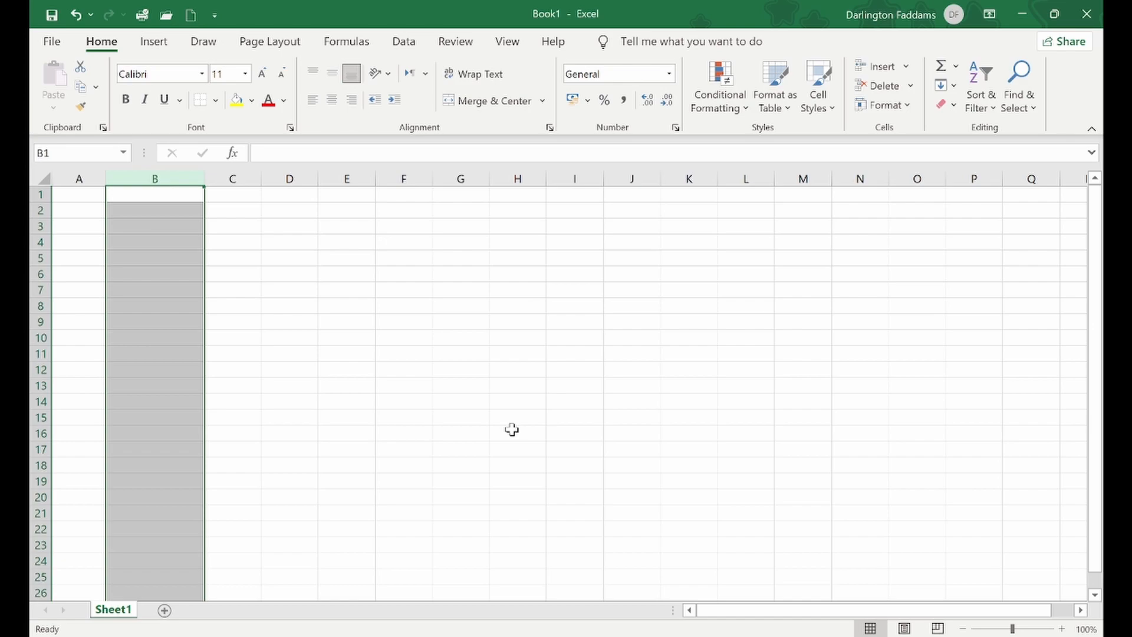
Step: Switch to the class test PDF in the browser and highlight the word "COMMISSION" in task 3
{"action": "key", "text": "alt+Tab"}
{"action": "scroll", "coordinate": [482, 498], "scroll_direction": "down", "scroll_amount": 4}
{"action": "scroll", "coordinate": [482, 499], "scroll_direction": "down", "scroll_amount": 4}
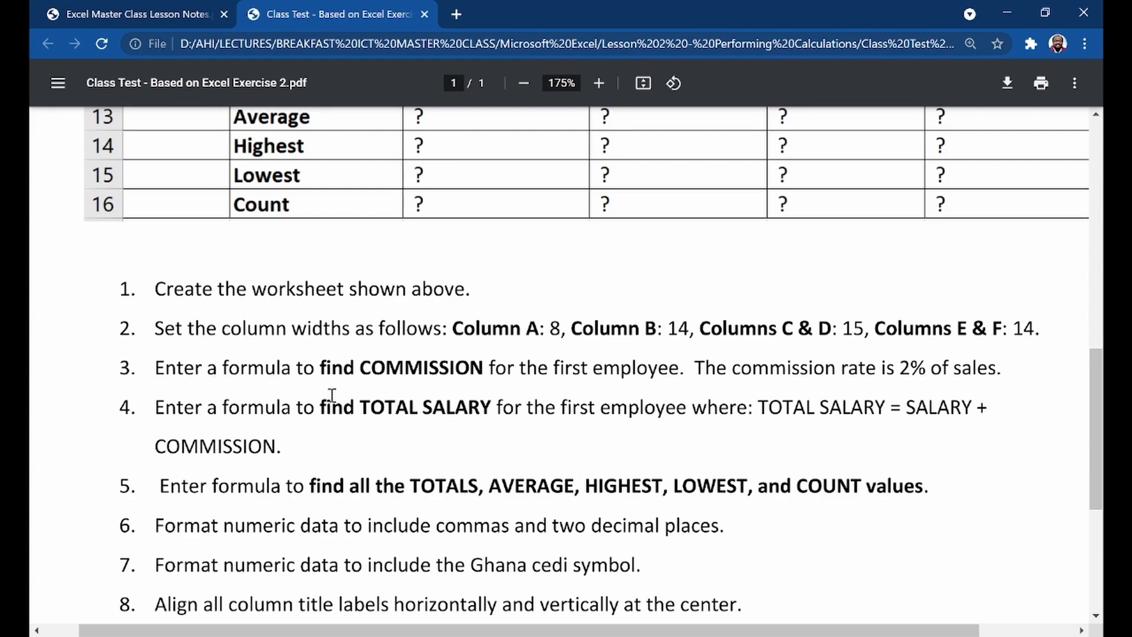
{"action": "double_click", "coordinate": [425, 371]}
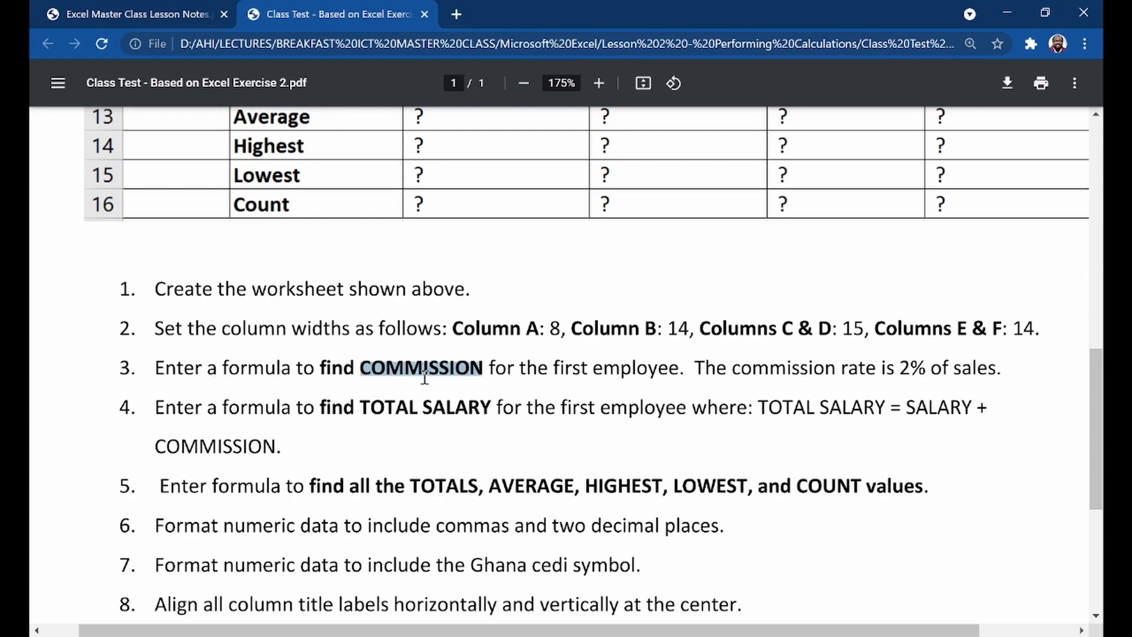
{"action": "left_click", "coordinate": [667, 374]}
Step: Compare the sample table's commission column with the commission rate in task 3, and highlight the word "sales" there
{"action": "scroll", "coordinate": [667, 374], "scroll_direction": "up", "scroll_amount": 7}
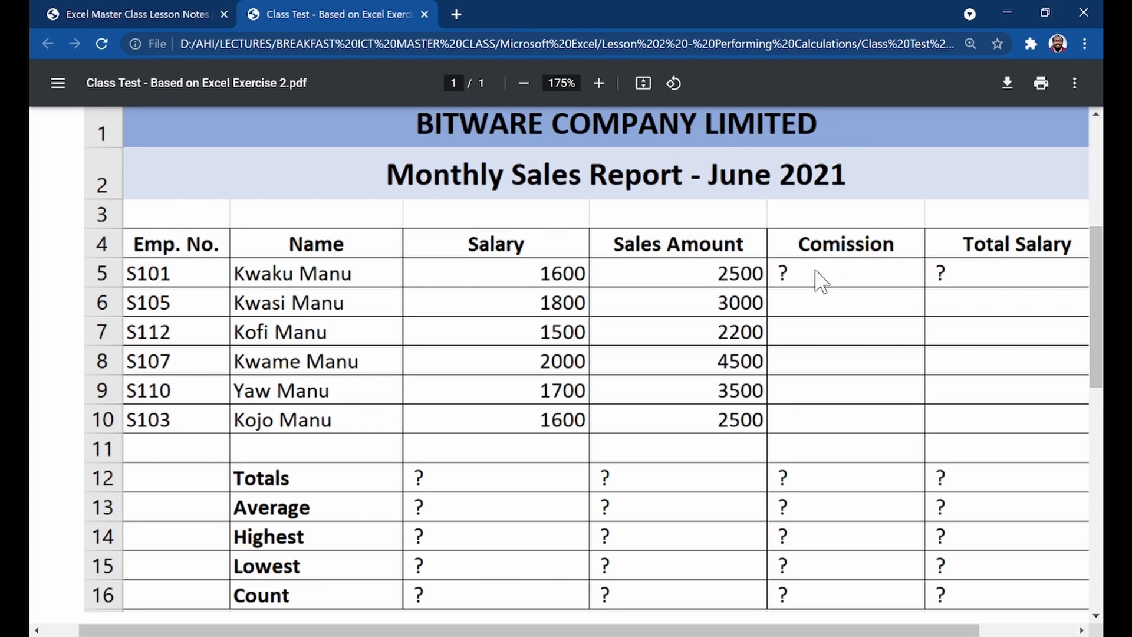
{"action": "scroll", "coordinate": [821, 282], "scroll_direction": "down", "scroll_amount": 6}
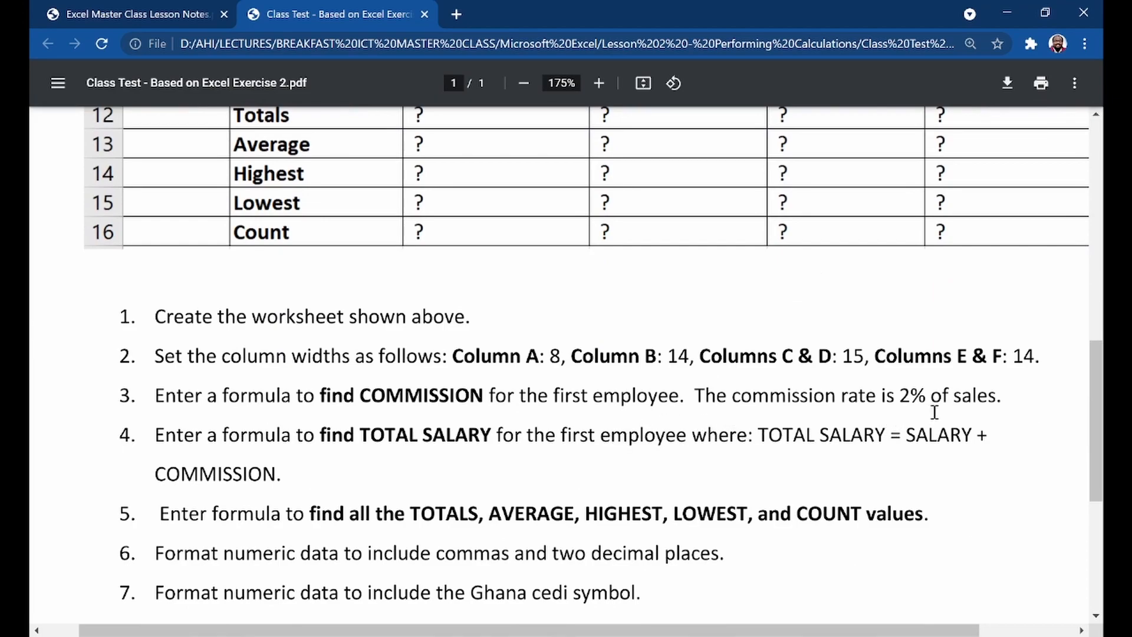
{"action": "scroll", "coordinate": [946, 411], "scroll_direction": "up", "scroll_amount": 10}
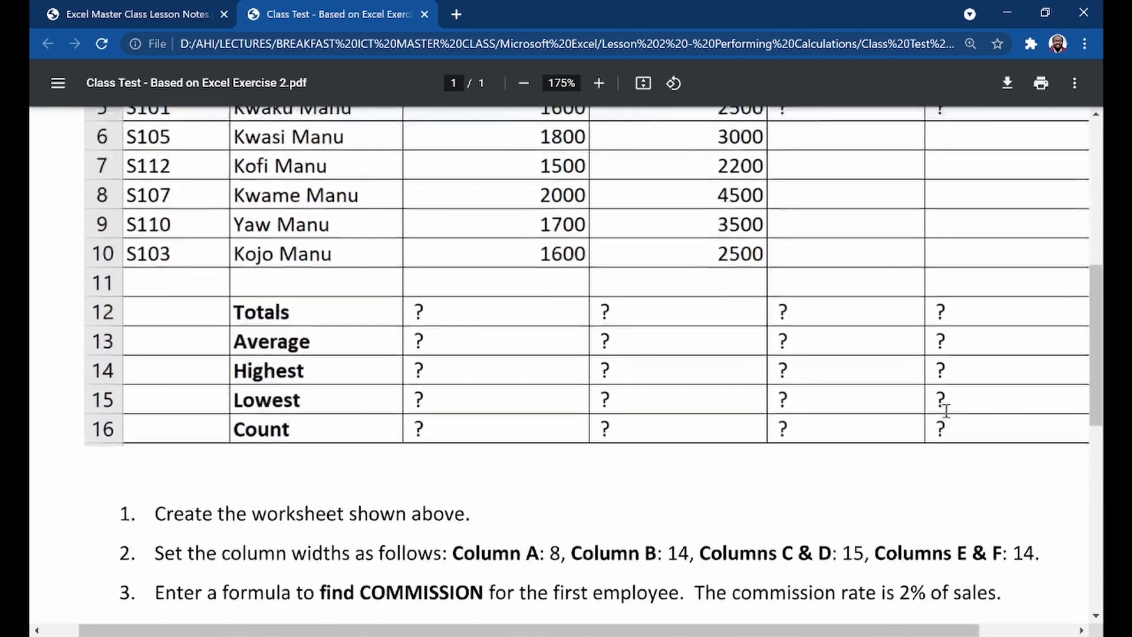
{"action": "scroll", "coordinate": [947, 411], "scroll_direction": "down", "scroll_amount": 5}
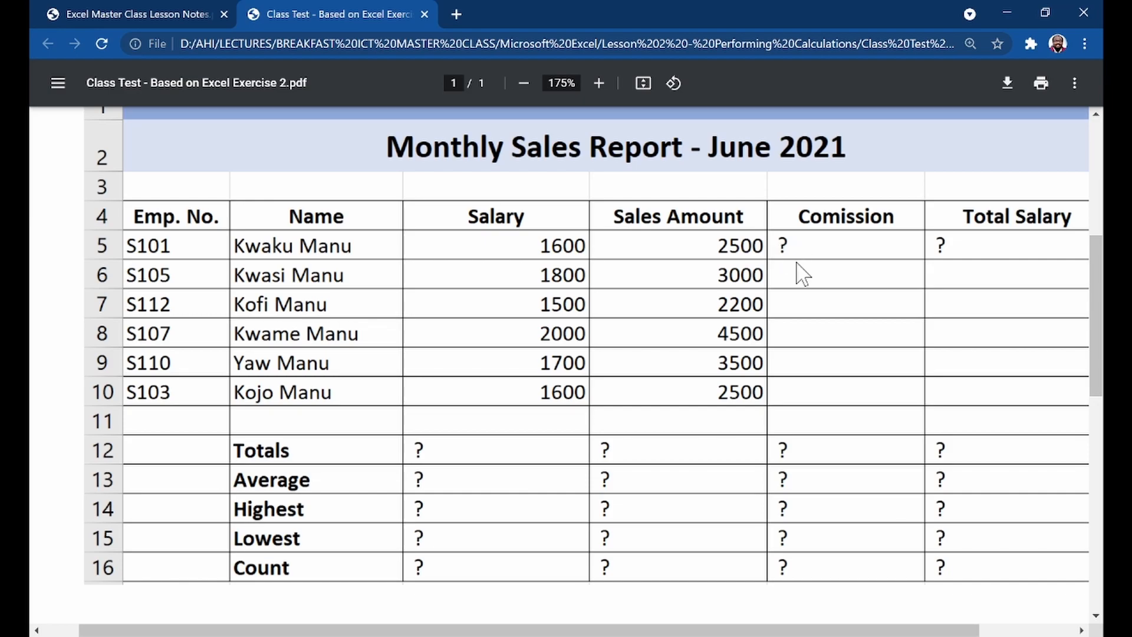
{"action": "scroll", "coordinate": [800, 273], "scroll_direction": "down", "scroll_amount": 1}
{"action": "scroll", "coordinate": [802, 273], "scroll_direction": "down", "scroll_amount": 5}
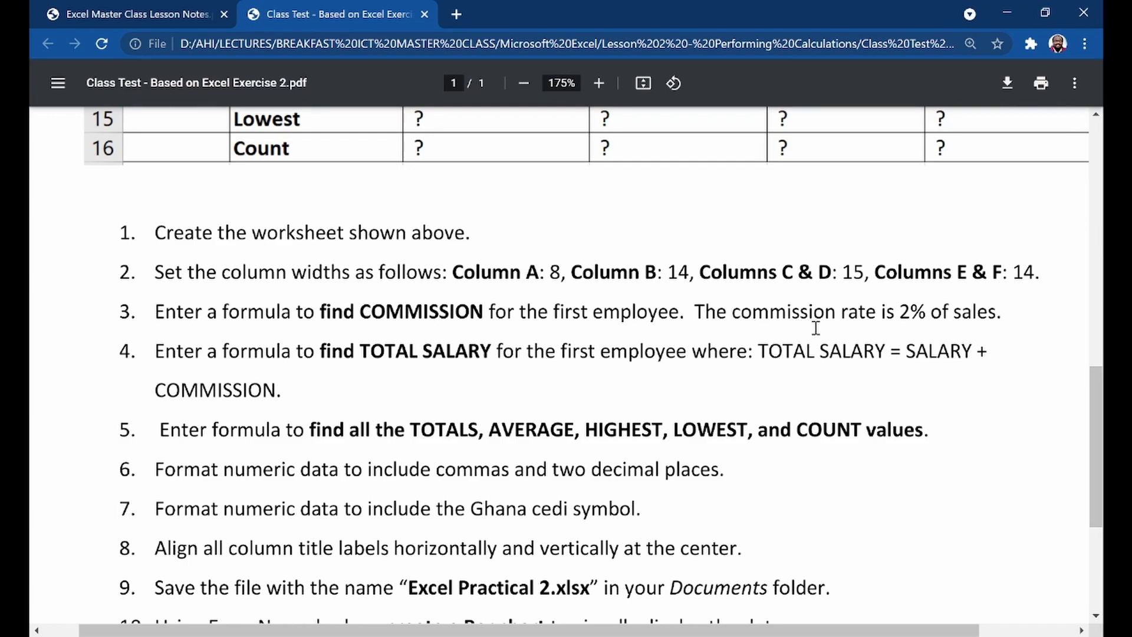
{"action": "double_click", "coordinate": [989, 311]}
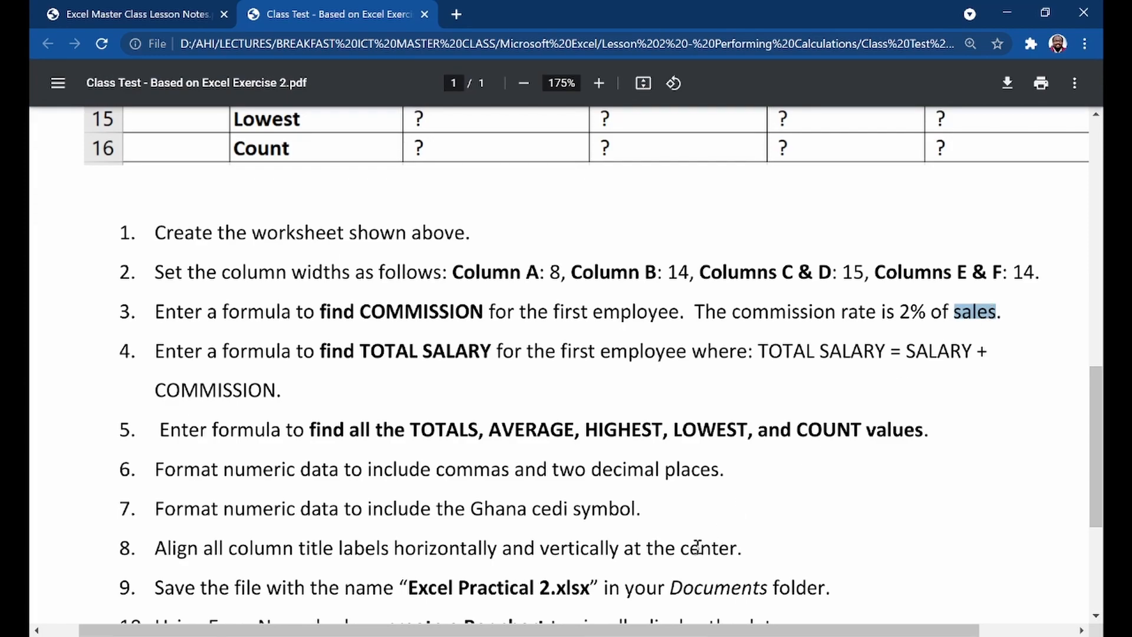
Step: Switch back to the Excel workbook and enter 15000 in cell B4
{"action": "left_click", "coordinate": [552, 616]}
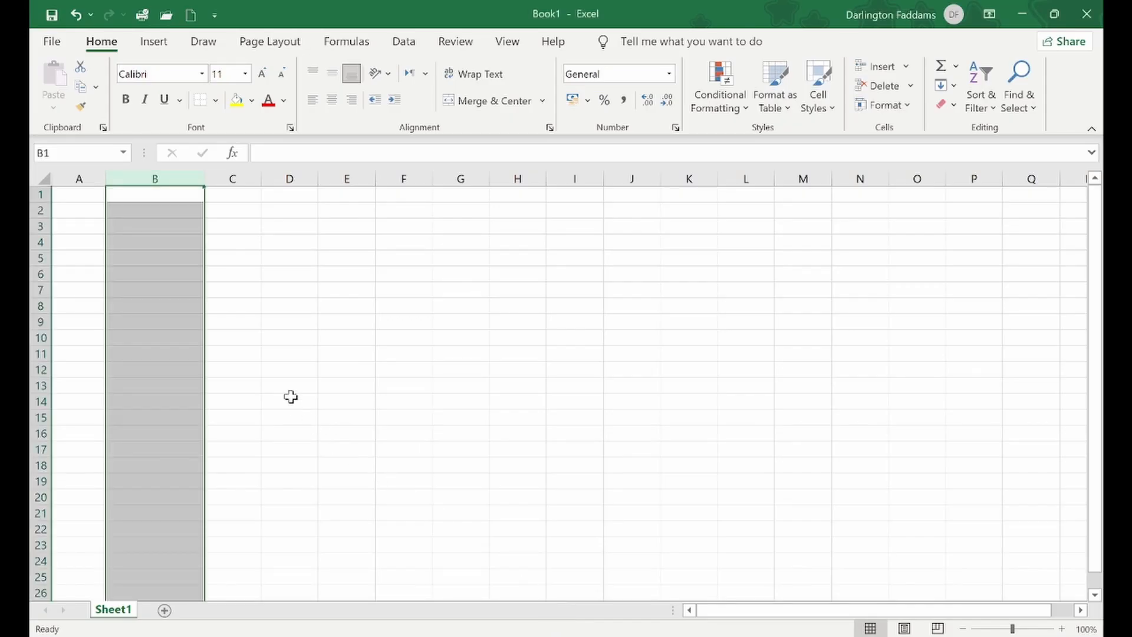
{"action": "left_click", "coordinate": [241, 337]}
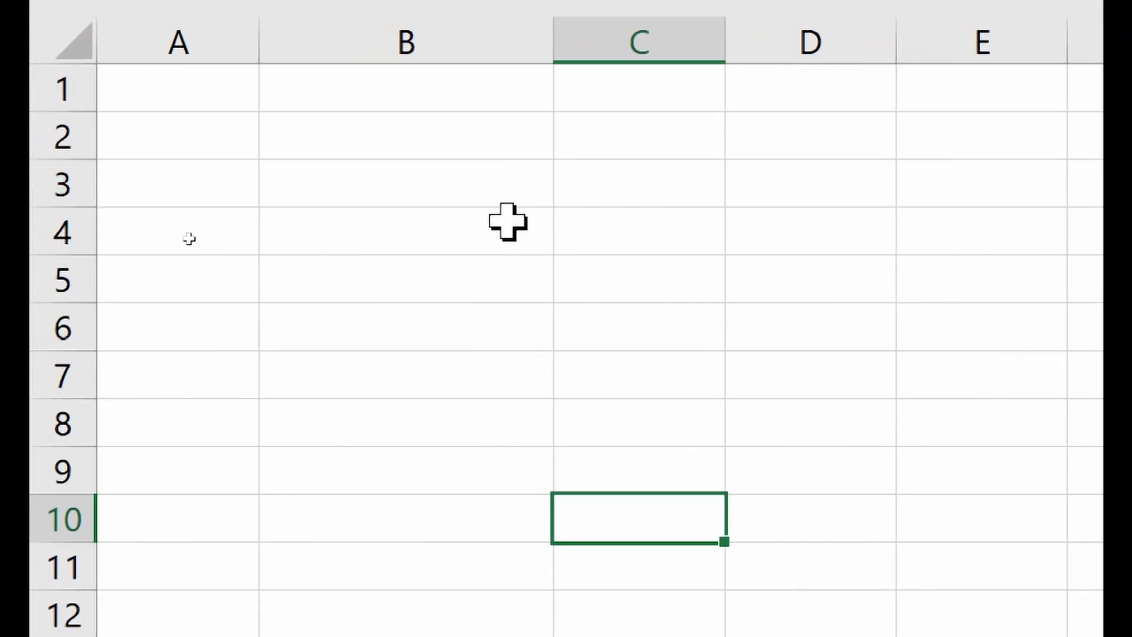
{"action": "left_click", "coordinate": [507, 221]}
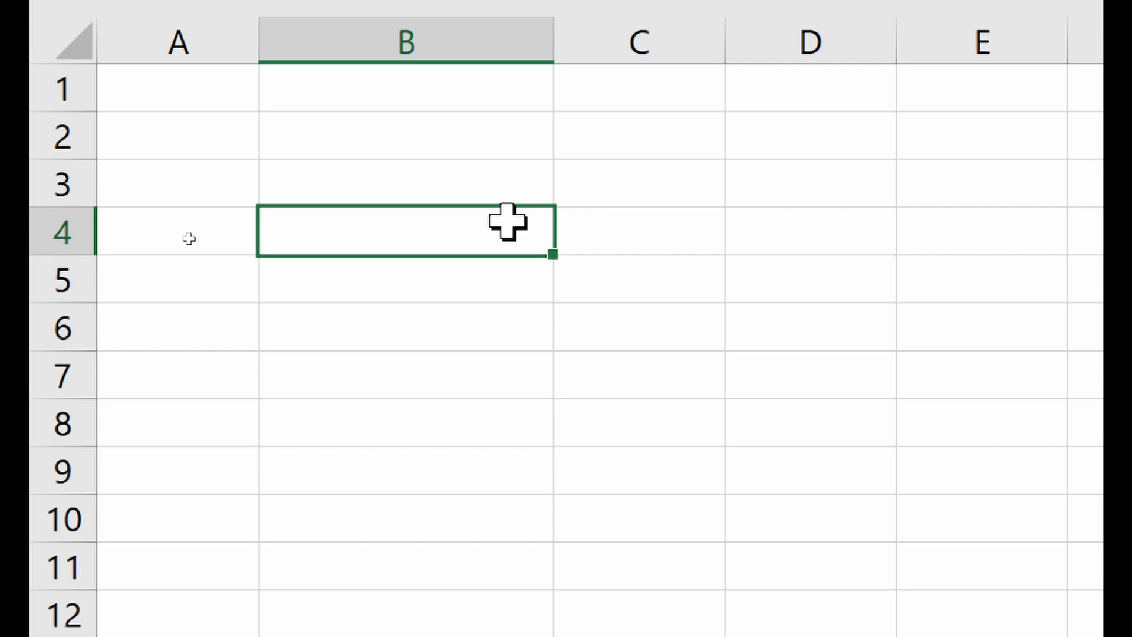
{"action": "type", "text": "15000"}
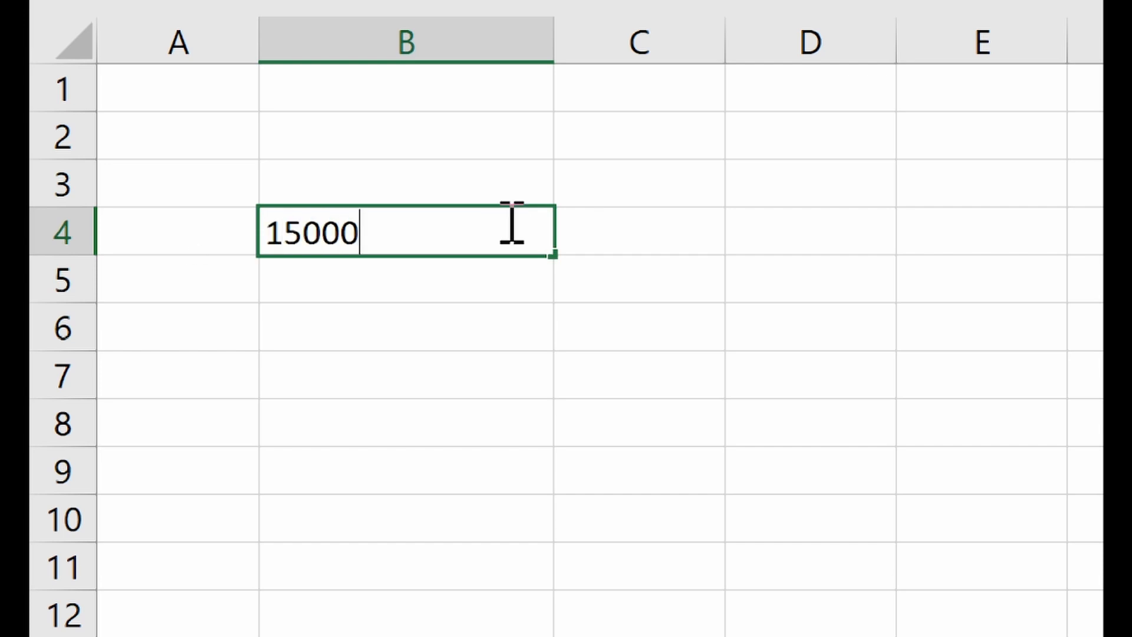
{"action": "key", "text": "Return"}
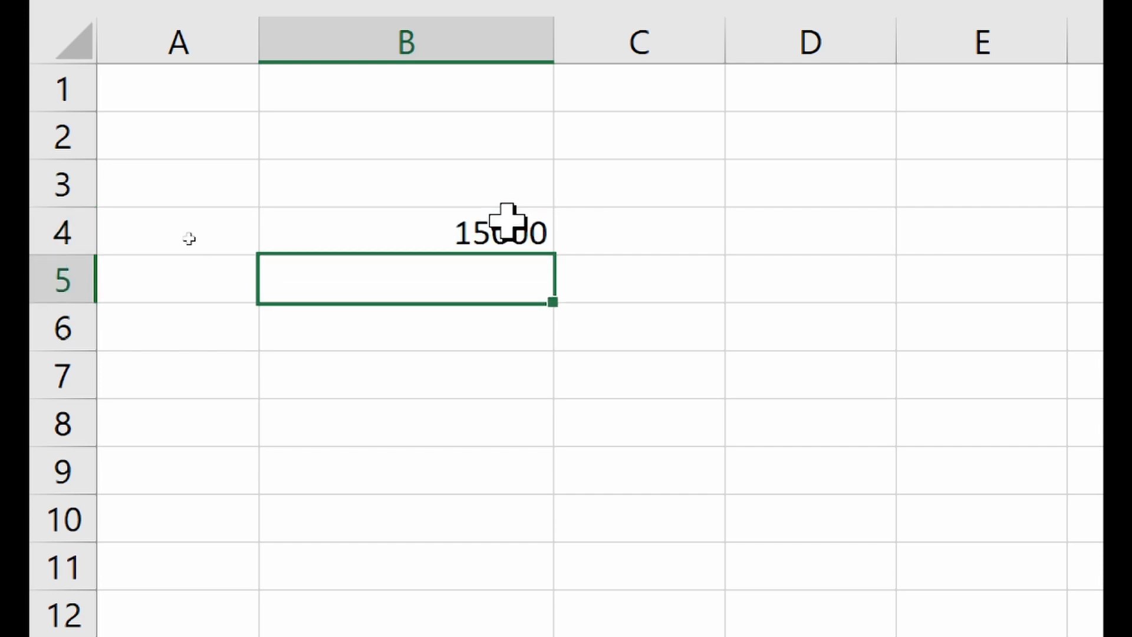
Step: Widen column C slightly and enter the formula =10/100*B4 in cell C4, referencing the amount in B4
{"action": "left_click", "coordinate": [665, 242]}
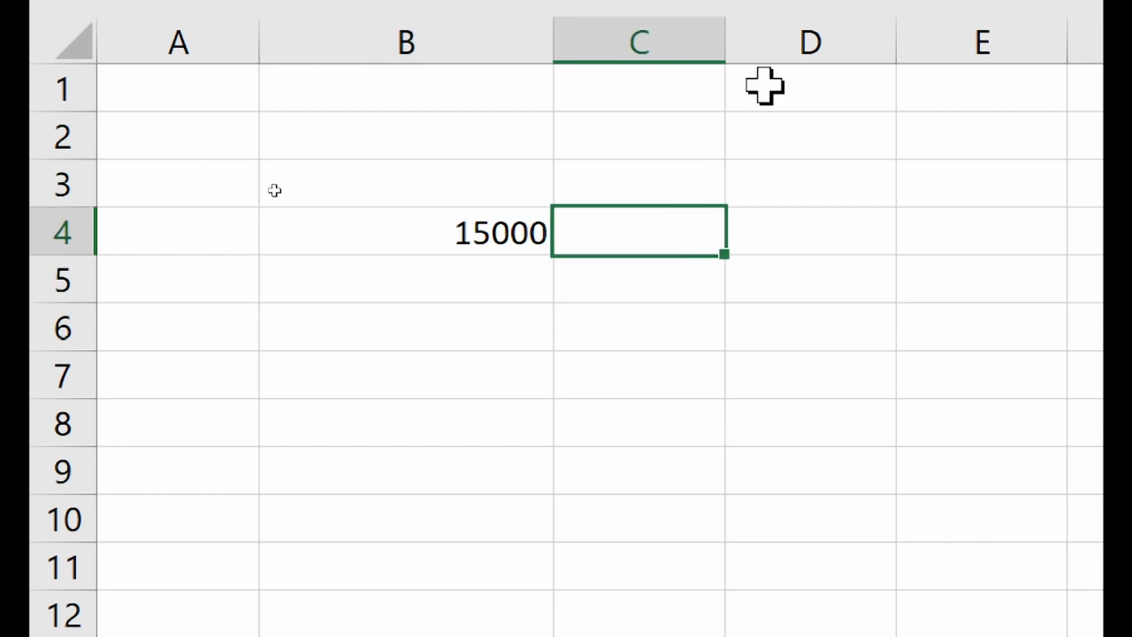
{"action": "left_click_drag", "start_coordinate": [733, 47], "coordinate": [790, 47]}
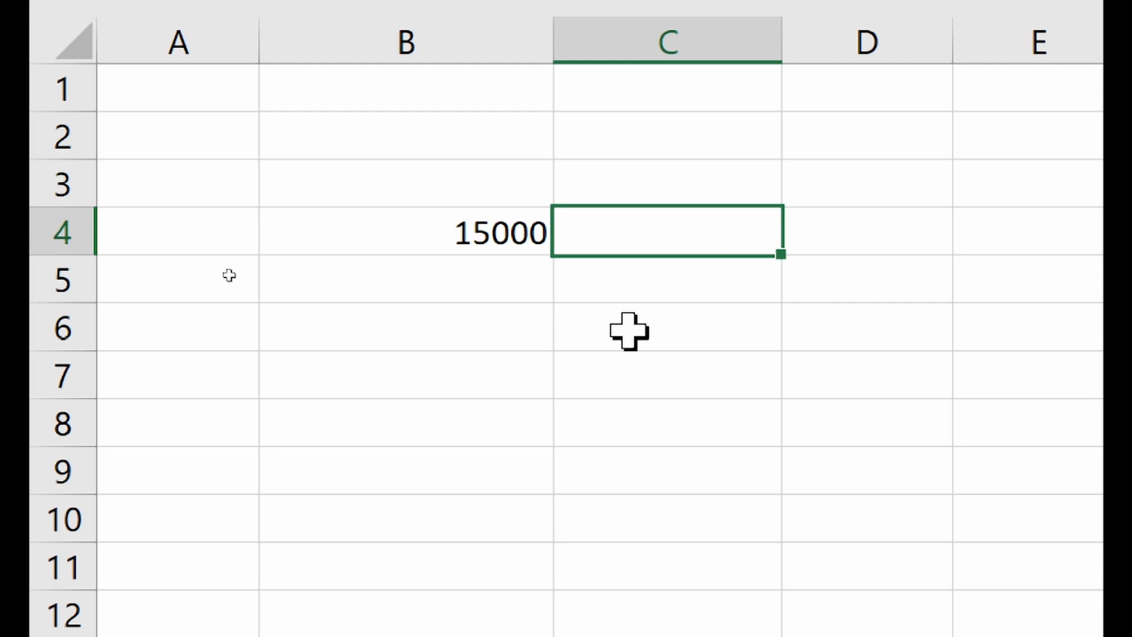
{"action": "type", "text": "="}
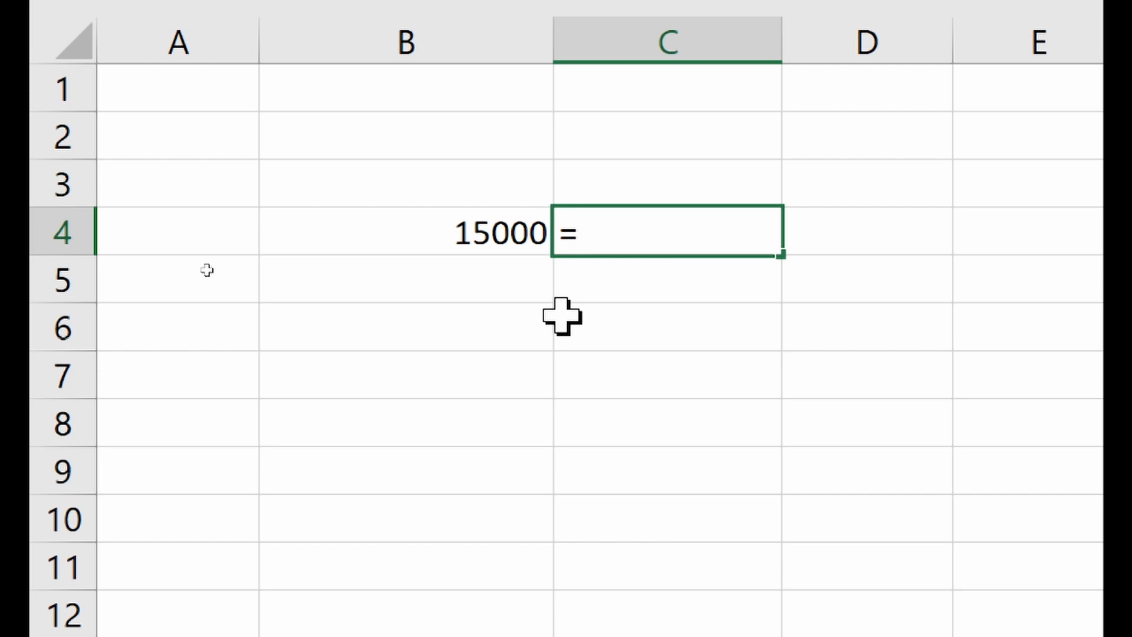
{"action": "type", "text": "10/100*"}
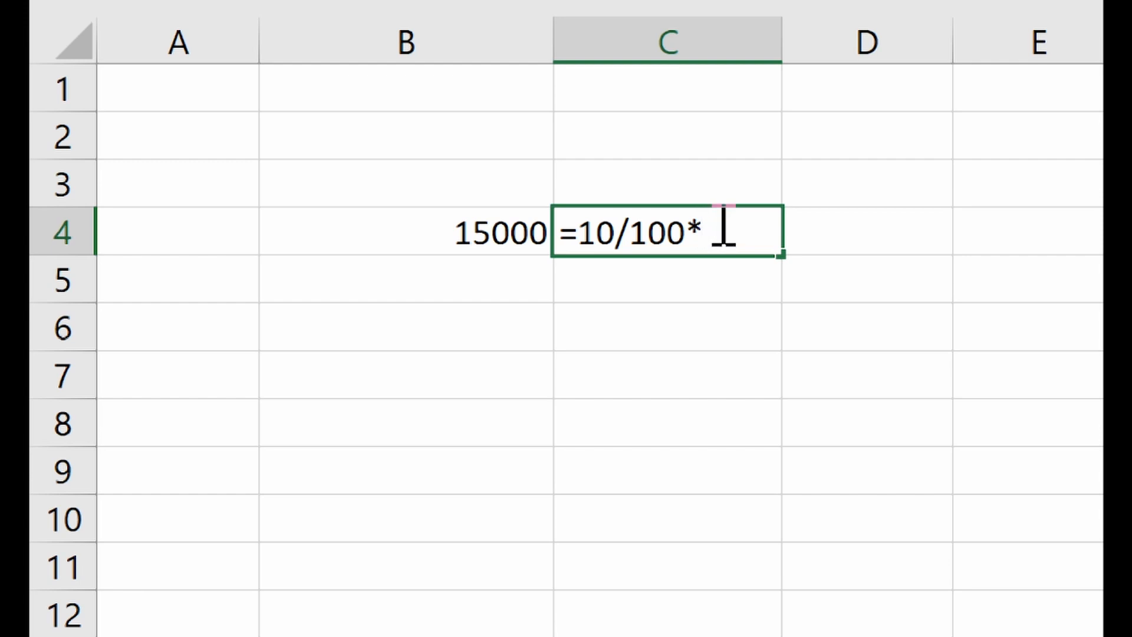
{"action": "type", "text": "x"}
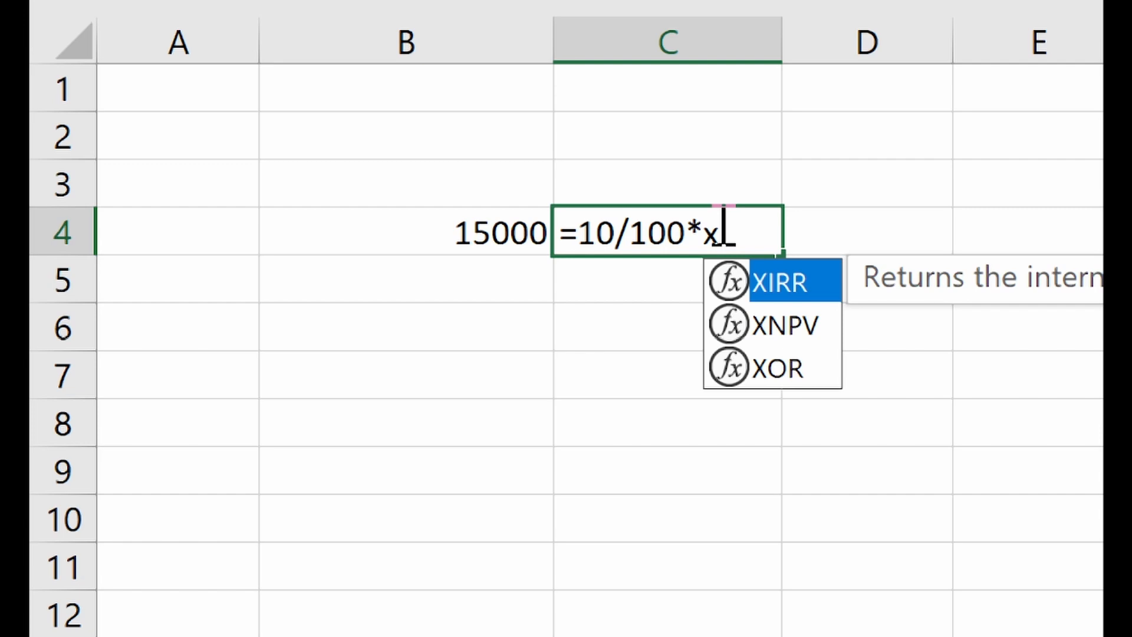
{"action": "key", "text": "BackSpace"}
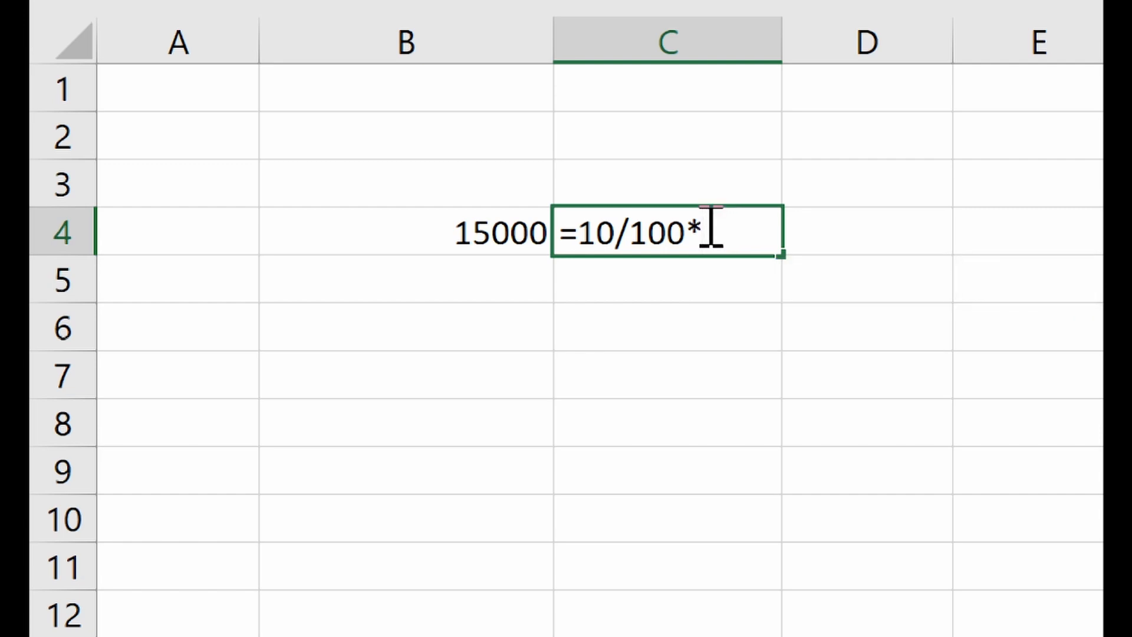
{"action": "left_click", "coordinate": [433, 249]}
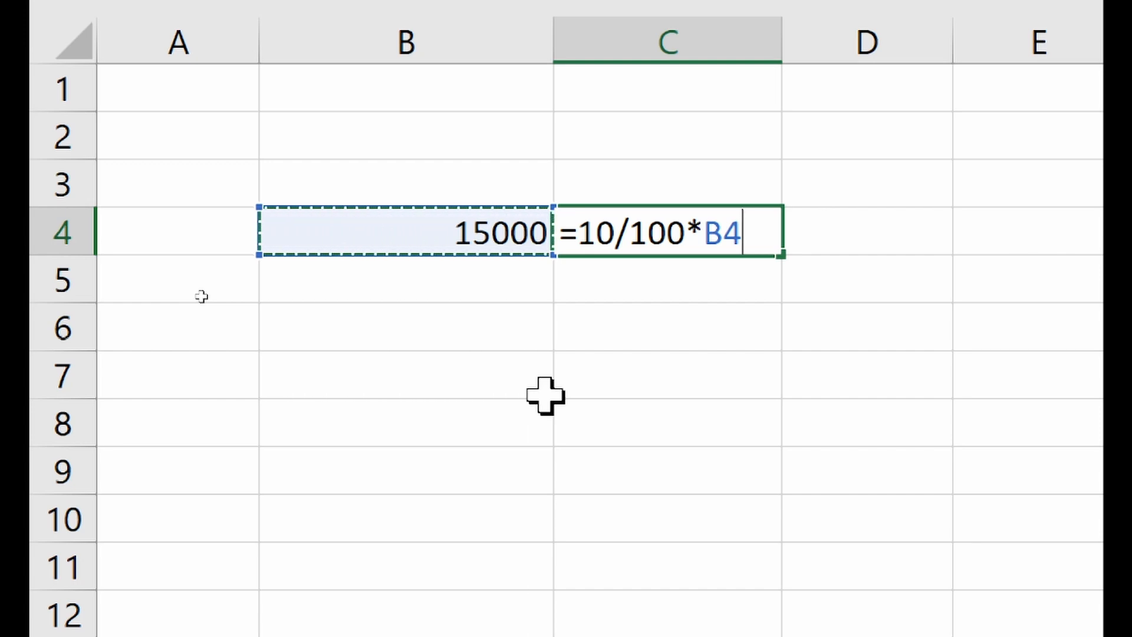
{"action": "key", "text": "Return"}
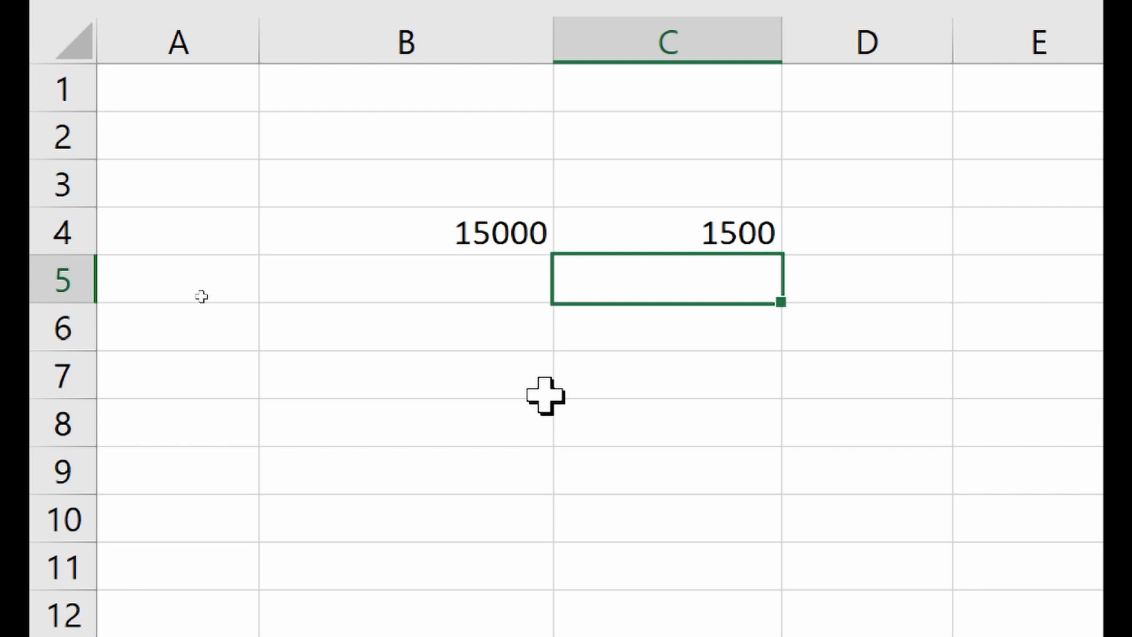
Step: Change the percentage in cell C4's formula to 5, making it =5/100*B4
{"action": "left_click", "coordinate": [682, 235]}
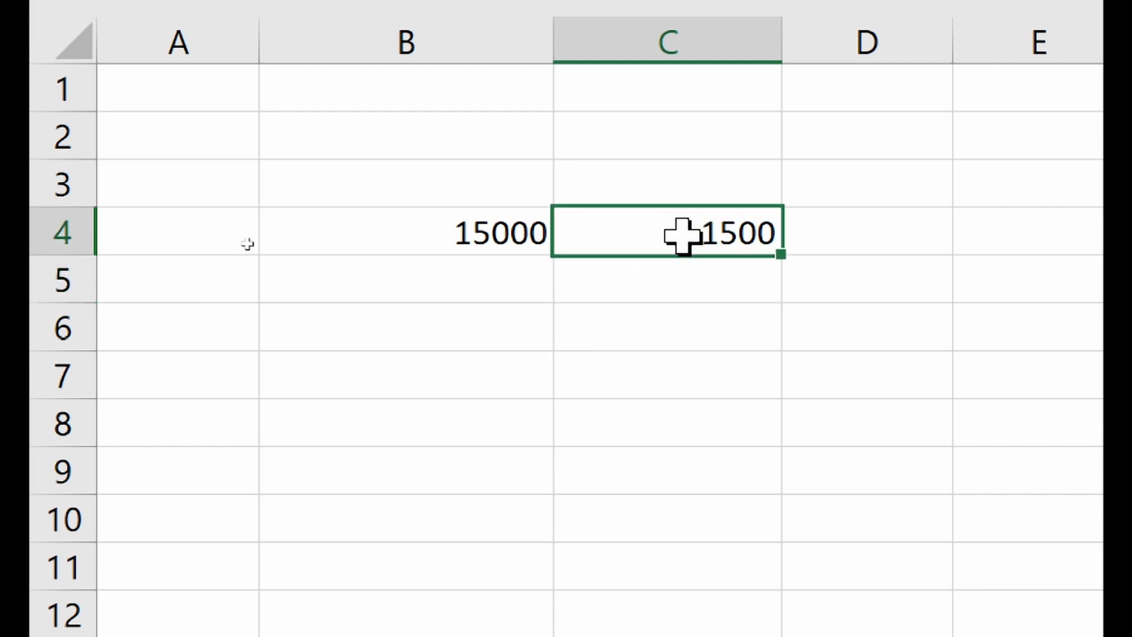
{"action": "double_click", "coordinate": [682, 235]}
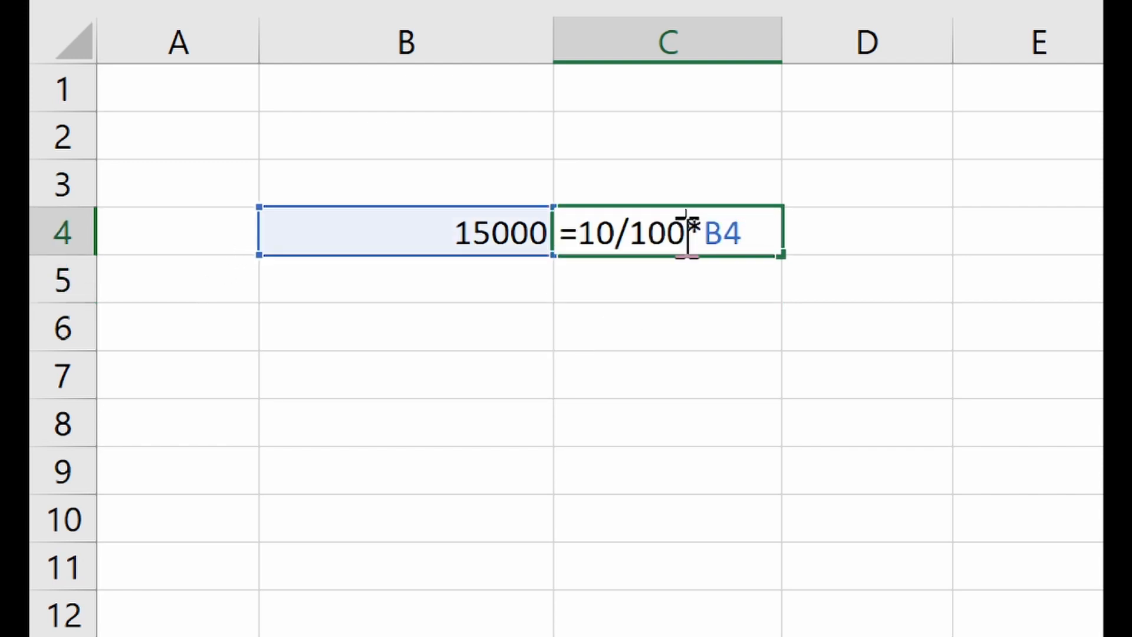
{"action": "left_click", "coordinate": [745, 225]}
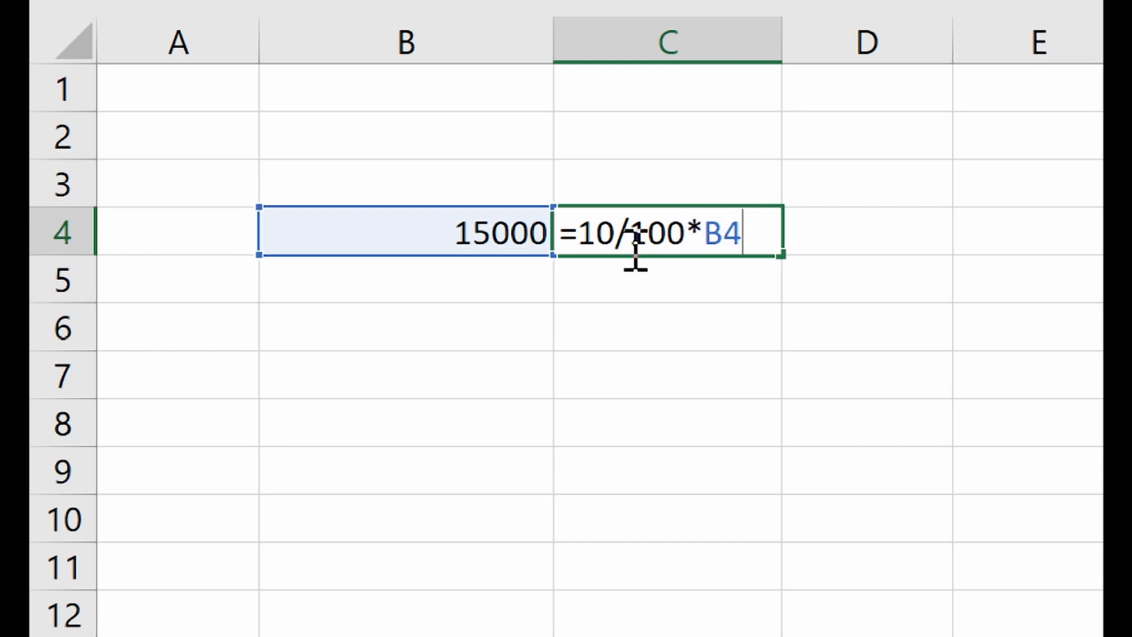
{"action": "left_click_drag", "start_coordinate": [615, 233], "coordinate": [584, 253]}
{"action": "type", "text": "5"}
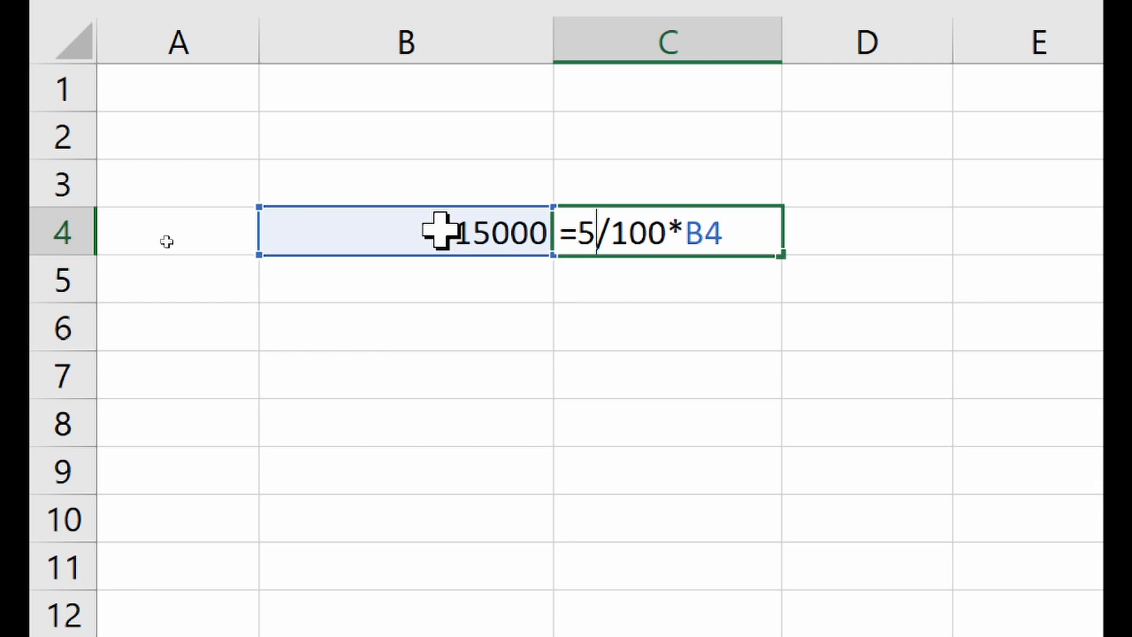
{"action": "key", "text": "Return"}
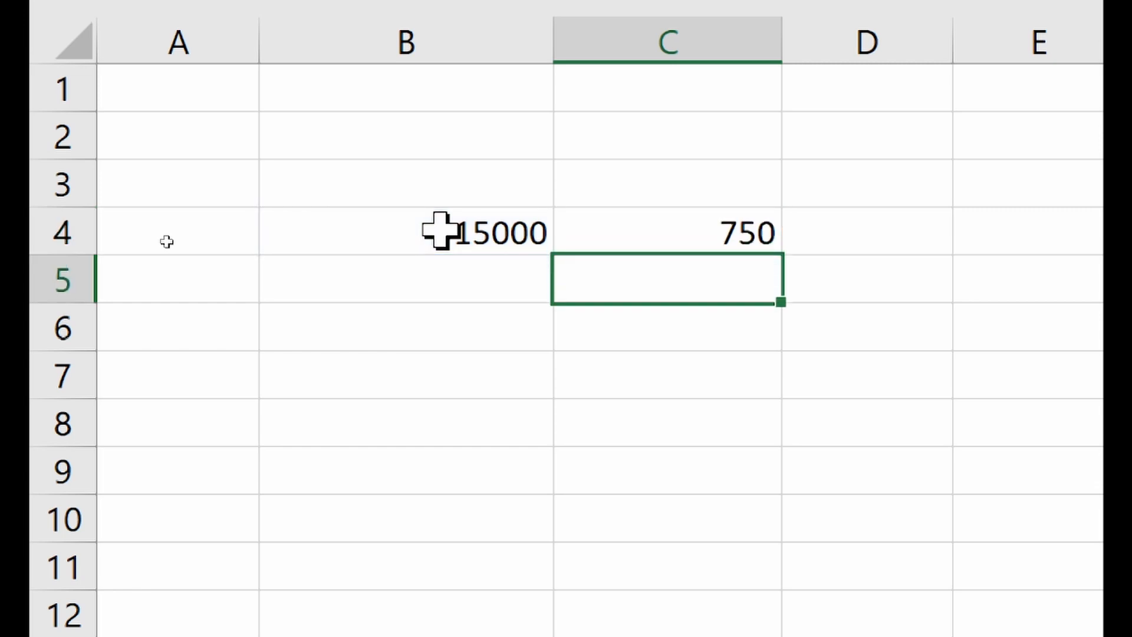
Step: Test the percentage formula in C4 by entering 25000 and 100 in turn in cell B4
{"action": "left_click", "coordinate": [664, 240]}
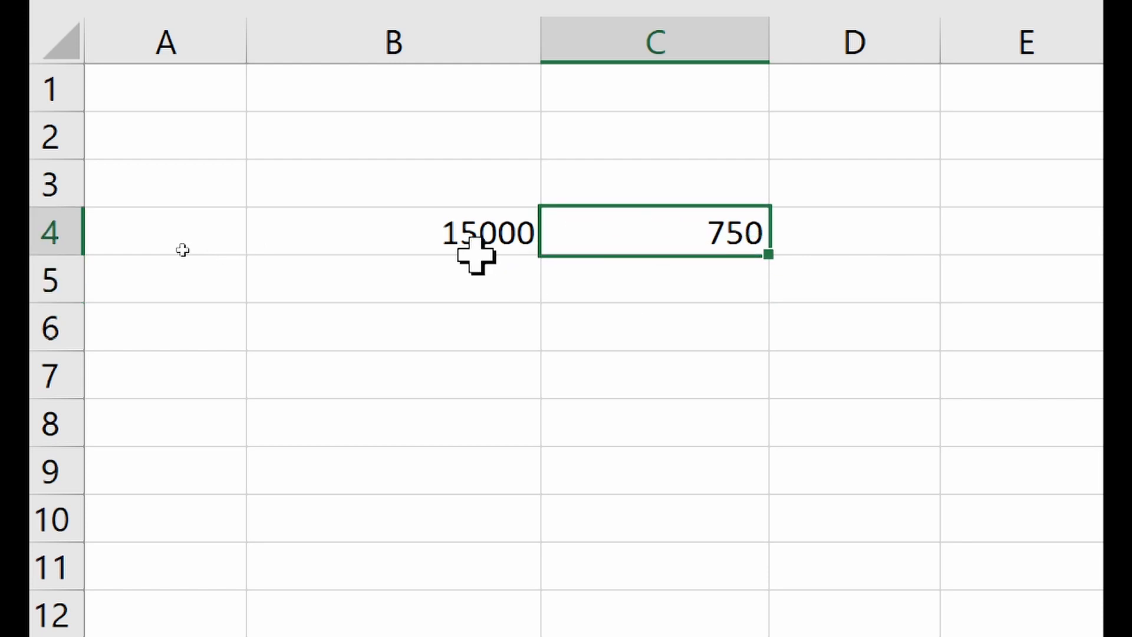
{"action": "left_click", "coordinate": [459, 230]}
{"action": "type", "text": "25000"}
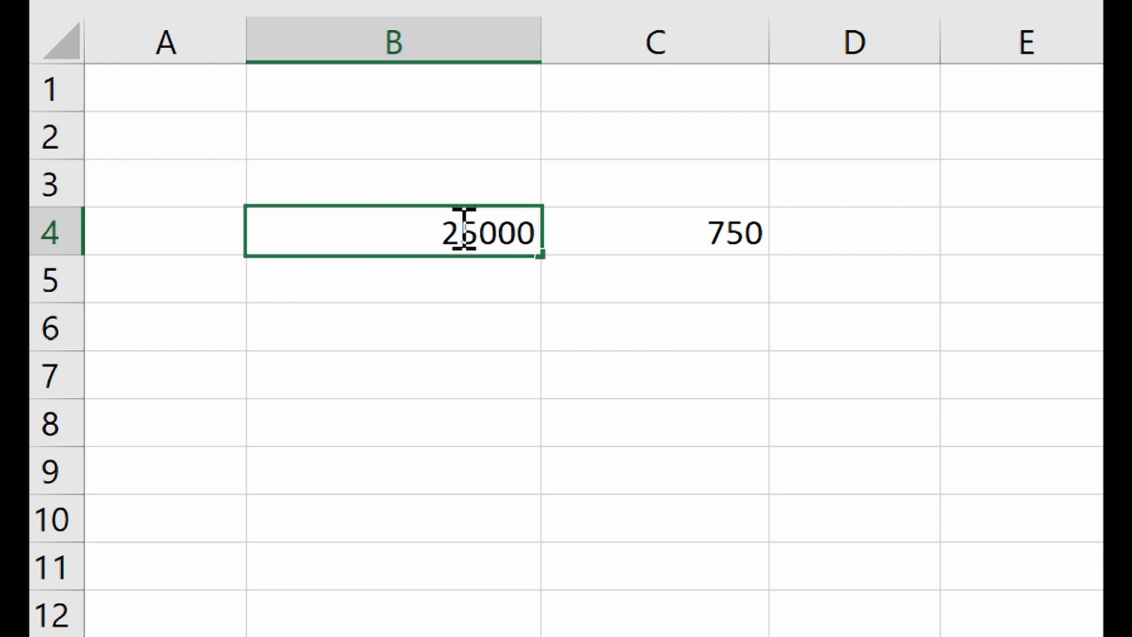
{"action": "key", "text": "Return"}
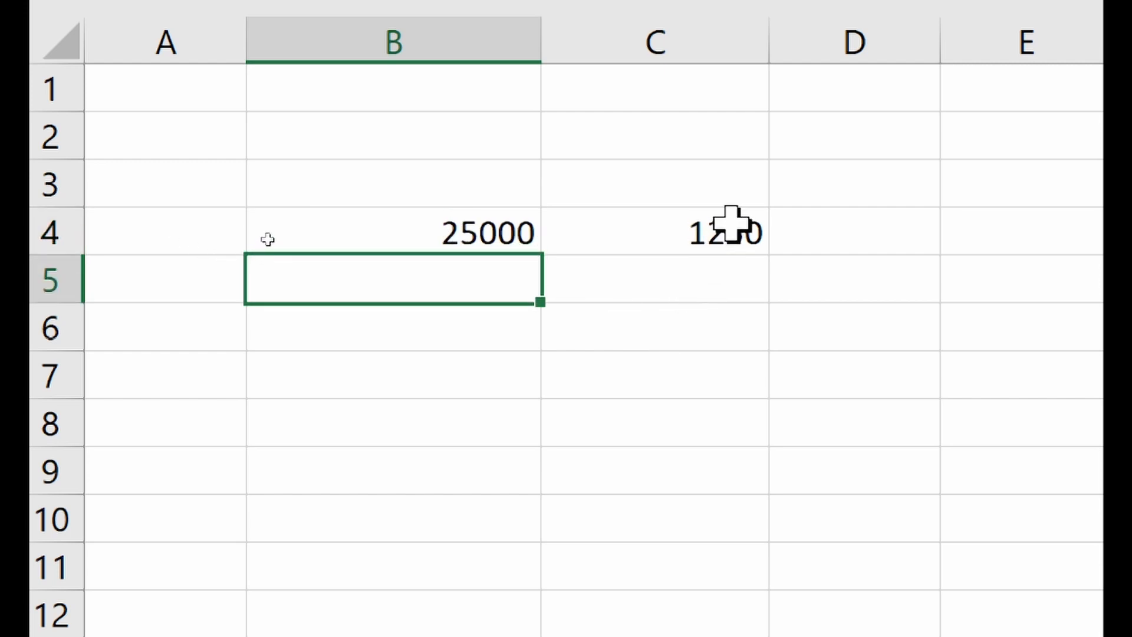
{"action": "left_click", "coordinate": [494, 228]}
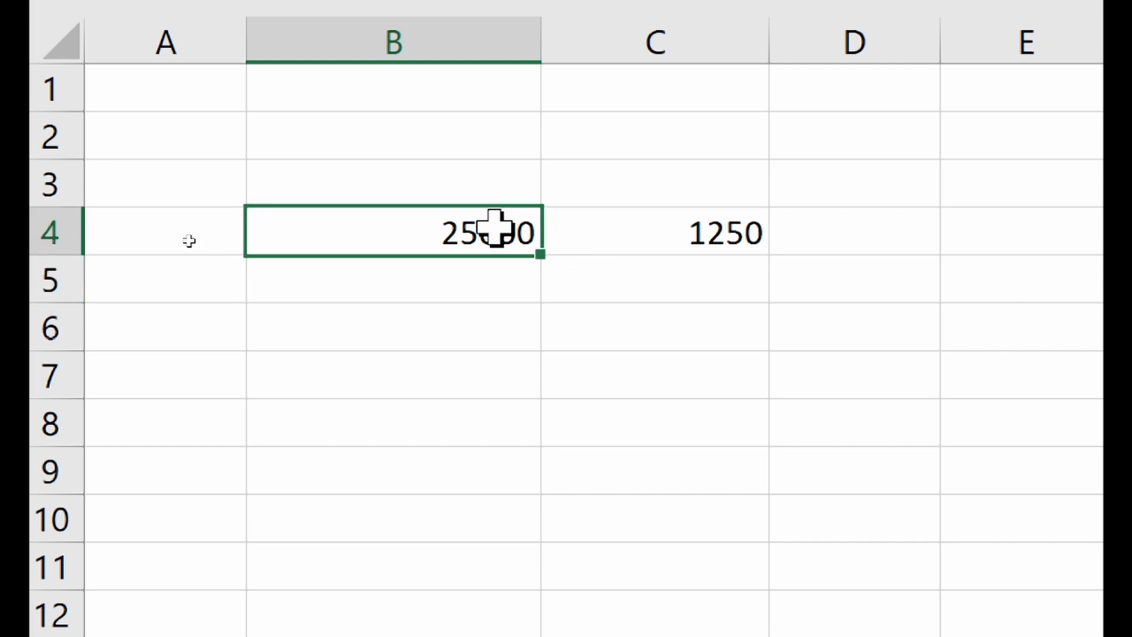
{"action": "type", "text": "100"}
{"action": "key", "text": "Return"}
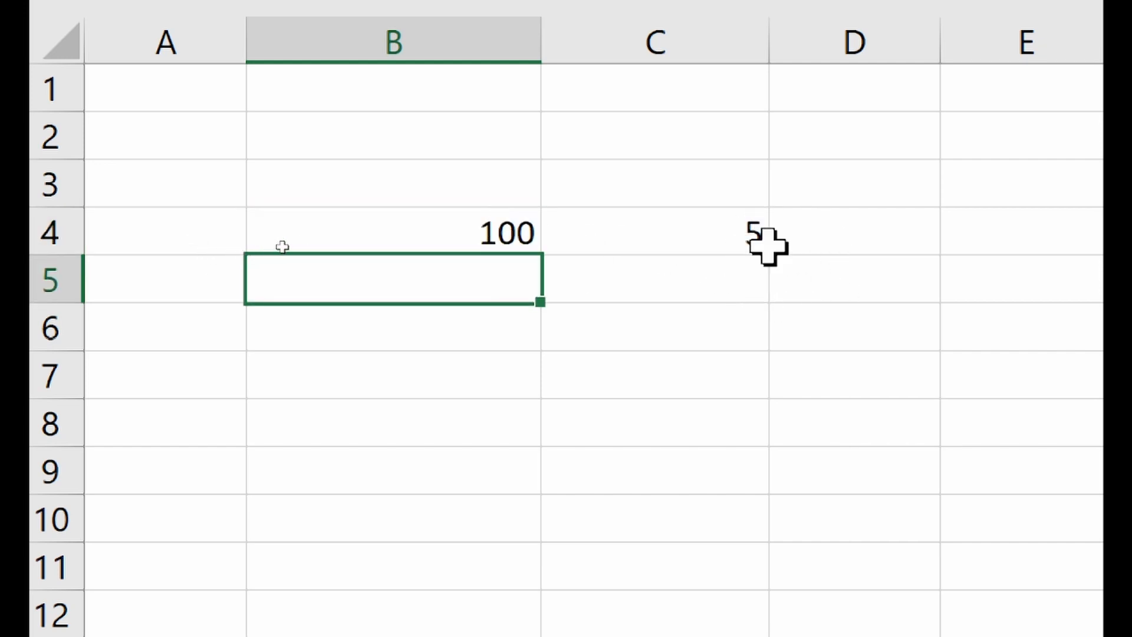
{"action": "left_click", "coordinate": [726, 235]}
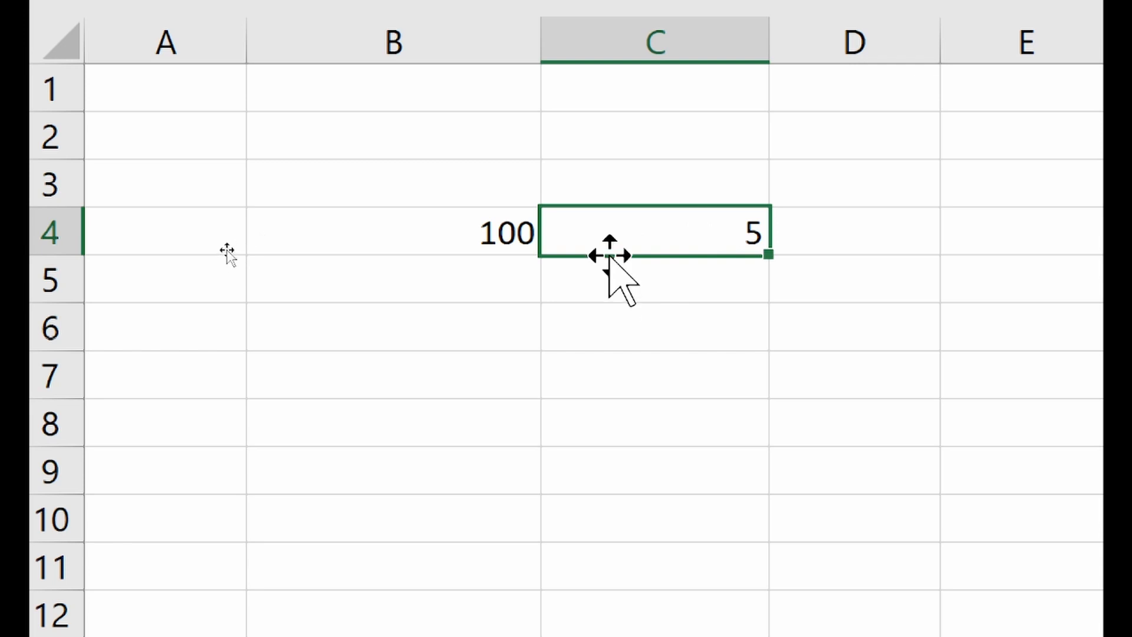
Step: Set the amount in cell B4 back to 15000
{"action": "left_click", "coordinate": [454, 227]}
{"action": "type", "text": "15000"}
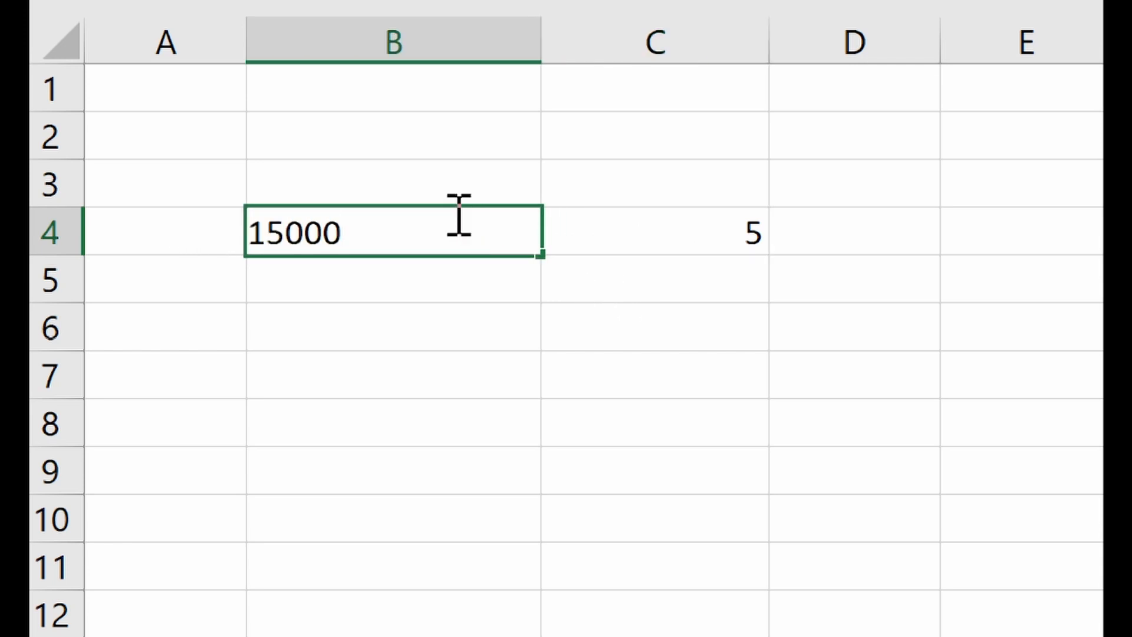
{"action": "key", "text": "Return"}
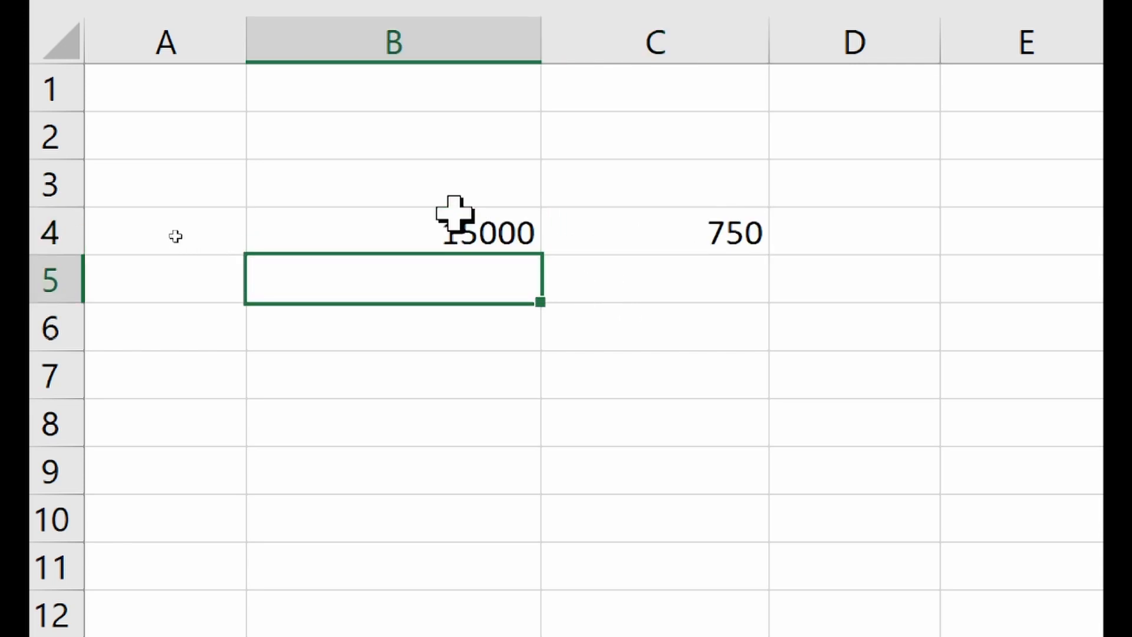
Step: Replace the formula in cell C4 with =10%*B4, using the percent sign and a reference to the amount in B4
{"action": "left_click", "coordinate": [730, 240]}
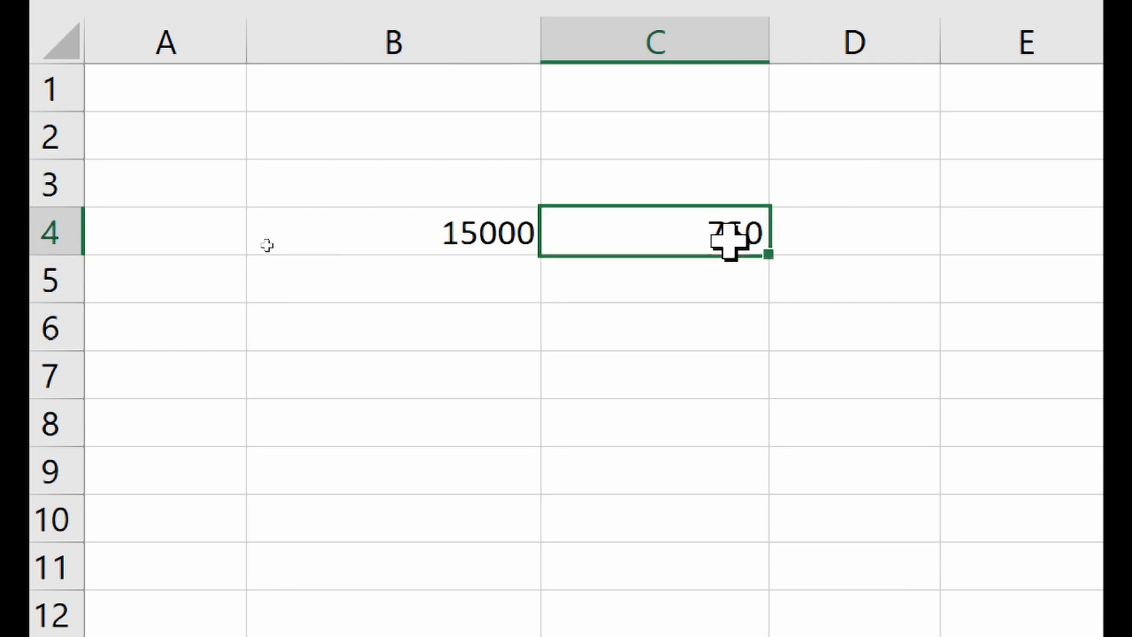
{"action": "double_click", "coordinate": [730, 240]}
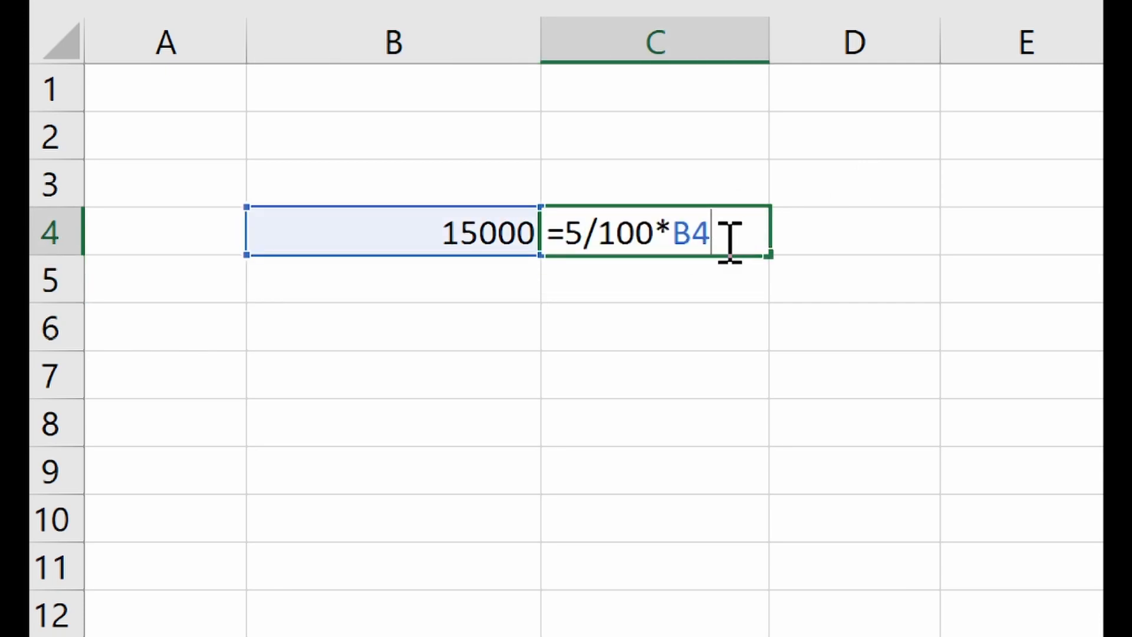
{"action": "key", "text": "BackSpace"}
{"action": "key", "text": "BackSpace"}
{"action": "key", "text": "BackSpace"}
{"action": "key", "text": "BackSpace"}
{"action": "key", "text": "BackSpace"}
{"action": "key", "text": "BackSpace"}
{"action": "key", "text": "BackSpace"}
{"action": "key", "text": "BackSpace"}
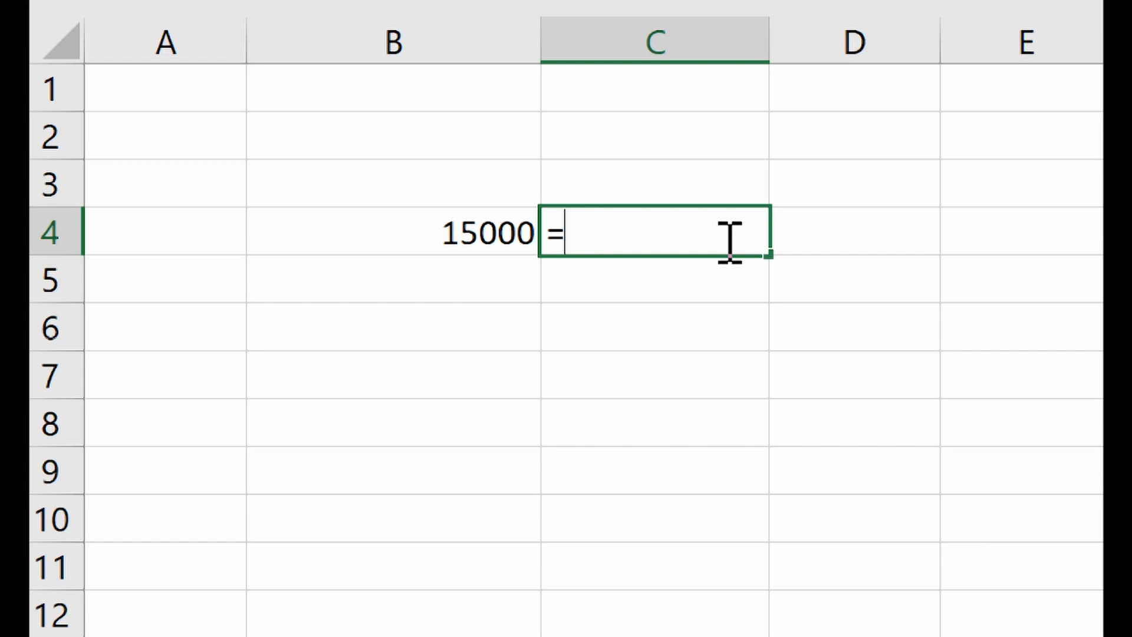
{"action": "type", "text": "10%*"}
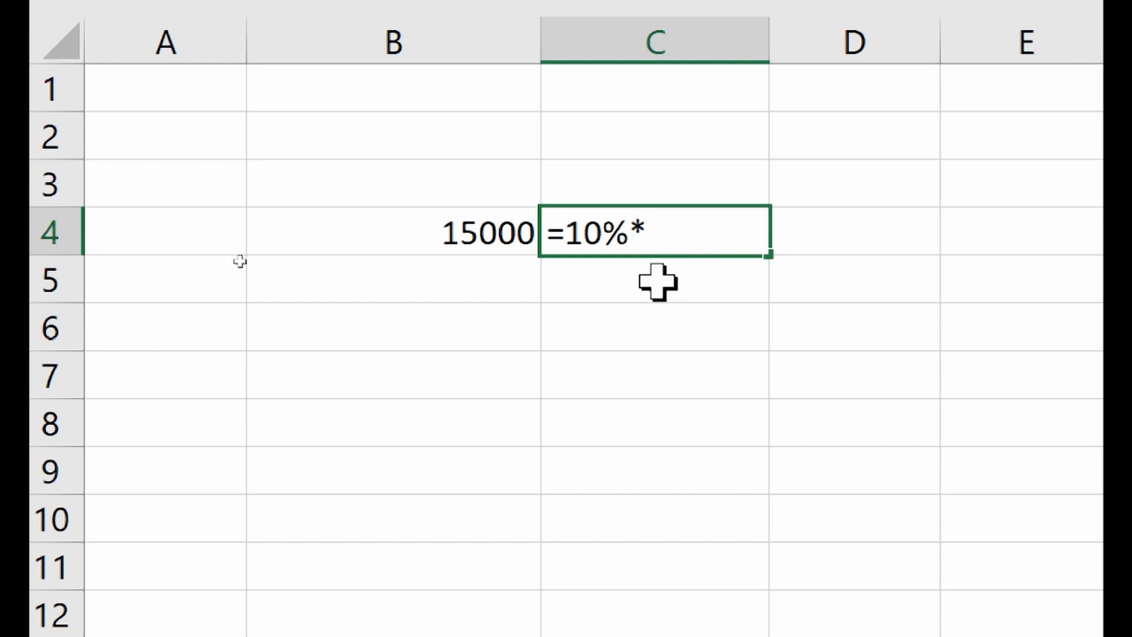
{"action": "left_click", "coordinate": [466, 239]}
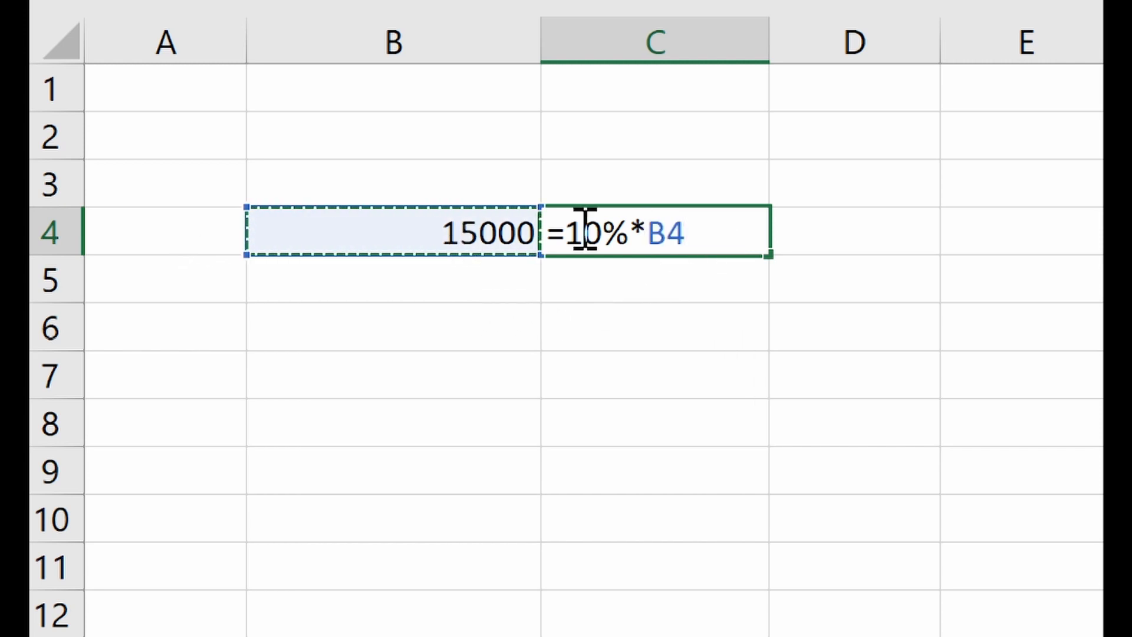
{"action": "key", "text": "Return"}
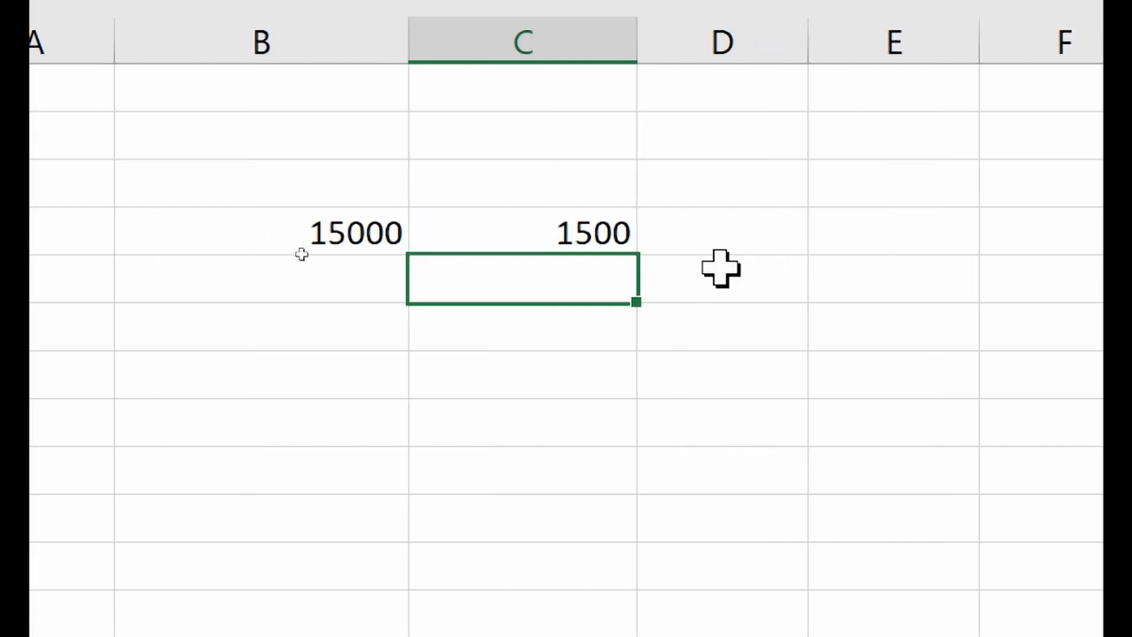
{"action": "double_click", "coordinate": [596, 233]}
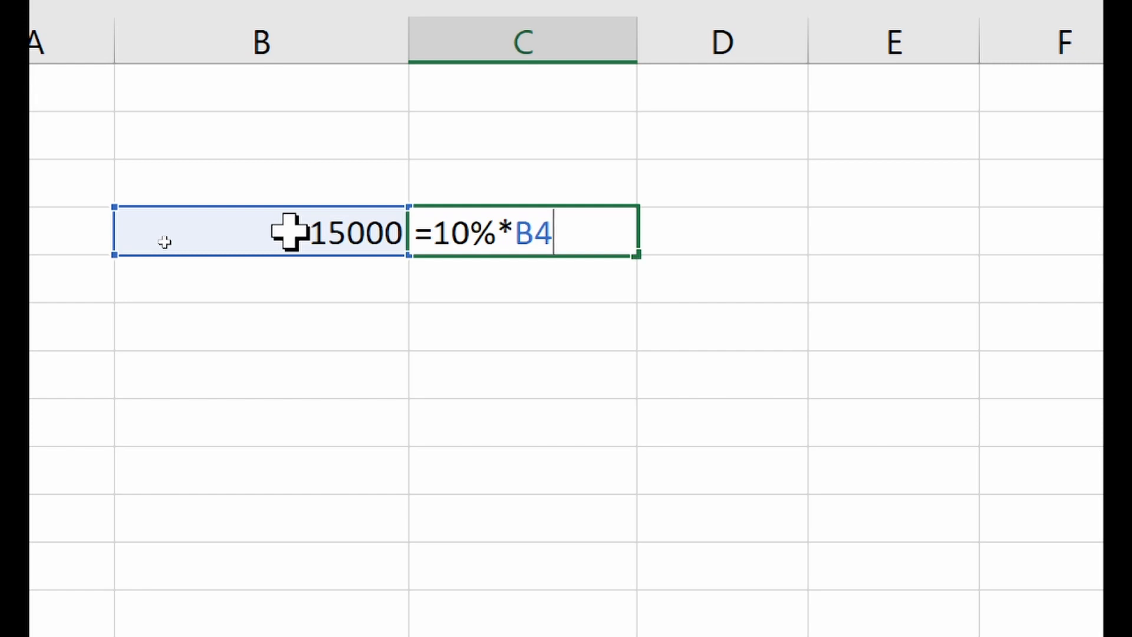
{"action": "key", "text": "Return"}
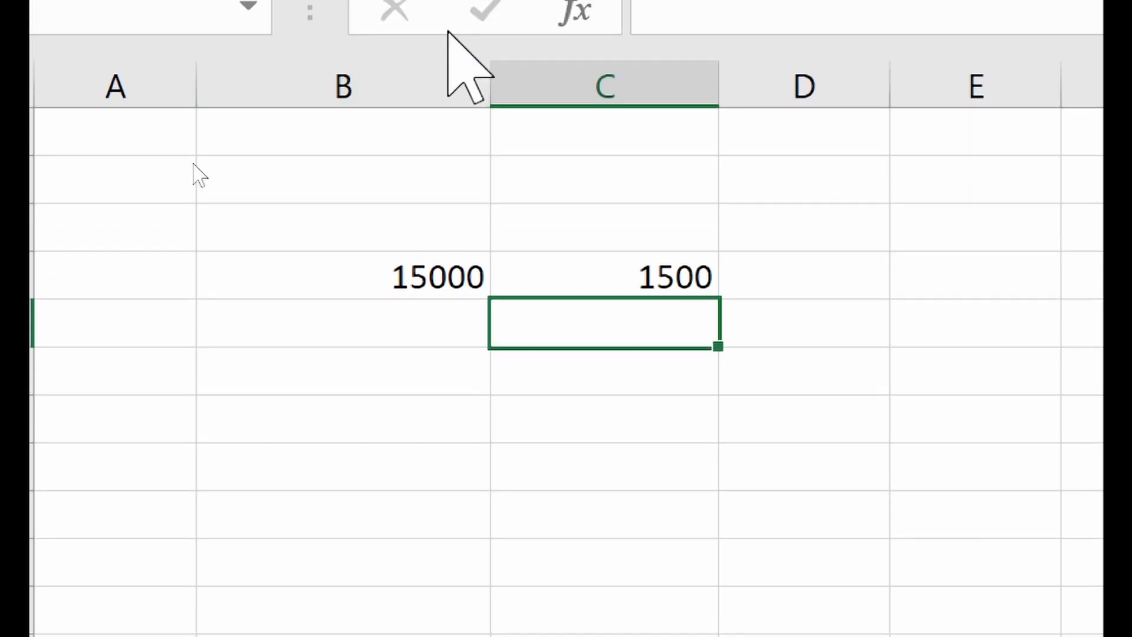
Step: Enter 100 in cell B2 and 20 in cell C2
{"action": "left_click", "coordinate": [410, 198]}
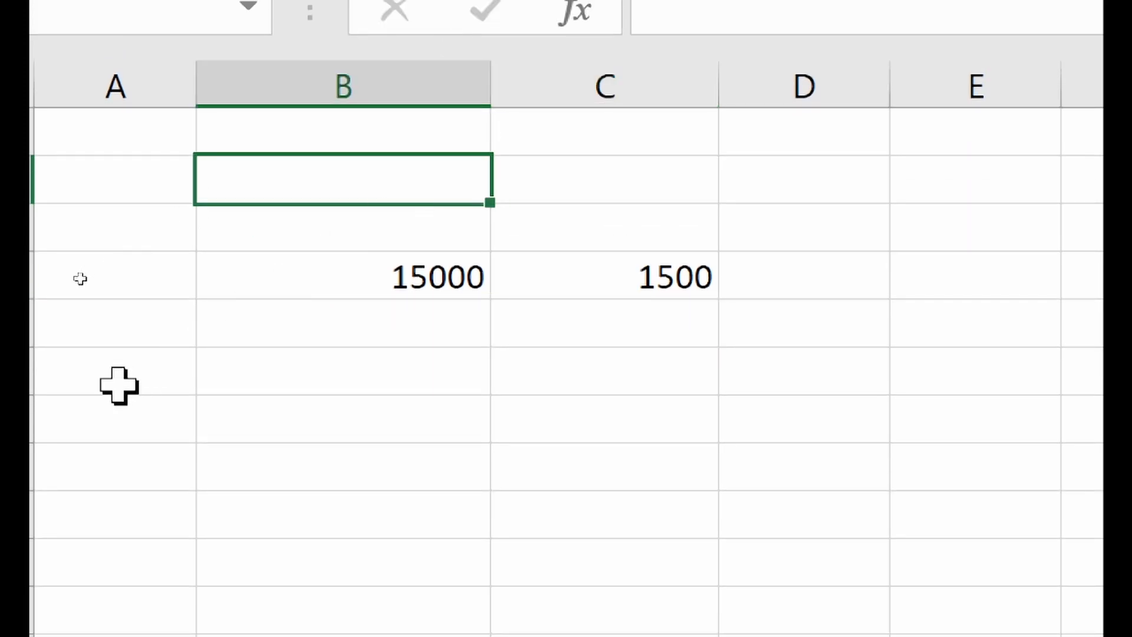
{"action": "type", "text": "100"}
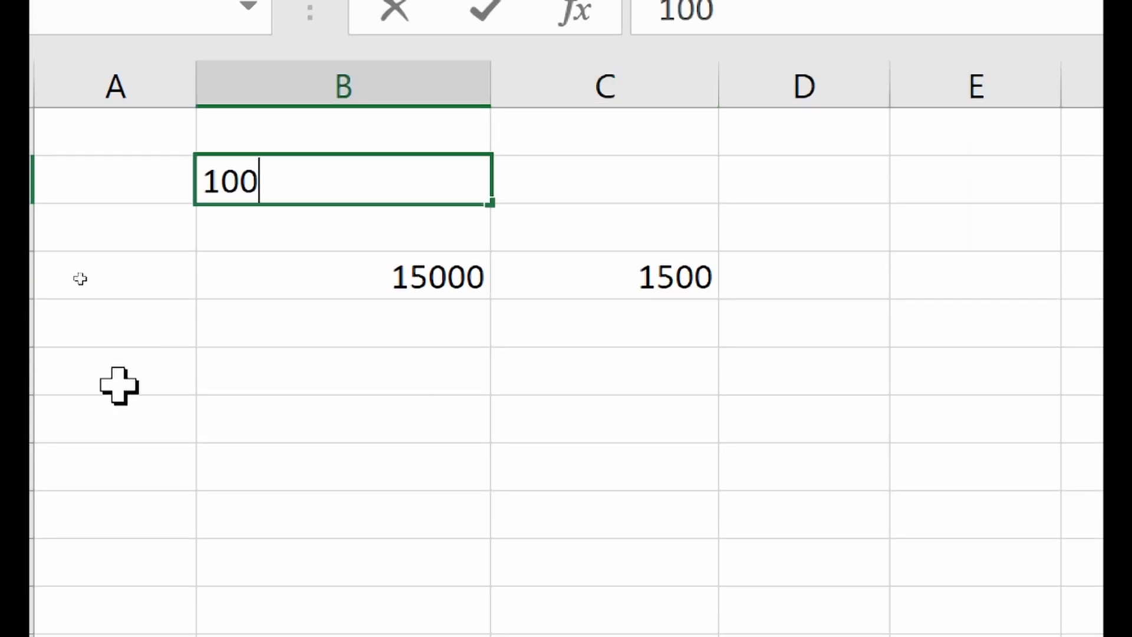
{"action": "left_click", "coordinate": [585, 172]}
{"action": "type", "text": "10"}
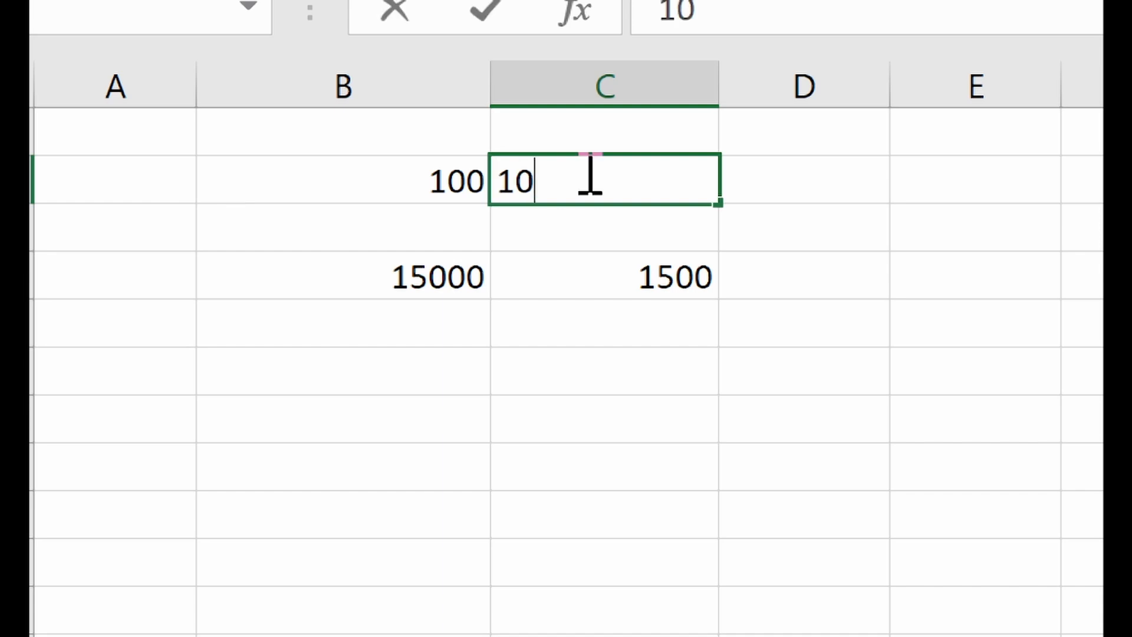
{"action": "key", "text": "BackSpace"}
{"action": "key", "text": "BackSpace"}
{"action": "type", "text": "20"}
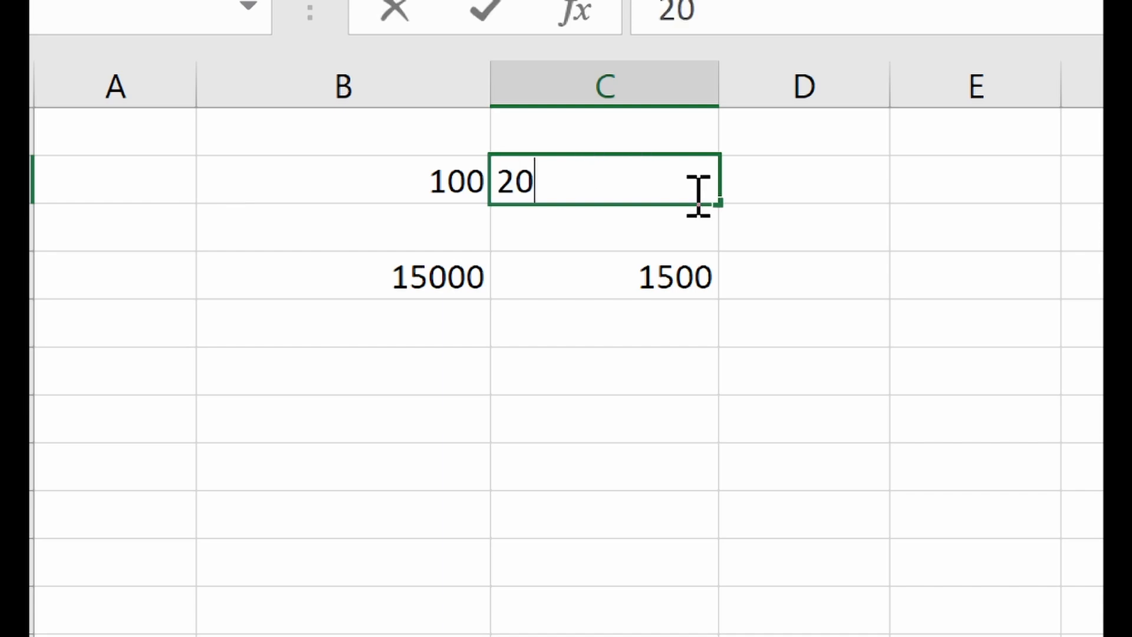
Step: Build the formula =B2+C2 in cell D2 by referencing both cells, and highlight its B2 reference
{"action": "left_click", "coordinate": [849, 181]}
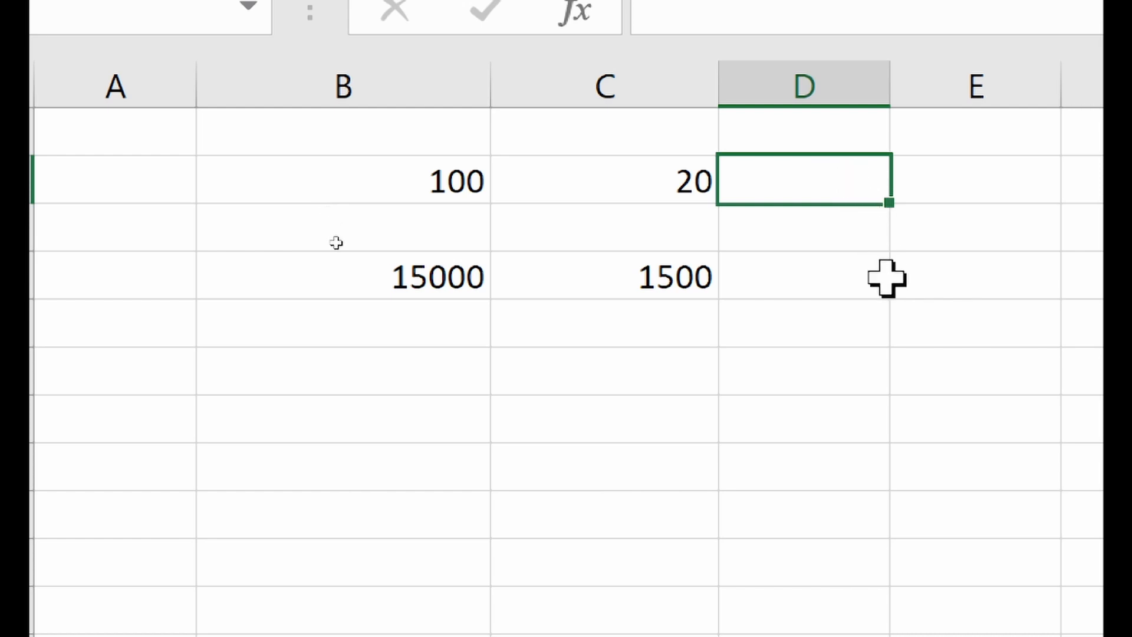
{"action": "type", "text": "="}
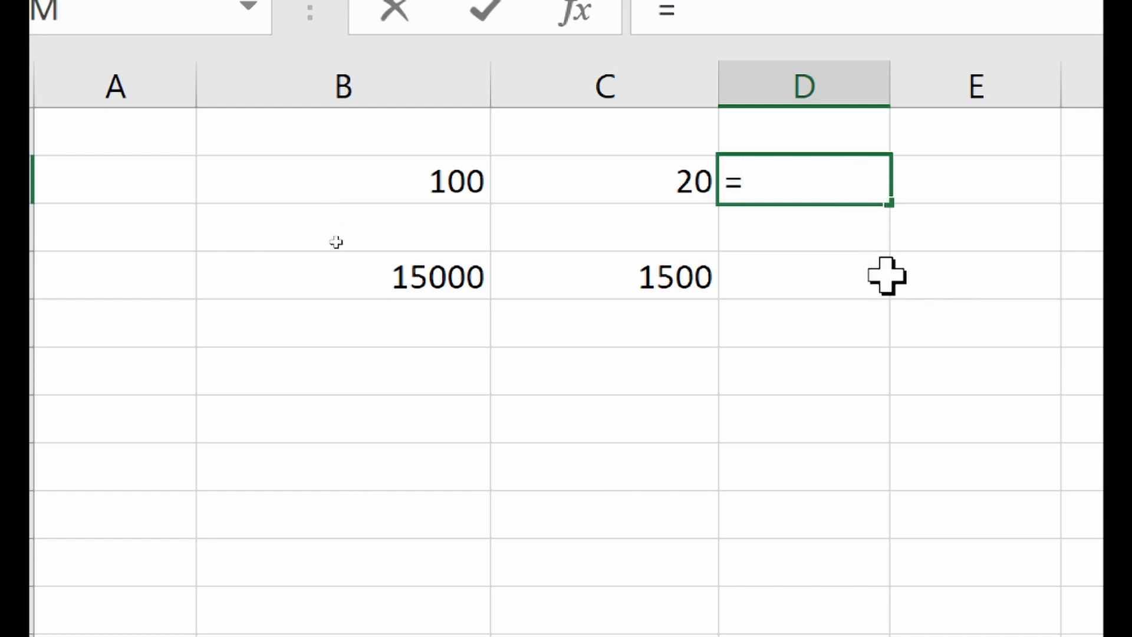
{"action": "left_click", "coordinate": [424, 180]}
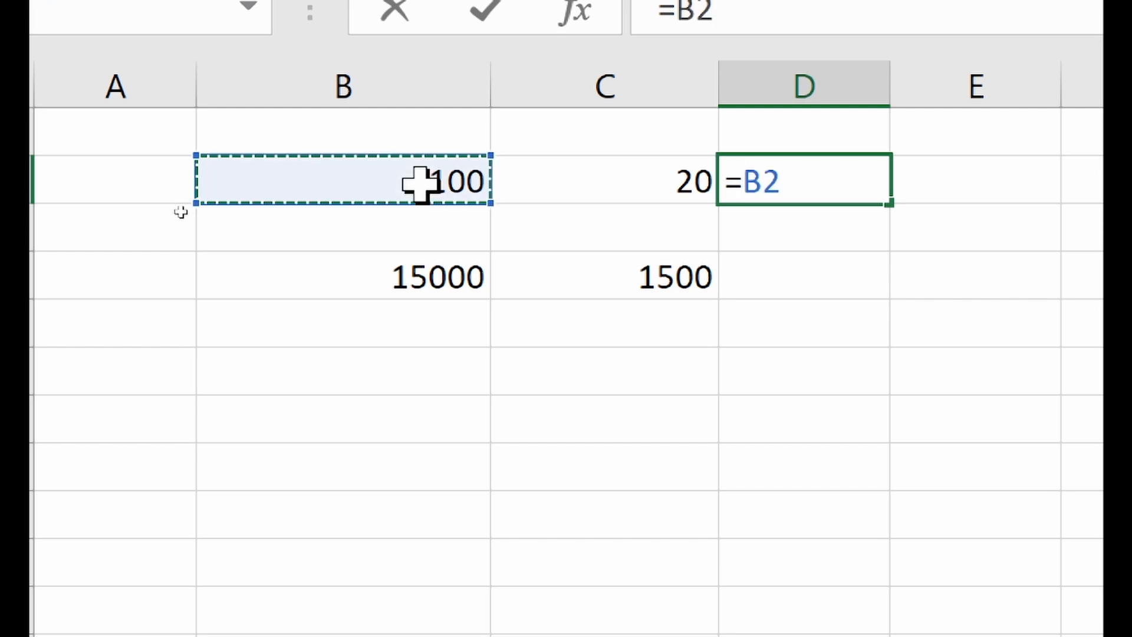
{"action": "type", "text": "+"}
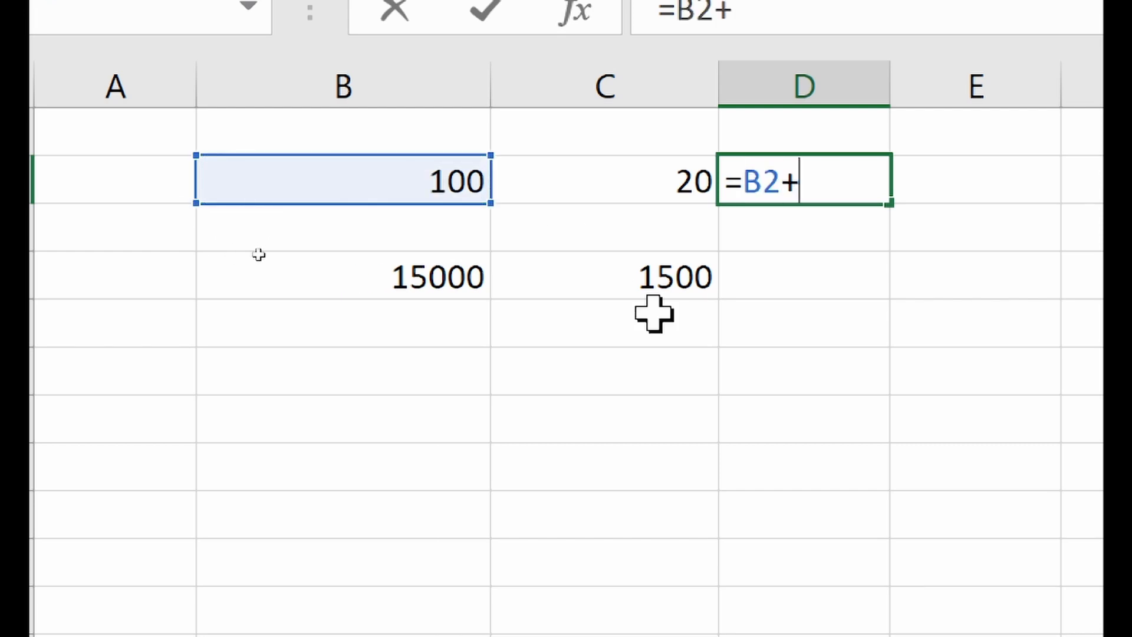
{"action": "left_click", "coordinate": [684, 186]}
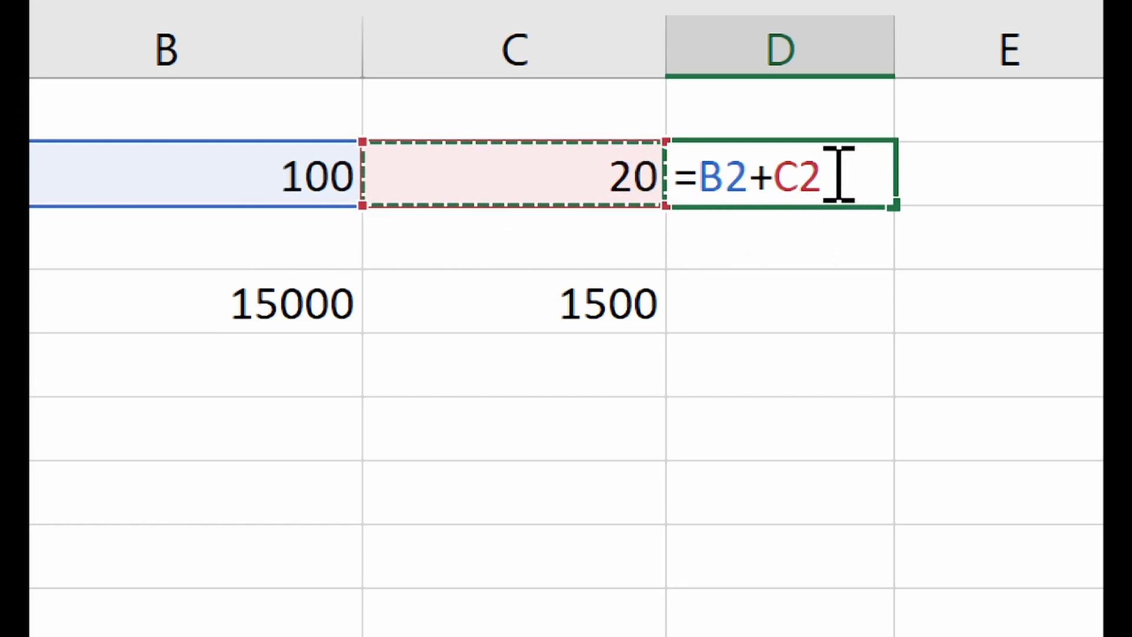
{"action": "double_click", "coordinate": [710, 183]}
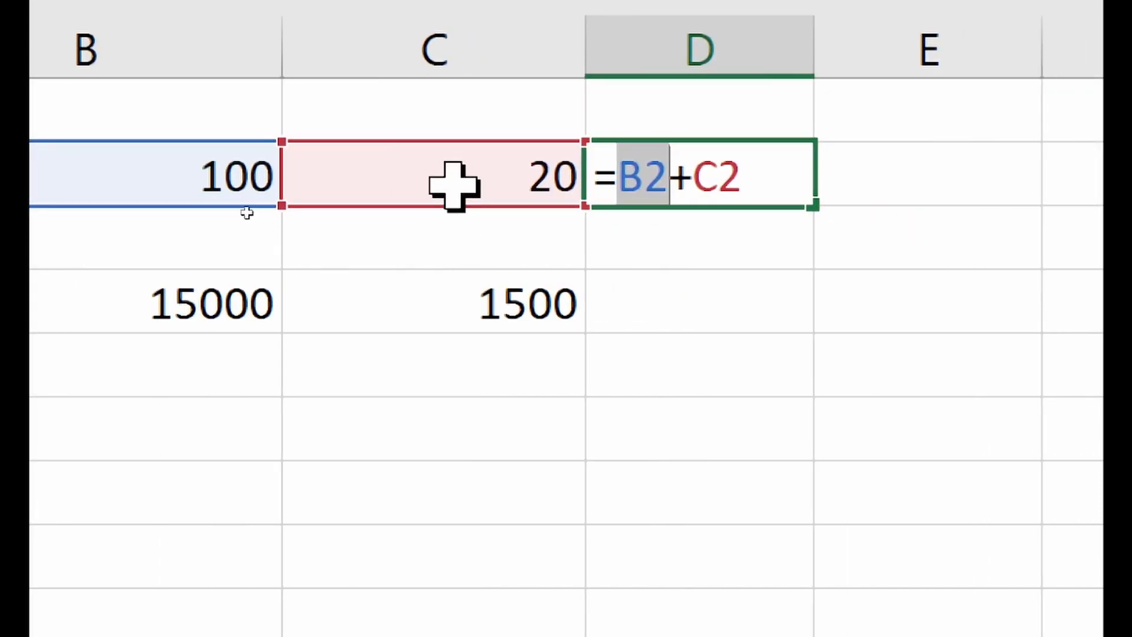
Step: Extend the formula in cell D2 to =B2+C2*B4/C4 by adding references to B4 and C4
{"action": "left_click", "coordinate": [761, 177]}
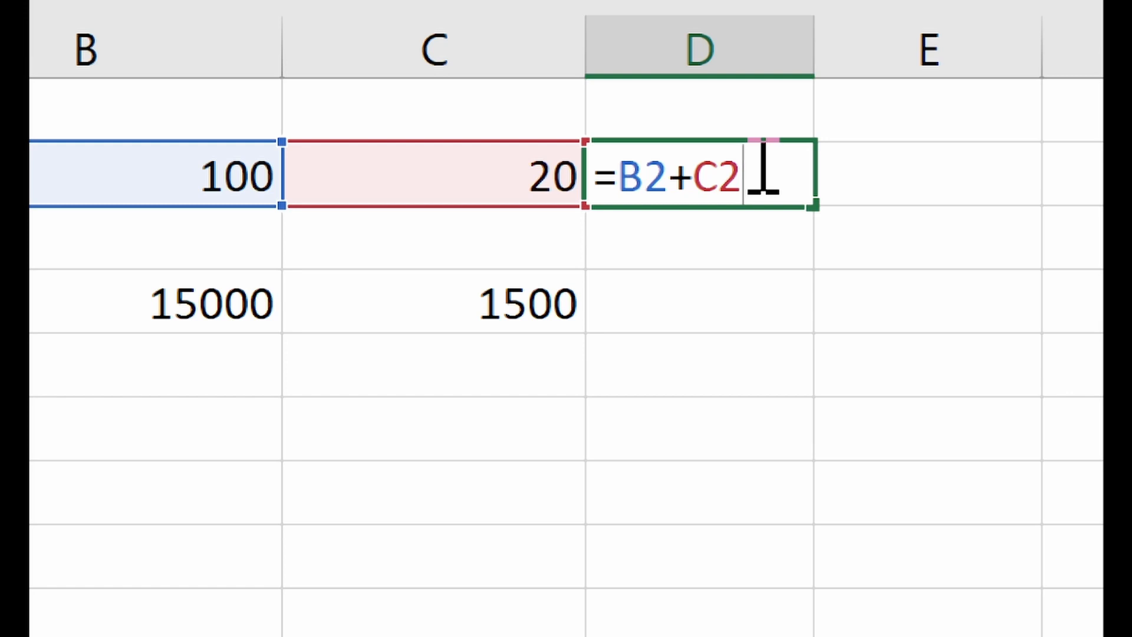
{"action": "type", "text": "*"}
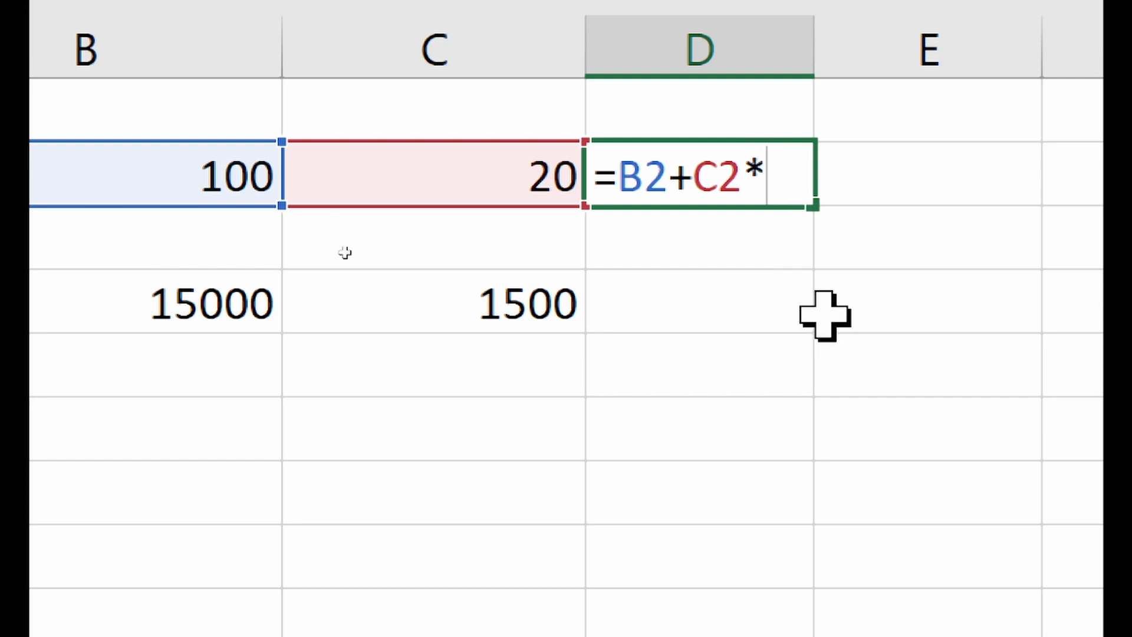
{"action": "left_click", "coordinate": [200, 311]}
{"action": "type", "text": "/"}
{"action": "left_click", "coordinate": [347, 342]}
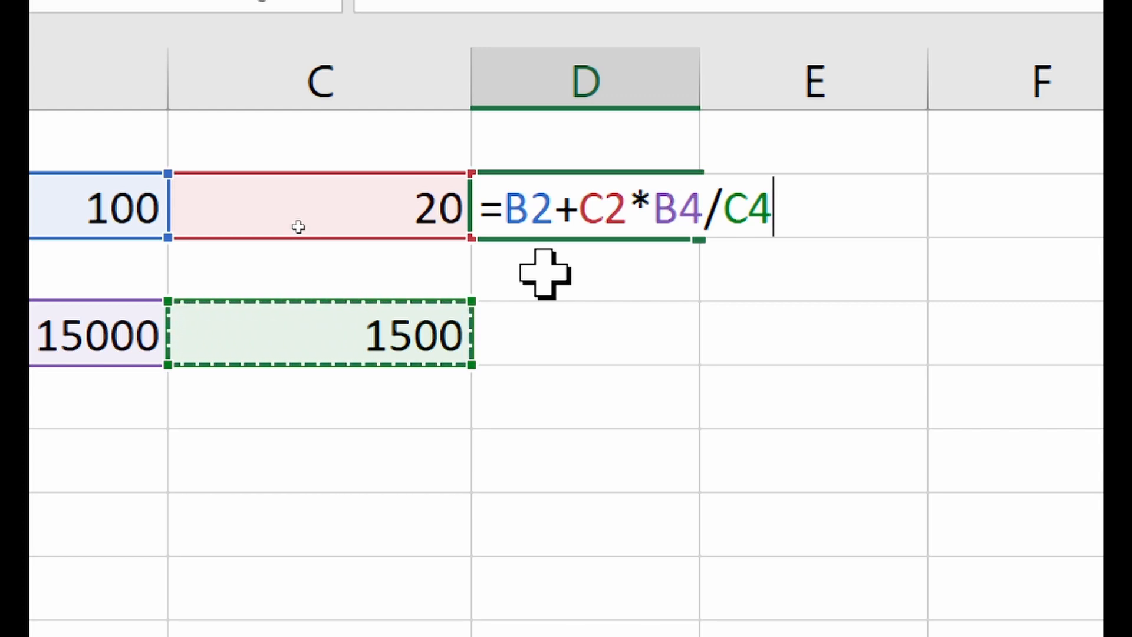
Step: Remove all cell references and operators from the formula in cell D2, keeping only the equals sign
{"action": "key", "text": "BackSpace"}
{"action": "key", "text": "BackSpace"}
{"action": "key", "text": "BackSpace"}
{"action": "key", "text": "BackSpace"}
{"action": "key", "text": "BackSpace"}
{"action": "key", "text": "BackSpace"}
{"action": "key", "text": "BackSpace"}
{"action": "key", "text": "BackSpace"}
{"action": "key", "text": "BackSpace"}
{"action": "key", "text": "BackSpace"}
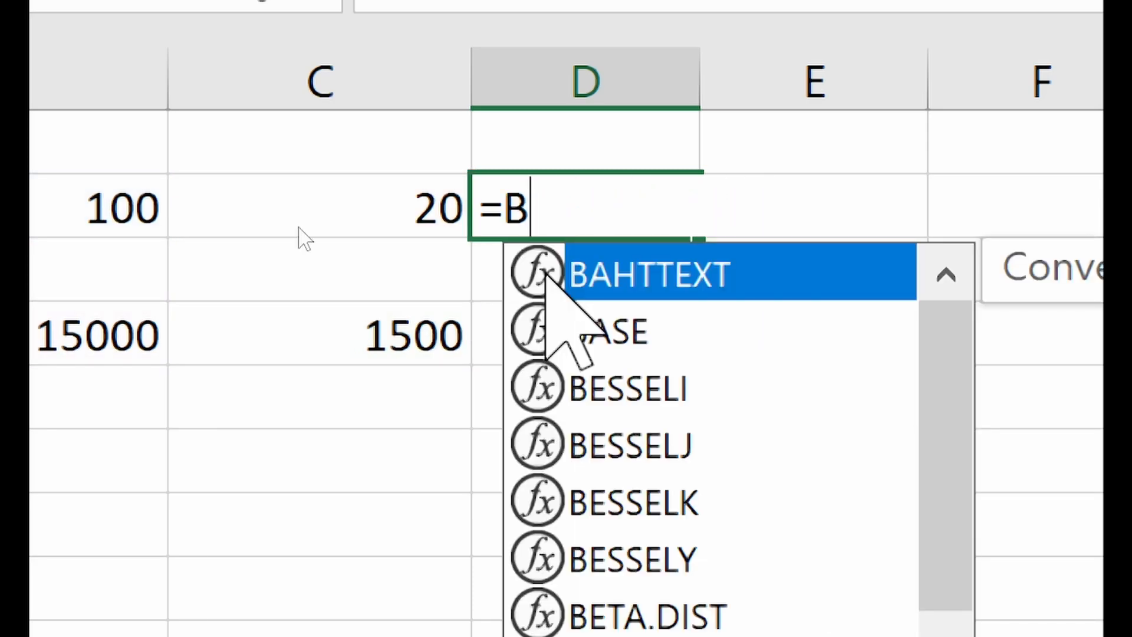
{"action": "key", "text": "Escape"}
{"action": "key", "text": "BackSpace"}
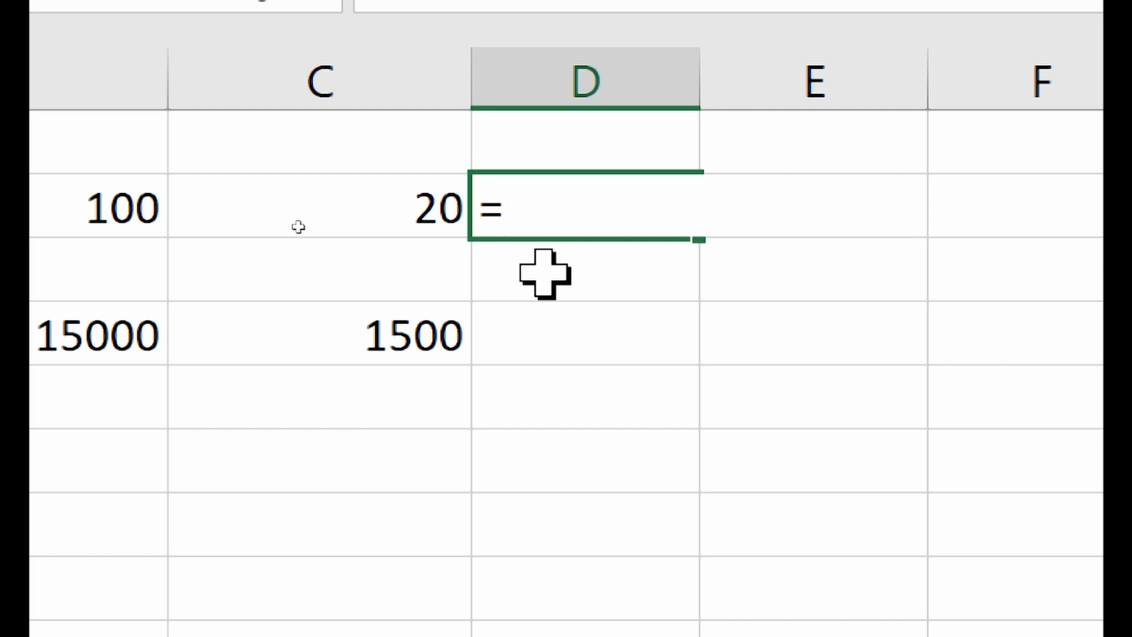
Step: Complete the formula in cell D2 as =B2+C2 by referencing both cells
{"action": "left_click", "coordinate": [59, 227]}
{"action": "type", "text": "+"}
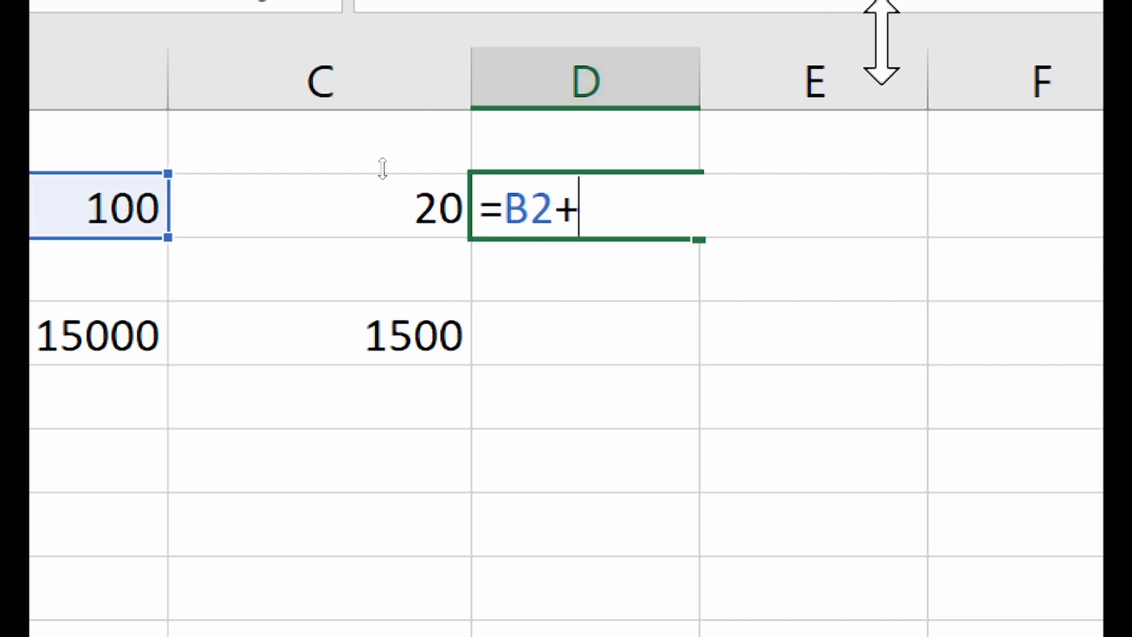
{"action": "left_click", "coordinate": [362, 211]}
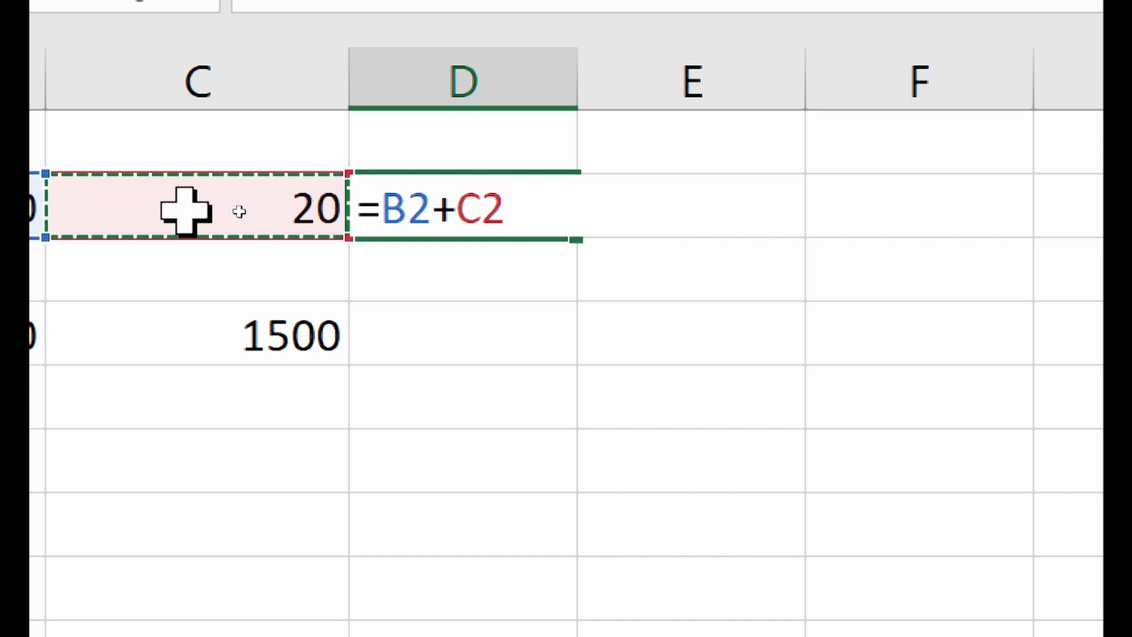
{"action": "key", "text": "Return"}
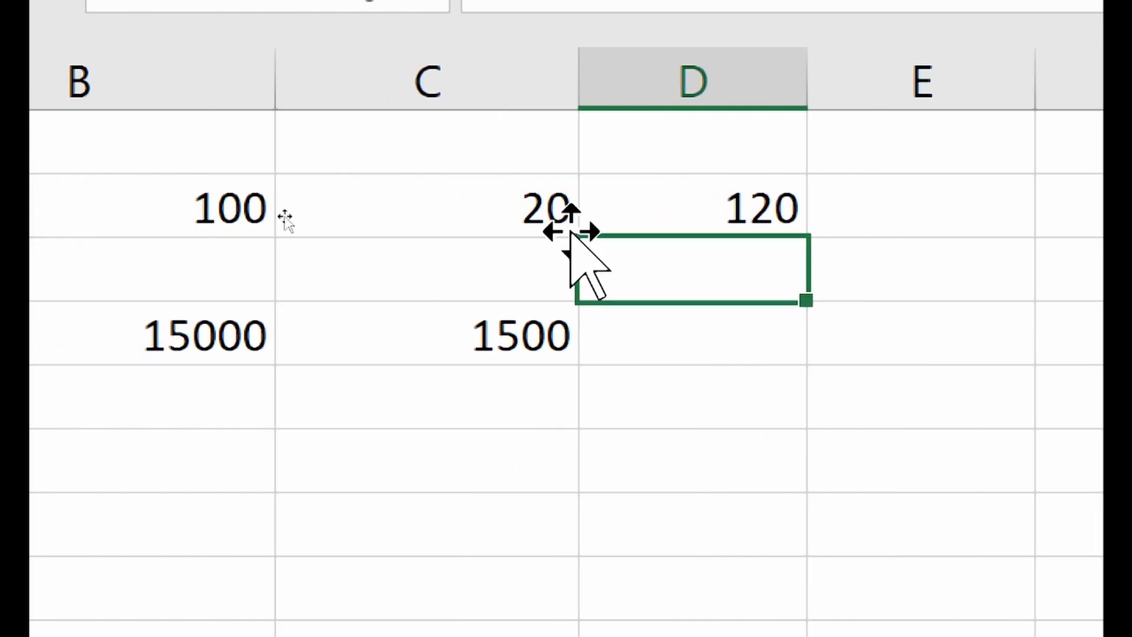
Step: Enter + in cell D1 and - in cell E1 as operator headings
{"action": "left_click", "coordinate": [930, 203]}
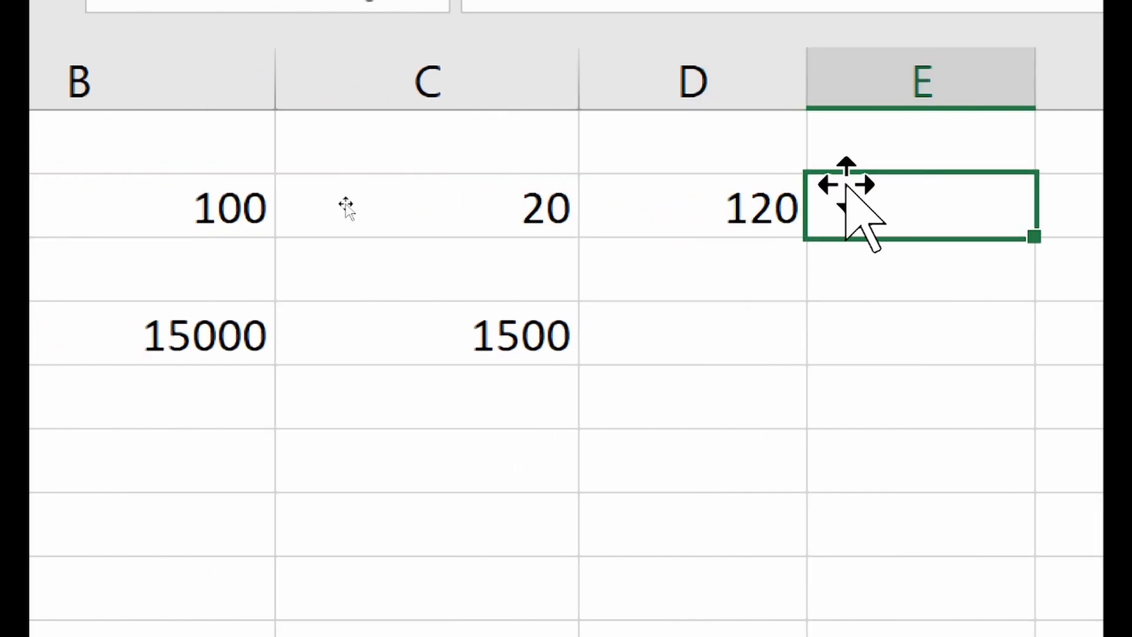
{"action": "left_click", "coordinate": [761, 131]}
{"action": "type", "text": "="}
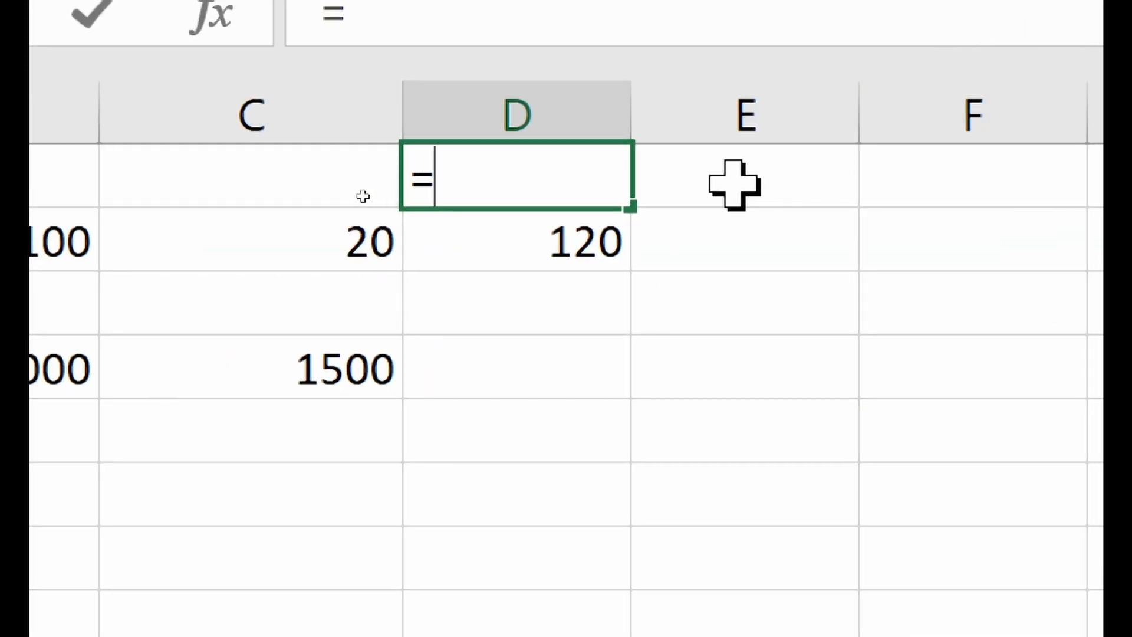
{"action": "key", "text": "BackSpace"}
{"action": "type", "text": "+"}
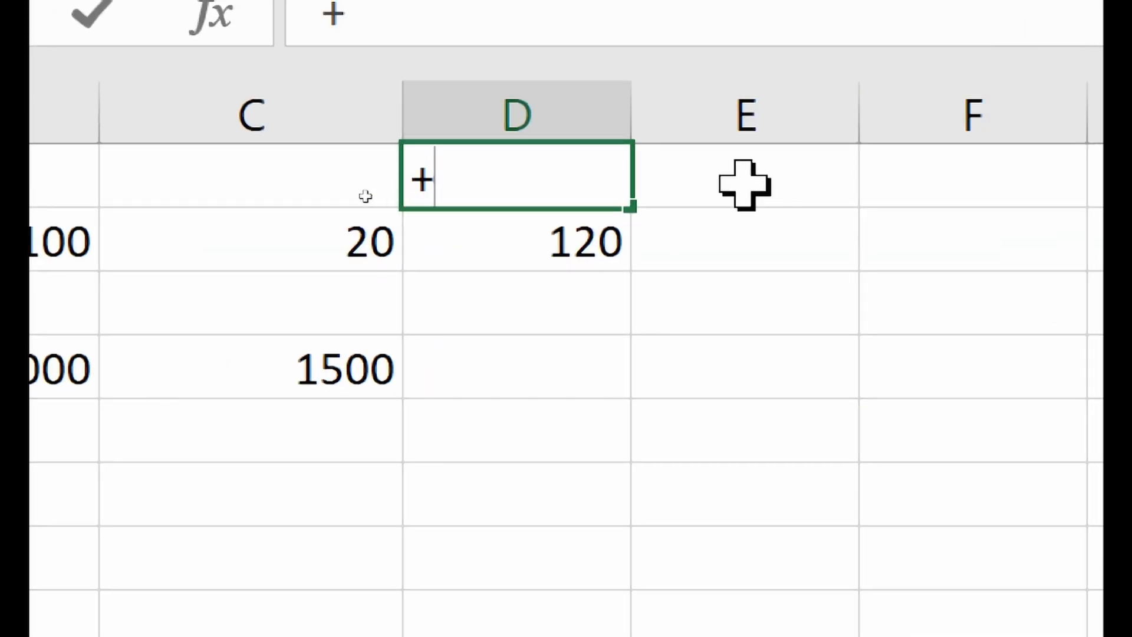
{"action": "left_click", "coordinate": [744, 184]}
{"action": "key", "text": "BackSpace"}
{"action": "key", "text": "BackSpace"}
{"action": "key", "text": "Return"}
{"action": "left_click", "coordinate": [744, 184]}
{"action": "type", "text": "-"}
{"action": "key", "text": "Return"}
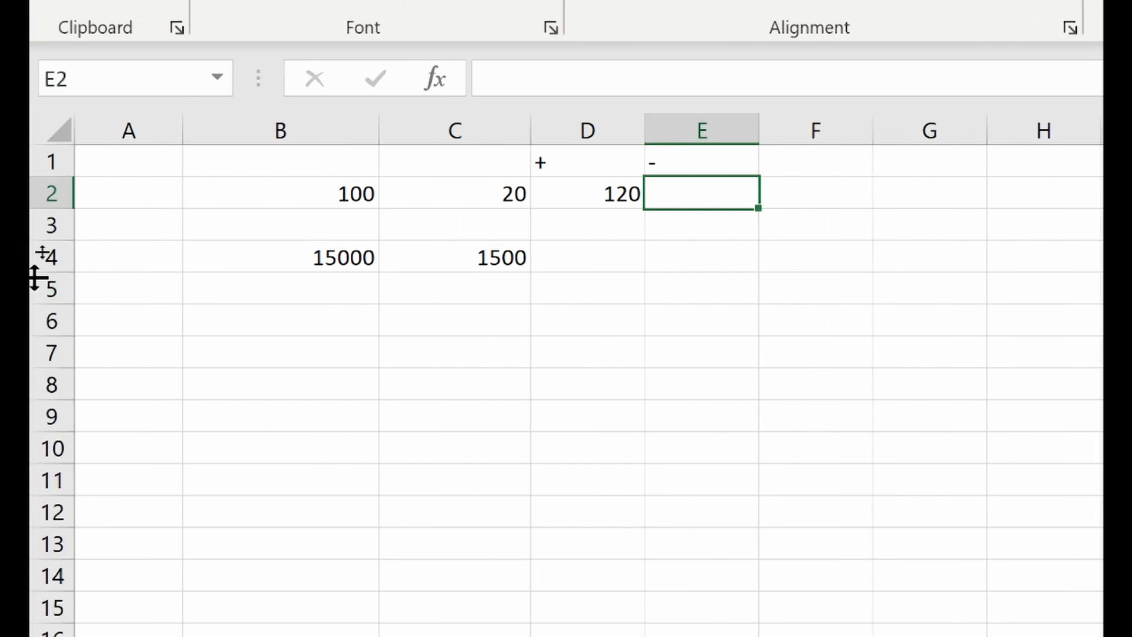
Step: Clear the operator headings from cells D1 and E1
{"action": "left_click", "coordinate": [591, 224]}
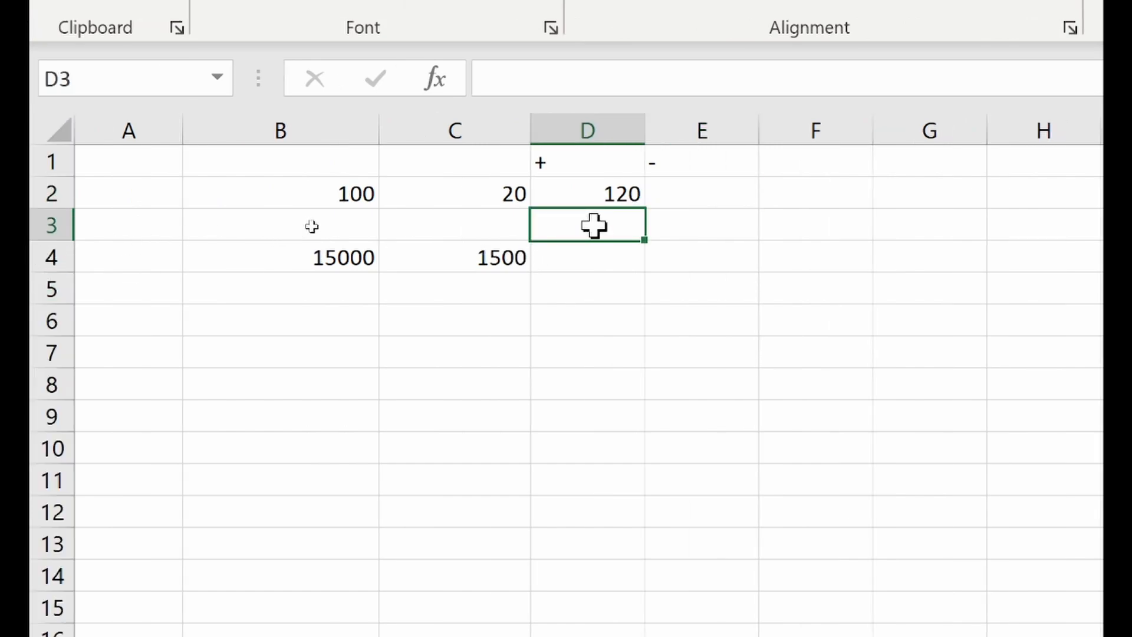
{"action": "left_click", "coordinate": [594, 163]}
{"action": "key", "text": "BackSpace"}
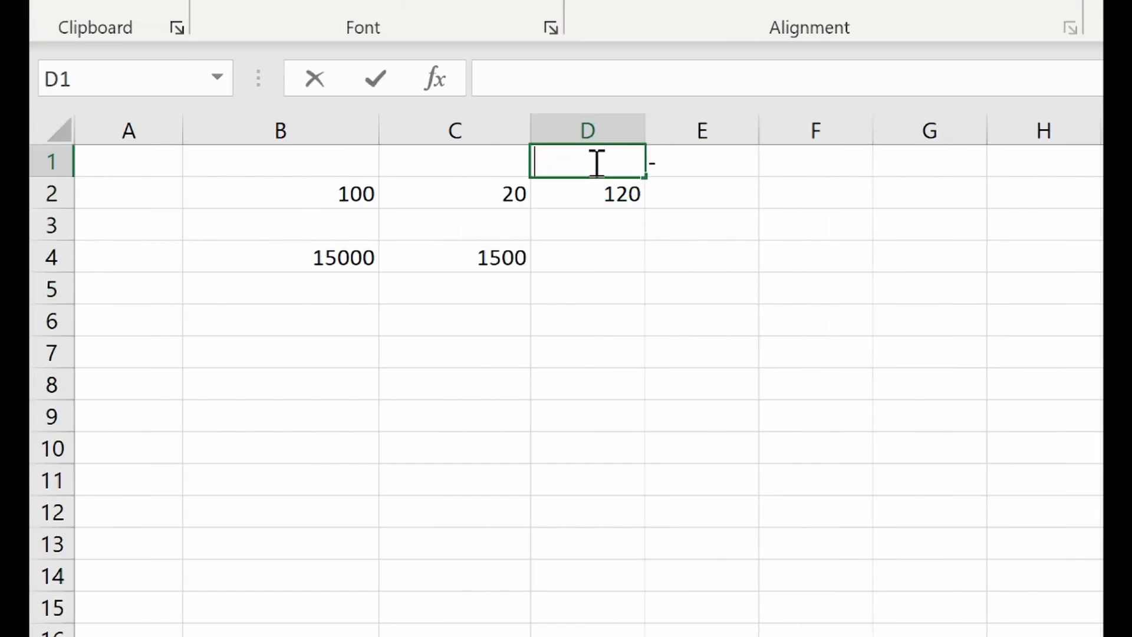
{"action": "key", "text": "Tab"}
{"action": "key", "text": "Delete"}
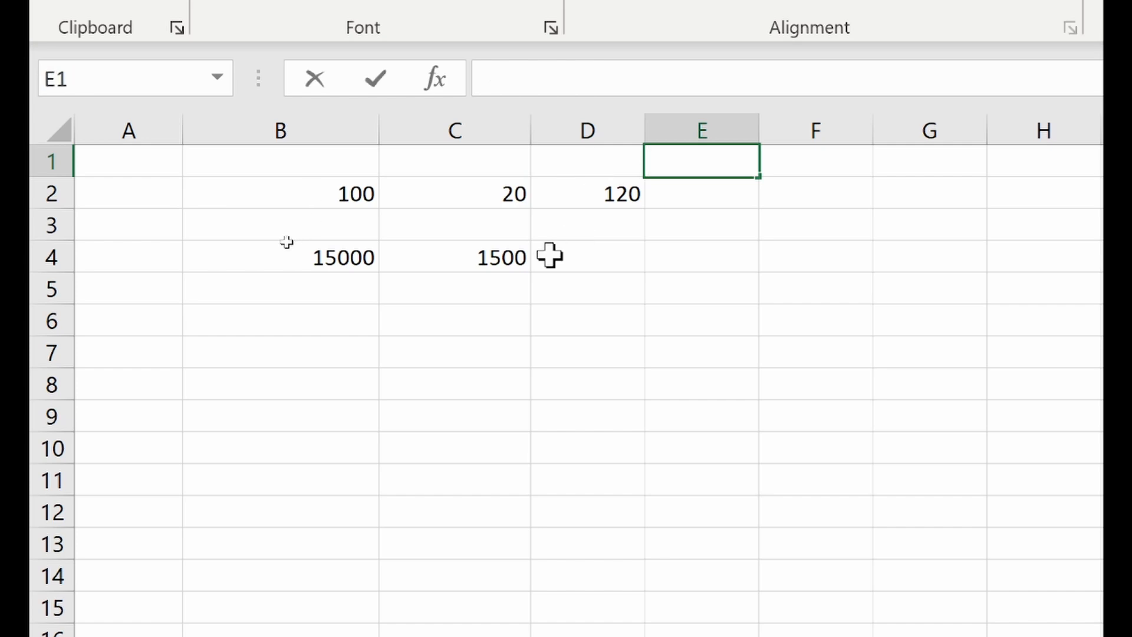
Step: Delete the percentage formula in cell C4 and the amount in cell B4
{"action": "left_click", "coordinate": [504, 257]}
{"action": "double_click", "coordinate": [504, 257]}
{"action": "key", "text": "BackSpace"}
{"action": "key", "text": "BackSpace"}
{"action": "key", "text": "BackSpace"}
{"action": "key", "text": "BackSpace"}
{"action": "key", "text": "BackSpace"}
{"action": "key", "text": "BackSpace"}
{"action": "key", "text": "BackSpace"}
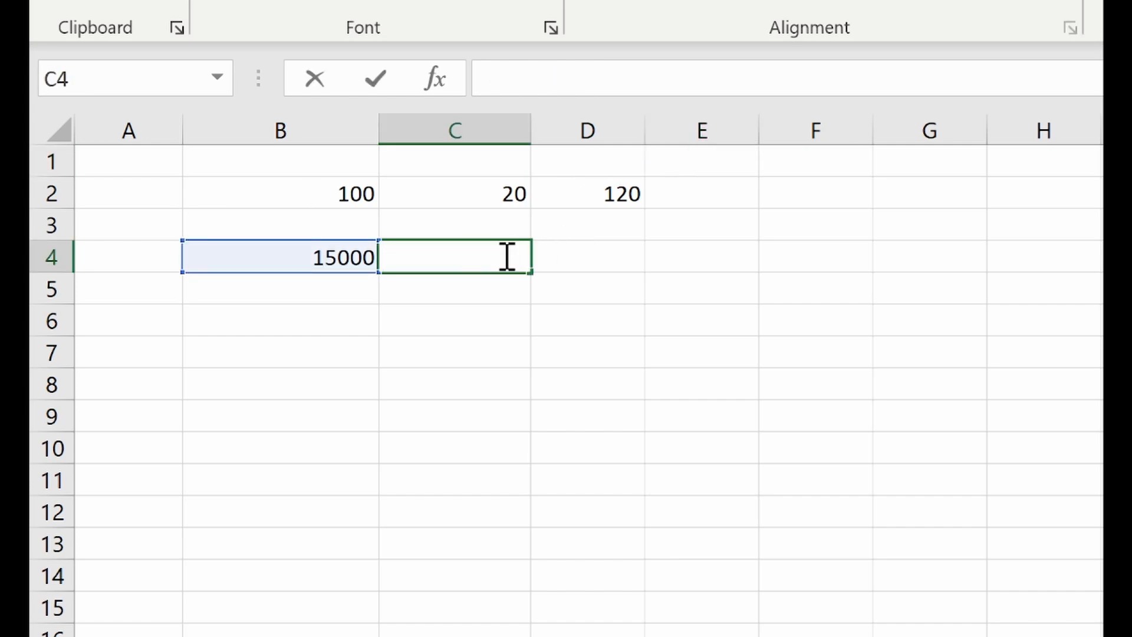
{"action": "key", "text": "shift+Tab"}
{"action": "key", "text": "BackSpace"}
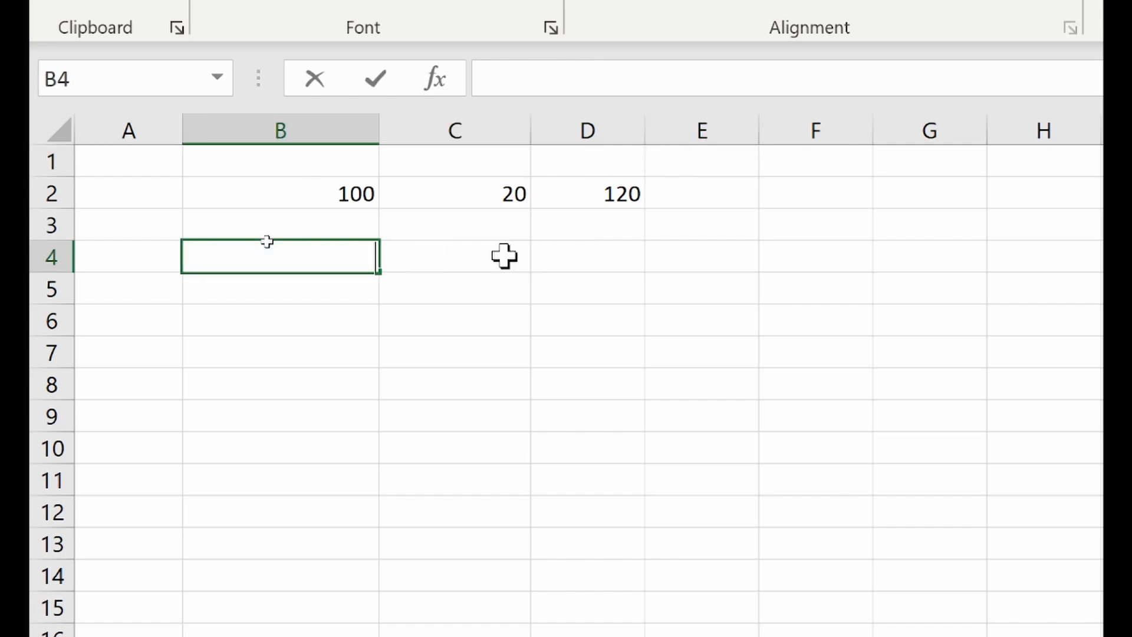
{"action": "left_click", "coordinate": [574, 222]}
Step: Label the rows by entering Addition in cell A2 and Subtraction in cell A3
{"action": "left_click", "coordinate": [170, 187]}
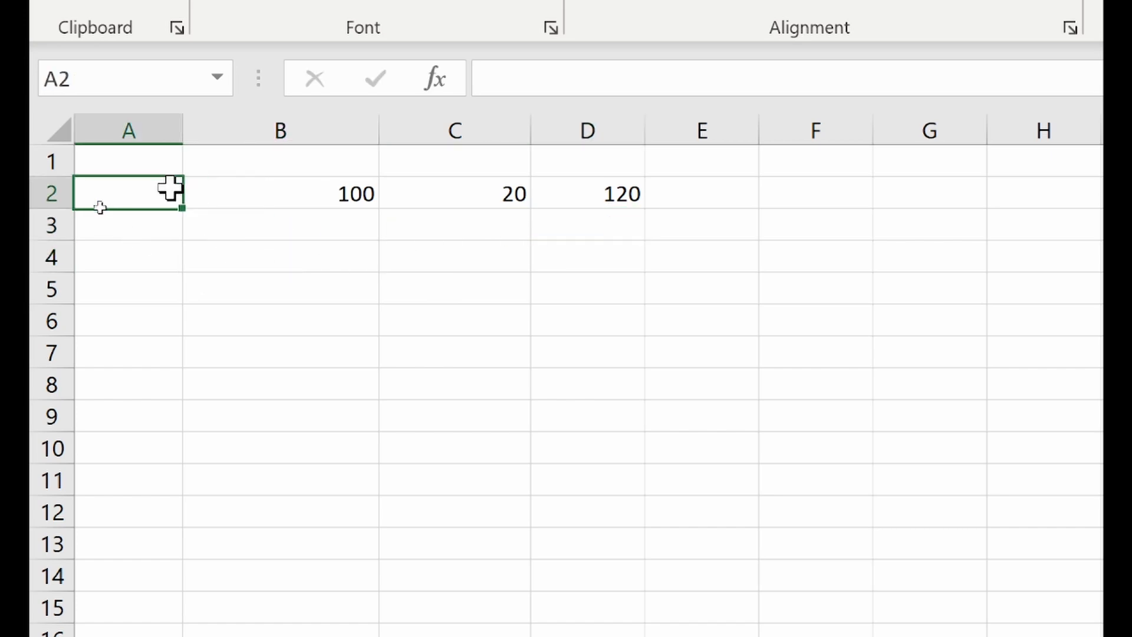
{"action": "type", "text": "Addi"}
{"action": "type", "text": "t"}
{"action": "key", "text": "BackSpace"}
{"action": "type", "text": "ition"}
{"action": "left_click", "coordinate": [141, 227]}
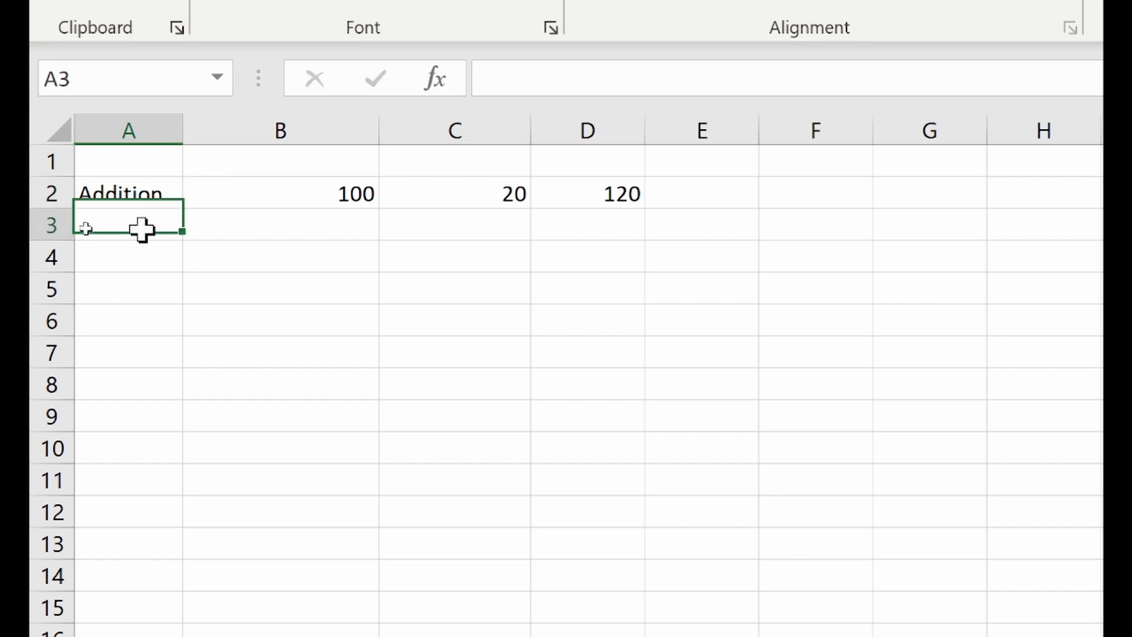
{"action": "type", "text": "Subtraction"}
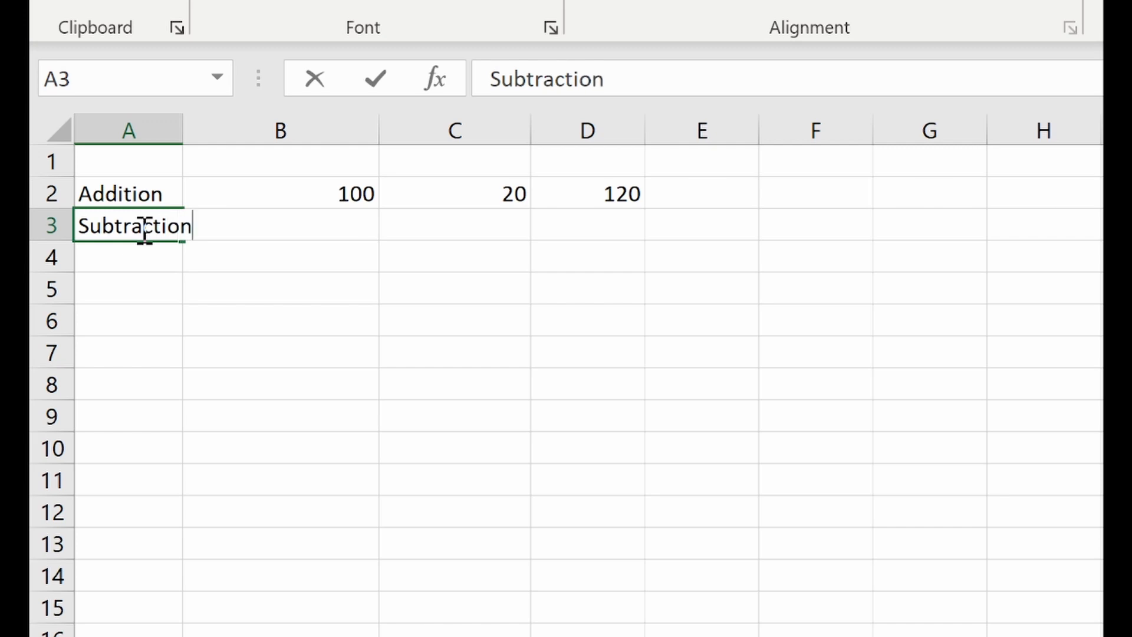
Step: Enter 100 in cell B3 and 20 in cell C3 for the Subtraction row
{"action": "key", "text": "Tab"}
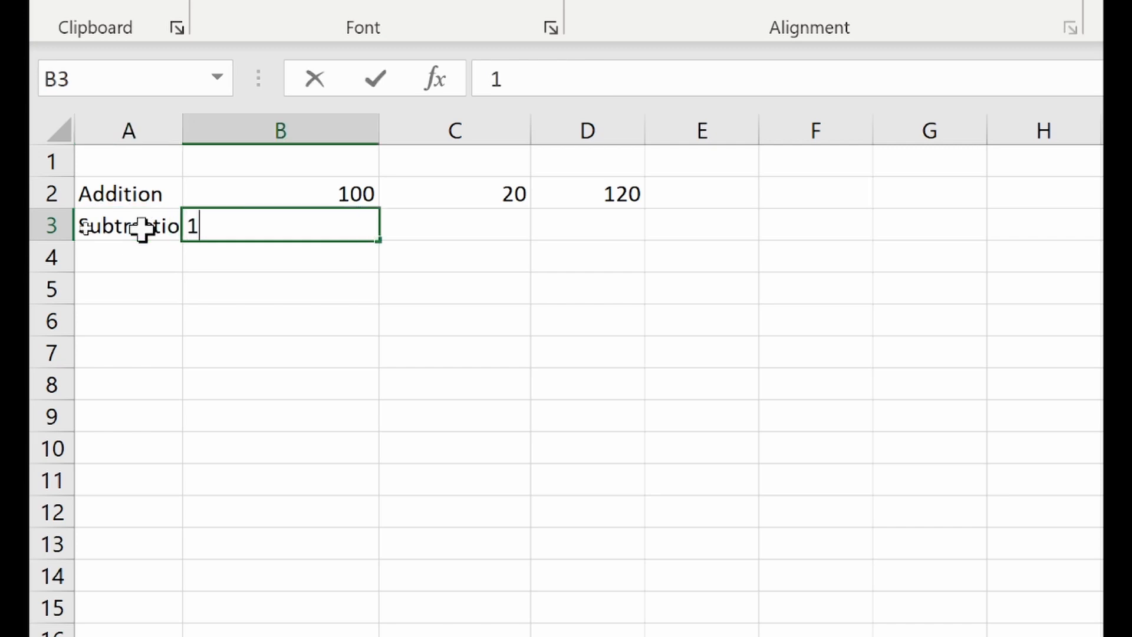
{"action": "type", "text": "100"}
{"action": "key", "text": "Tab"}
{"action": "type", "text": "20"}
{"action": "key", "text": "Tab"}
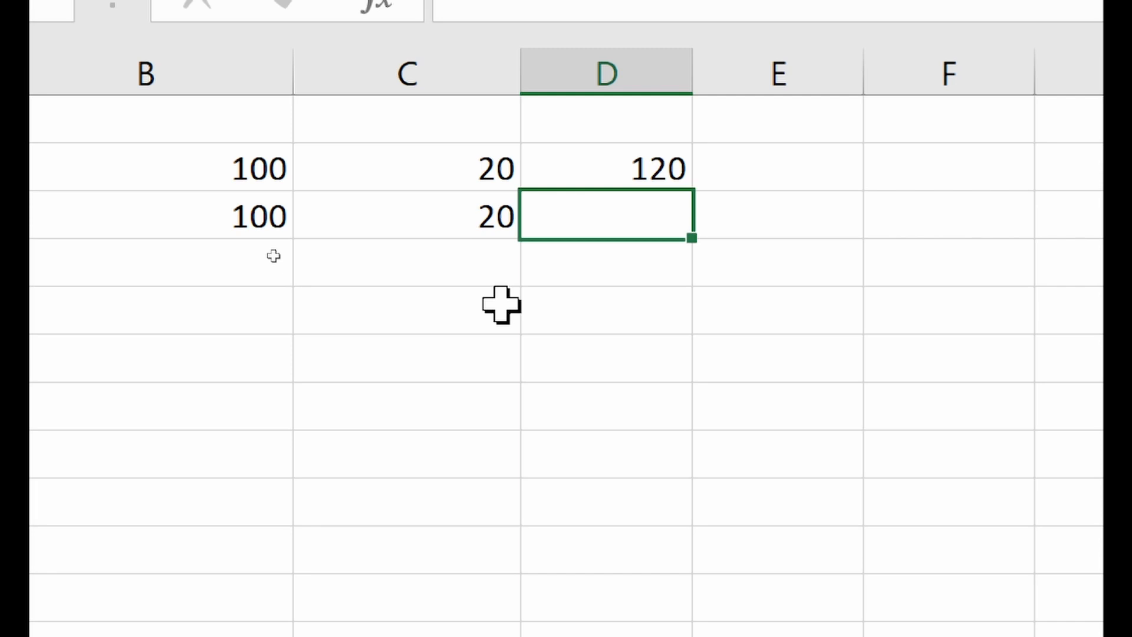
Step: Build the formula =B3-C3 in cell D3 by referencing both cells
{"action": "type", "text": "="}
{"action": "left_click", "coordinate": [172, 229]}
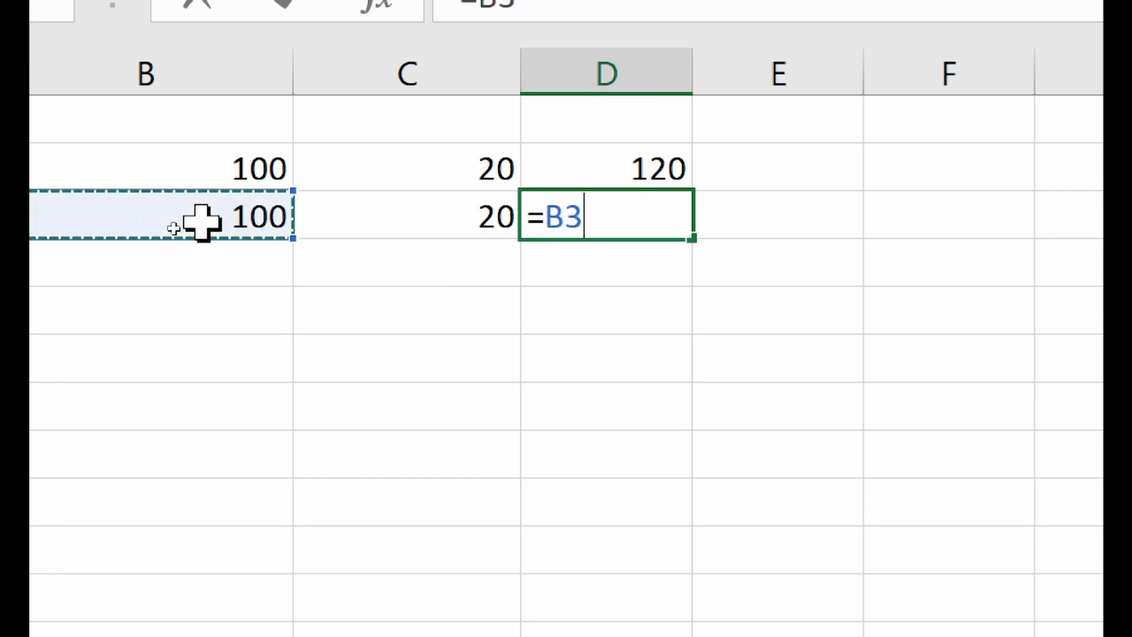
{"action": "type", "text": "-"}
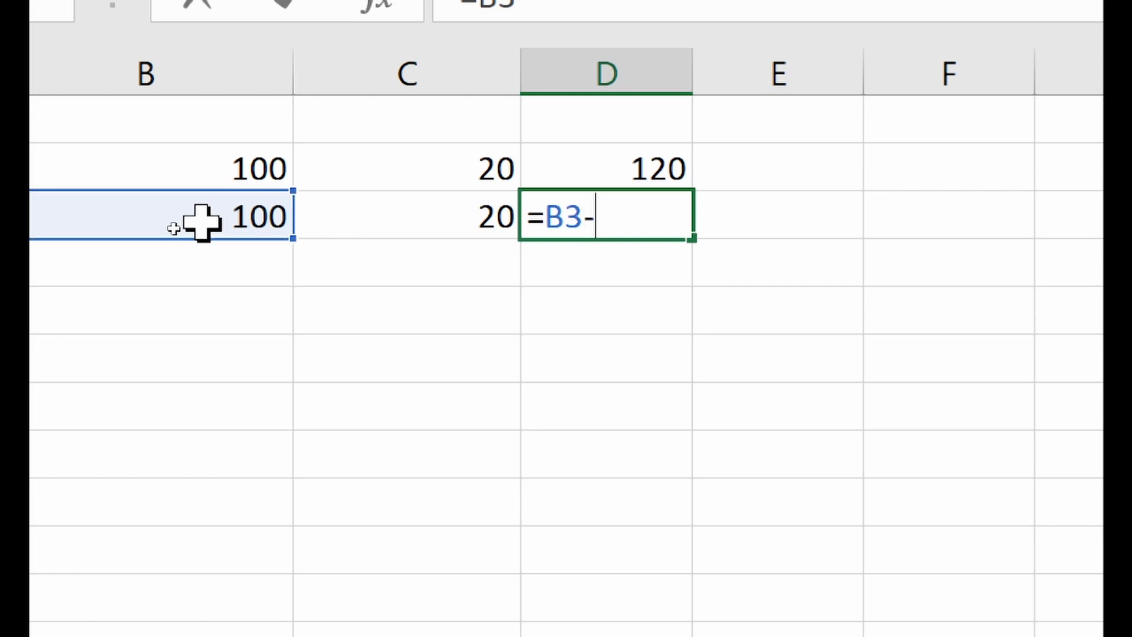
{"action": "left_click", "coordinate": [442, 220]}
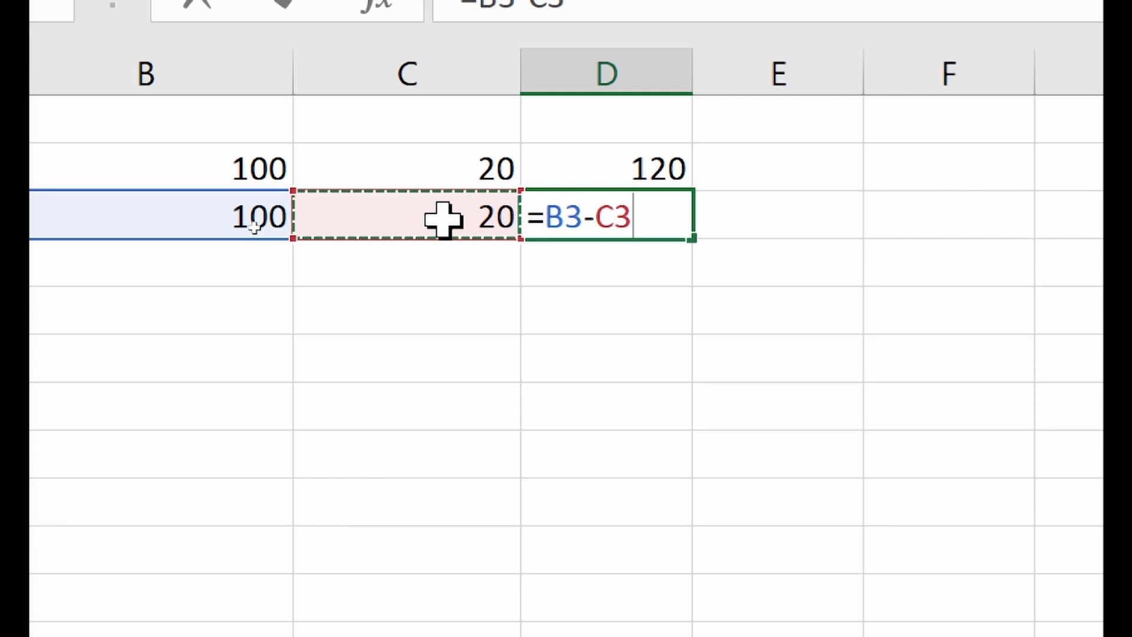
{"action": "key", "text": "Return"}
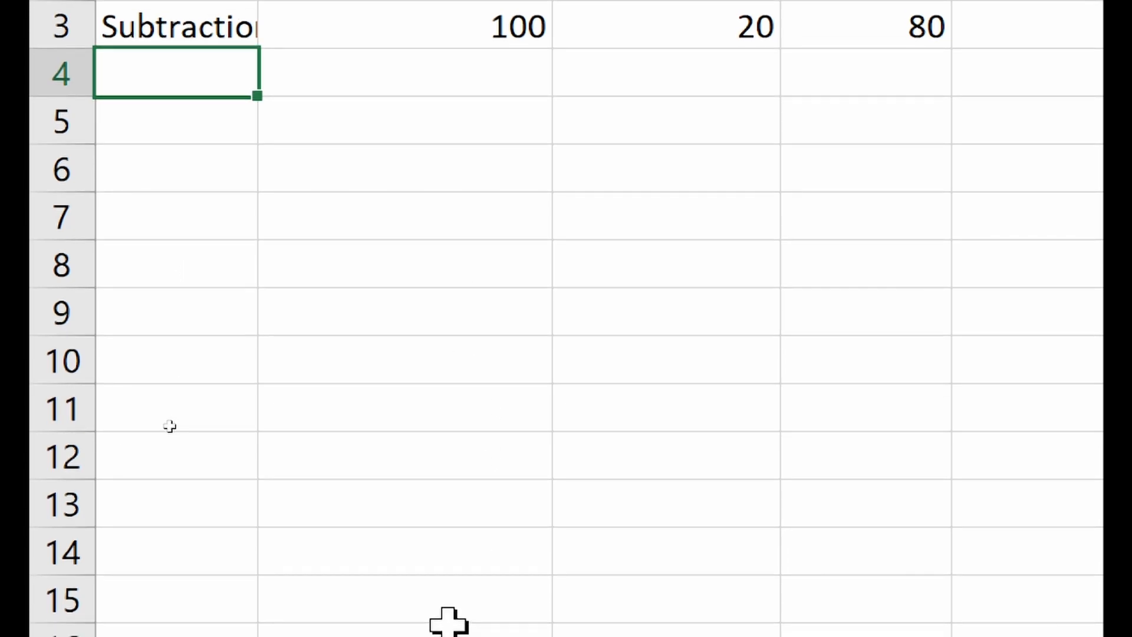
Step: Enter the numbers 3, 4, 5, 6, 6, 7, 7, 7, 4, 4, 4, 2, 4, 6, 6 down cells B5 to B19
{"action": "left_click", "coordinate": [506, 109]}
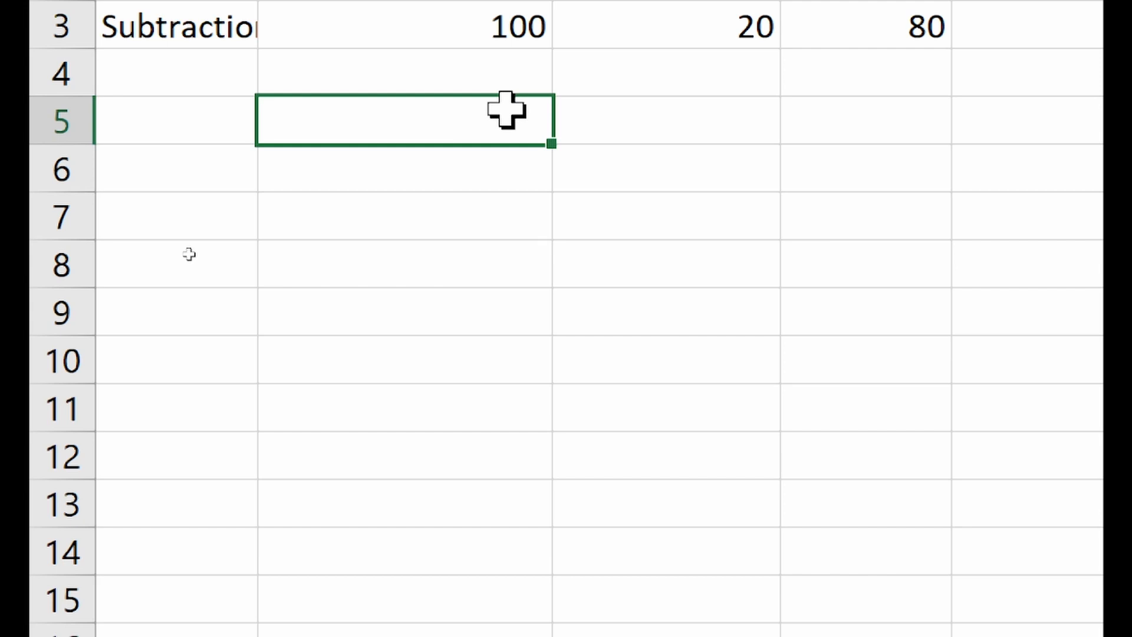
{"action": "type", "text": "3 4 5 6 6 7 7 7"}
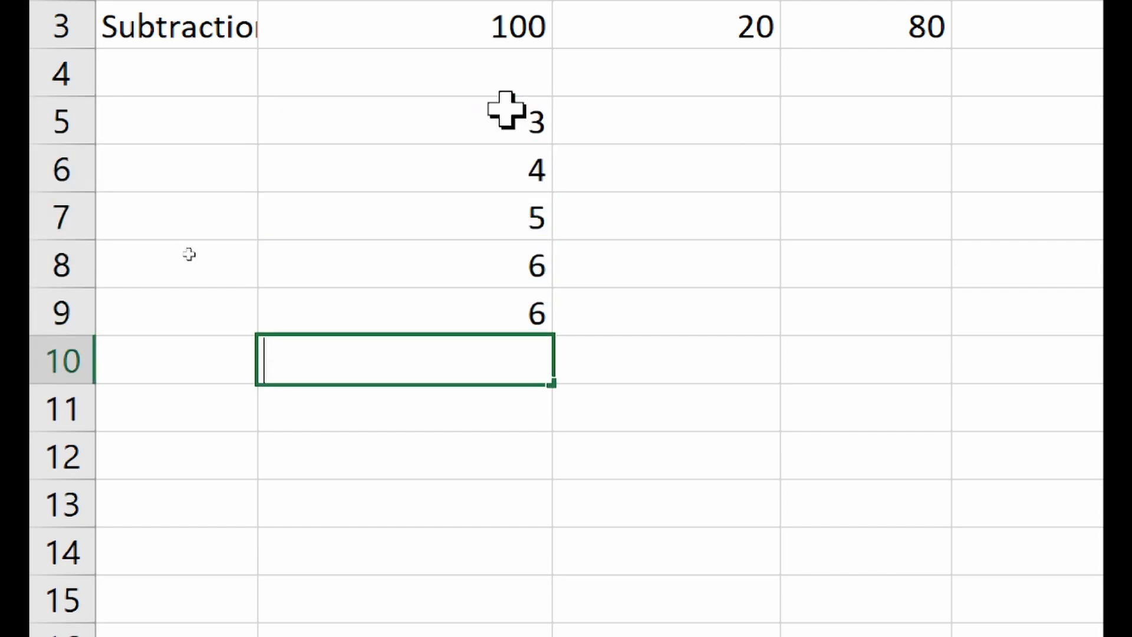
{"action": "type", "text": " 4 4 4 2 4 6 6"}
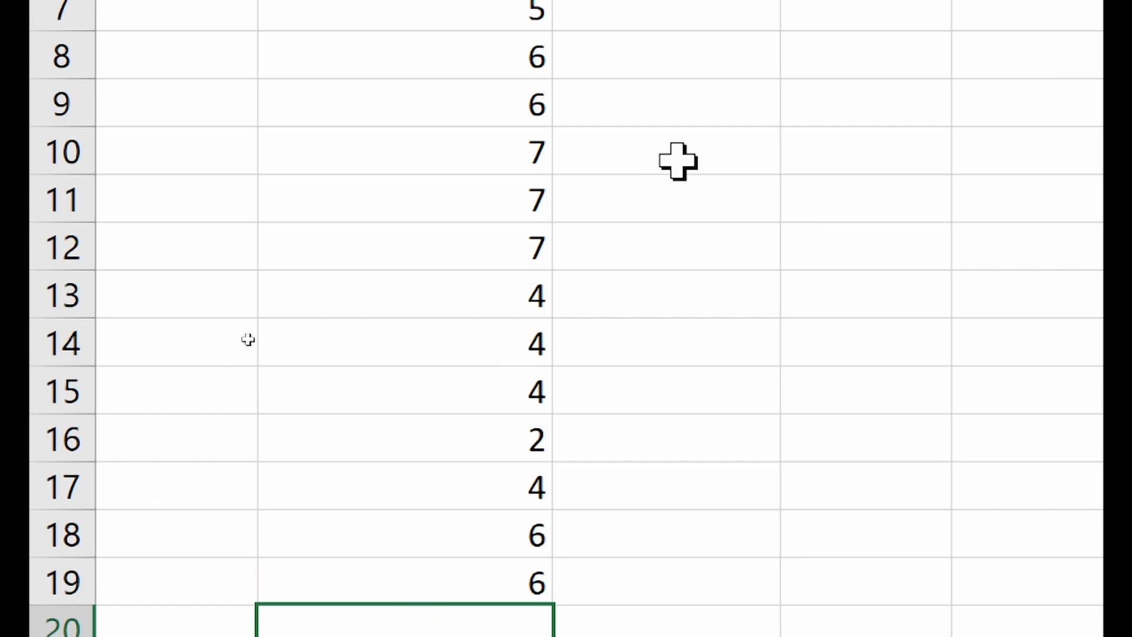
Step: Continue the number list in column B with 8, 9, 7, 5 and 4 in cells B20 to B24
{"action": "scroll", "coordinate": [653, 197], "scroll_direction": "up", "scroll_amount": 2}
{"action": "scroll", "coordinate": [219, 417], "scroll_direction": "down", "scroll_amount": 3}
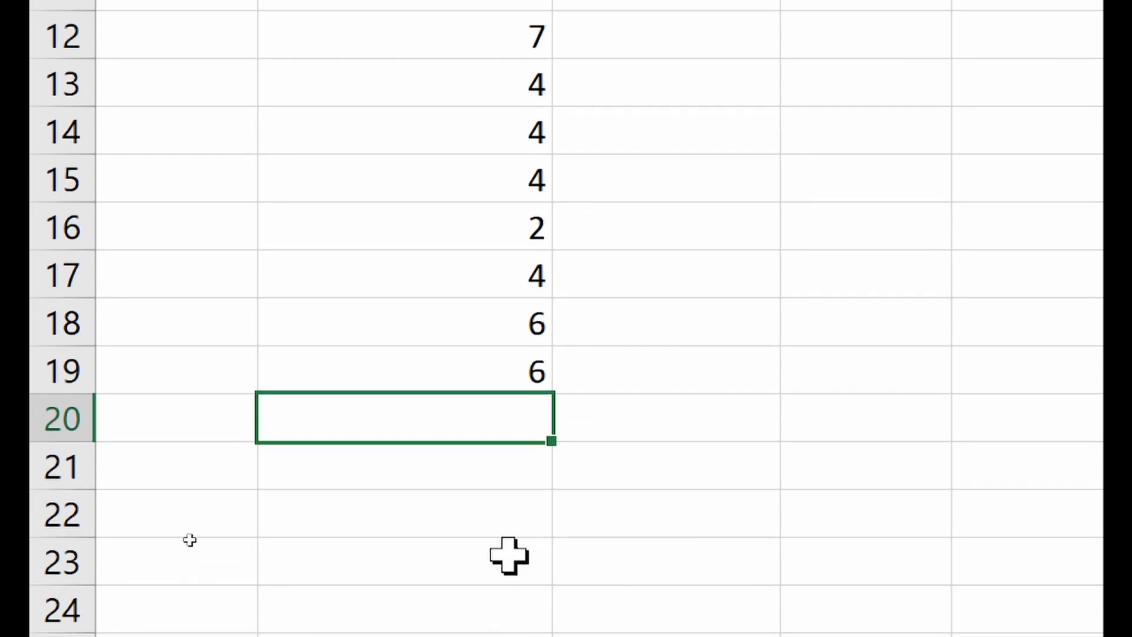
{"action": "scroll", "coordinate": [209, 321], "scroll_direction": "up", "scroll_amount": 3}
{"action": "scroll", "coordinate": [163, 596], "scroll_direction": "down", "scroll_amount": 2}
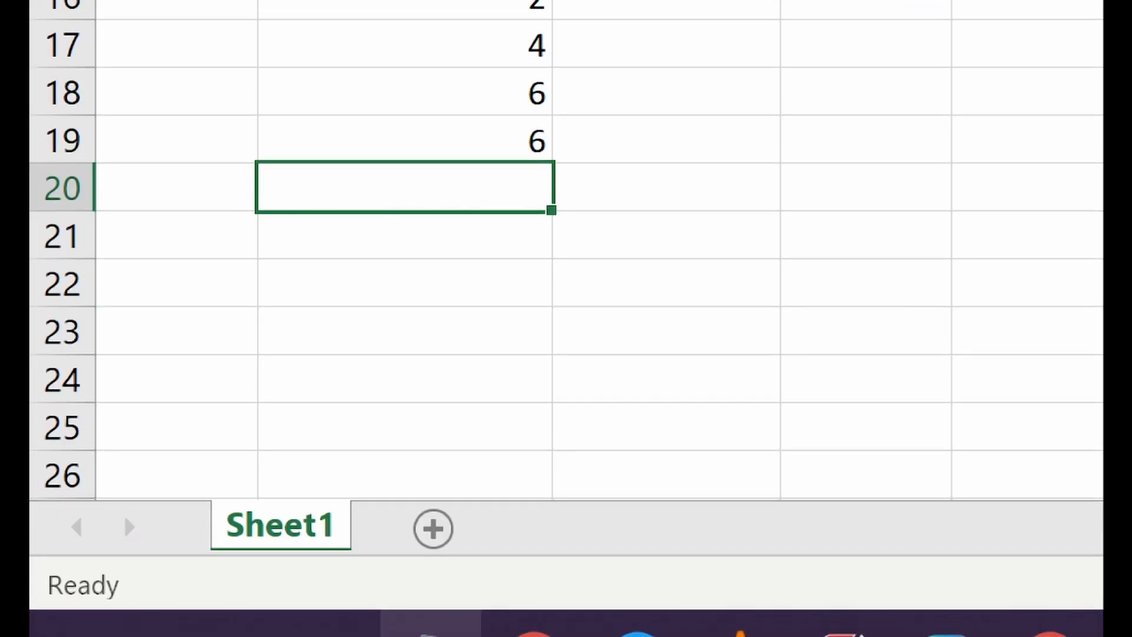
{"action": "type", "text": "8"}
{"action": "key", "text": "Return"}
{"action": "type", "text": "9"}
{"action": "key", "text": "Return"}
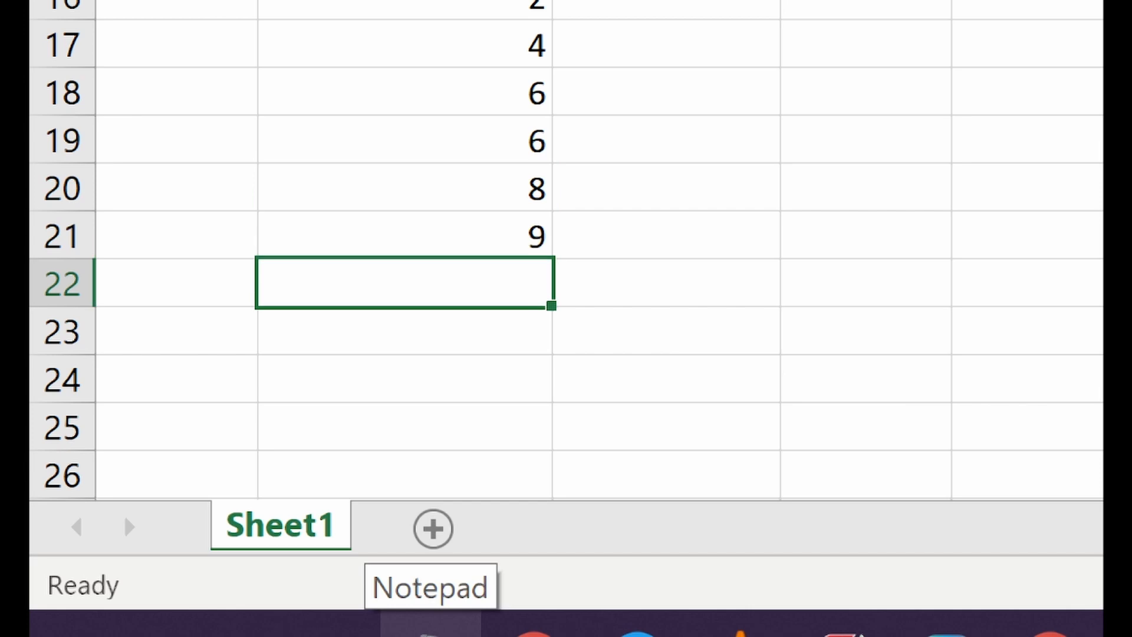
{"action": "type", "text": "7"}
{"action": "key", "text": "Return"}
{"action": "key", "text": "Return"}
{"action": "key", "text": "Up"}
{"action": "type", "text": "5"}
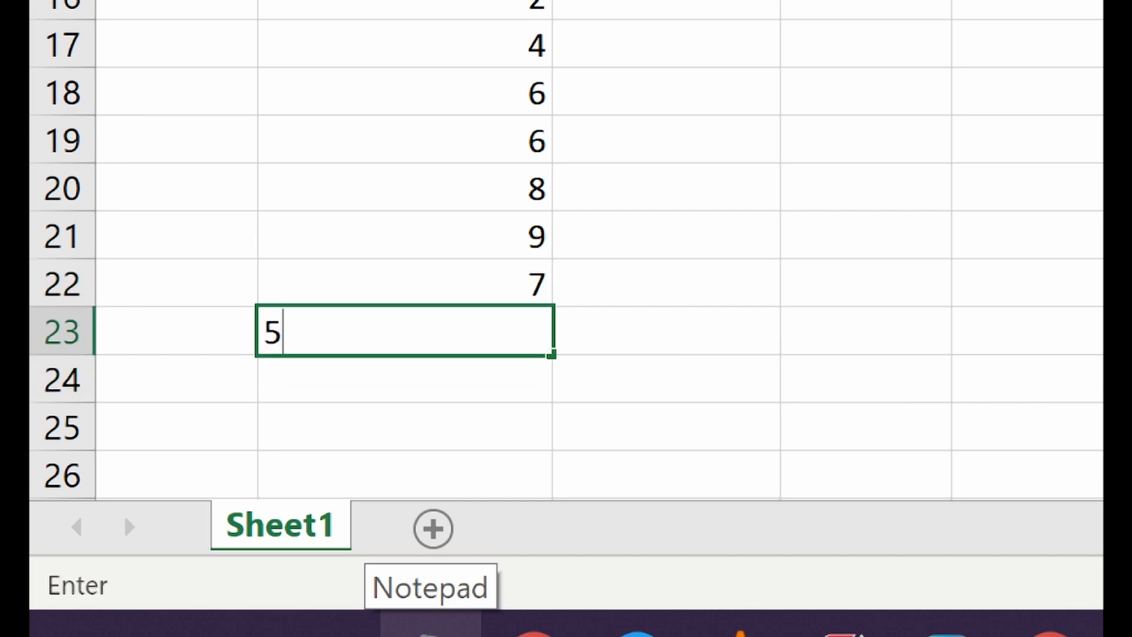
{"action": "key", "text": "Return"}
{"action": "type", "text": "4"}
{"action": "key", "text": "ctrl+Return"}
{"action": "key", "text": "Return"}
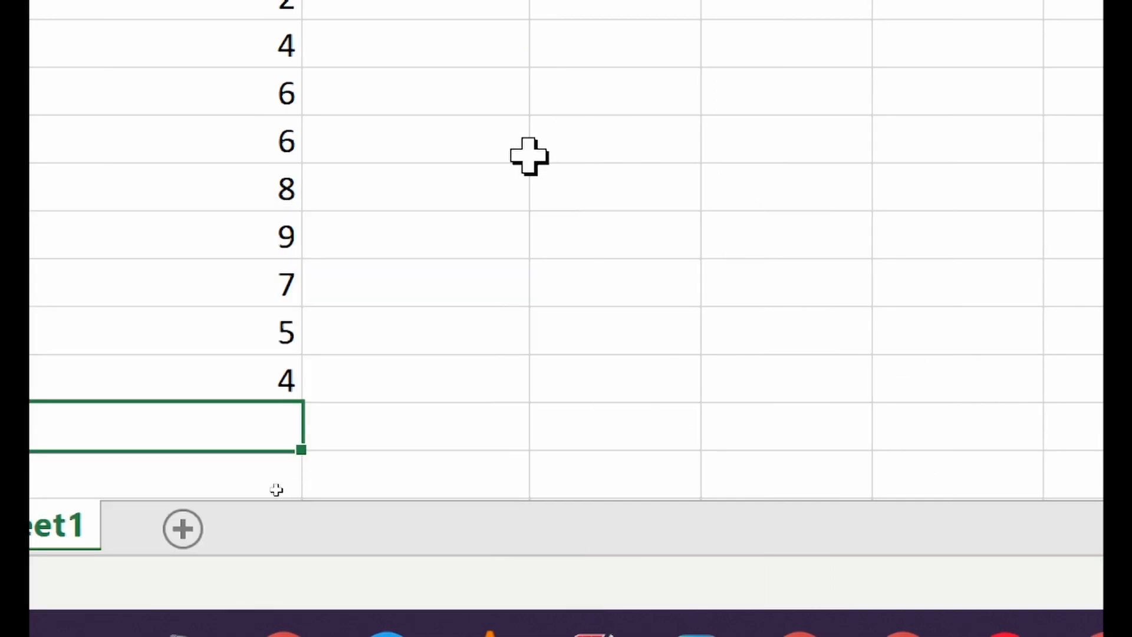
{"action": "scroll", "coordinate": [758, 176], "scroll_direction": "down", "scroll_amount": 2}
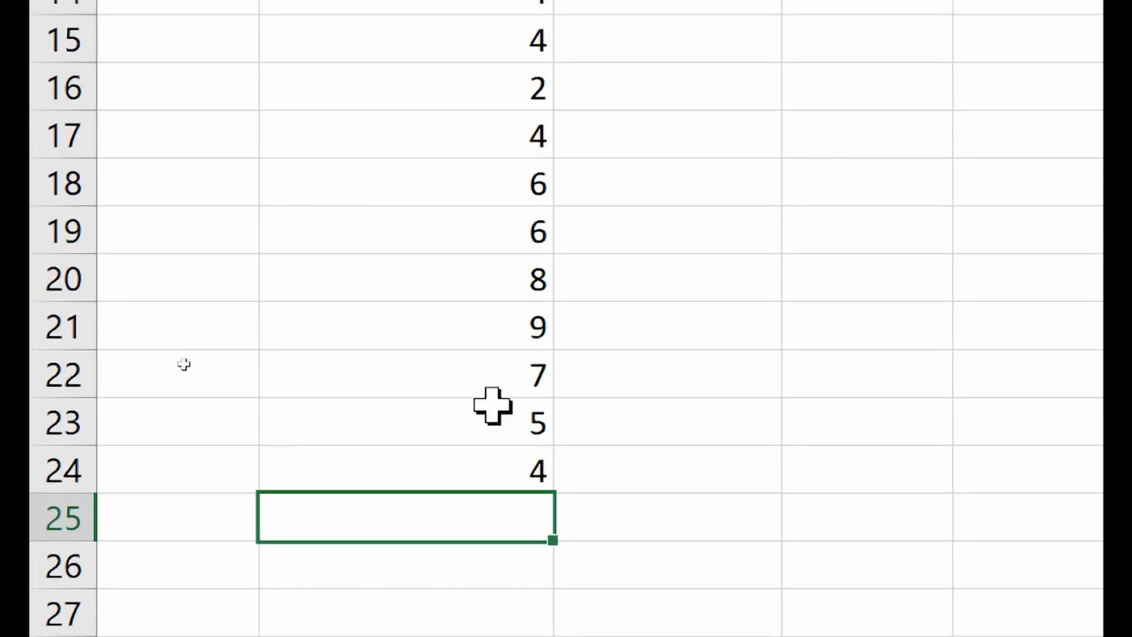
{"action": "scroll", "coordinate": [530, 347], "scroll_direction": "up", "scroll_amount": 4}
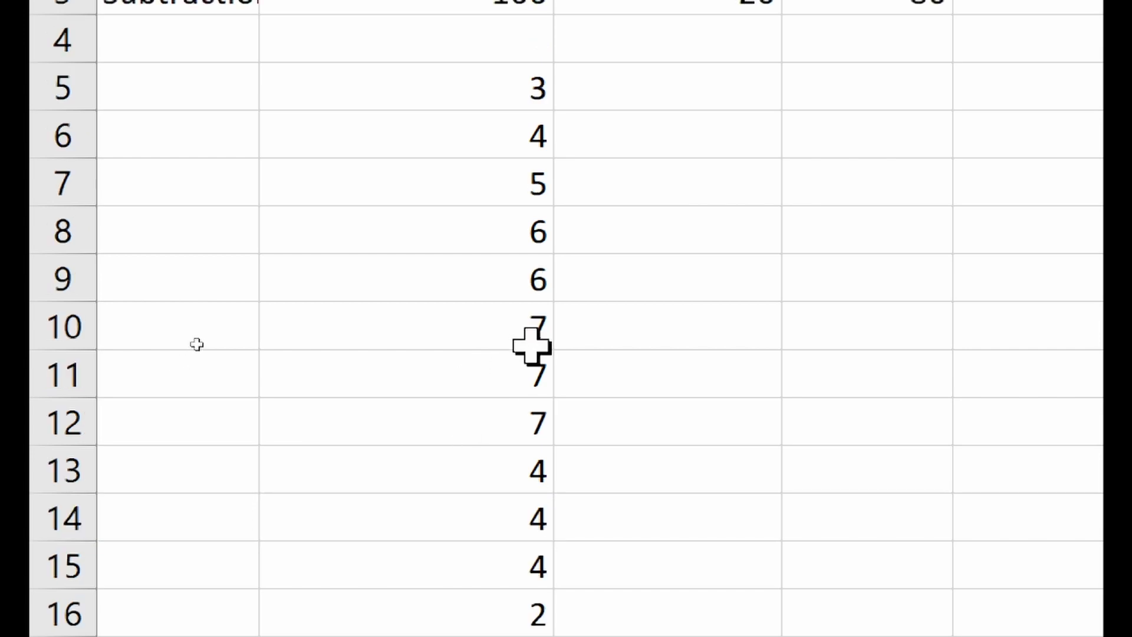
{"action": "scroll", "coordinate": [530, 346], "scroll_direction": "down", "scroll_amount": 10}
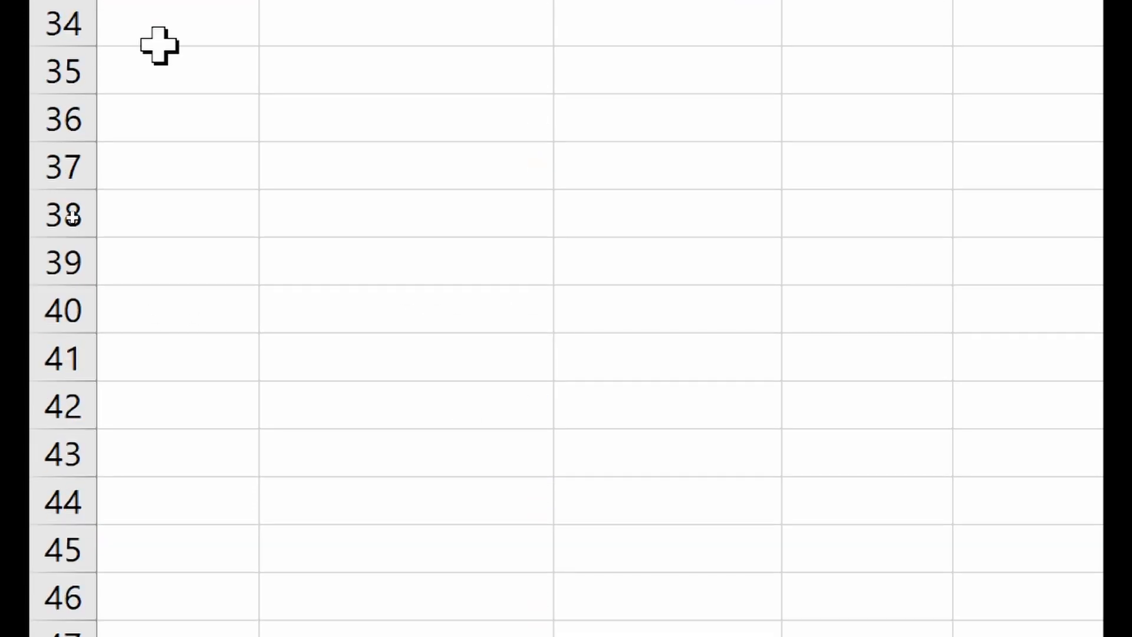
{"action": "scroll", "coordinate": [639, 458], "scroll_direction": "up", "scroll_amount": 7}
{"action": "scroll", "coordinate": [611, 465], "scroll_direction": "down", "scroll_amount": 3}
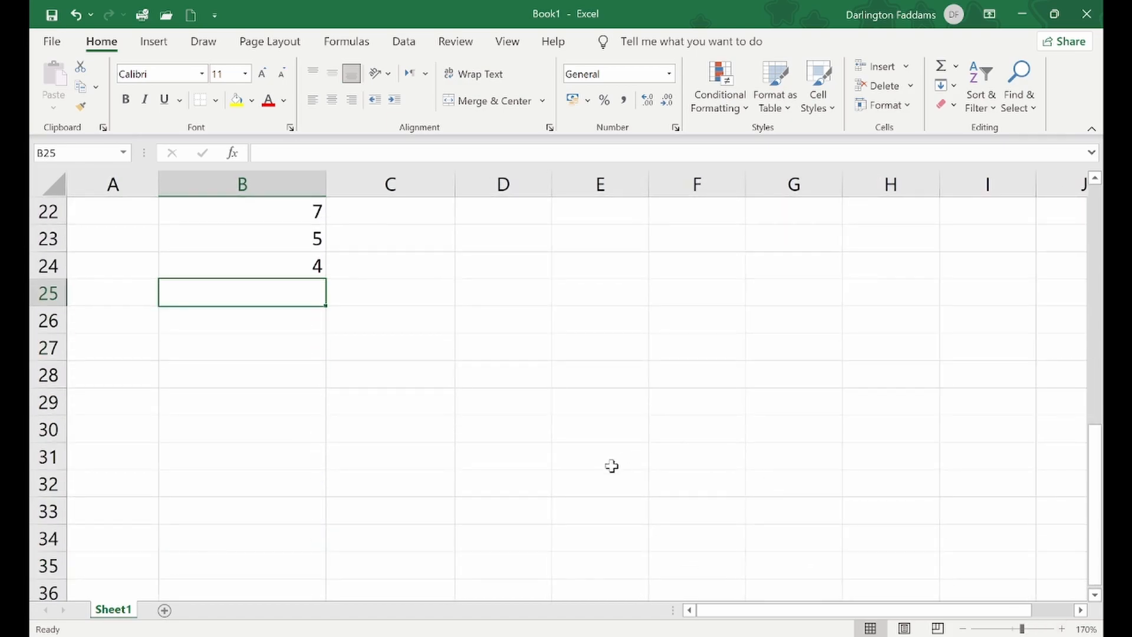
Step: Start a formula in cell B25 that adds the cells above one by one with plus signs, from B5 through B16
{"action": "type", "text": "="}
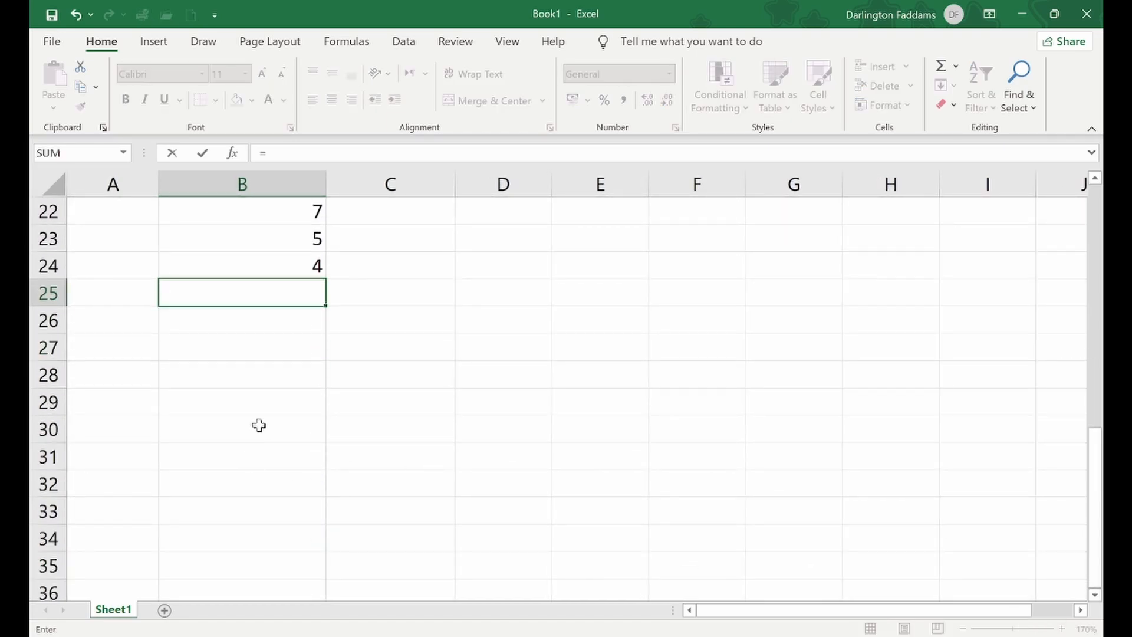
{"action": "scroll", "coordinate": [260, 425], "scroll_direction": "up", "scroll_amount": 2}
{"action": "scroll", "coordinate": [260, 425], "scroll_direction": "up", "scroll_amount": 5}
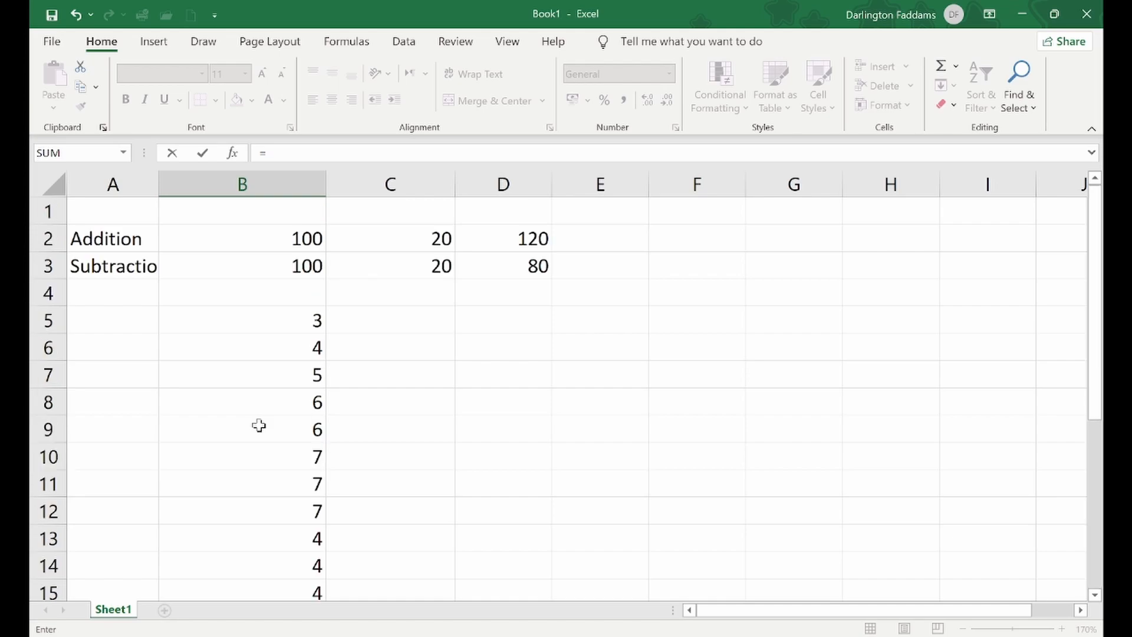
{"action": "left_click", "coordinate": [292, 325]}
{"action": "scroll", "coordinate": [265, 470], "scroll_direction": "down", "scroll_amount": 9}
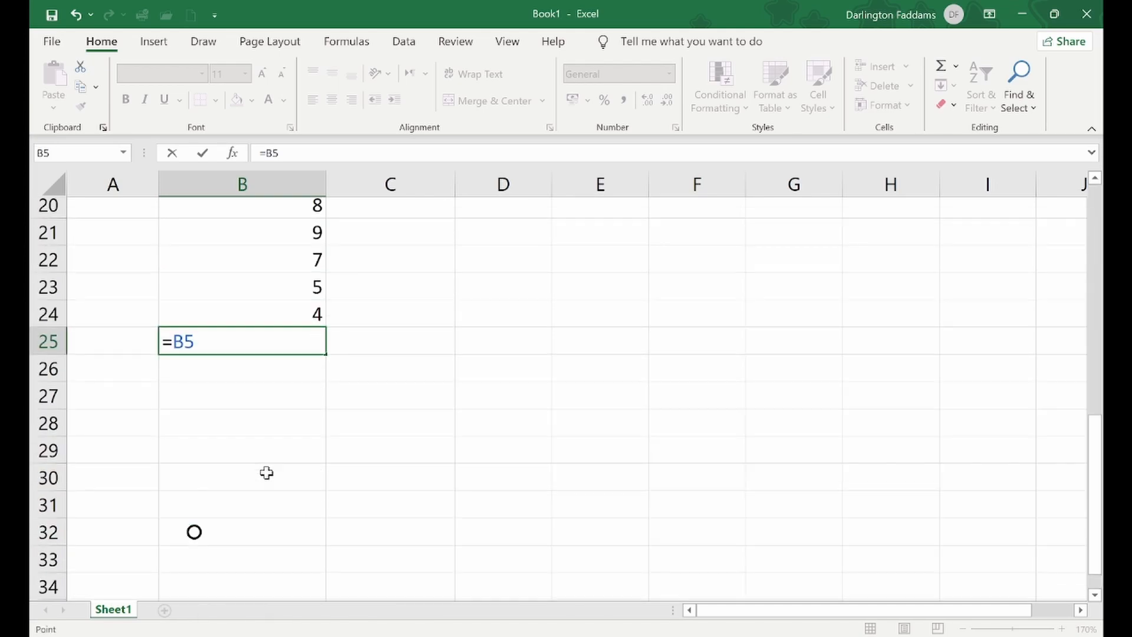
{"action": "scroll", "coordinate": [266, 473], "scroll_direction": "up", "scroll_amount": 3}
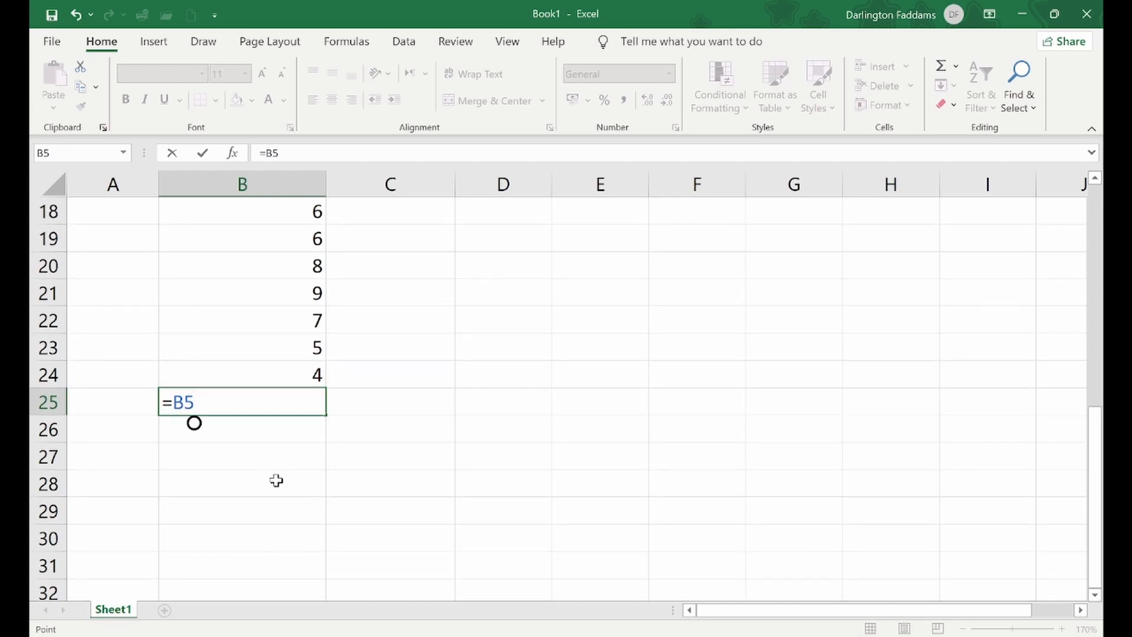
{"action": "left_click", "coordinate": [295, 410]}
{"action": "type", "text": "+B6+"}
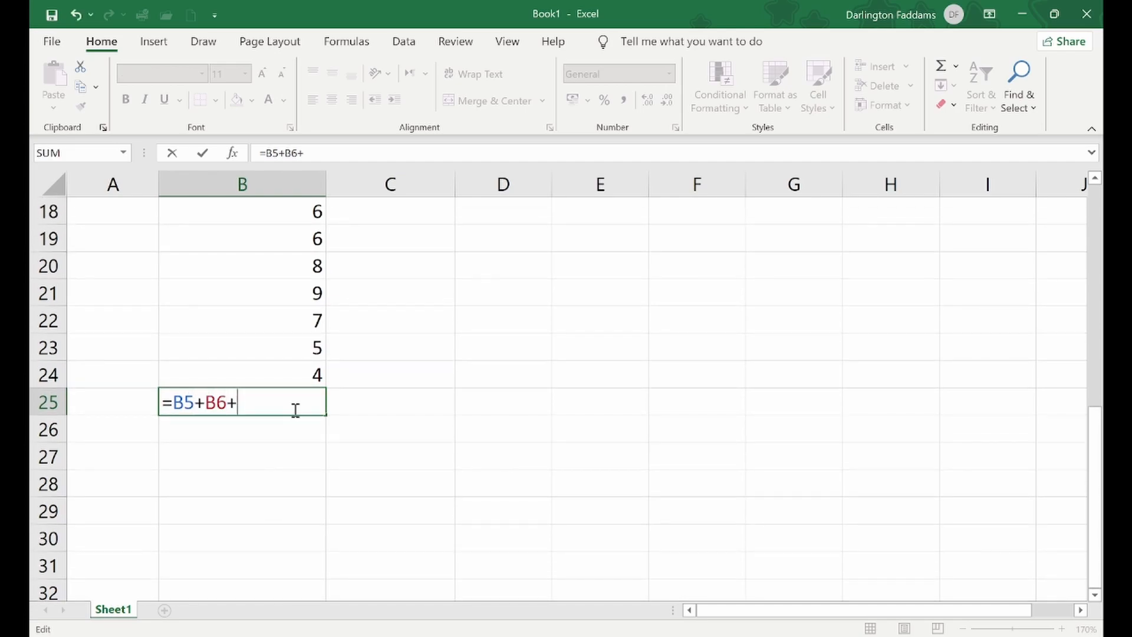
{"action": "type", "text": "B"}
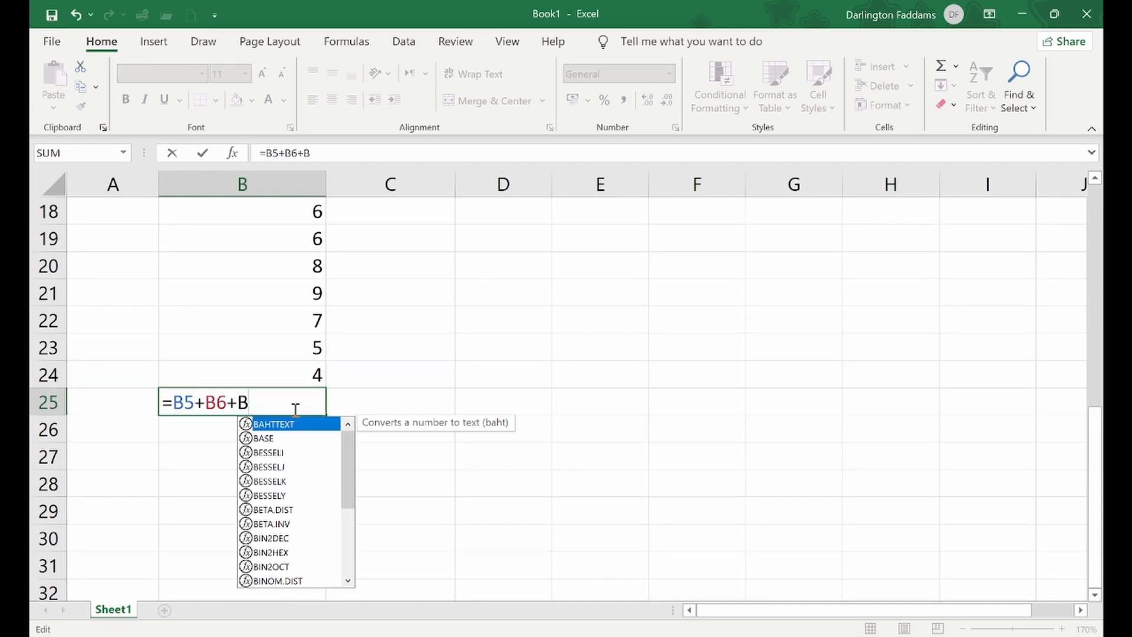
{"action": "type", "text": "7+B"}
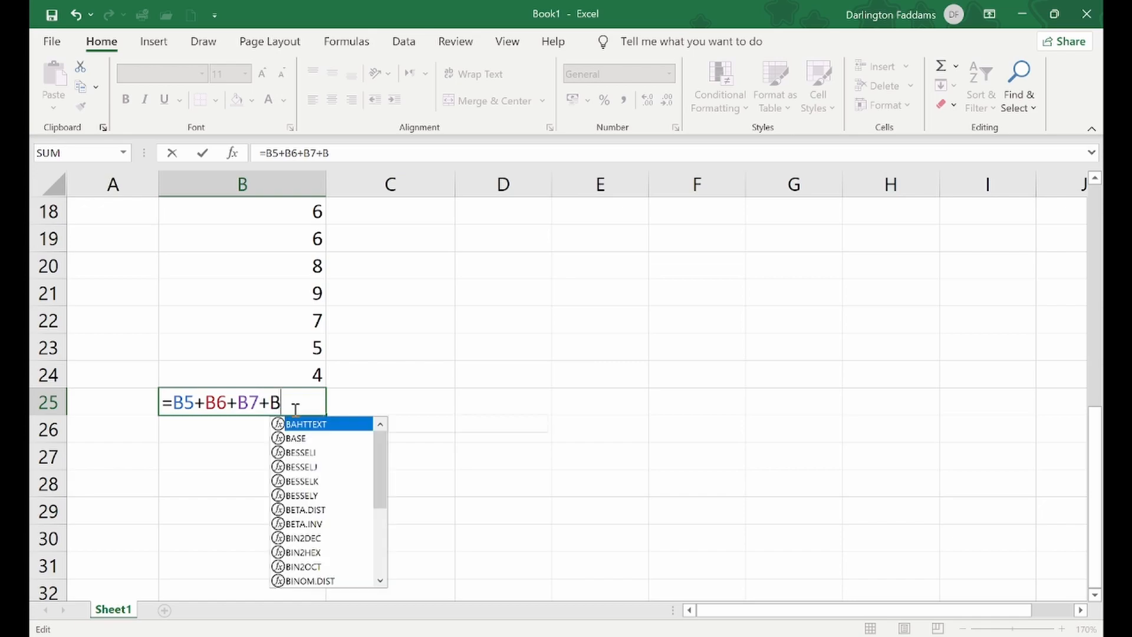
{"action": "type", "text": "8+B9+B10+B11+B12+B13+B14+B15+B16"}
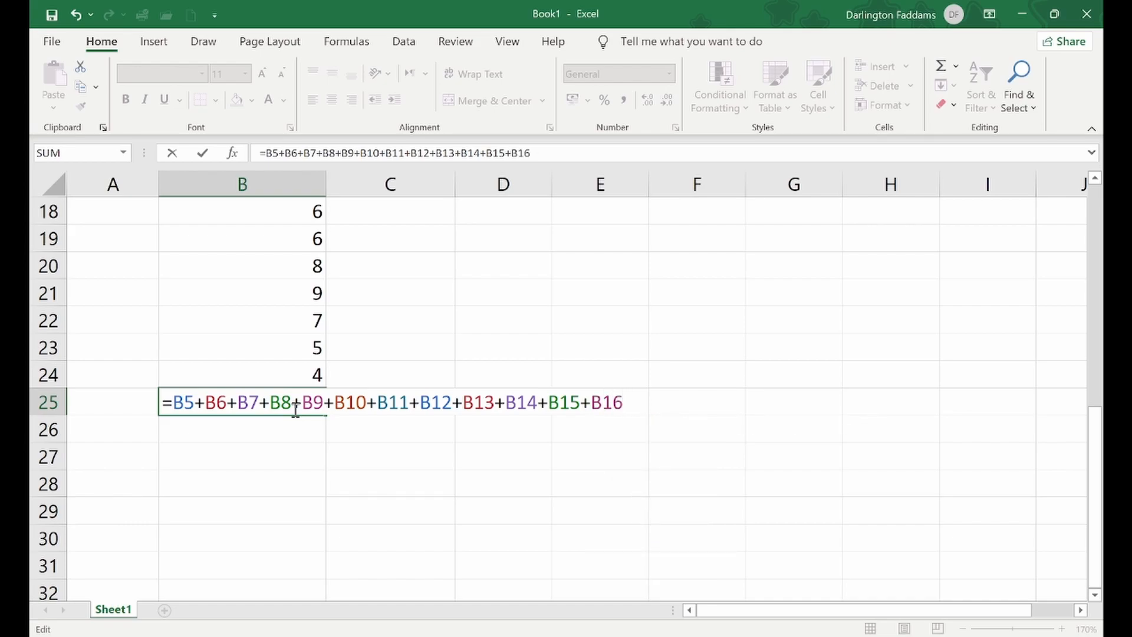
Step: Extend the B25 addition formula with +B17+B18+B19+B20+B21+B22+B23+B4 and commit it
{"action": "type", "text": "+B17+B"}
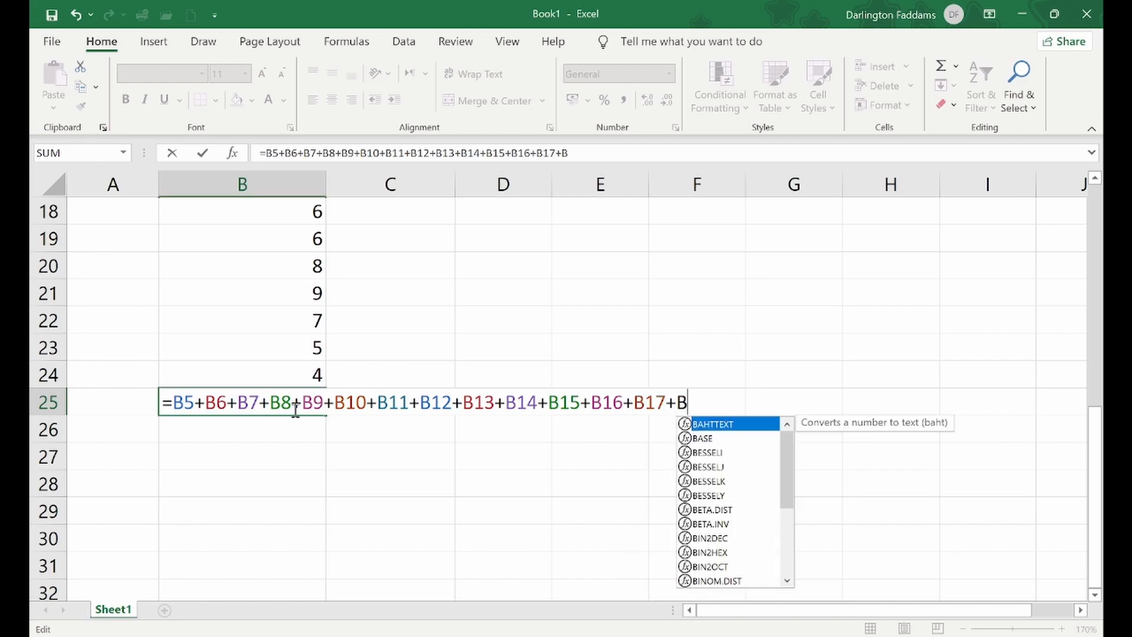
{"action": "type", "text": "18+B19"}
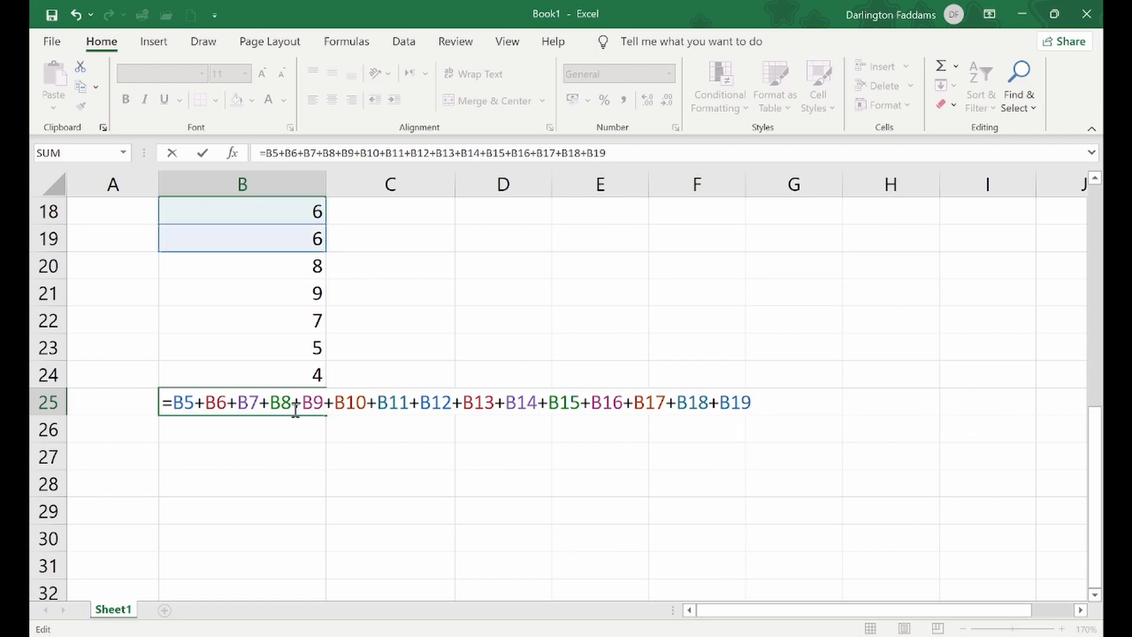
{"action": "type", "text": "+B20+B"}
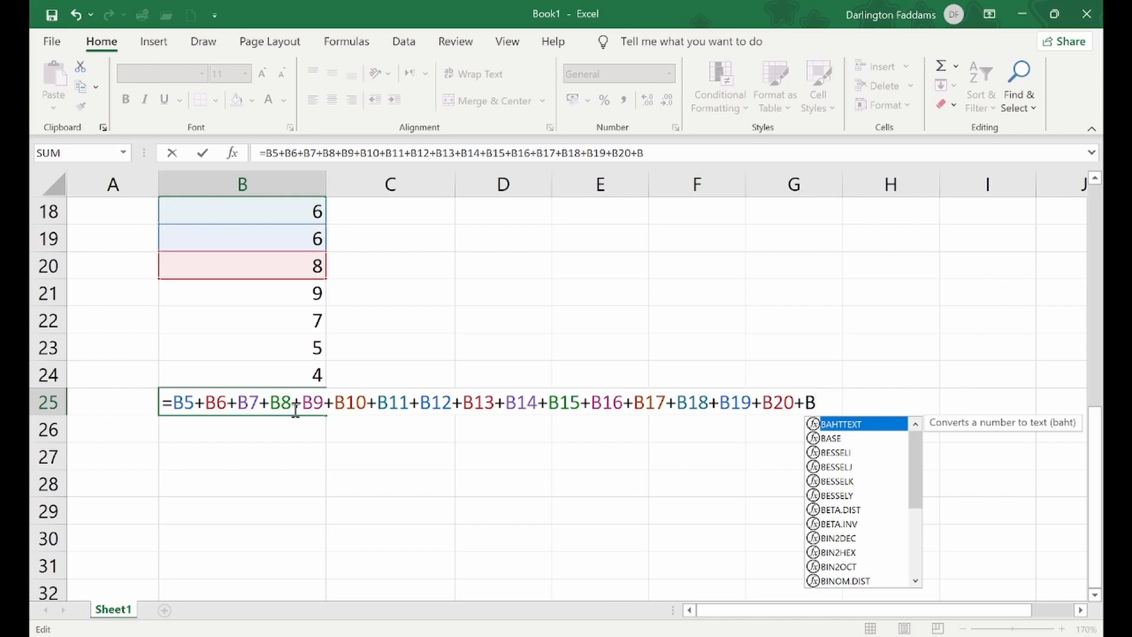
{"action": "type", "text": "21+B22"}
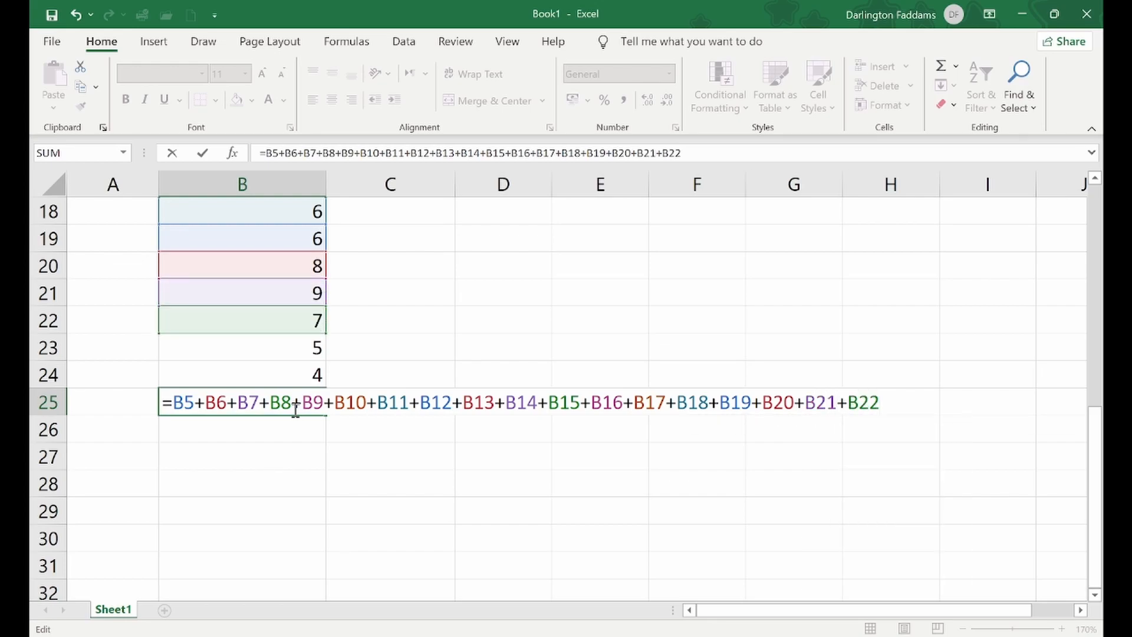
{"action": "type", "text": "+B"}
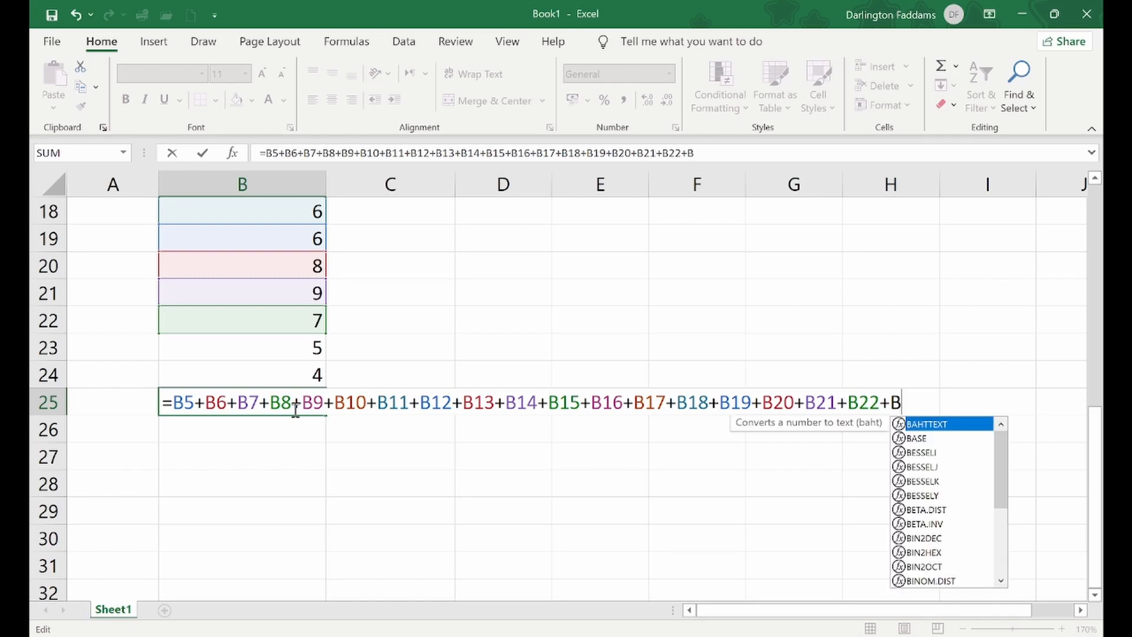
{"action": "type", "text": "23+B4"}
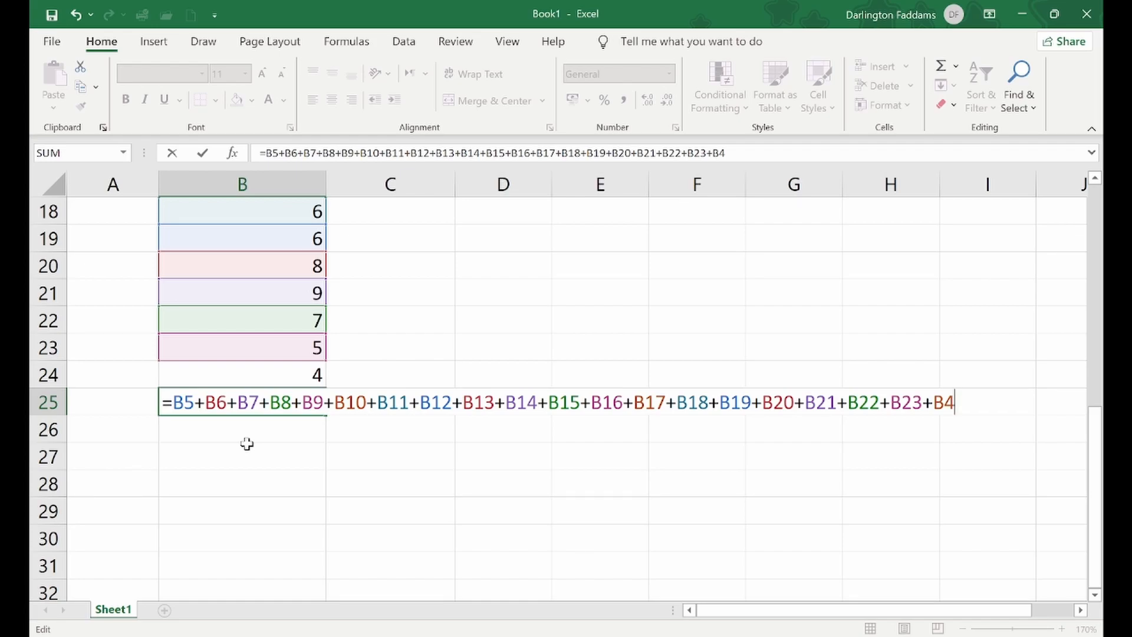
{"action": "key", "text": "Return"}
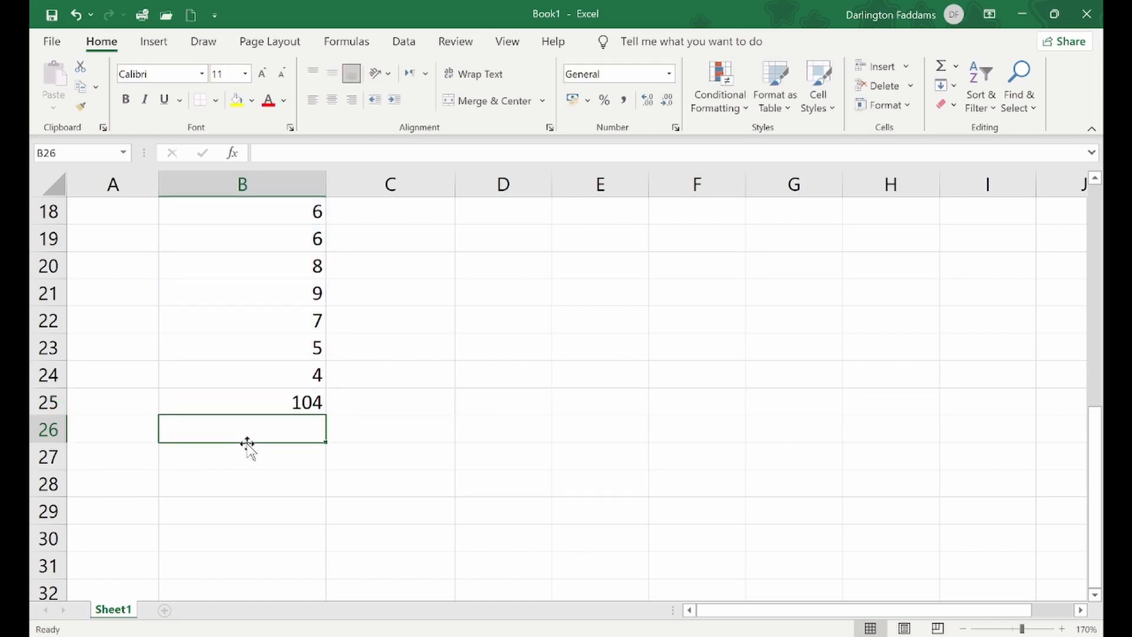
Step: Review the cell references of the addition formula in B25 without editing it
{"action": "left_click", "coordinate": [276, 404]}
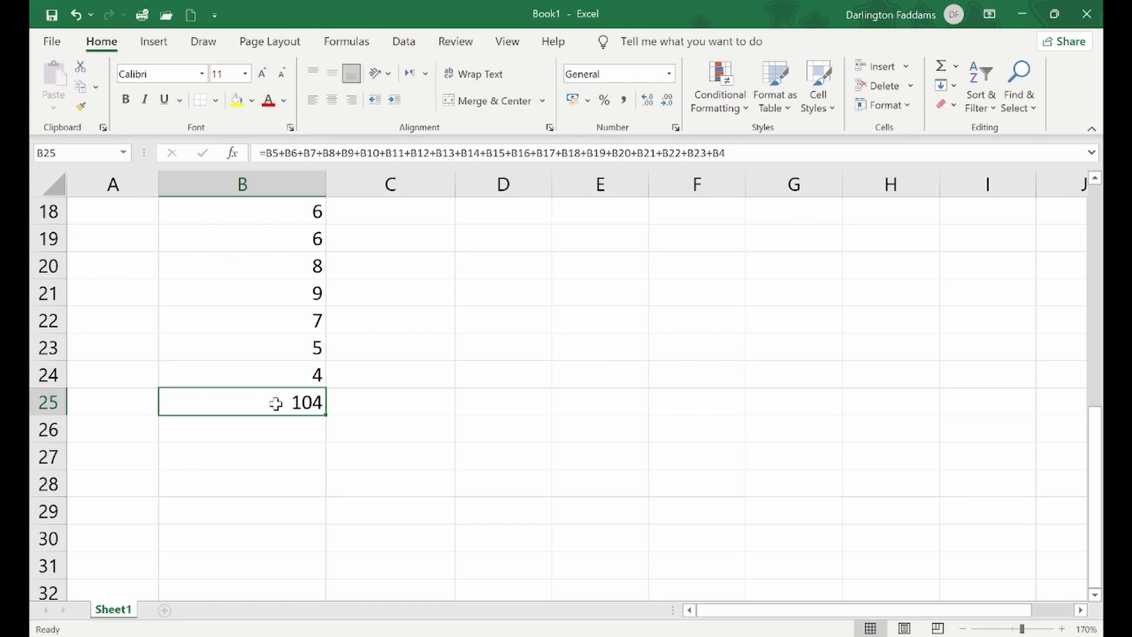
{"action": "double_click", "coordinate": [275, 403]}
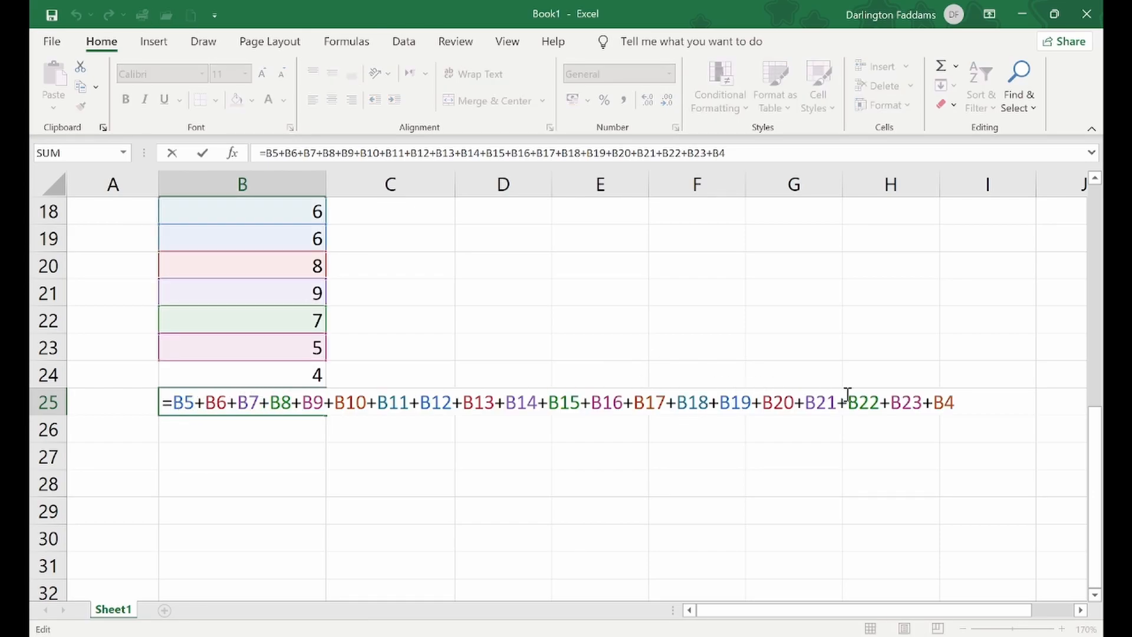
{"action": "key", "text": "Return"}
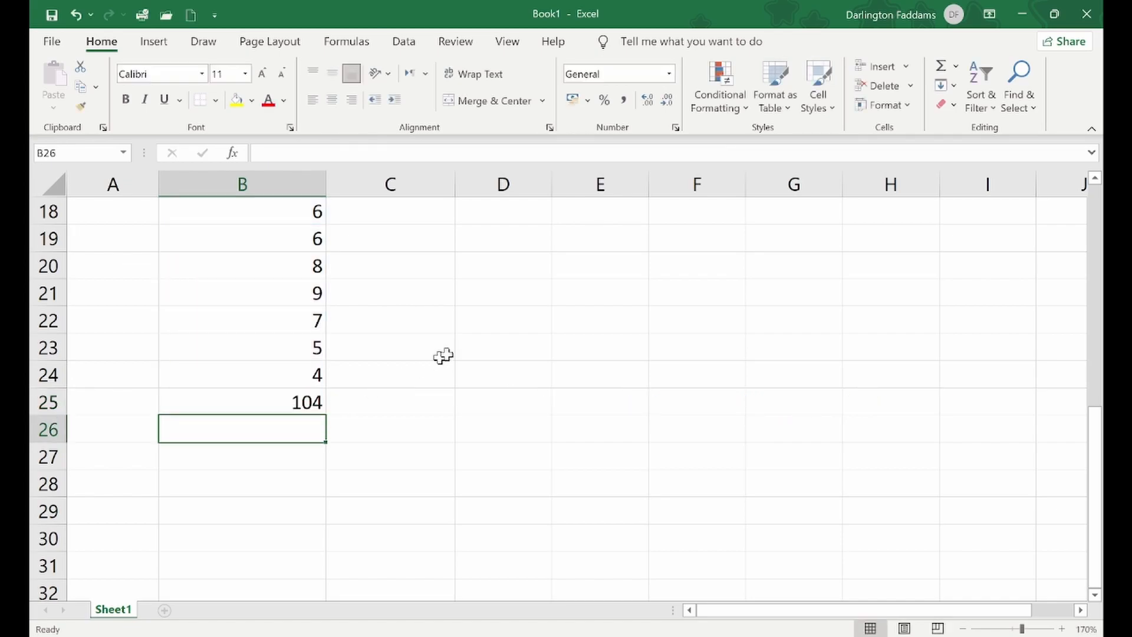
Step: Try to enter the formula =SUM(B5:24) in cell B26
{"action": "type", "text": "="}
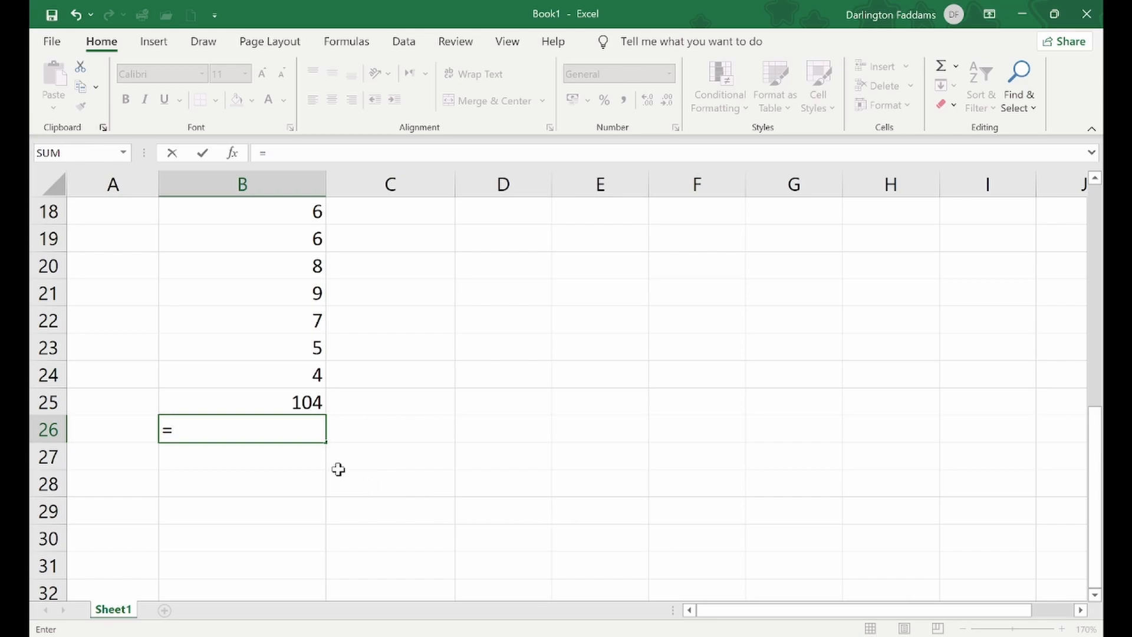
{"action": "type", "text": "SUM"}
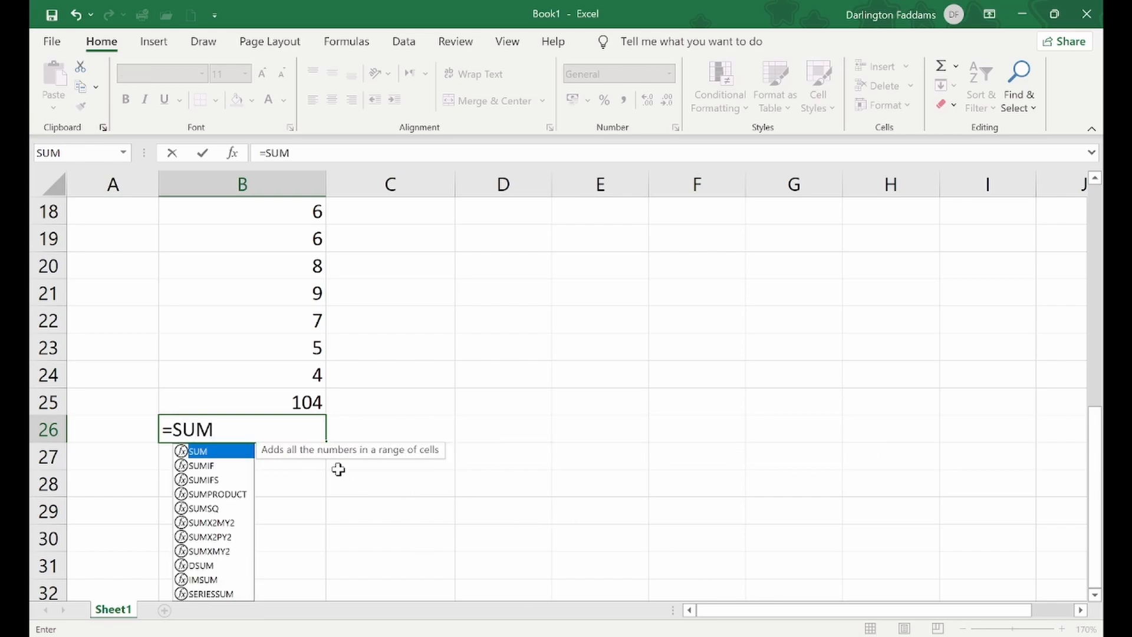
{"action": "type", "text": "("}
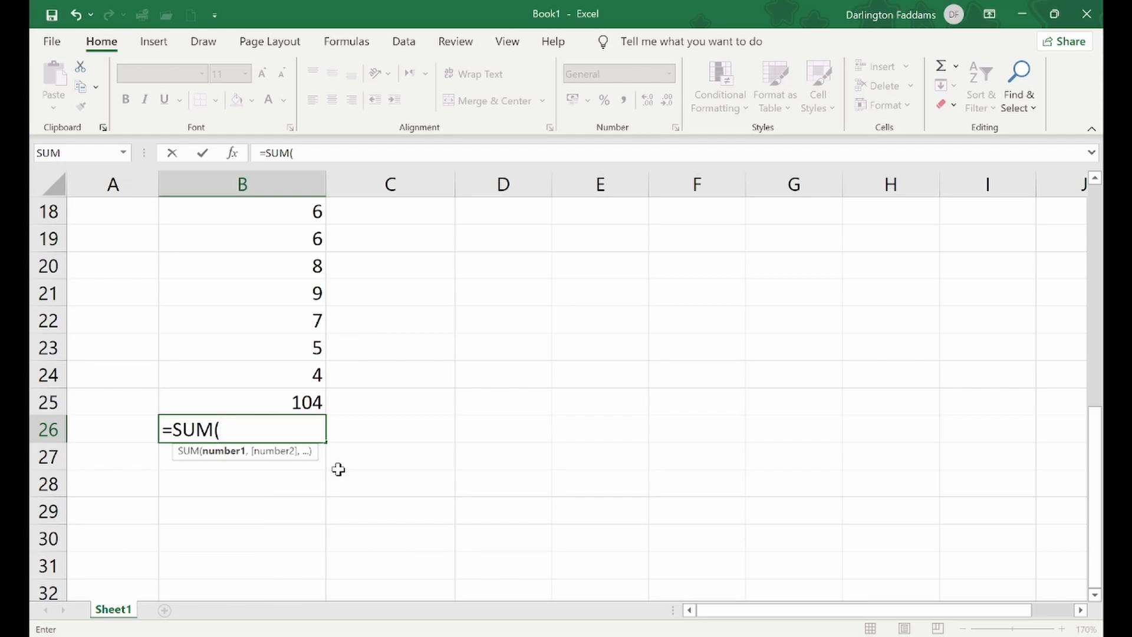
{"action": "type", "text": "B5:240"}
{"action": "key", "text": "BackSpace"}
{"action": "type", "text": ")"}
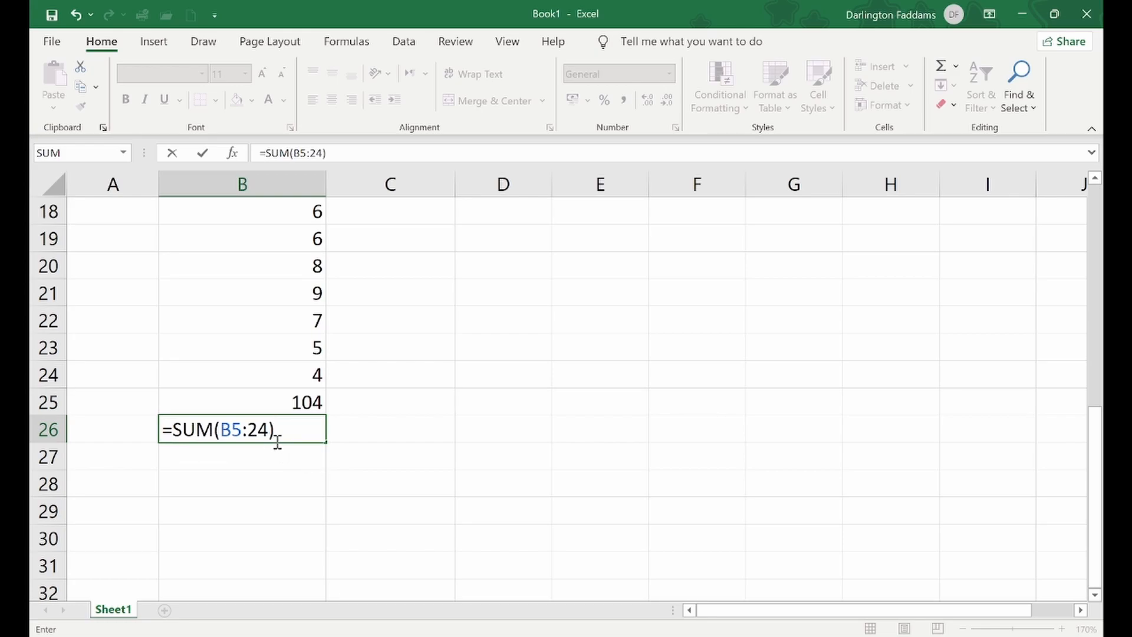
{"action": "key", "text": "Return"}
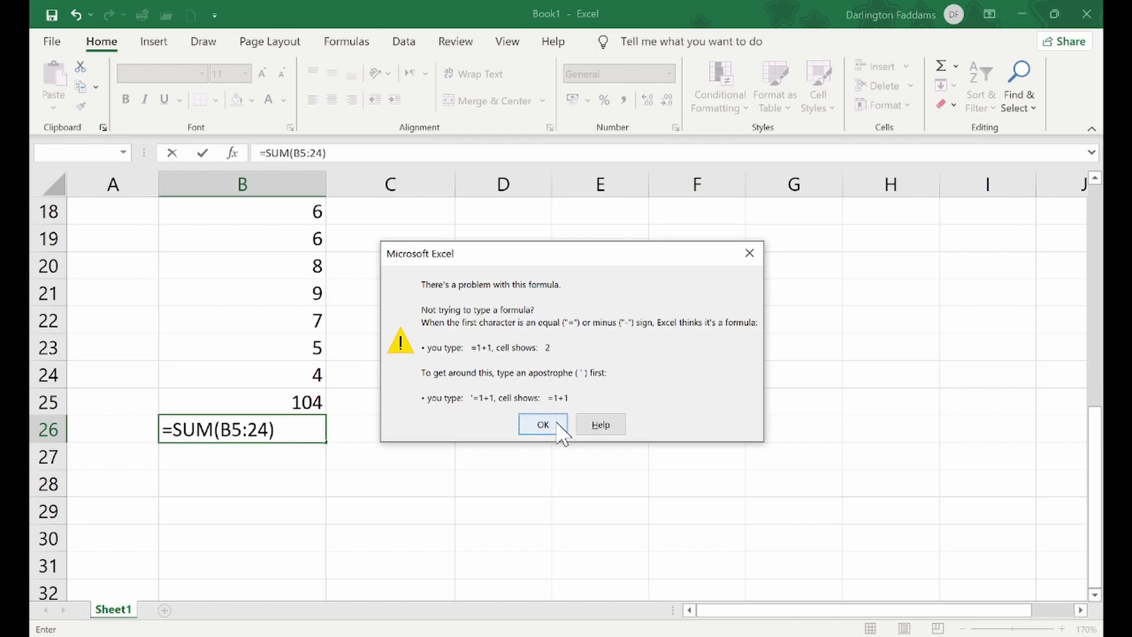
{"action": "key", "text": "Return"}
Step: Correct the formula in cell B26 to =SUM(B5:B24) and commit it
{"action": "left_click", "coordinate": [256, 429]}
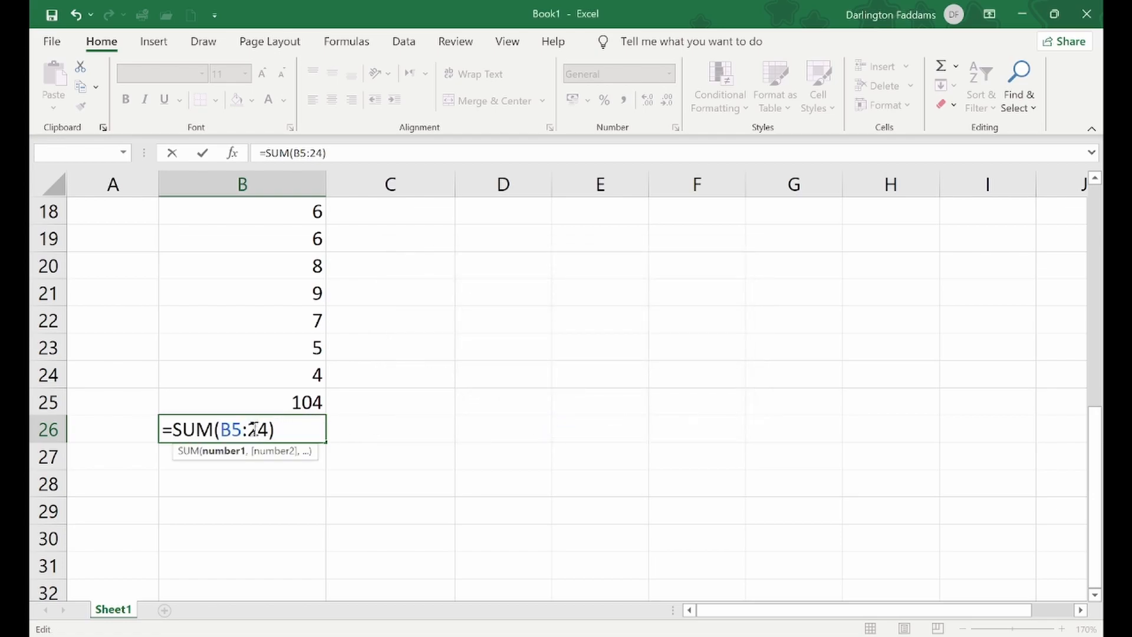
{"action": "type", "text": "b"}
{"action": "key", "text": "BackSpace"}
{"action": "type", "text": "B"}
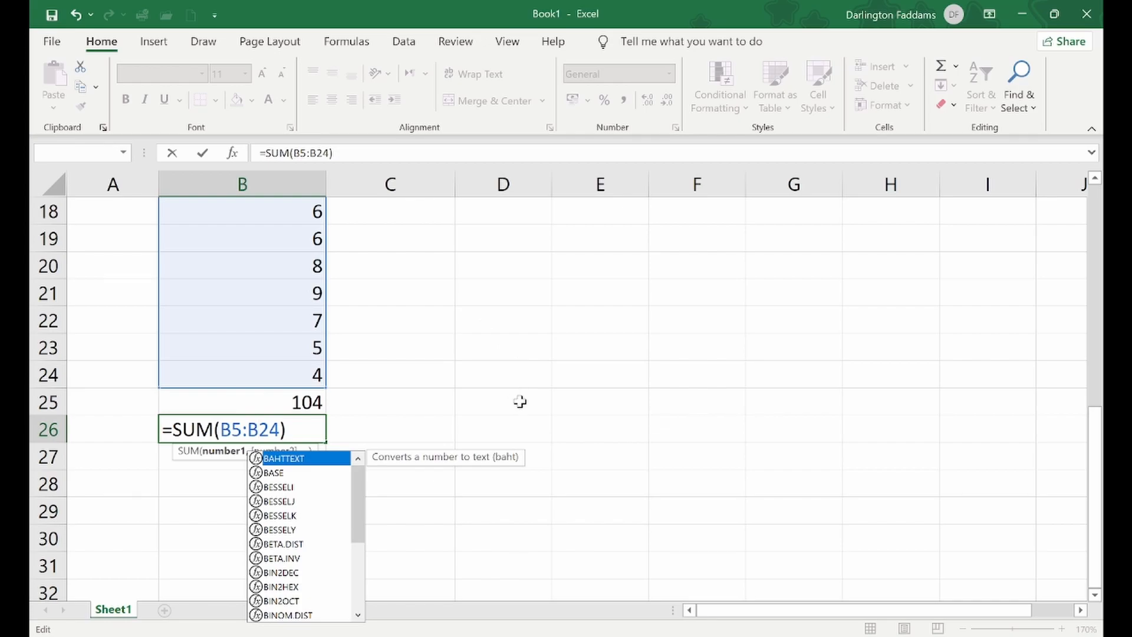
{"action": "left_click", "coordinate": [302, 426]}
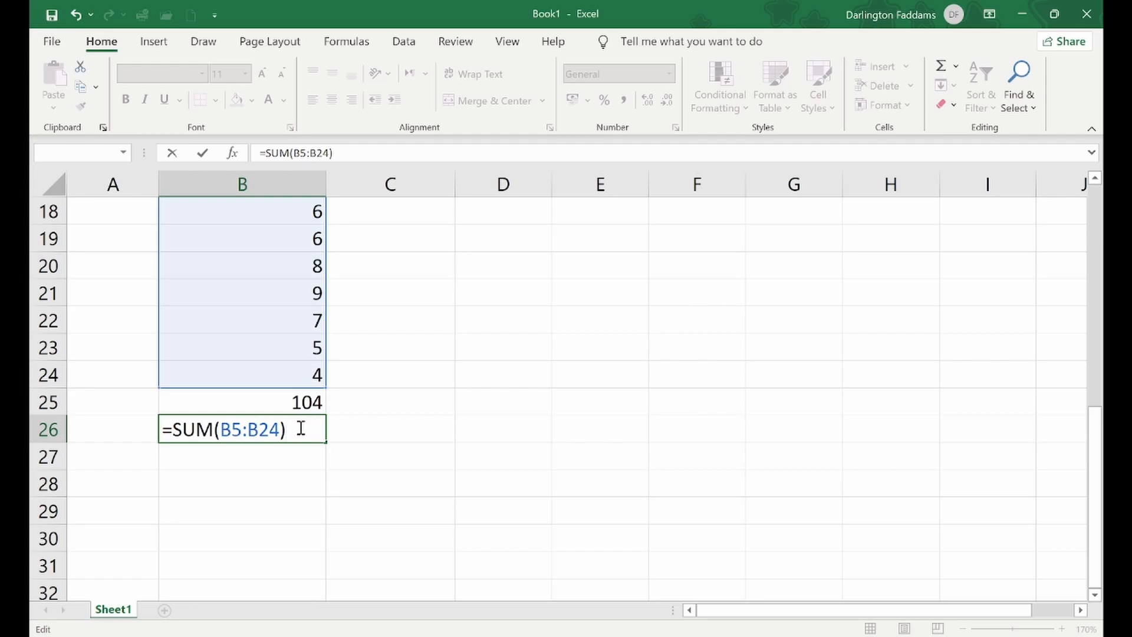
{"action": "key", "text": "Return"}
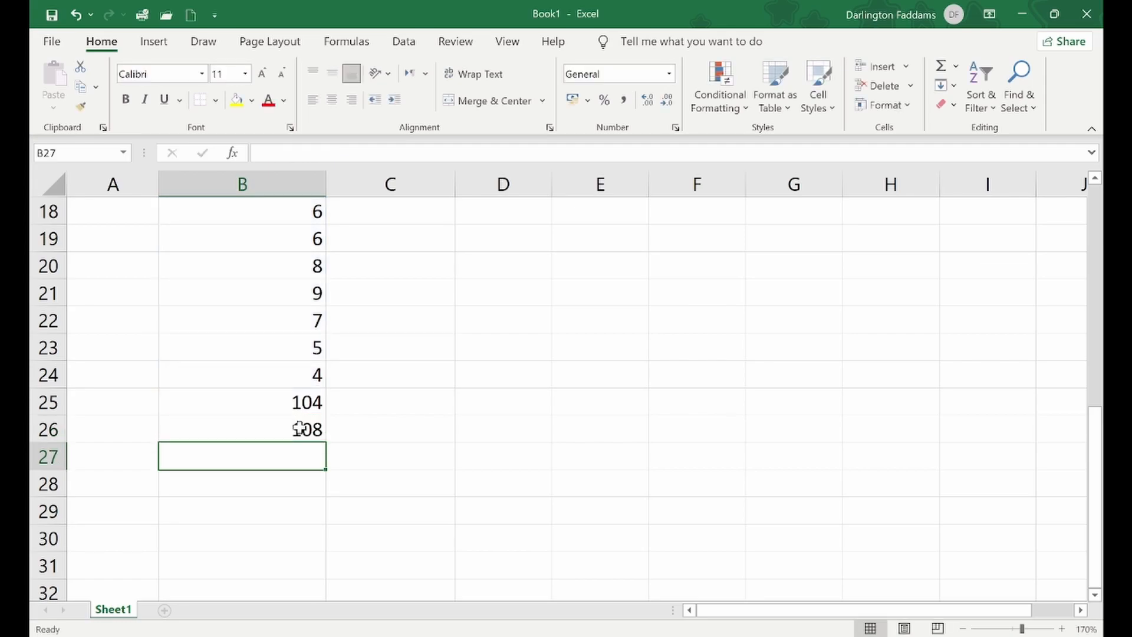
Step: Correct the last reference of the addition formula in cell B25 to B24
{"action": "left_click", "coordinate": [319, 429]}
{"action": "scroll", "coordinate": [289, 413], "scroll_direction": "down", "scroll_amount": 1}
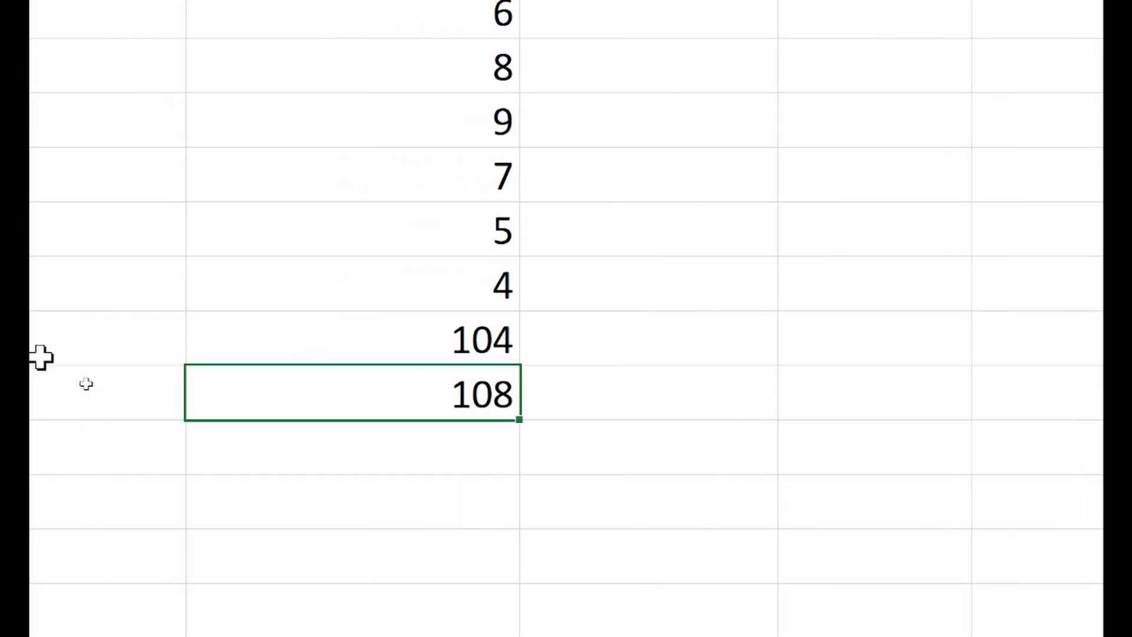
{"action": "double_click", "coordinate": [443, 338]}
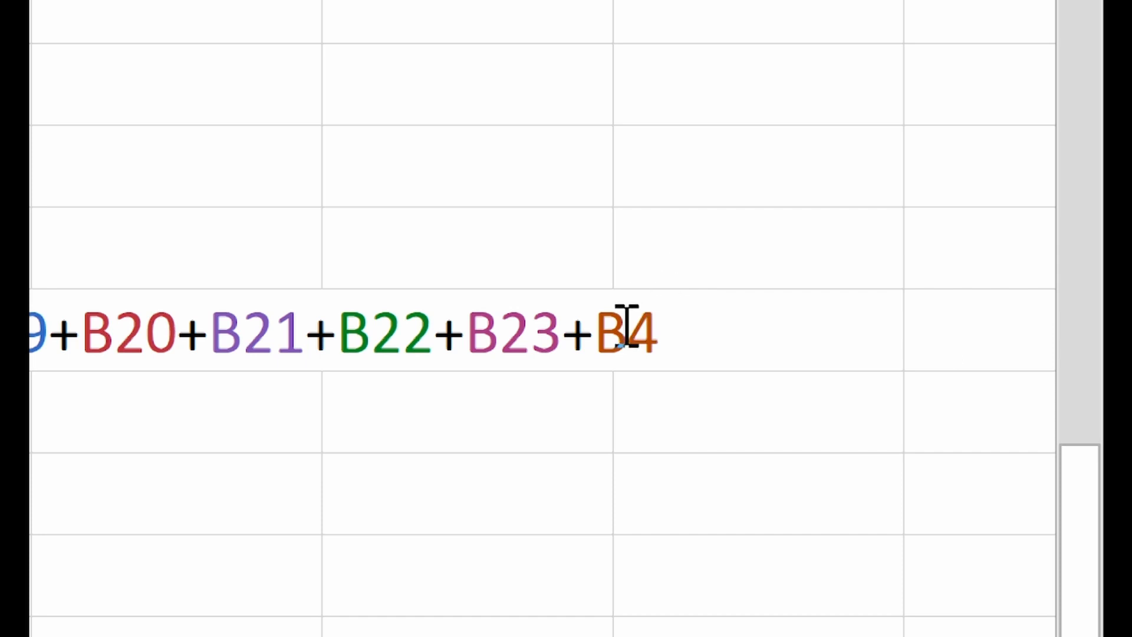
{"action": "type", "text": "2"}
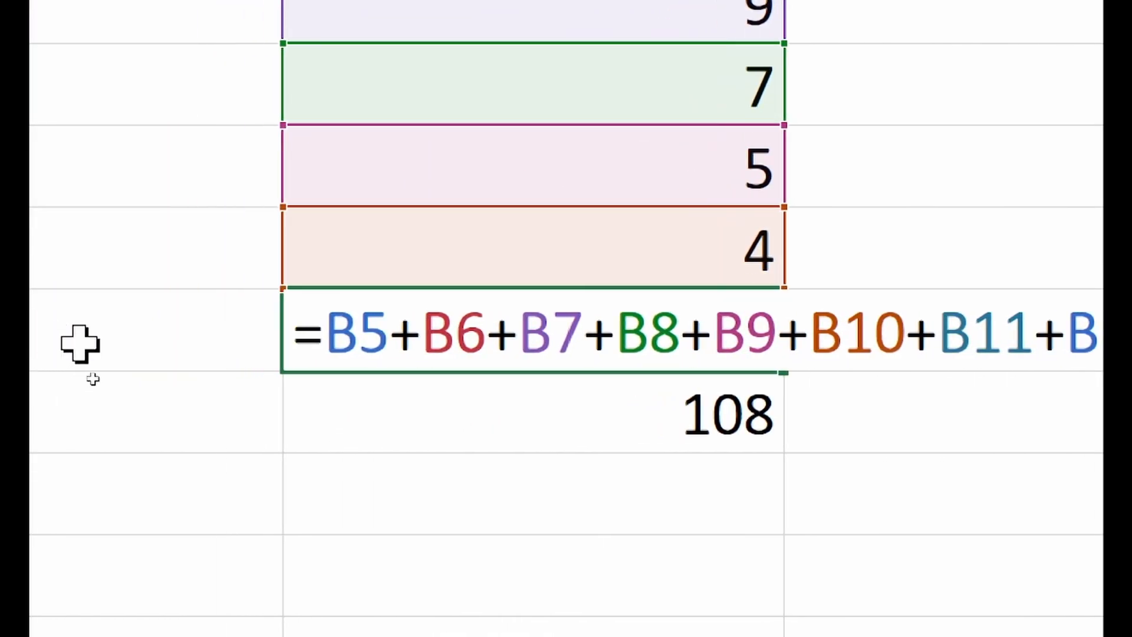
{"action": "key", "text": "Return"}
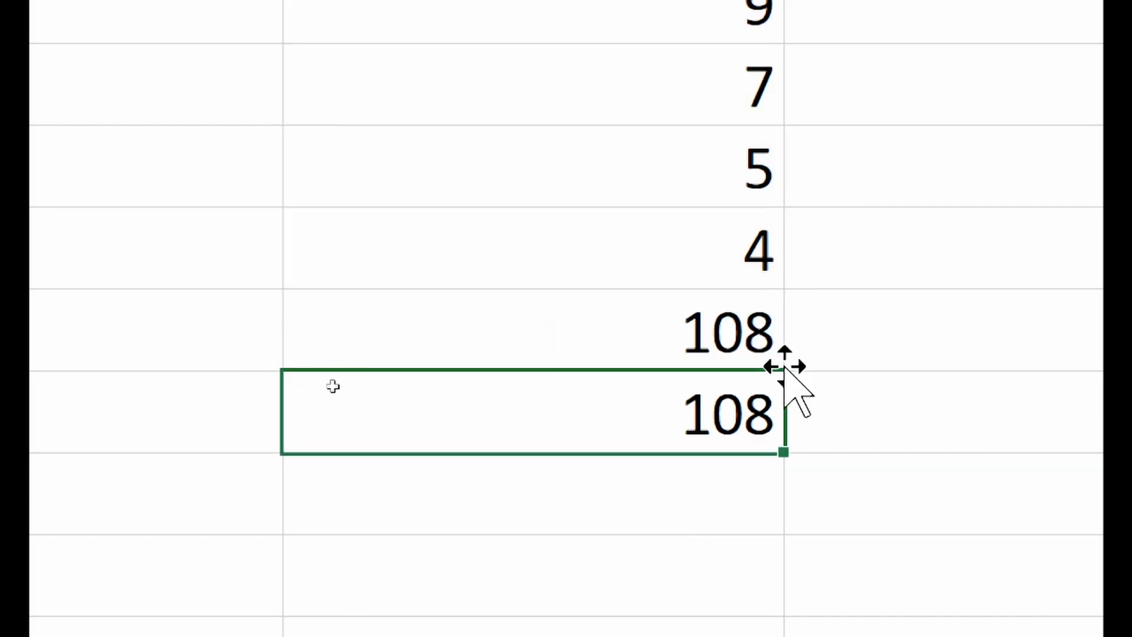
Step: Examine the SUM formula in cell B26 and compare it with the addition formula in B25
{"action": "double_click", "coordinate": [717, 419]}
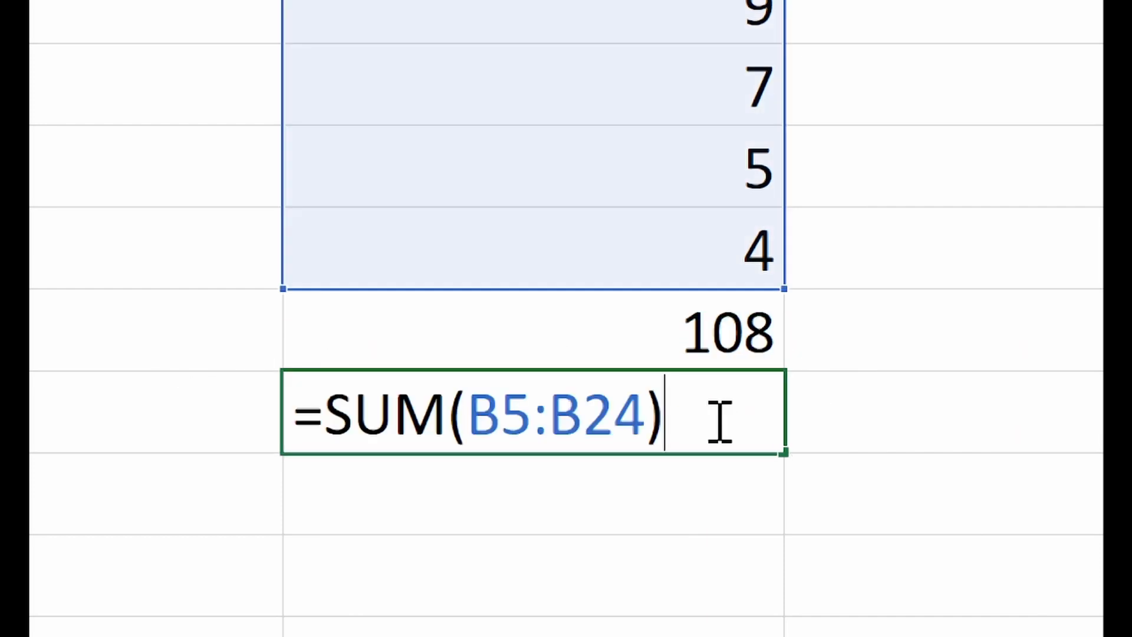
{"action": "double_click", "coordinate": [391, 425]}
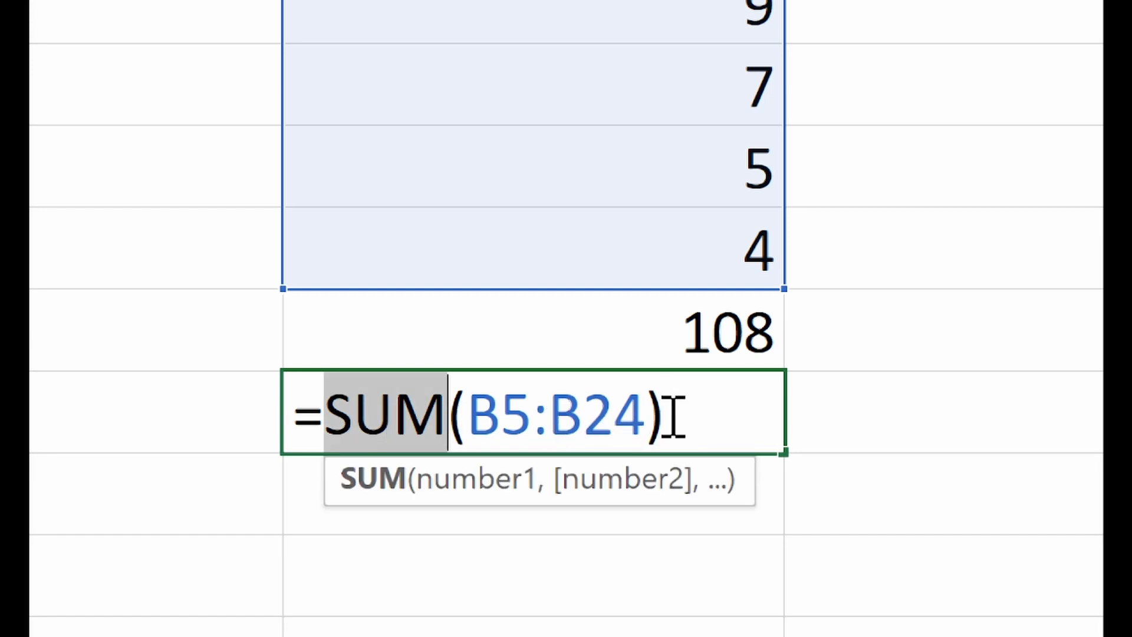
{"action": "key", "text": "Return"}
{"action": "left_click", "coordinate": [733, 415]}
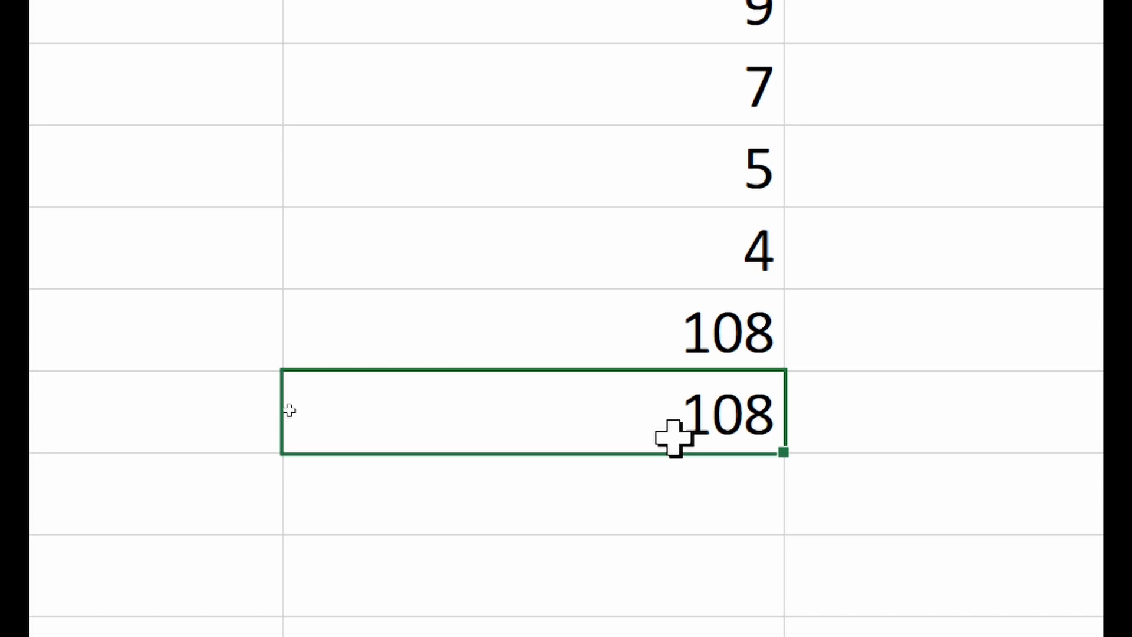
{"action": "left_click", "coordinate": [643, 344]}
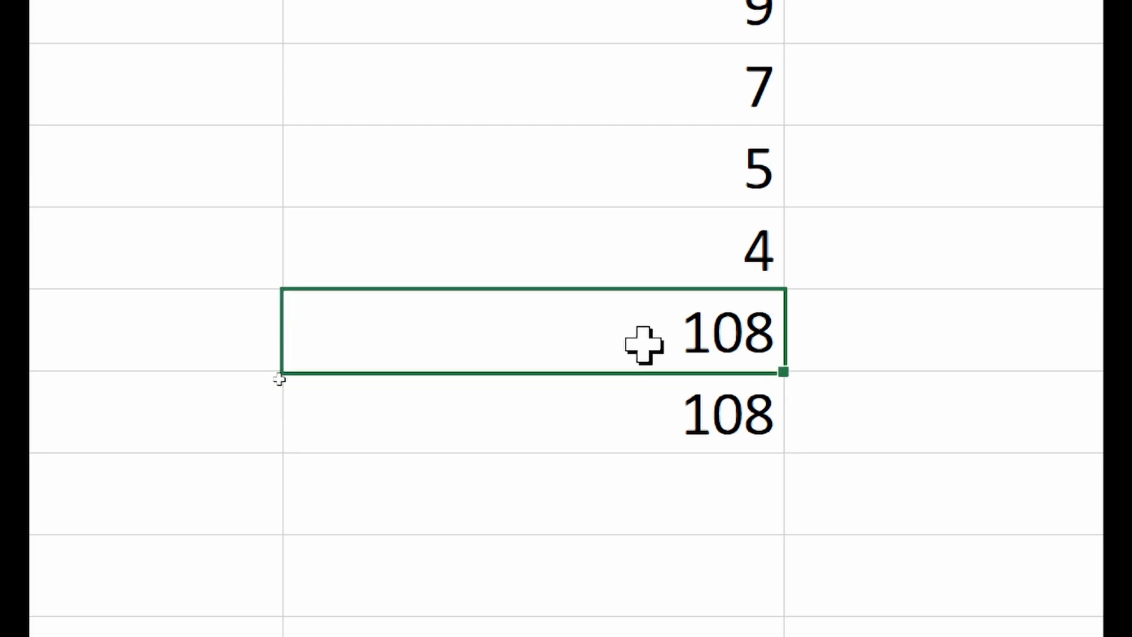
Step: Reopen the cell-by-cell addition formula in B25 and the SUM formula in B26 to contrast their lengths and structure
{"action": "double_click", "coordinate": [649, 346]}
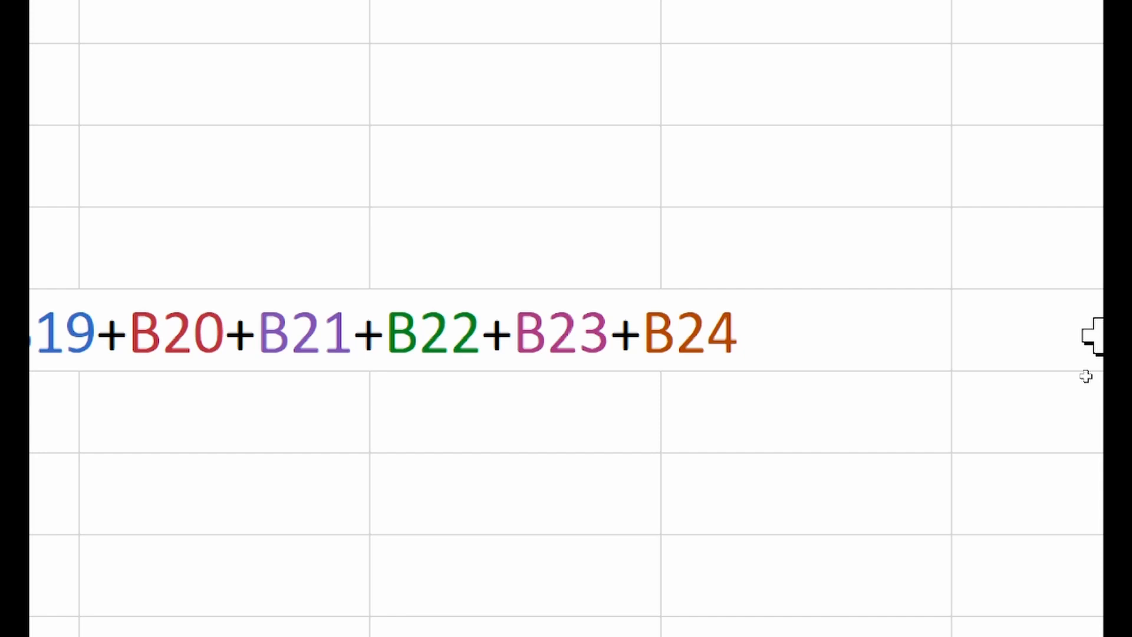
{"action": "key", "text": "Escape"}
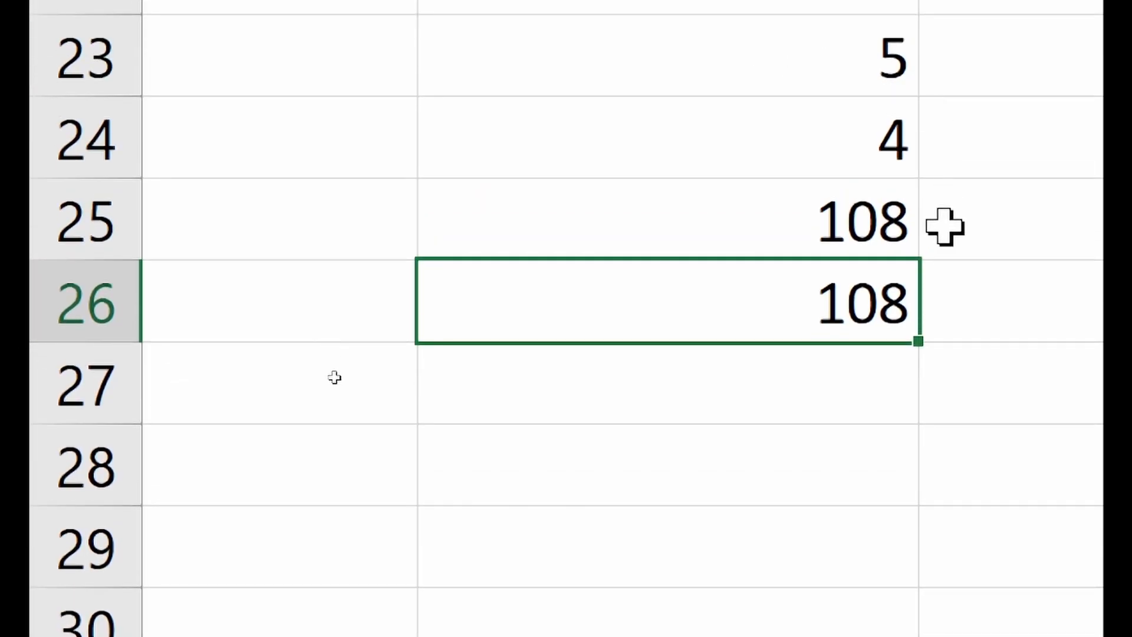
{"action": "double_click", "coordinate": [796, 306]}
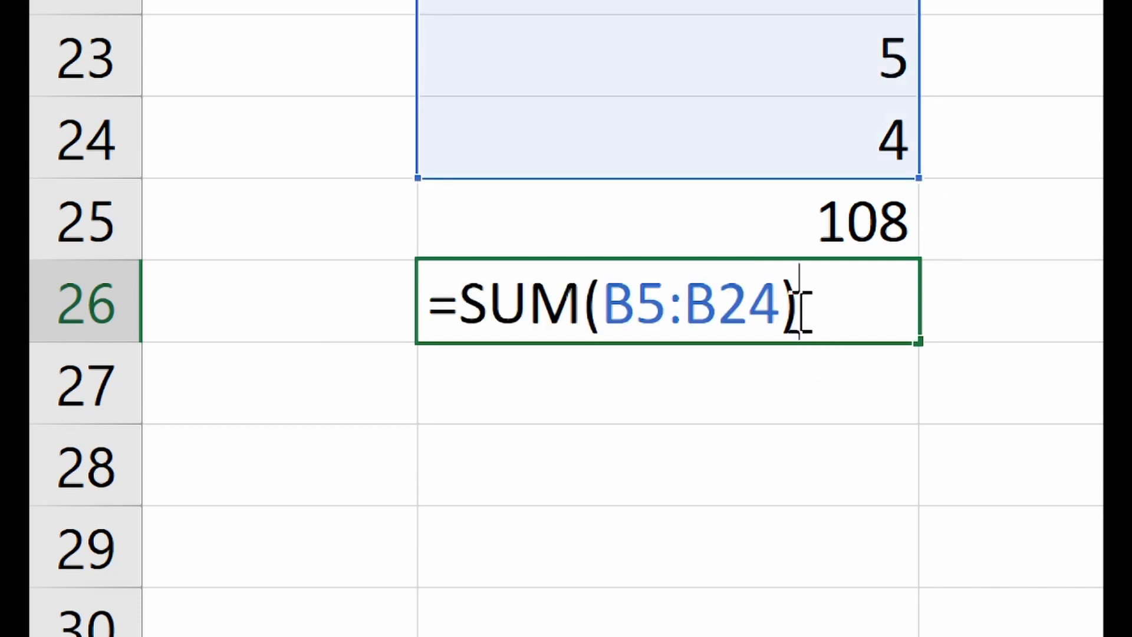
{"action": "left_click", "coordinate": [530, 302]}
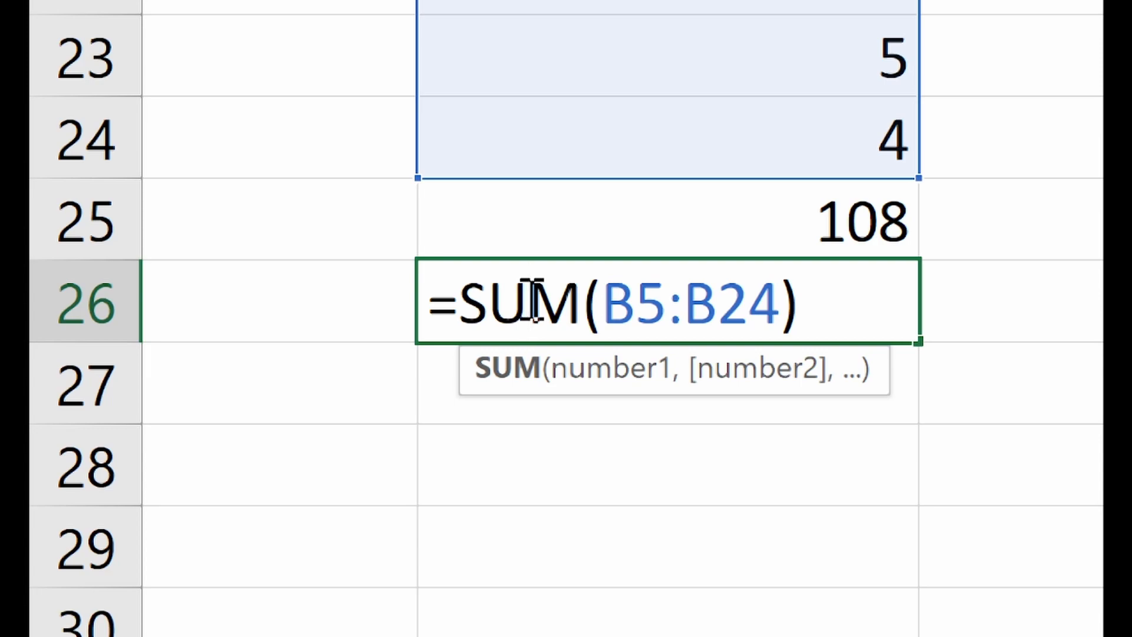
{"action": "key", "text": "Return"}
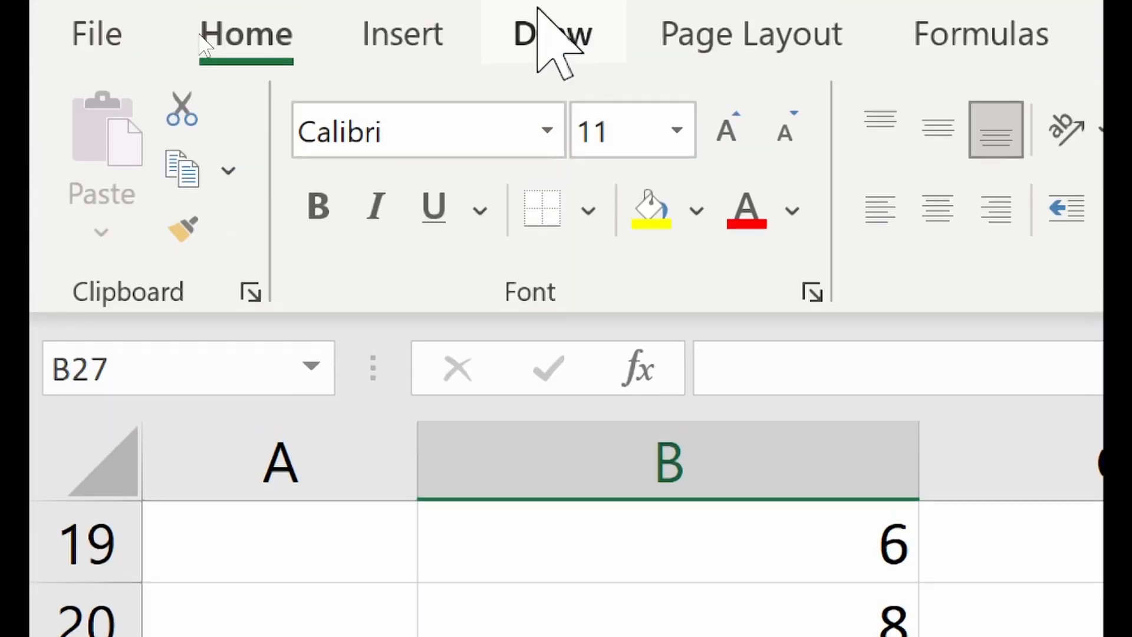
Step: Label cell A4 as Multiplication, below the Addition and Subtraction rows
{"action": "scroll", "coordinate": [532, 581], "scroll_direction": "up", "scroll_amount": 1}
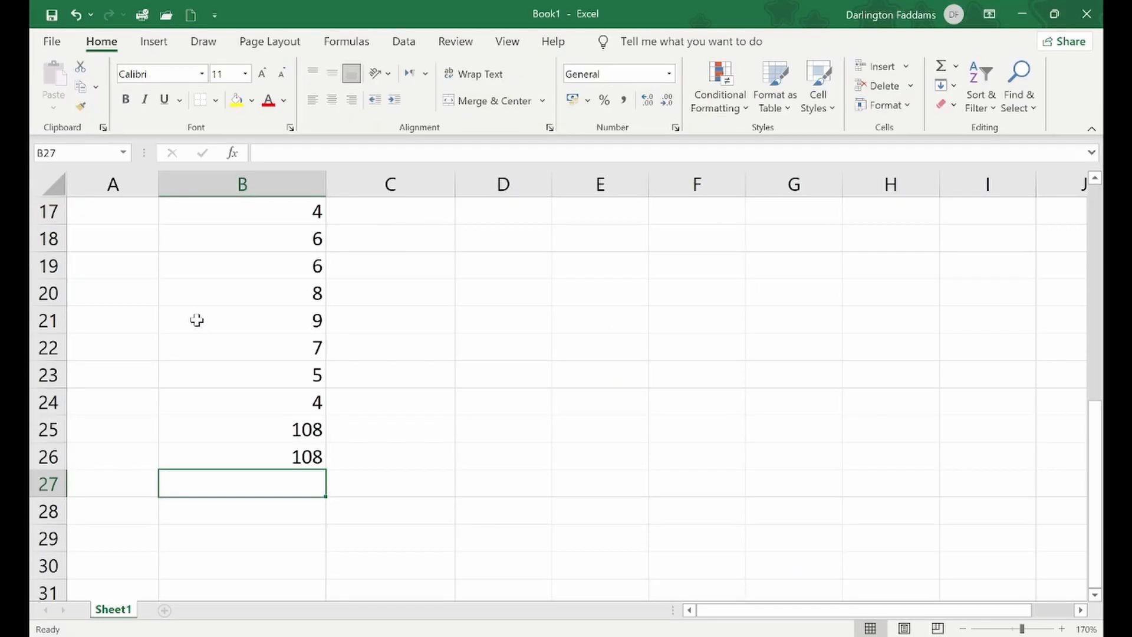
{"action": "scroll", "coordinate": [196, 320], "scroll_direction": "up", "scroll_amount": 5}
{"action": "scroll", "coordinate": [196, 320], "scroll_direction": "right", "scroll_amount": 1}
{"action": "scroll", "coordinate": [171, 321], "scroll_direction": "left", "scroll_amount": 1}
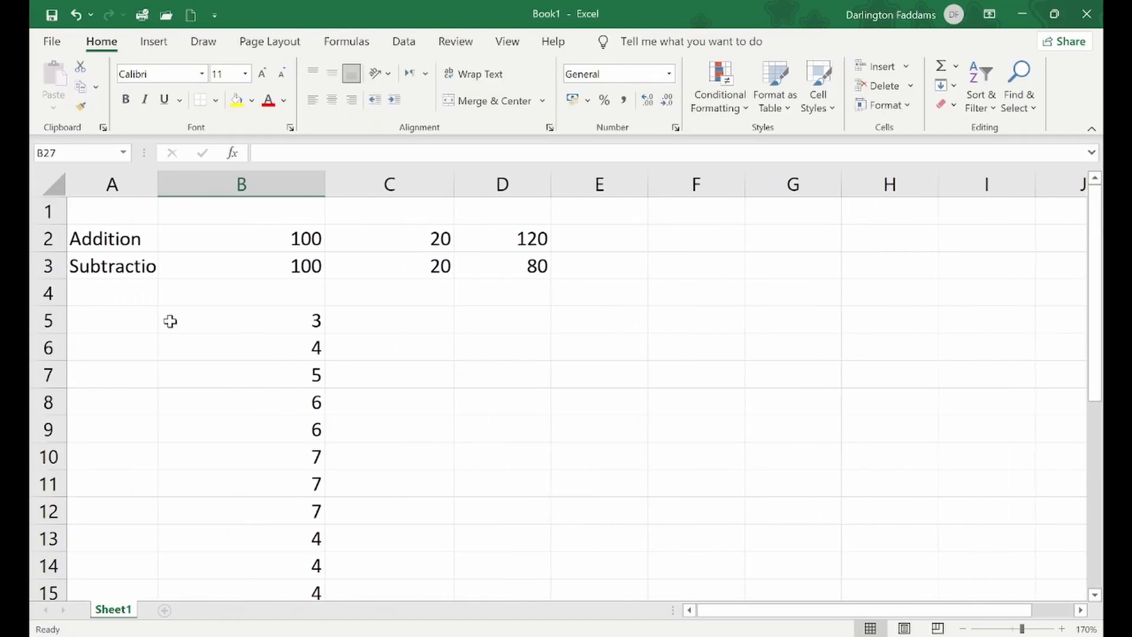
{"action": "left_click", "coordinate": [103, 296]}
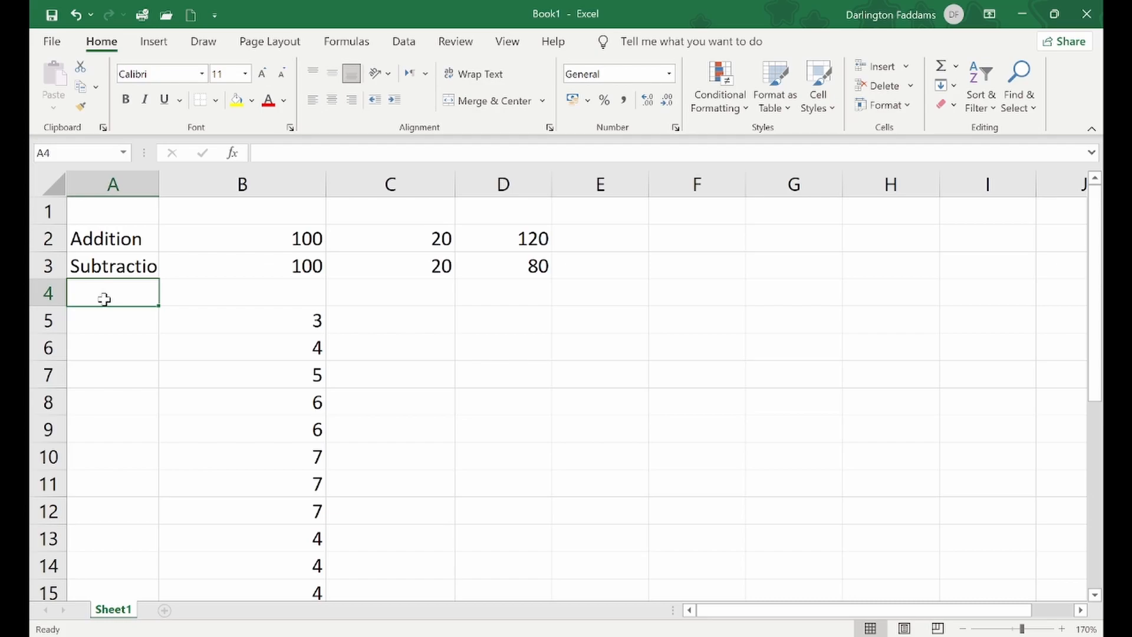
{"action": "type", "text": "dl"}
{"action": "key", "text": "BackSpace"}
{"action": "key", "text": "BackSpace"}
{"action": "type", "text": "Multipli"}
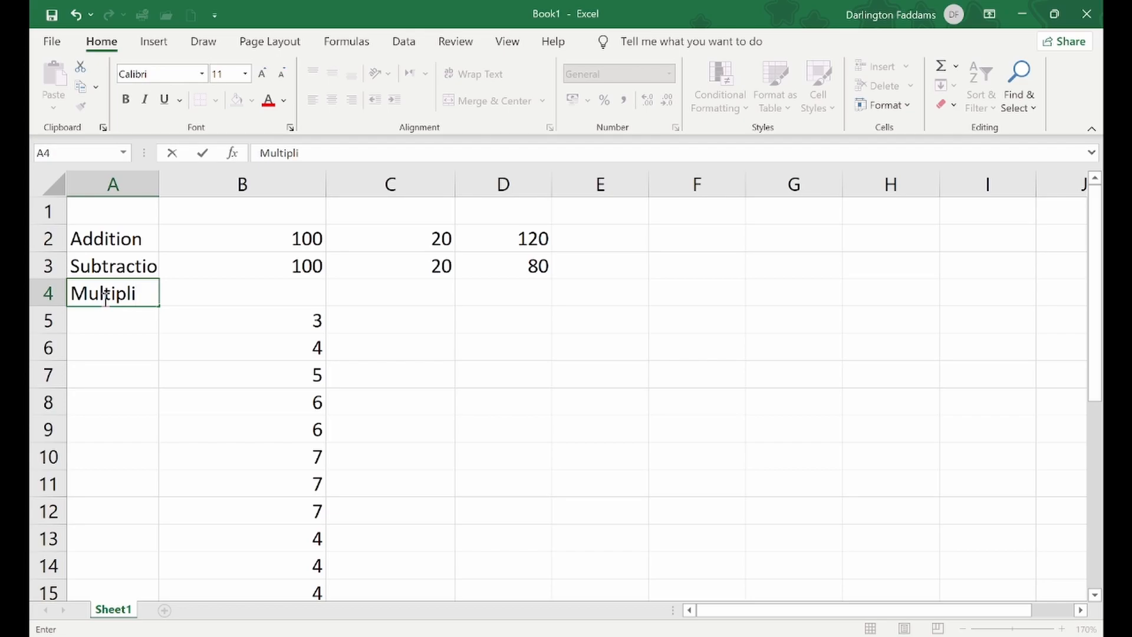
{"action": "type", "text": "cation"}
{"action": "key", "text": "Return"}
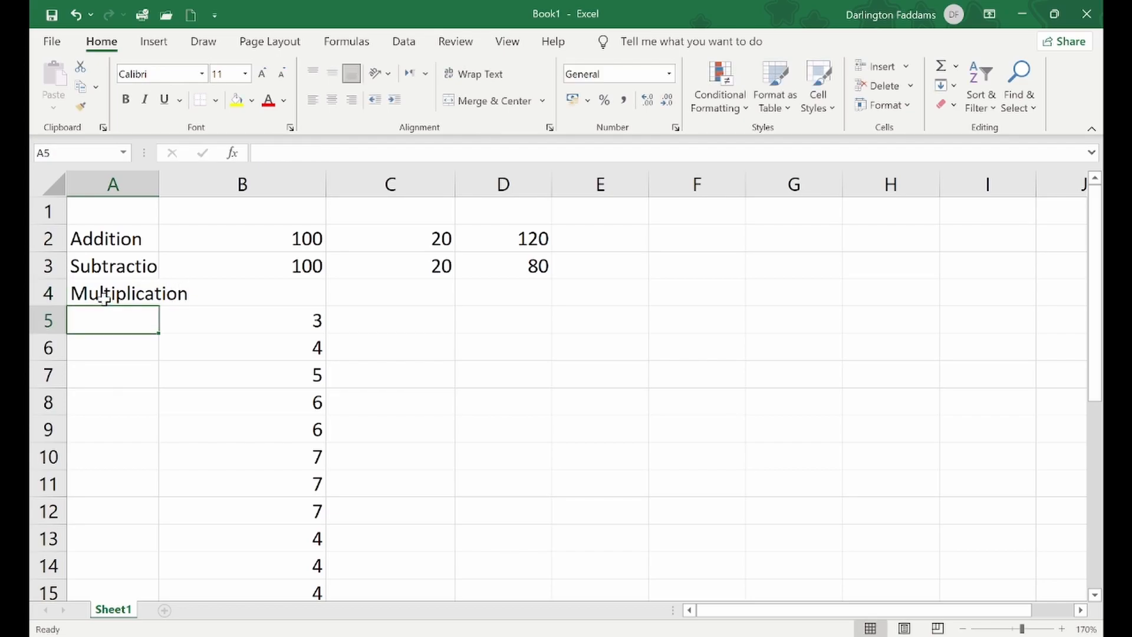
Step: Enter 100 in cell B4 and 20 in cell C4 for the multiplication example
{"action": "left_click", "coordinate": [310, 293]}
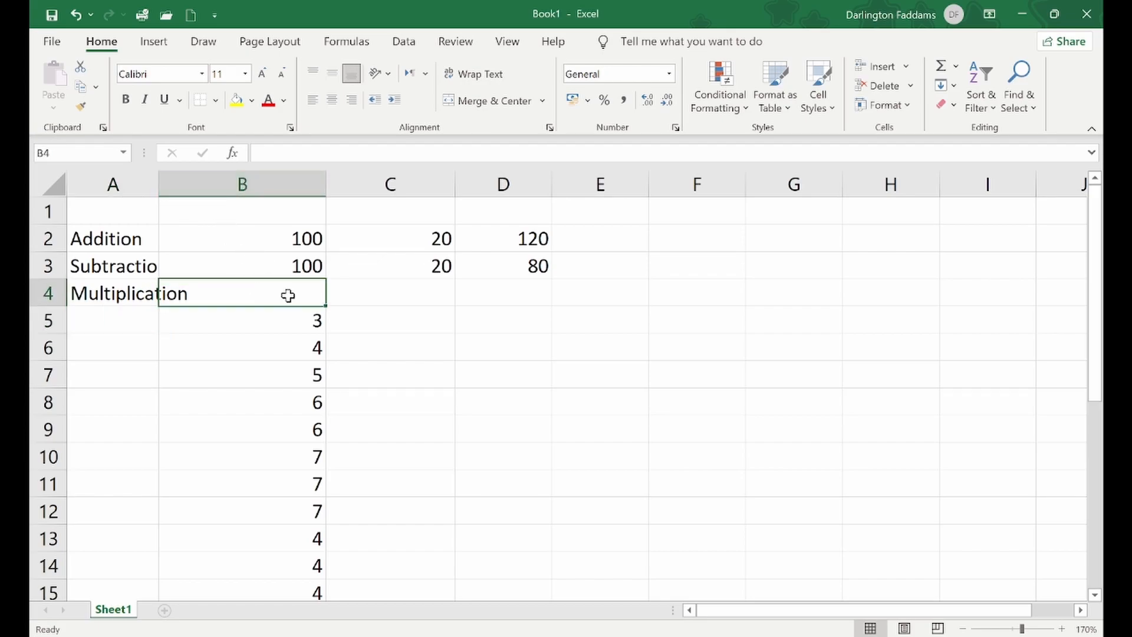
{"action": "type", "text": "100"}
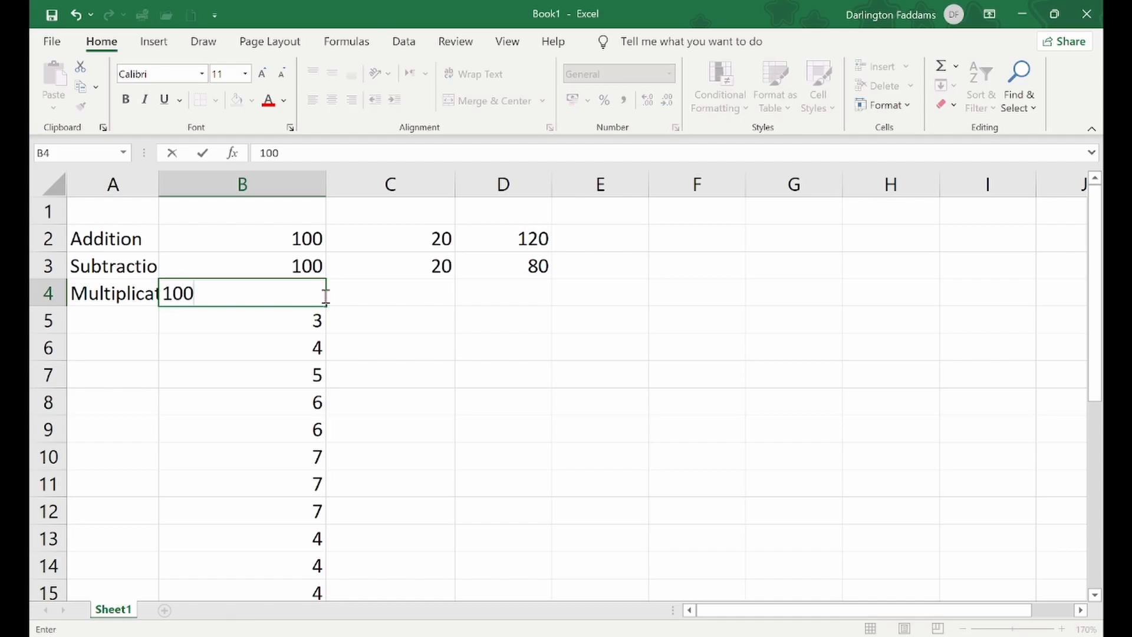
{"action": "key", "text": "Tab"}
{"action": "type", "text": "20"}
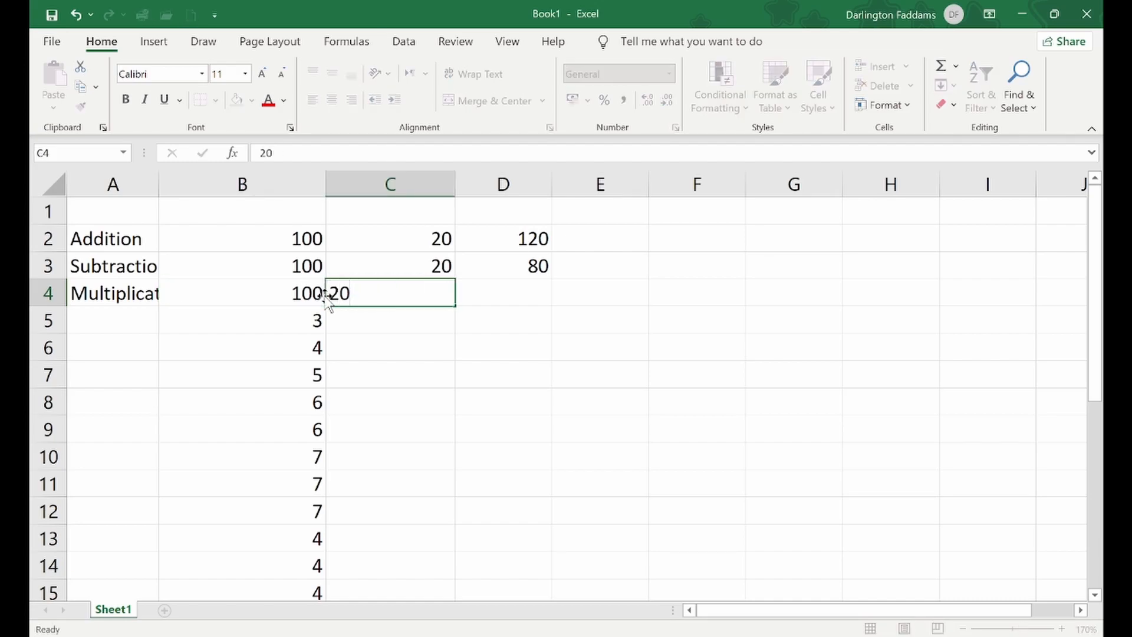
{"action": "key", "text": "Tab"}
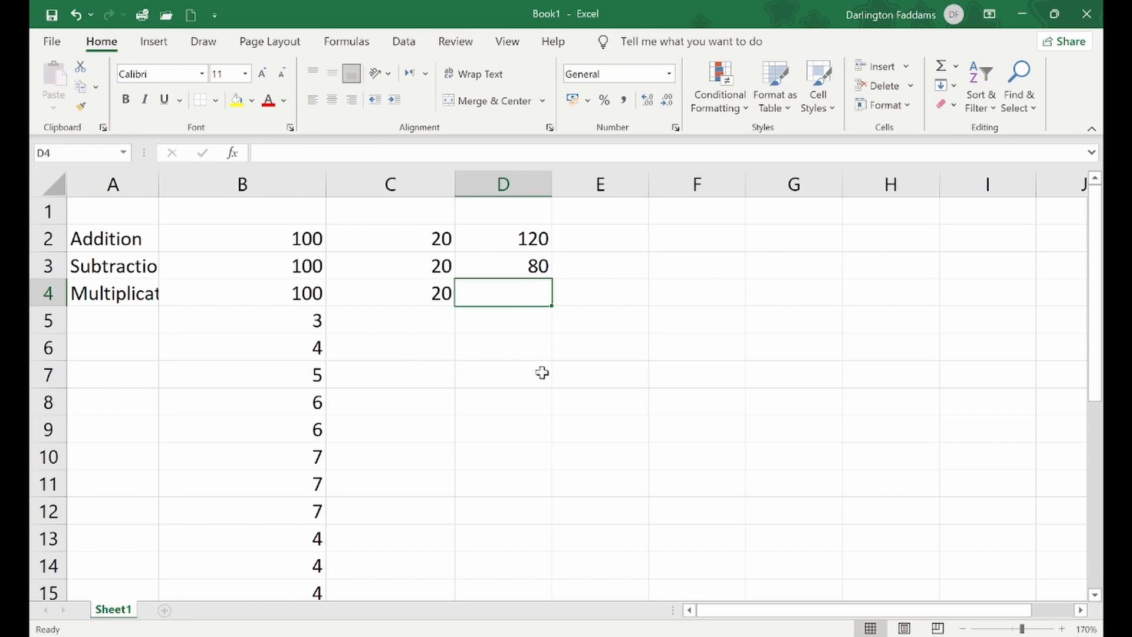
Step: Enter the formula =B4*C4 in cell D4 to multiply the two values
{"action": "type", "text": "="}
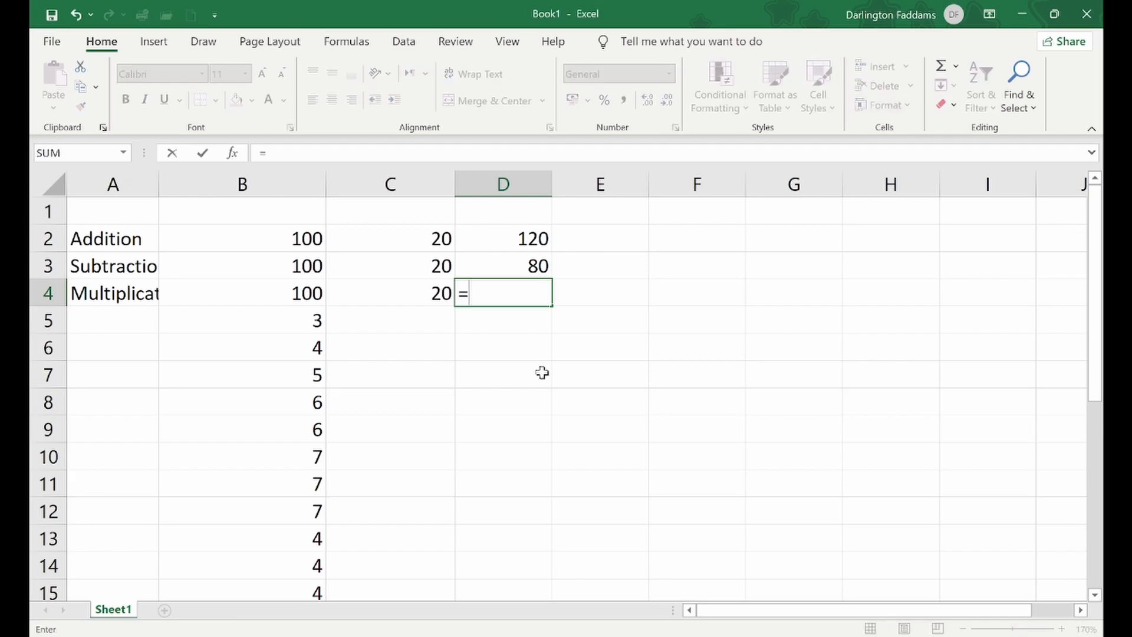
{"action": "left_click", "coordinate": [308, 300]}
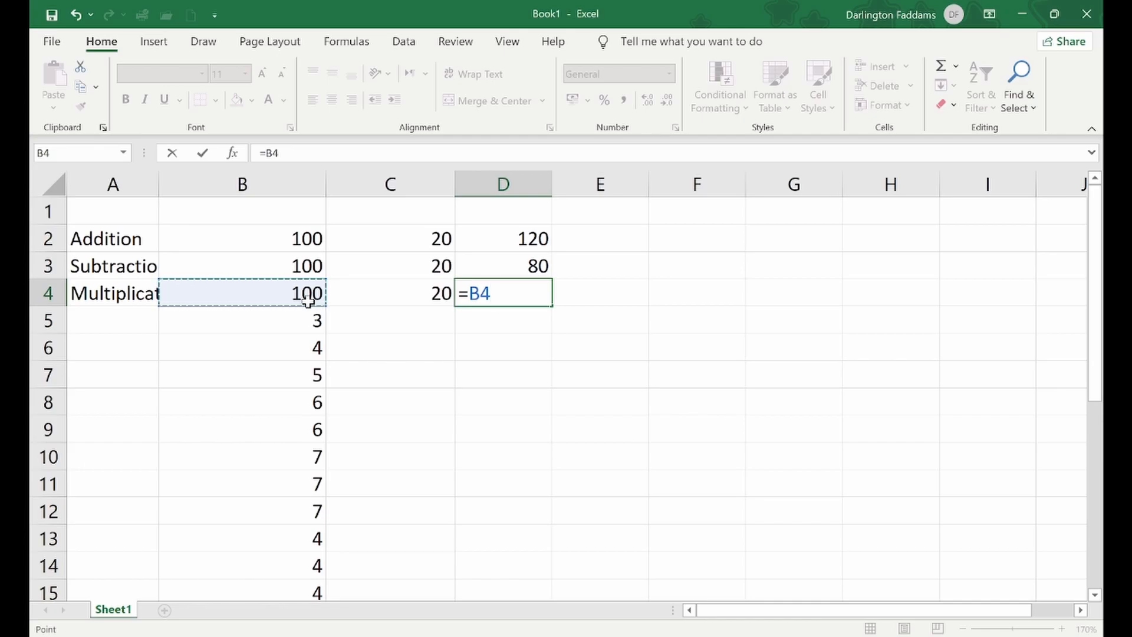
{"action": "type", "text": "*"}
{"action": "left_click", "coordinate": [380, 290]}
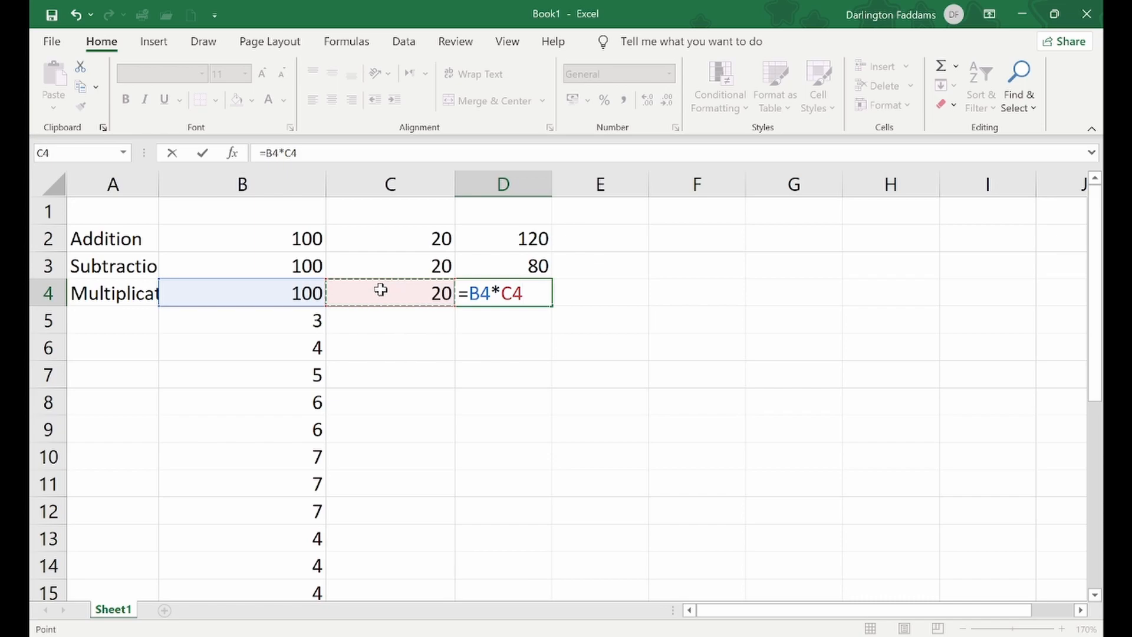
{"action": "key", "text": "Return"}
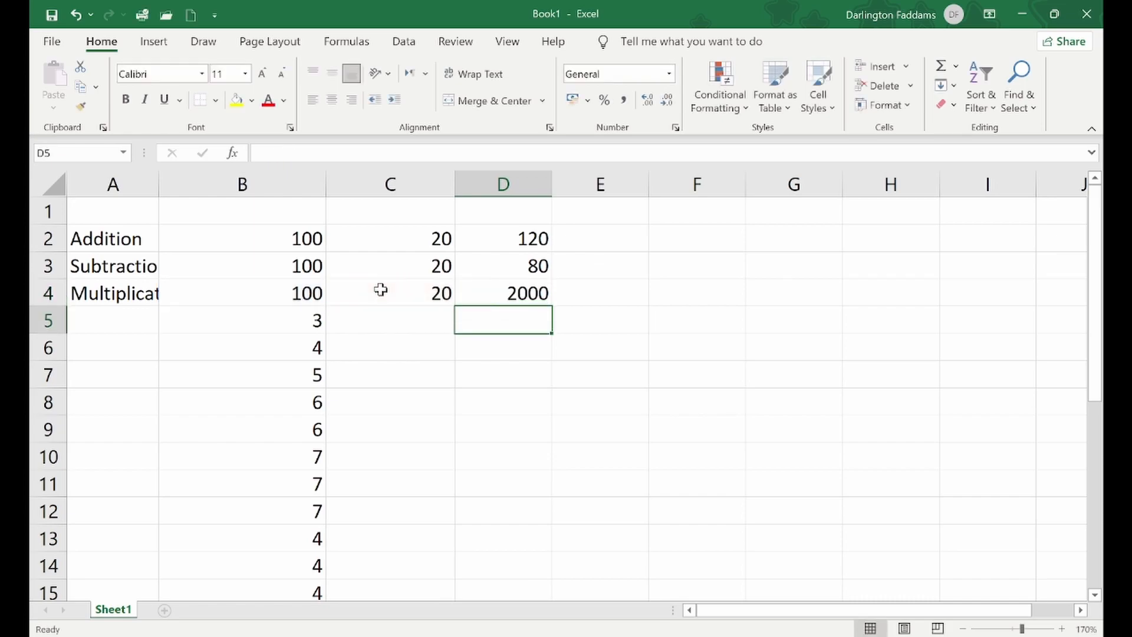
Step: Examine the addition, subtraction and multiplication formulas in cells D2, D3 and D4 to compare their operators
{"action": "left_click", "coordinate": [532, 242]}
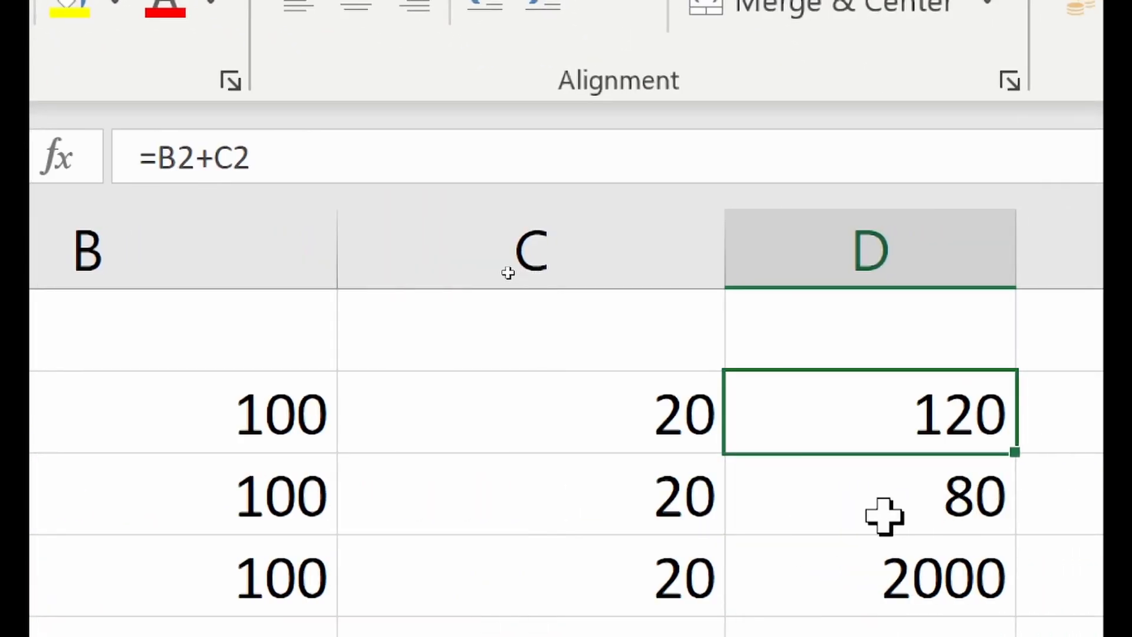
{"action": "left_click", "coordinate": [884, 516]}
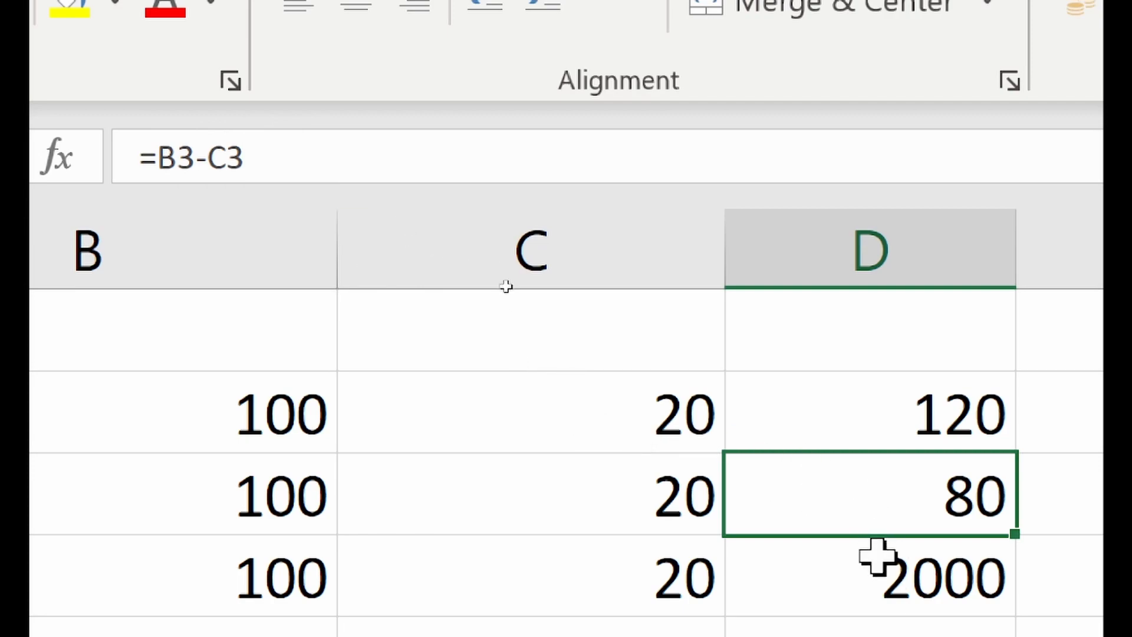
{"action": "left_click", "coordinate": [877, 557]}
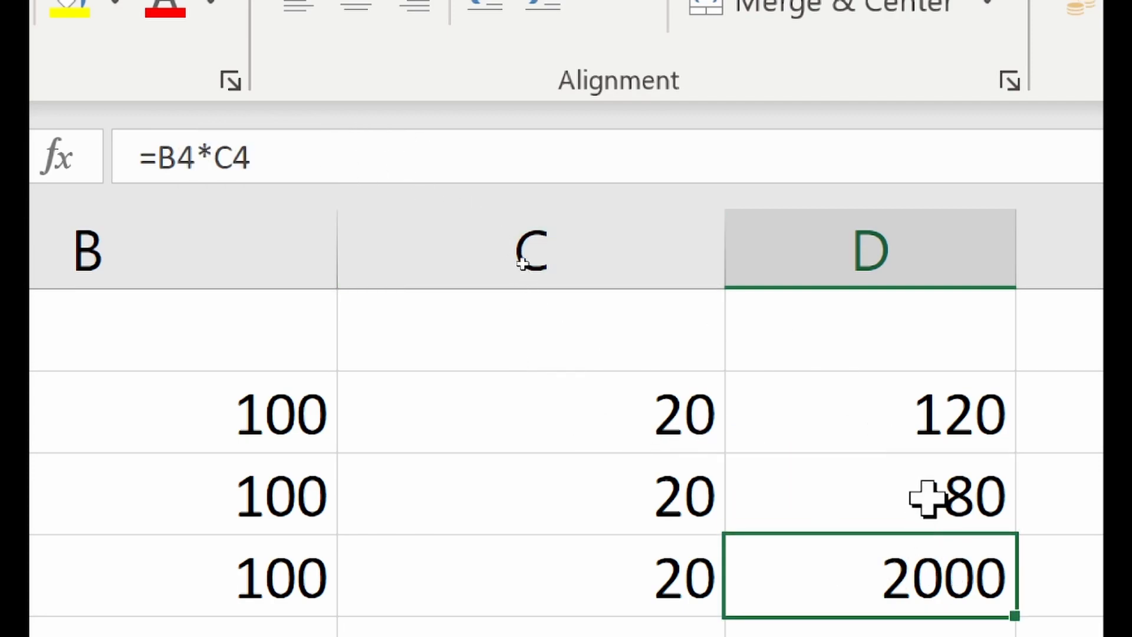
{"action": "left_click", "coordinate": [914, 435]}
{"action": "double_click", "coordinate": [914, 416]}
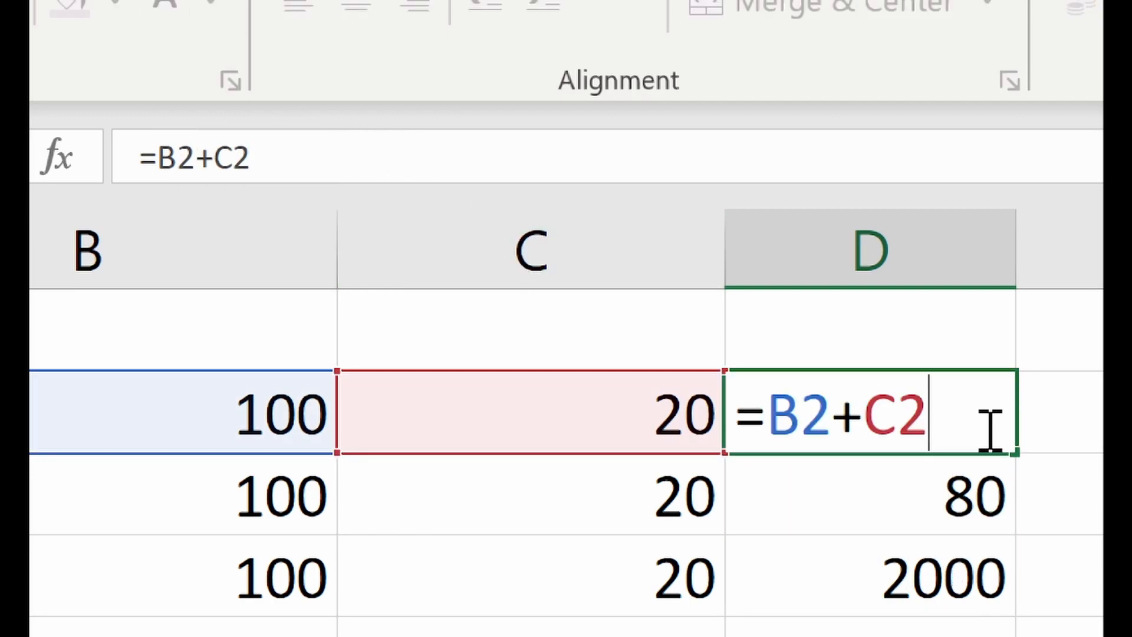
{"action": "key", "text": "Return"}
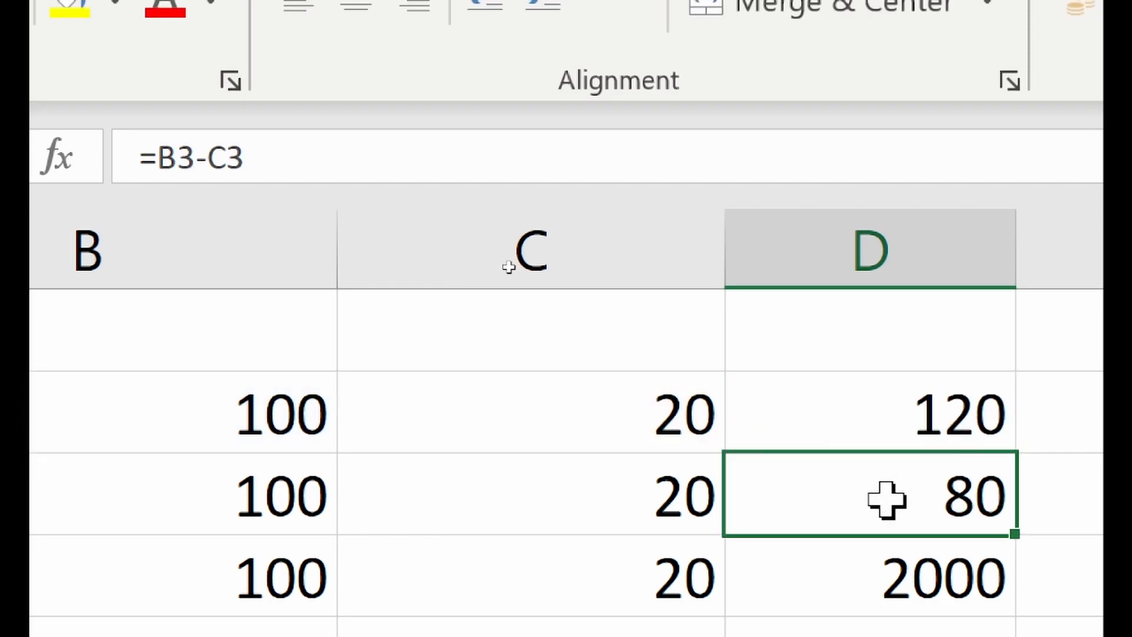
{"action": "double_click", "coordinate": [886, 498]}
{"action": "key", "text": "Return"}
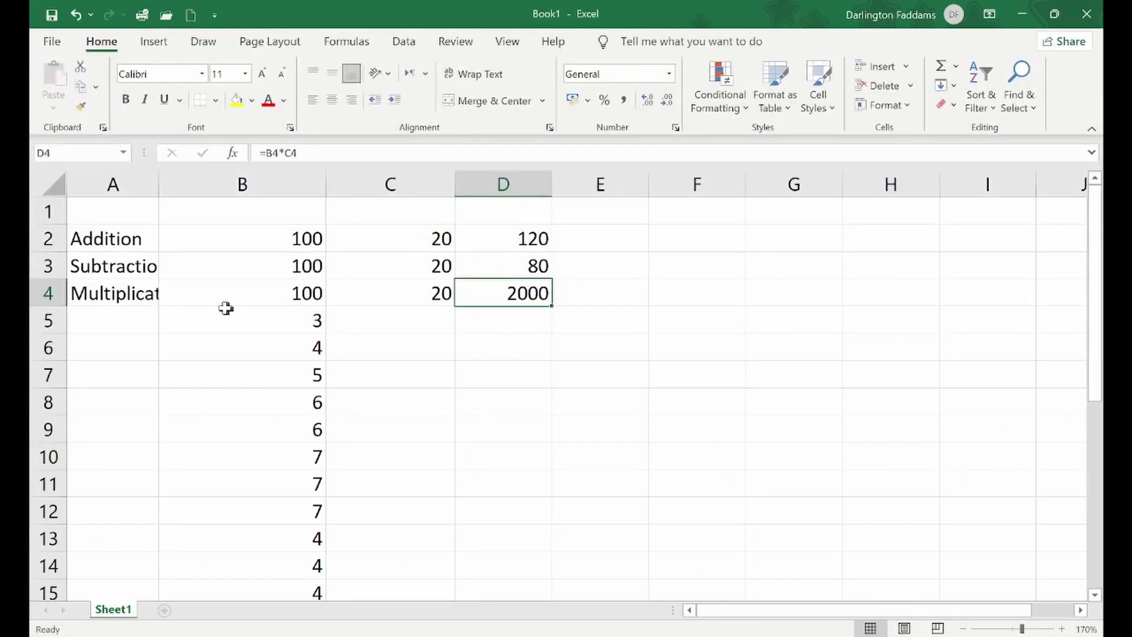
Step: Insert a blank row at row 5, between the Multiplication row and the number list
{"action": "left_click", "coordinate": [44, 320]}
{"action": "right_click", "coordinate": [44, 320]}
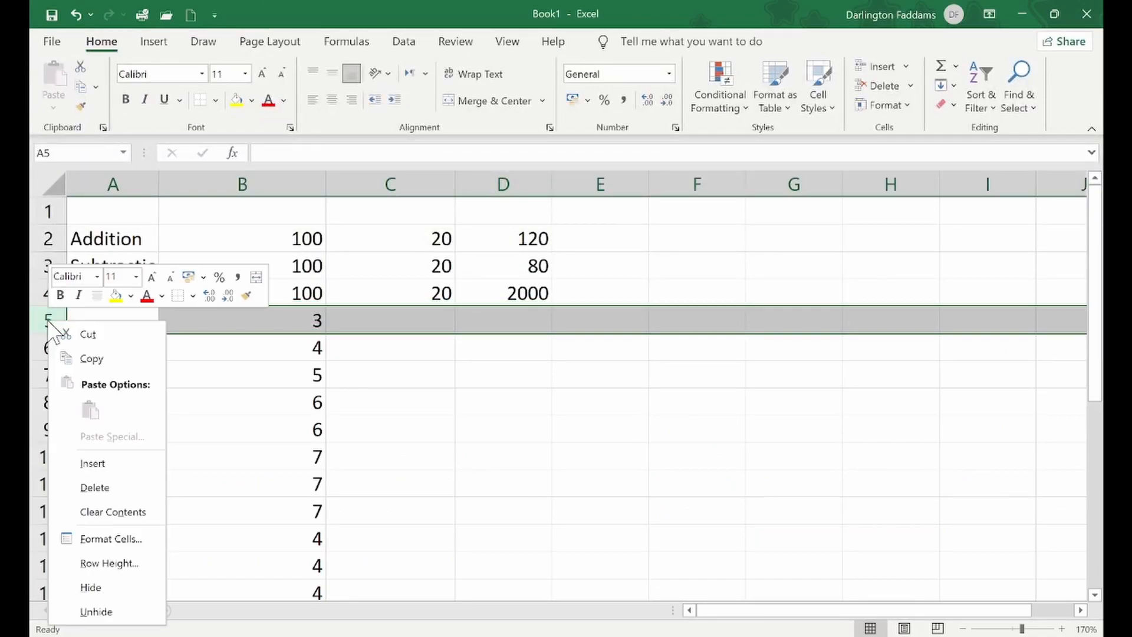
{"action": "left_click", "coordinate": [107, 469]}
{"action": "left_click", "coordinate": [137, 429]}
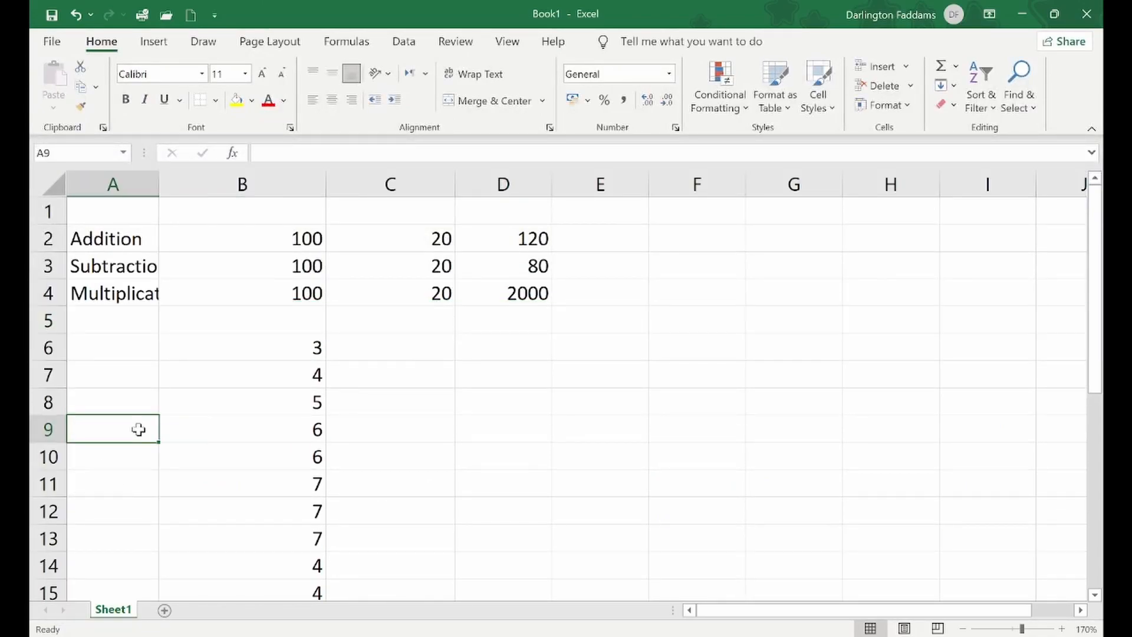
Step: Label cell A5 as Division, below the Multiplication row
{"action": "left_click", "coordinate": [102, 313]}
{"action": "double_click", "coordinate": [102, 314]}
{"action": "type", "text": "Division"}
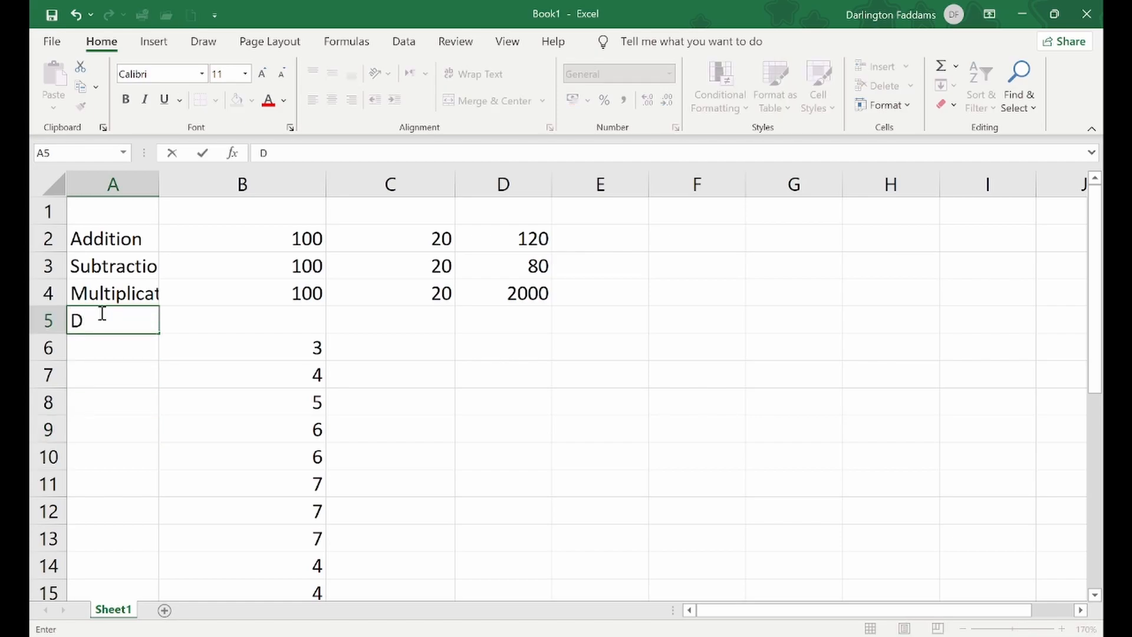
{"action": "key", "text": "Tab"}
{"action": "key", "text": "Tab"}
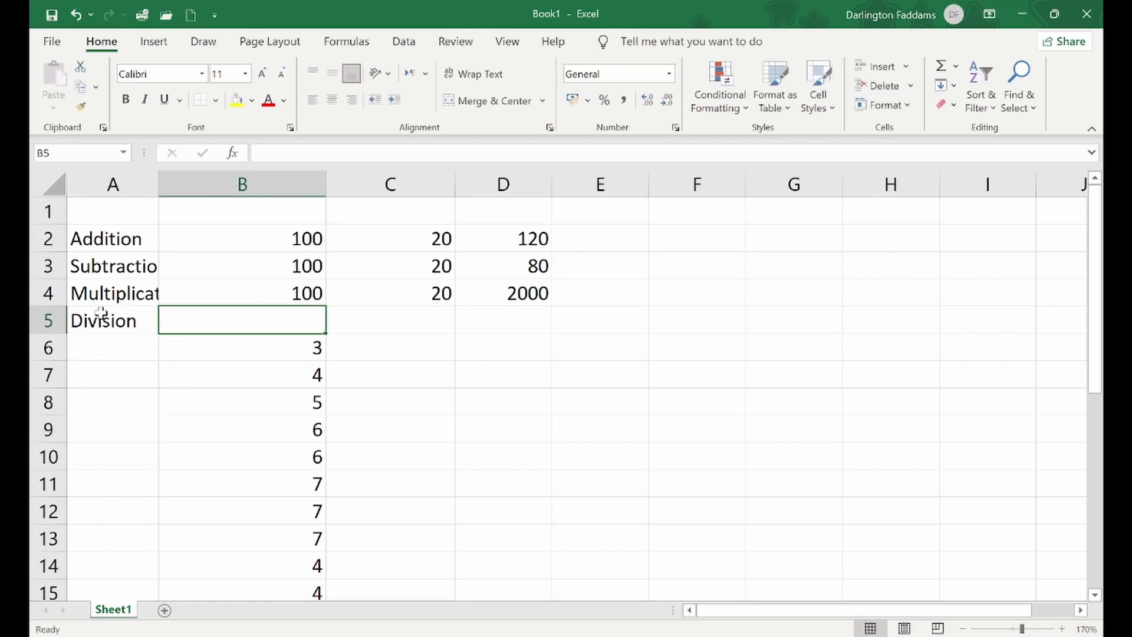
Step: Enter 100 in B5 and 20 in C5, and insert a blank row at row 6 to separate the number list
{"action": "key", "text": "shift+Tab"}
{"action": "type", "text": "100"}
{"action": "key", "text": "Tab"}
{"action": "type", "text": "20"}
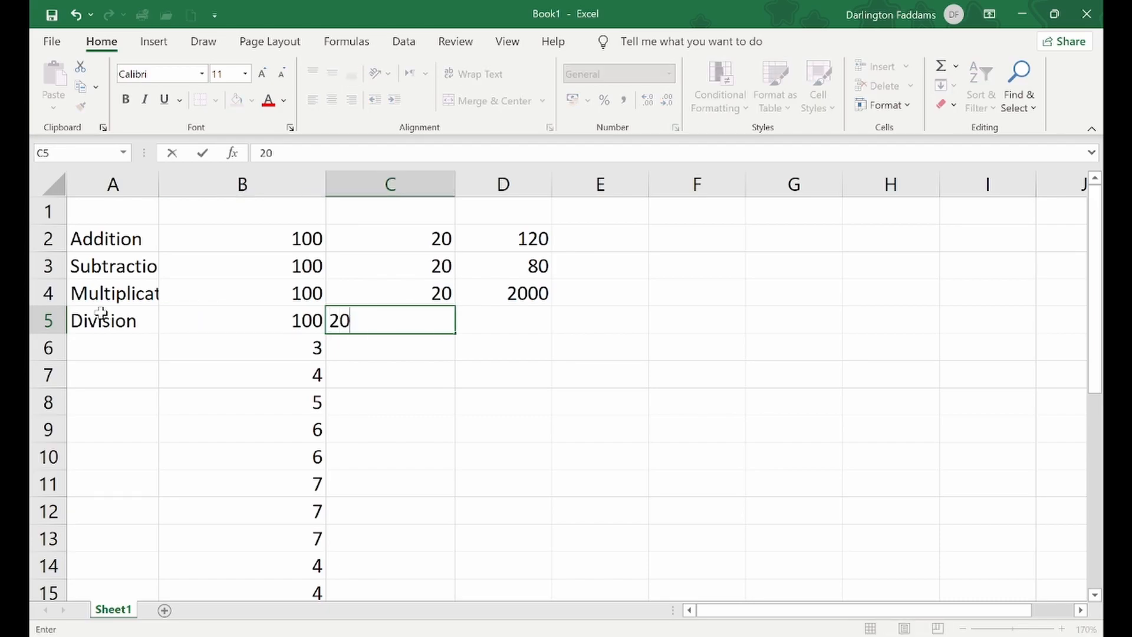
{"action": "key", "text": "Tab"}
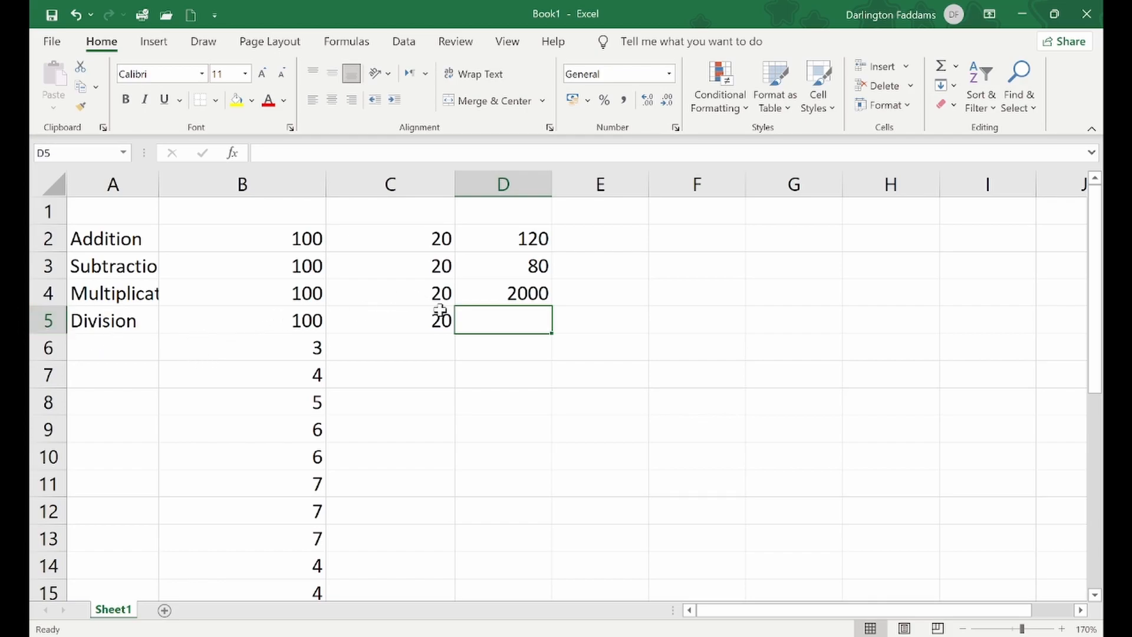
{"action": "right_click", "coordinate": [65, 353]}
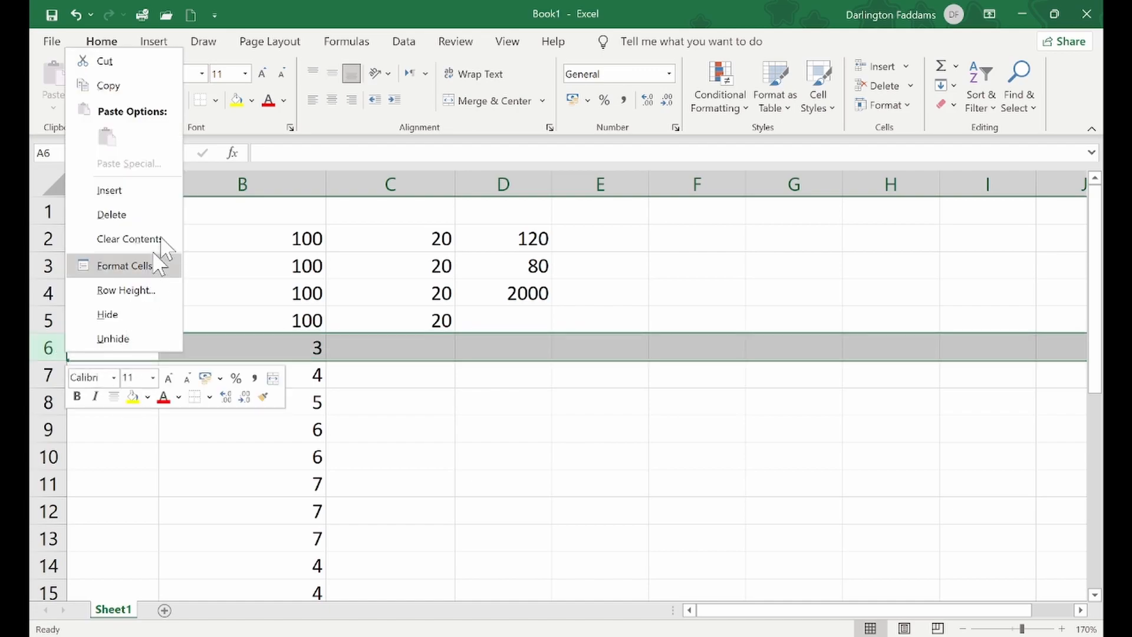
{"action": "left_click", "coordinate": [170, 200]}
Step: Calculate the division in D5 with the formula =B5/C5
{"action": "left_click", "coordinate": [515, 318]}
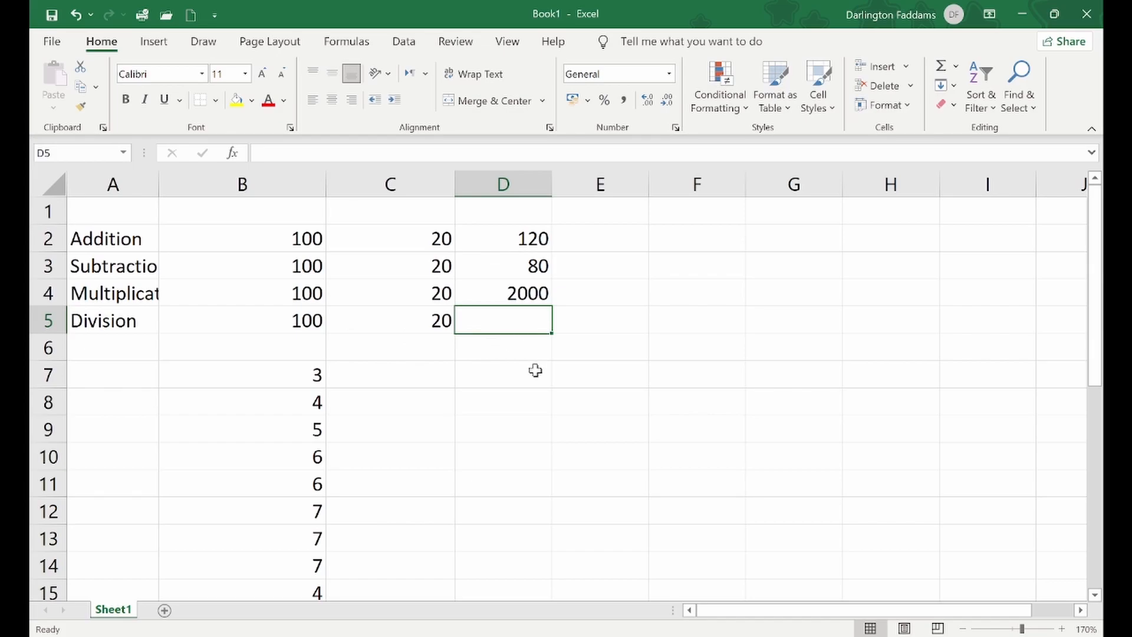
{"action": "type", "text": "="}
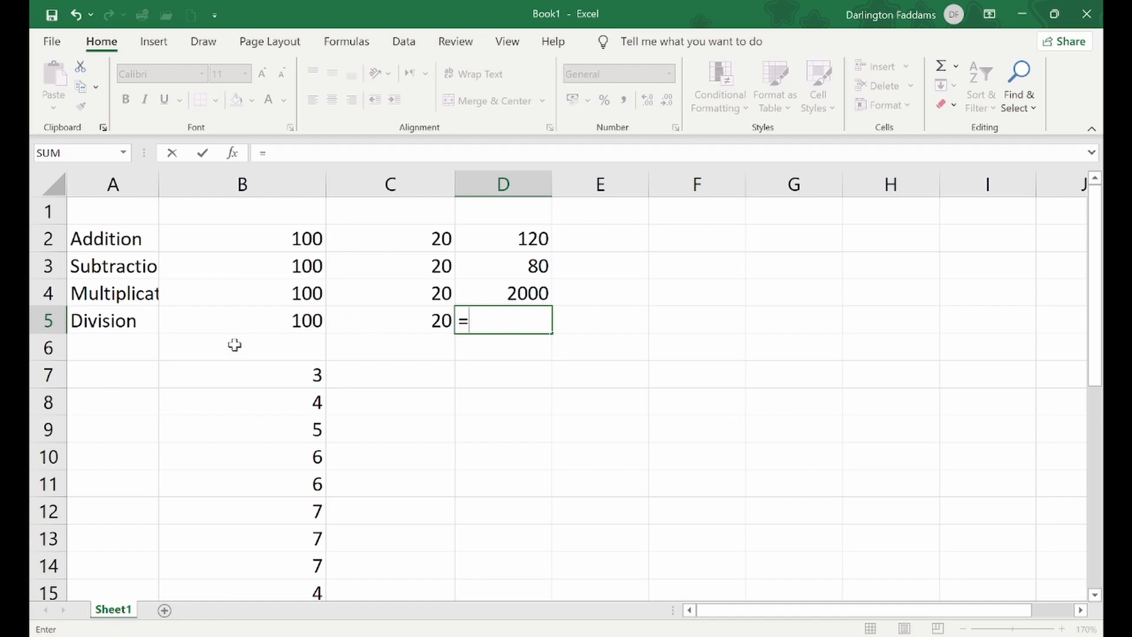
{"action": "left_click", "coordinate": [251, 319]}
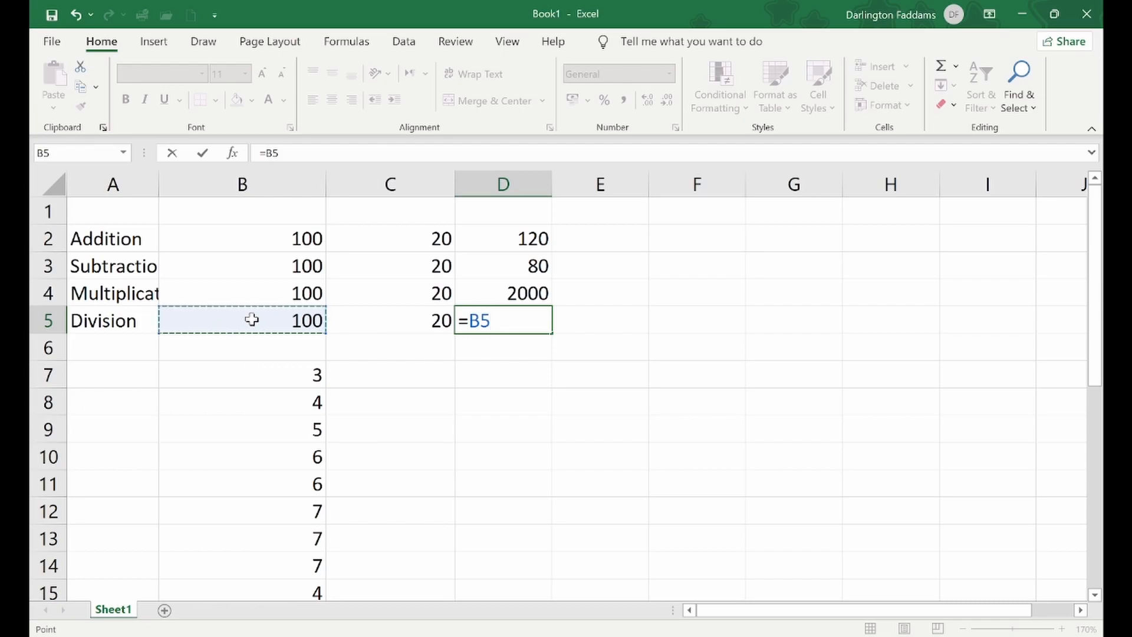
{"action": "type", "text": "/"}
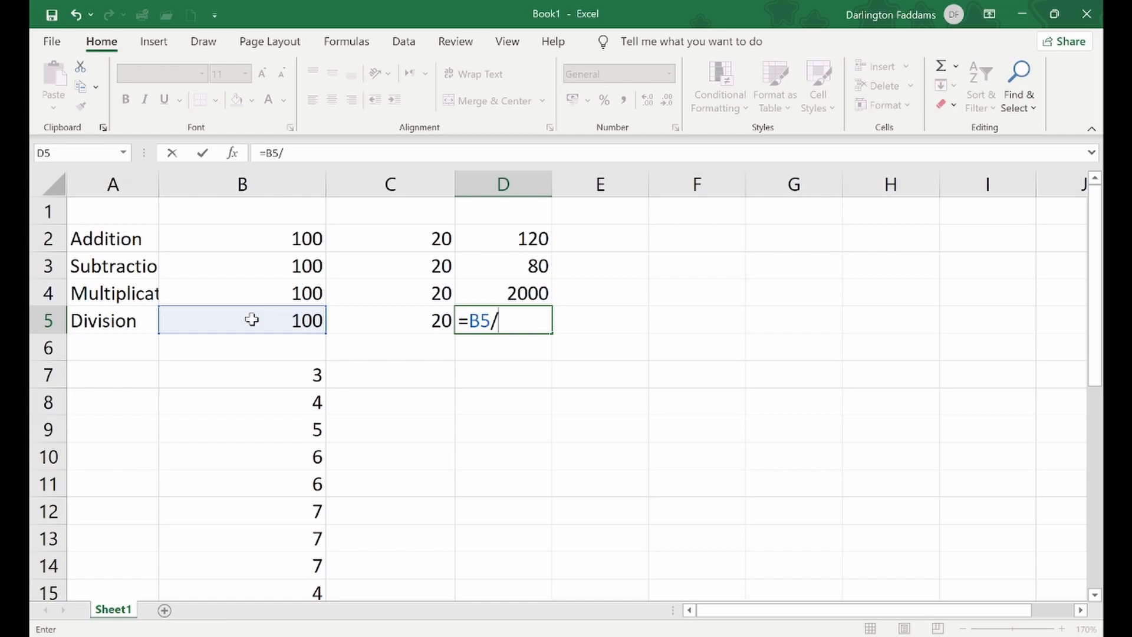
{"action": "left_click", "coordinate": [372, 328]}
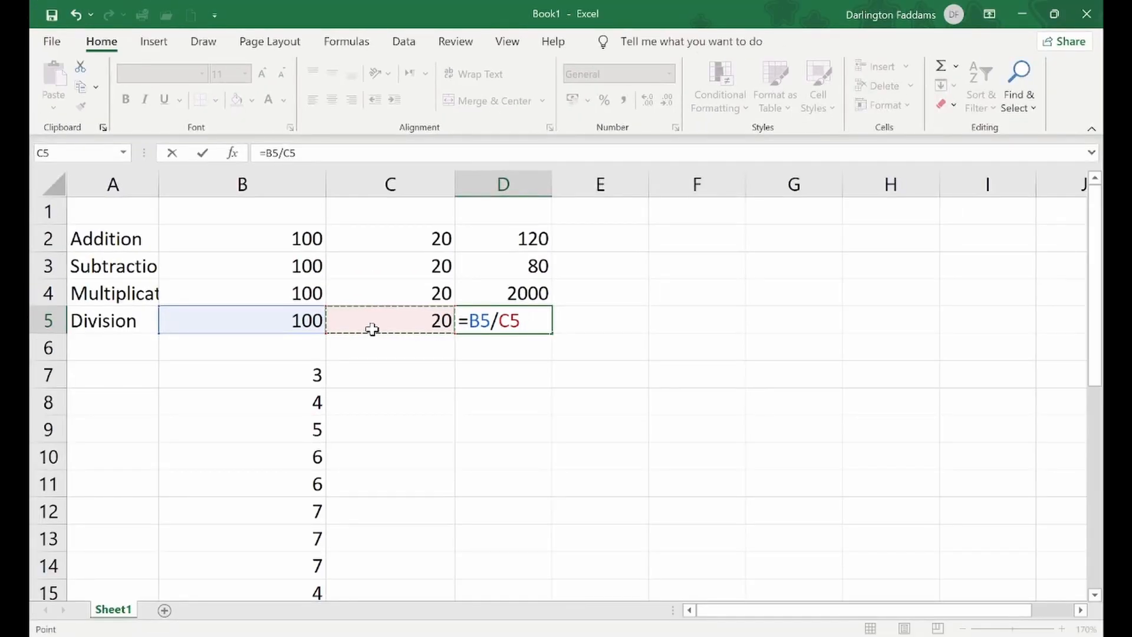
{"action": "key", "text": "Return"}
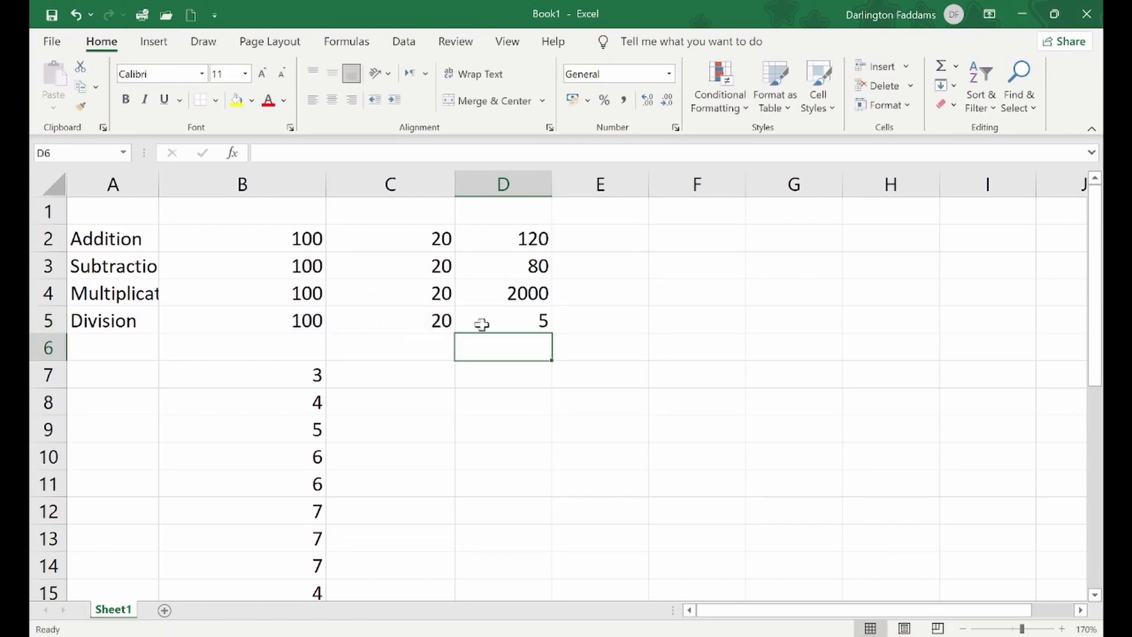
Step: Examine the formulas in D2 to D5 to compare the operators for addition, subtraction, multiplication and division
{"action": "left_click", "coordinate": [504, 320]}
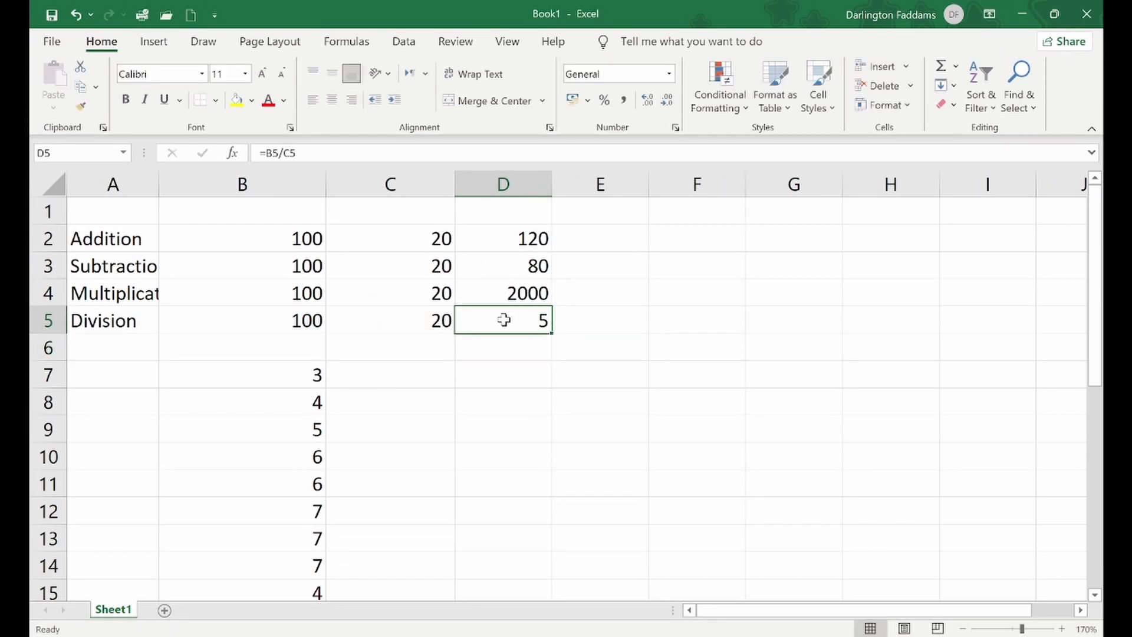
{"action": "left_click", "coordinate": [528, 248]}
{"action": "left_click", "coordinate": [526, 261]}
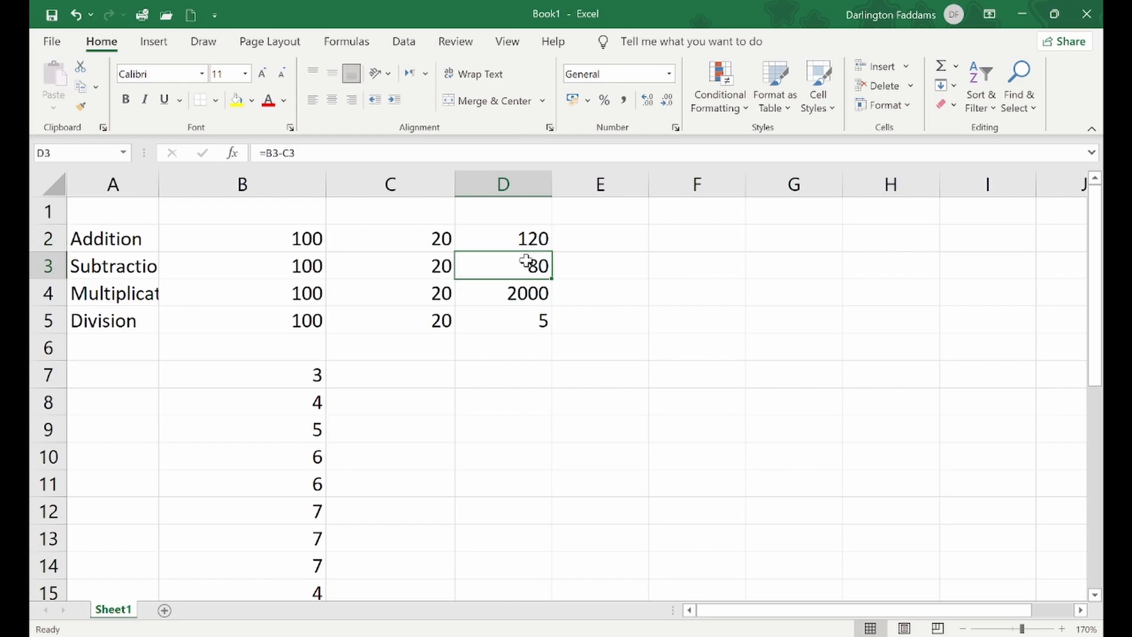
{"action": "left_click", "coordinate": [519, 291]}
{"action": "left_click", "coordinate": [519, 320]}
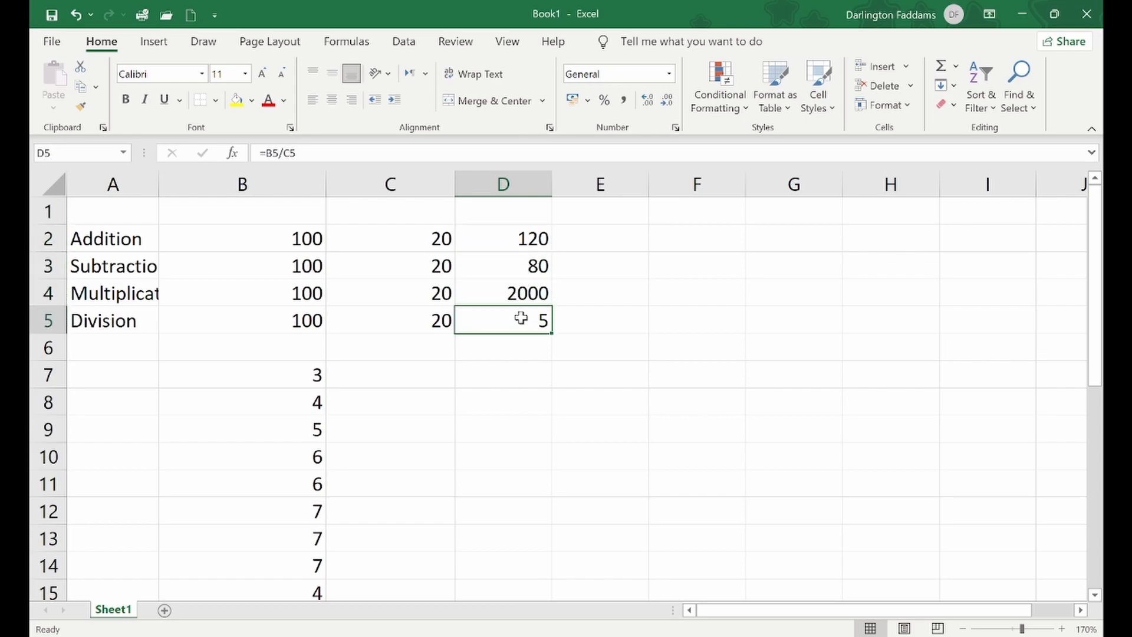
Step: Switch to the Class Test PDF in the browser and review the worksheet's summary rows and the numbered task list
{"action": "left_click", "coordinate": [199, 636]}
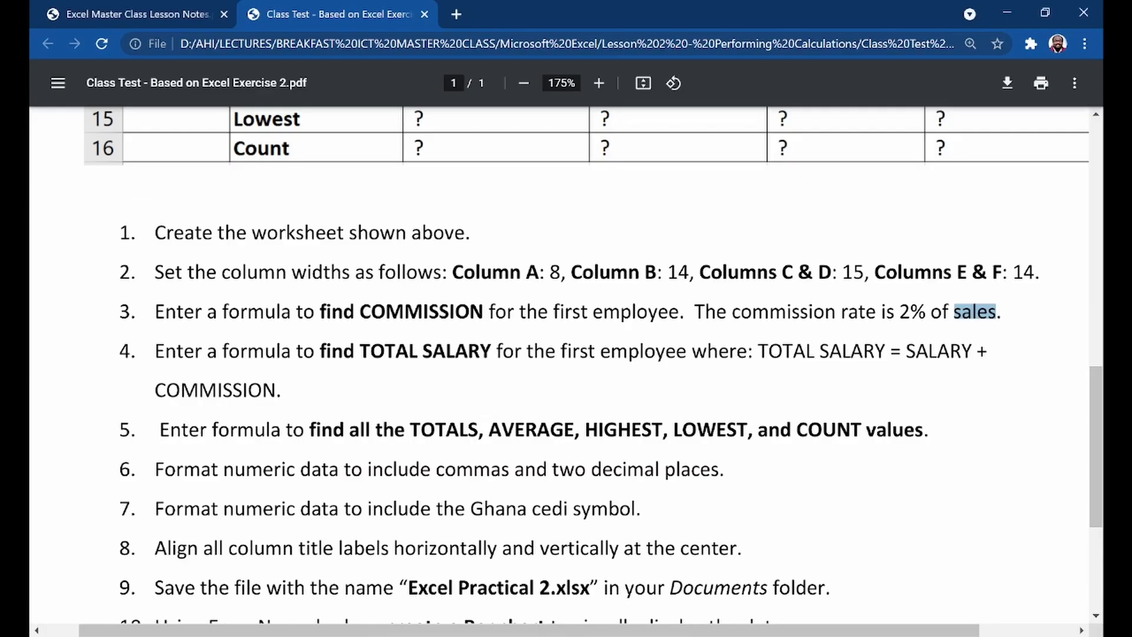
{"action": "scroll", "coordinate": [527, 436], "scroll_direction": "down", "scroll_amount": 1}
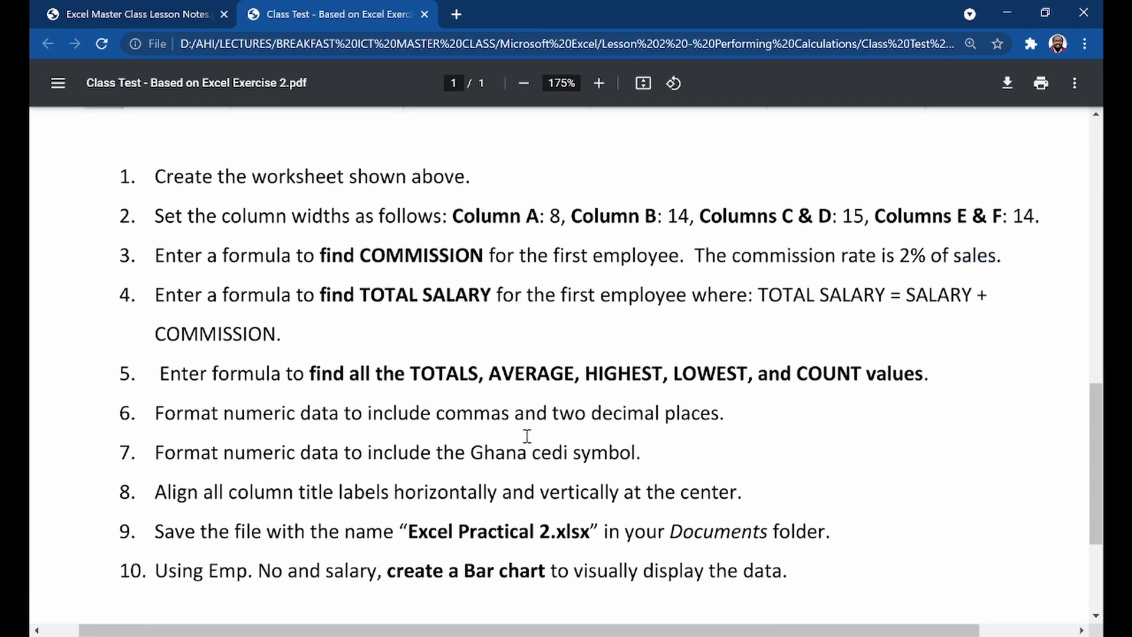
{"action": "scroll", "coordinate": [527, 436], "scroll_direction": "up", "scroll_amount": 10}
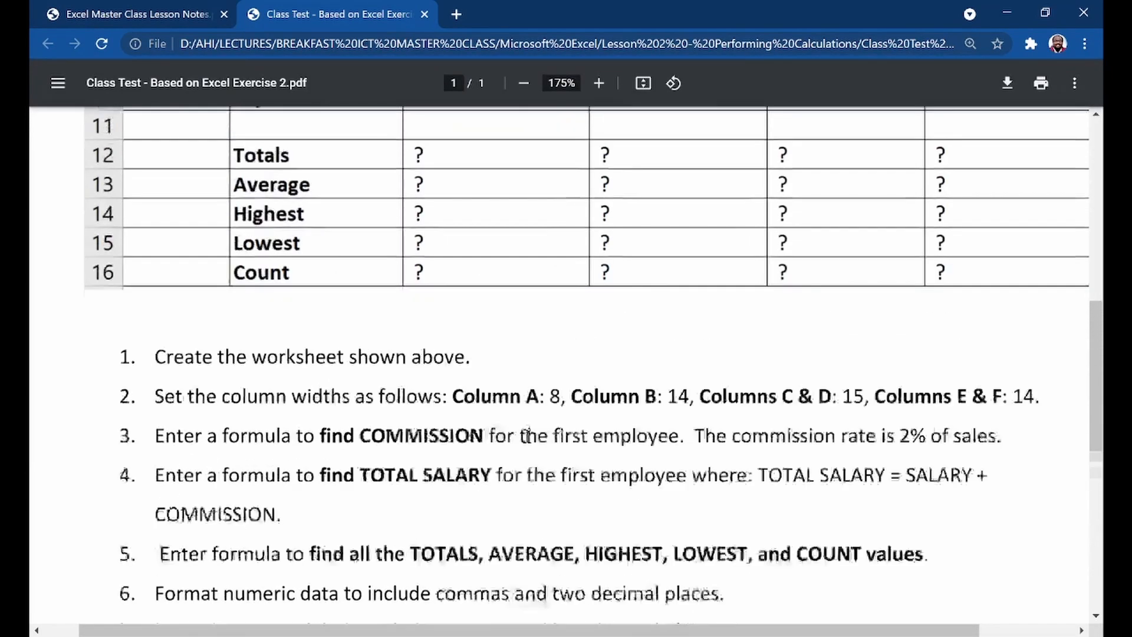
{"action": "scroll", "coordinate": [527, 436], "scroll_direction": "down", "scroll_amount": 10}
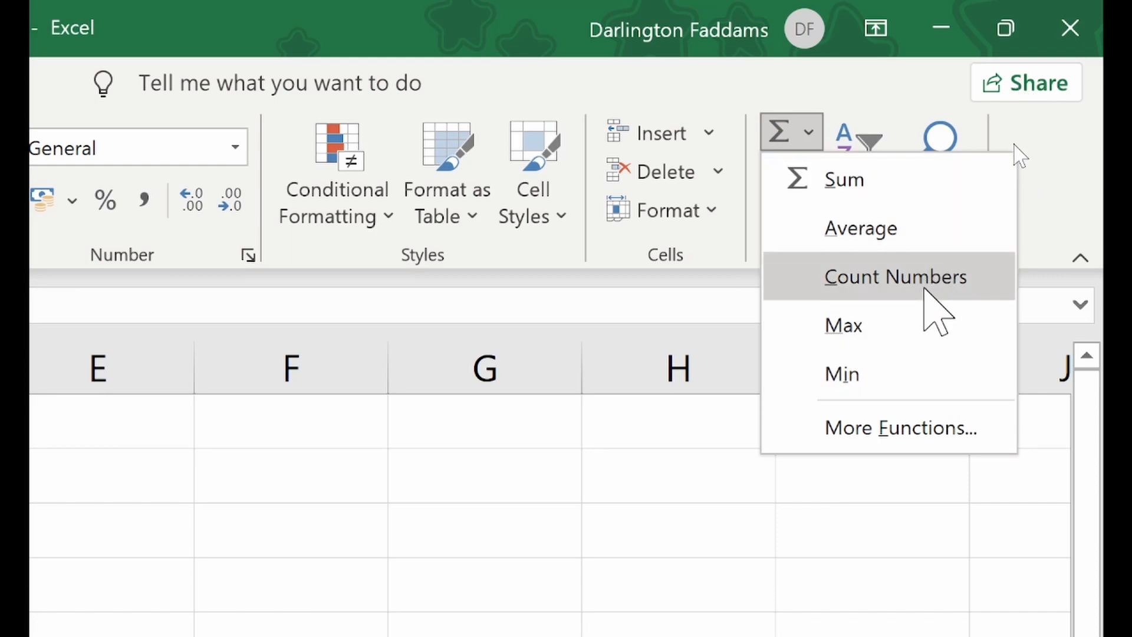
Step: Insert a Count Numbers formula in D7 and correct its range so it reads =COUNT(D2:D5)
{"action": "left_click", "coordinate": [925, 287]}
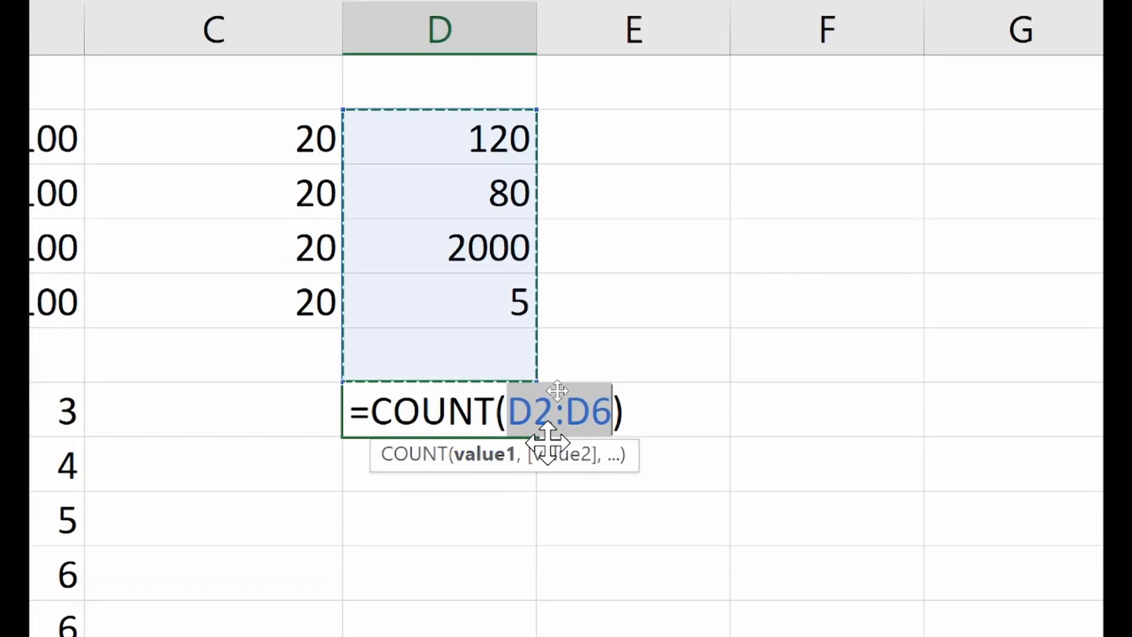
{"action": "left_click", "coordinate": [607, 408]}
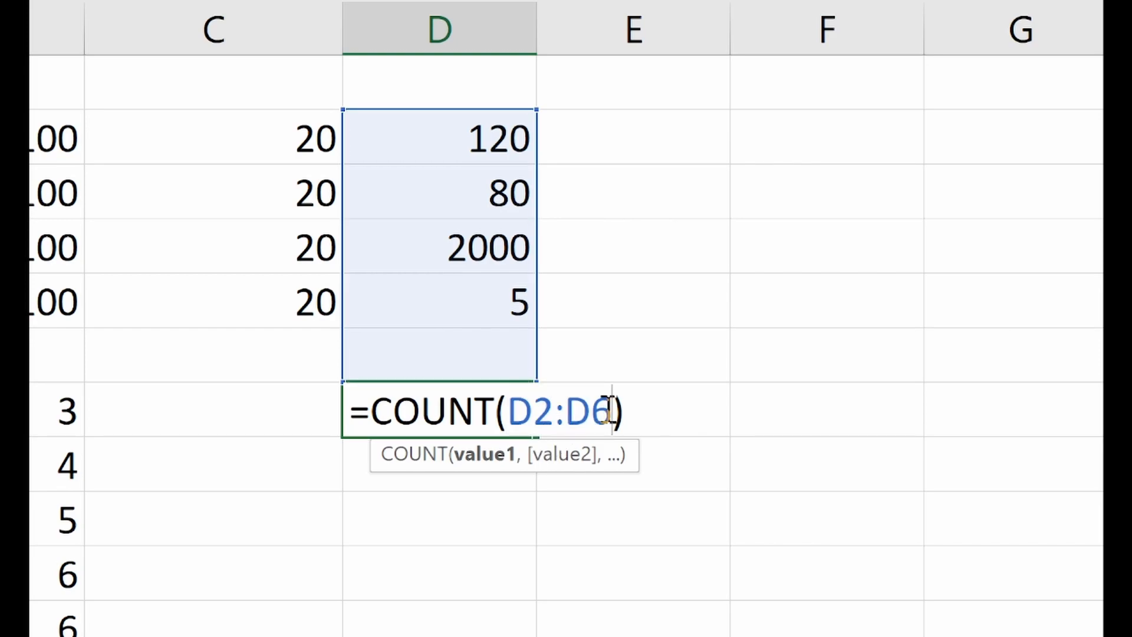
{"action": "key", "text": "shift+Left"}
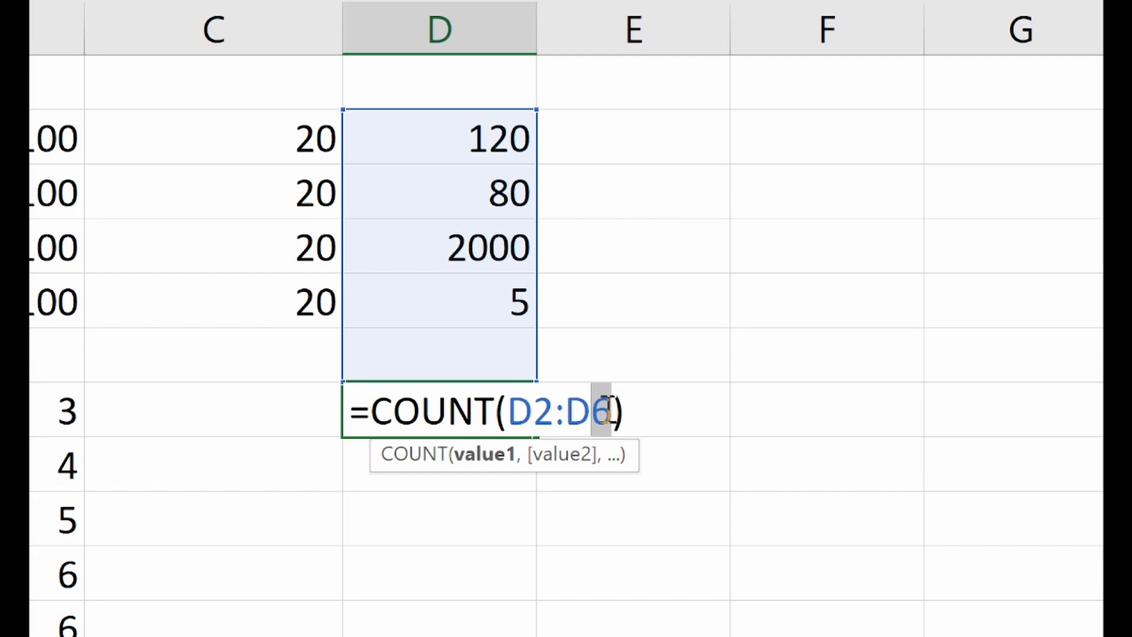
{"action": "type", "text": "5"}
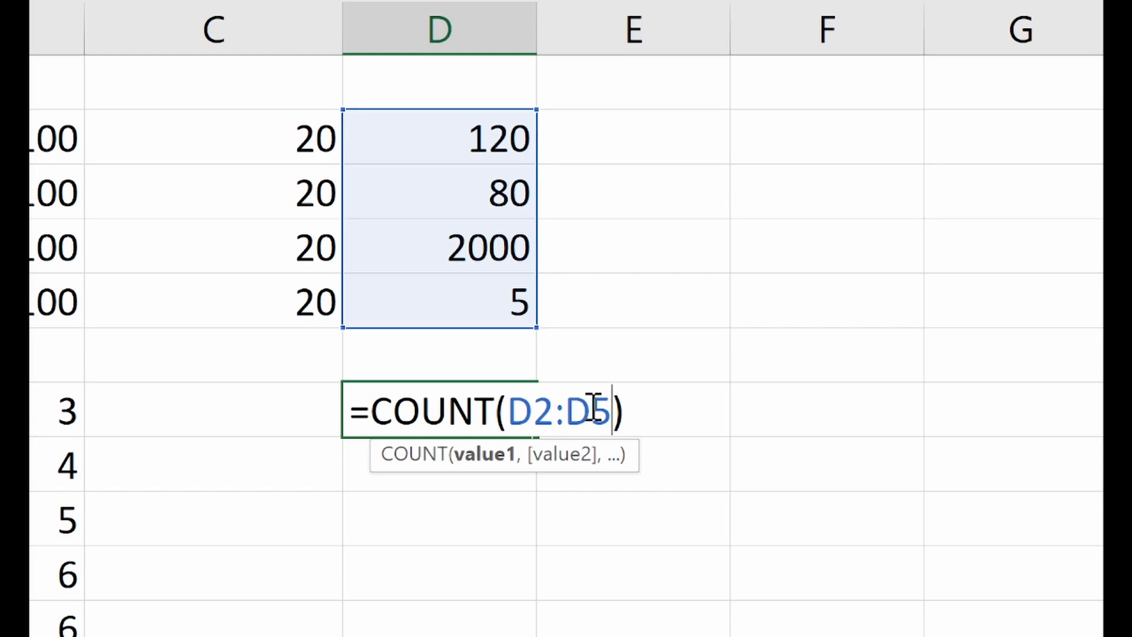
{"action": "double_click", "coordinate": [560, 416]}
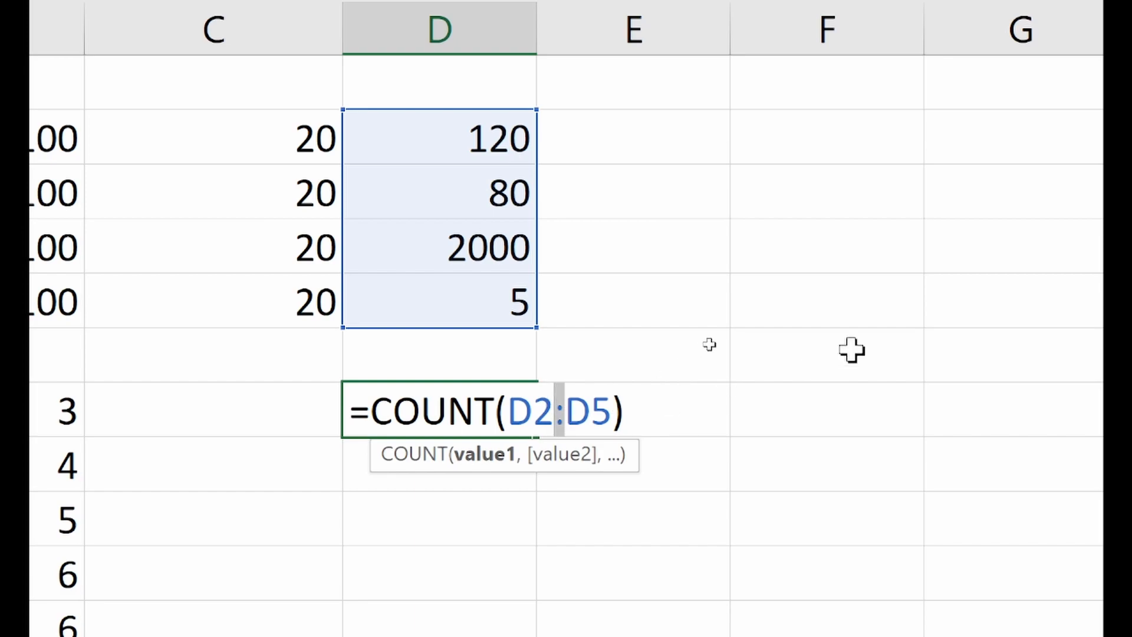
{"action": "left_click", "coordinate": [531, 413]}
{"action": "double_click", "coordinate": [531, 412]}
{"action": "left_click", "coordinate": [589, 411]}
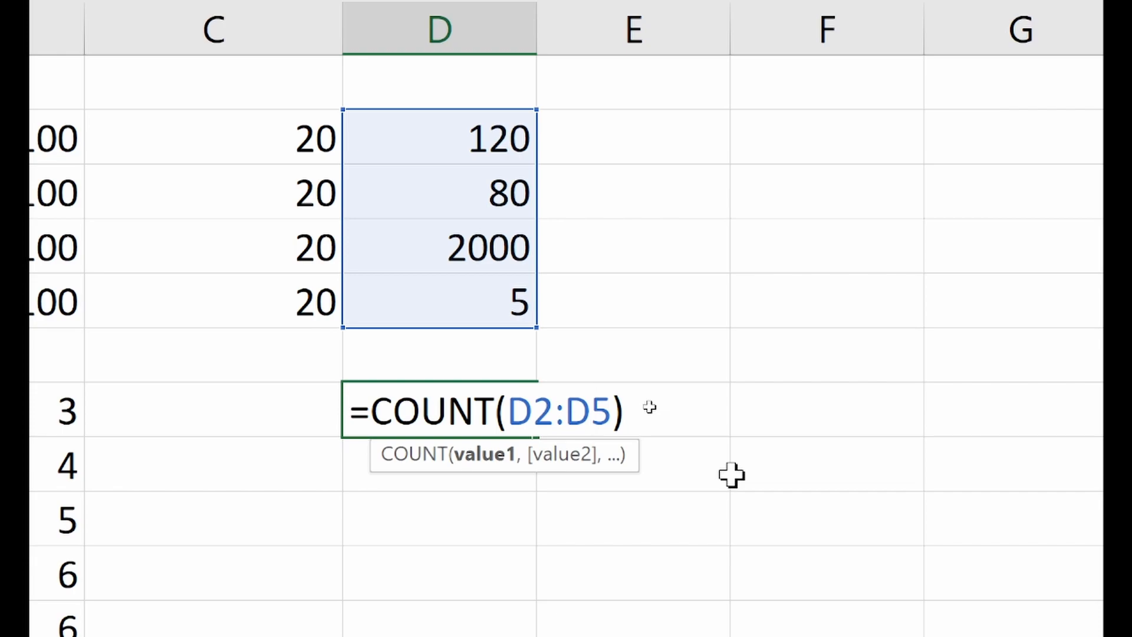
{"action": "key", "text": "Return"}
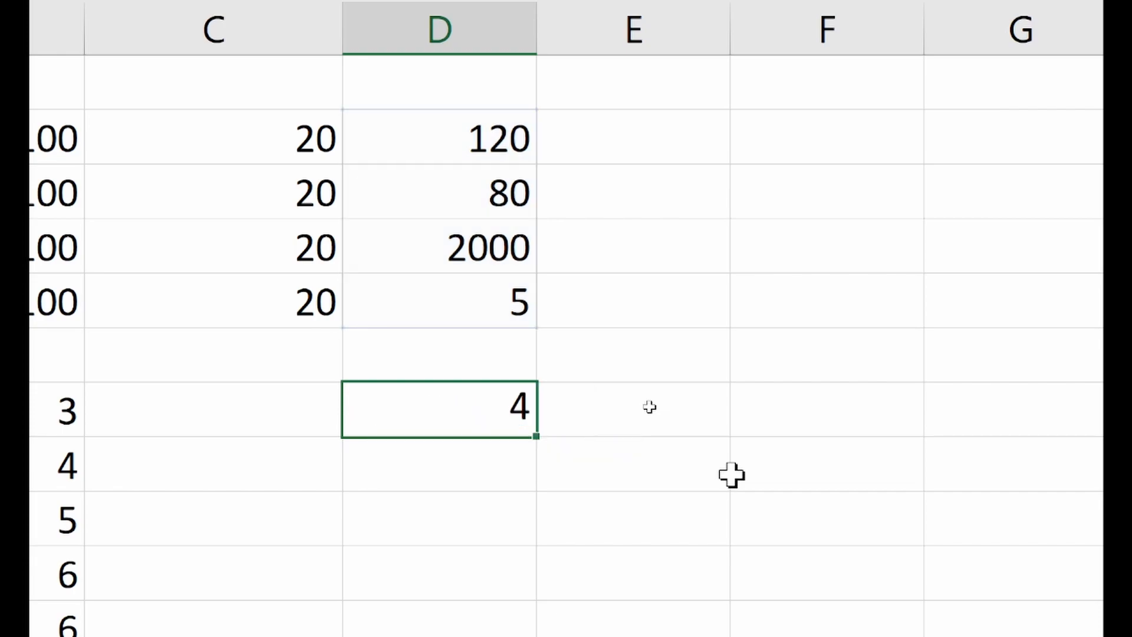
{"action": "key", "text": "Up"}
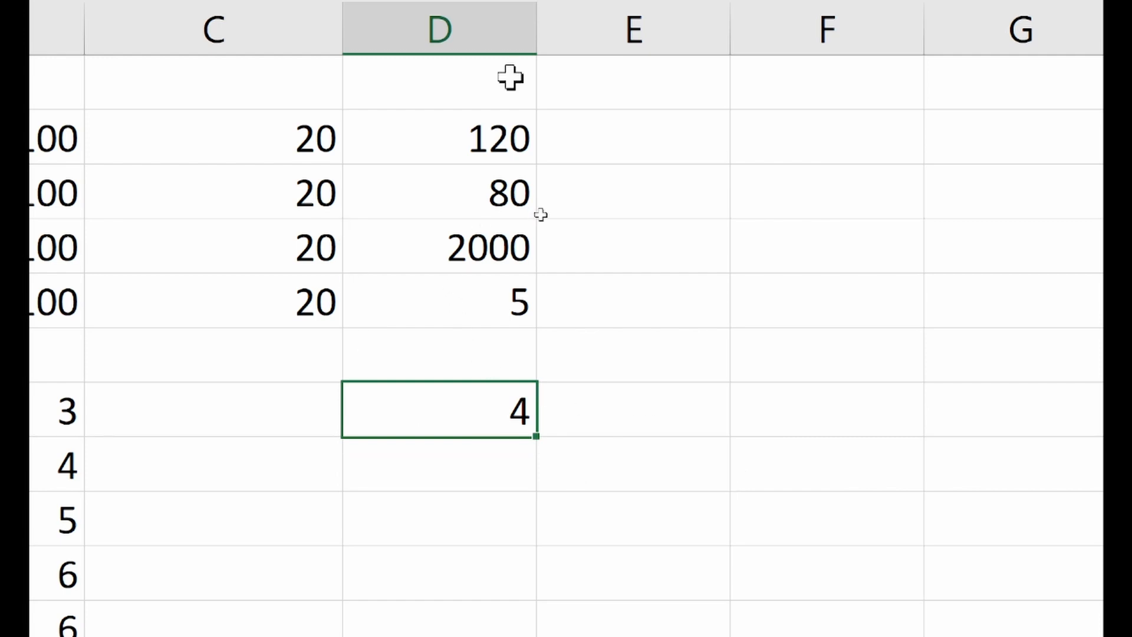
Step: Check the counted cells D2 to D5 against the result in D7, and view the functions offered by AutoSum
{"action": "left_click", "coordinate": [497, 134]}
{"action": "left_click", "coordinate": [475, 235]}
{"action": "left_click", "coordinate": [485, 195]}
{"action": "left_click", "coordinate": [484, 250]}
{"action": "left_click", "coordinate": [481, 285]}
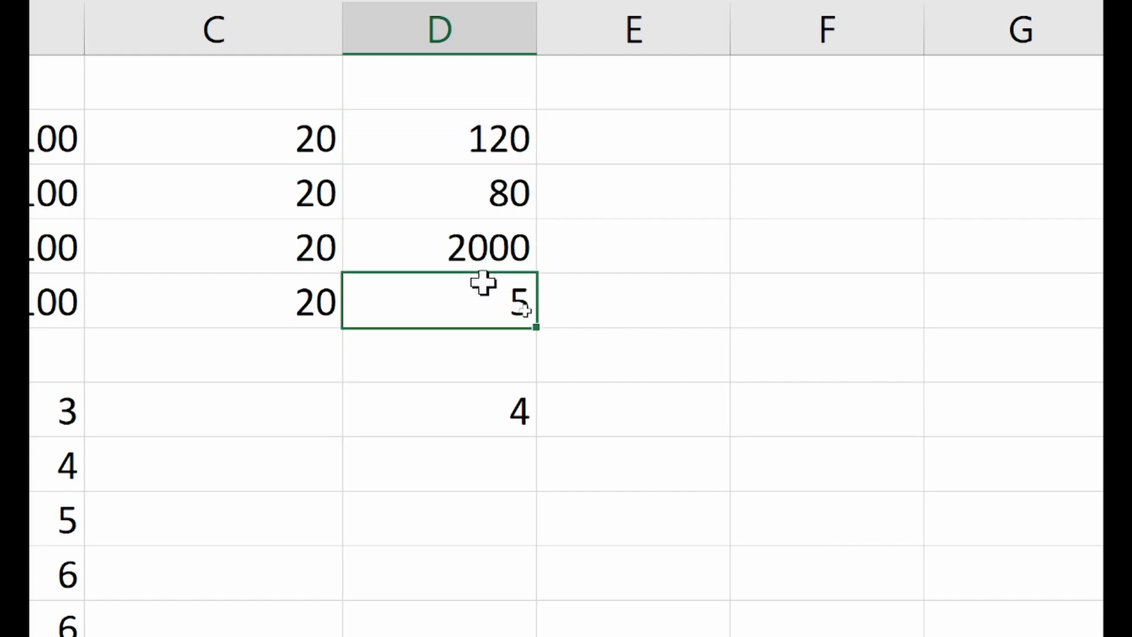
{"action": "left_click", "coordinate": [482, 412]}
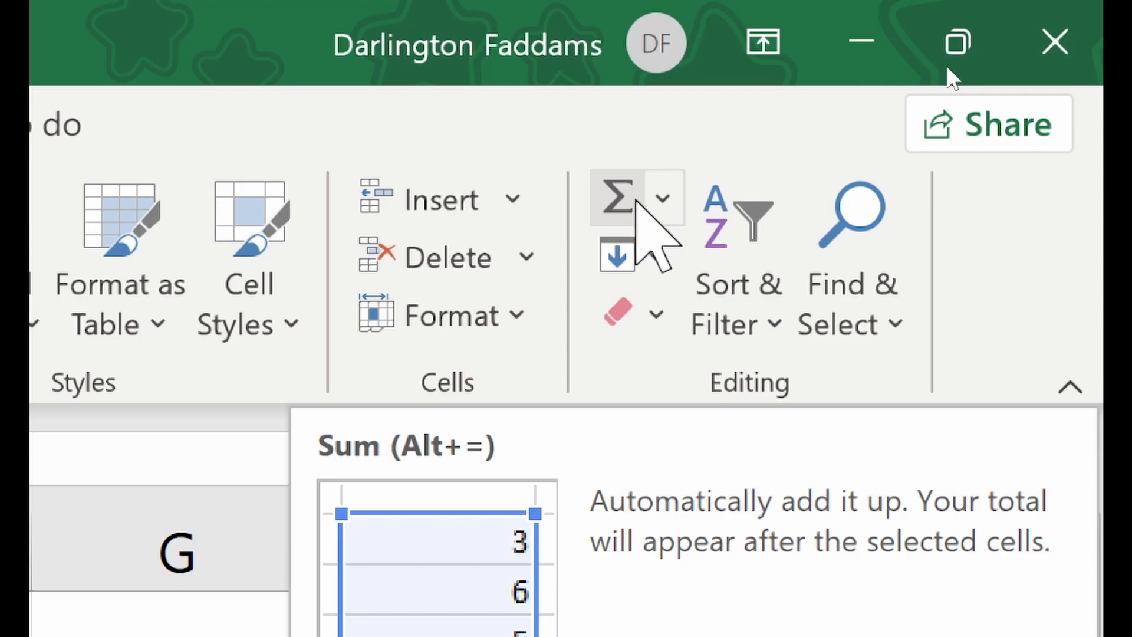
{"action": "left_click", "coordinate": [661, 198]}
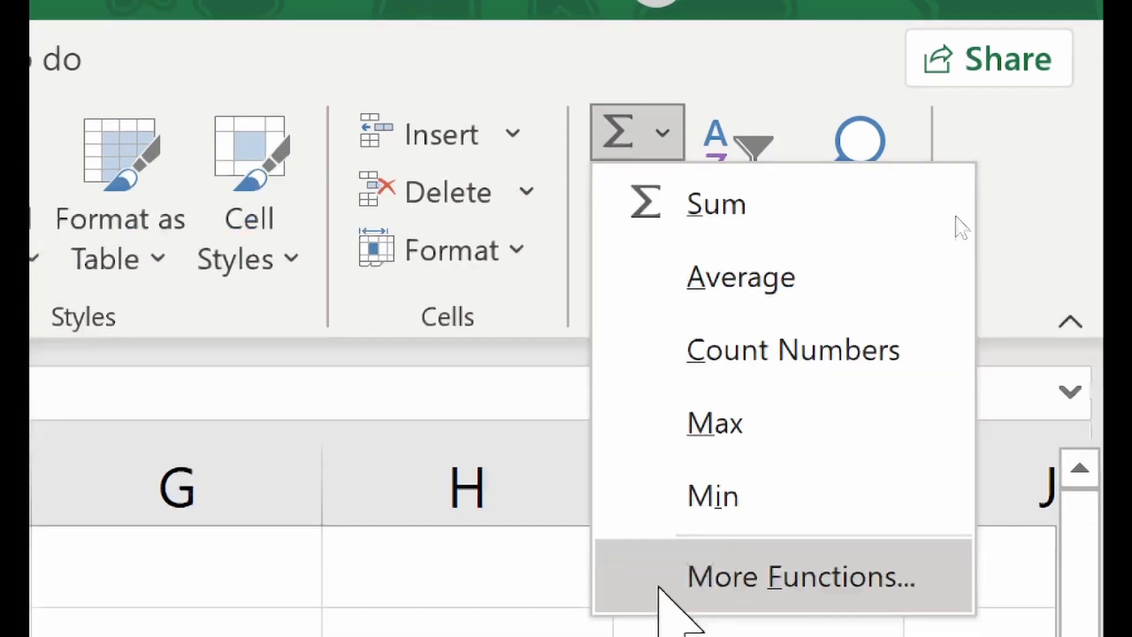
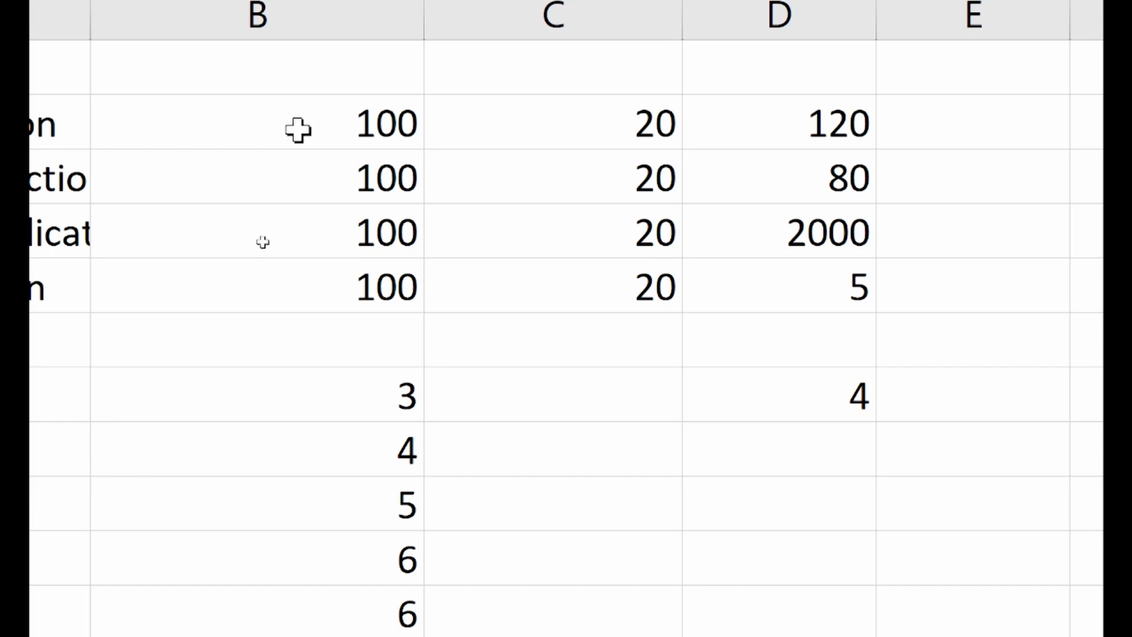
Step: Apply the Accounting number format to the Addition row's first value in B2
{"action": "left_click", "coordinate": [218, 119]}
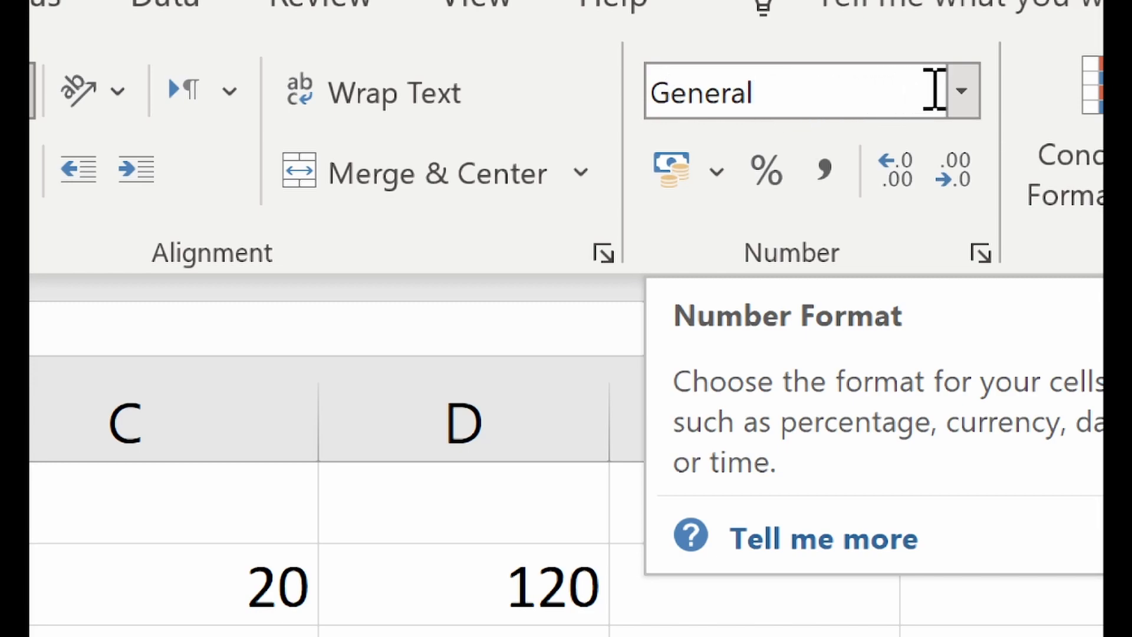
{"action": "left_click", "coordinate": [969, 91]}
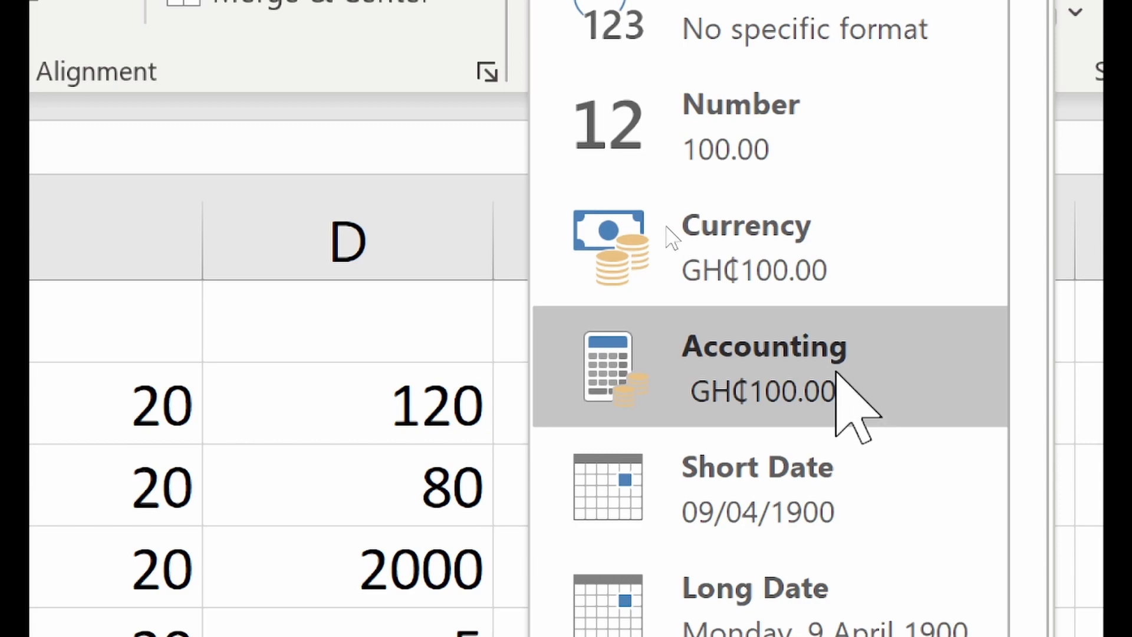
{"action": "left_click", "coordinate": [797, 368]}
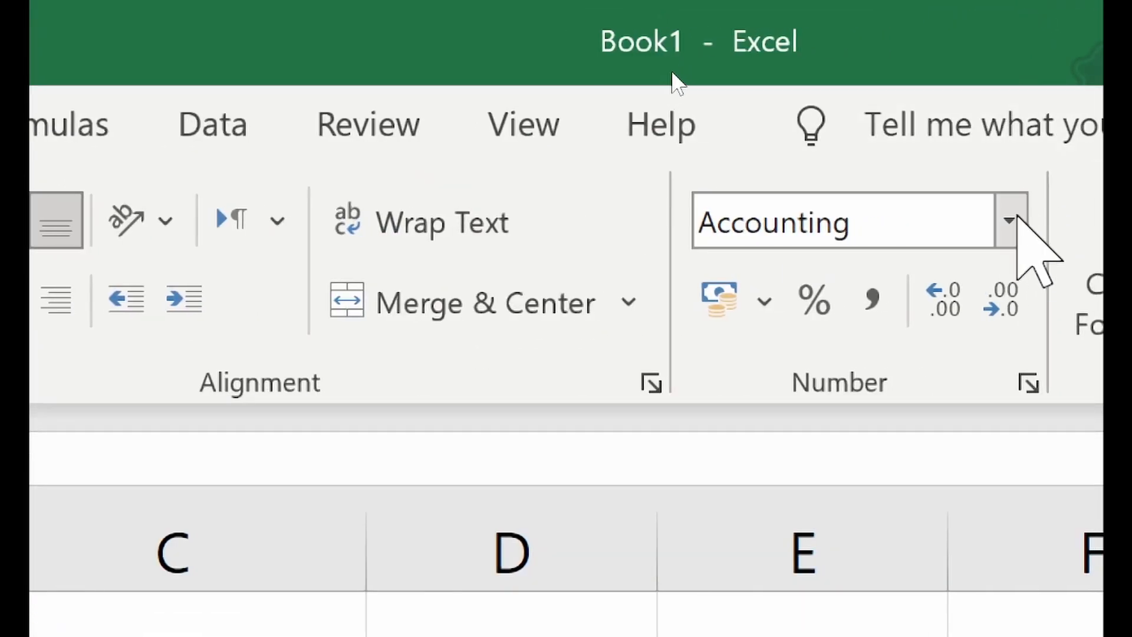
Step: Set the currency symbol of B2's Accounting format to GHC in the detailed number format settings
{"action": "left_click", "coordinate": [1010, 219]}
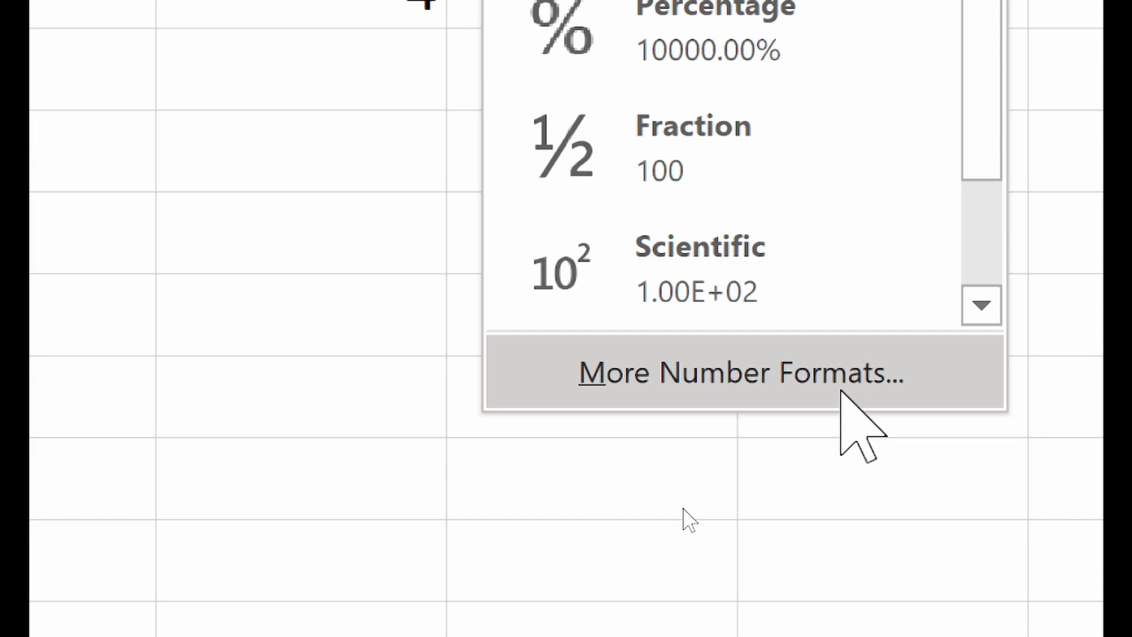
{"action": "left_click", "coordinate": [841, 391]}
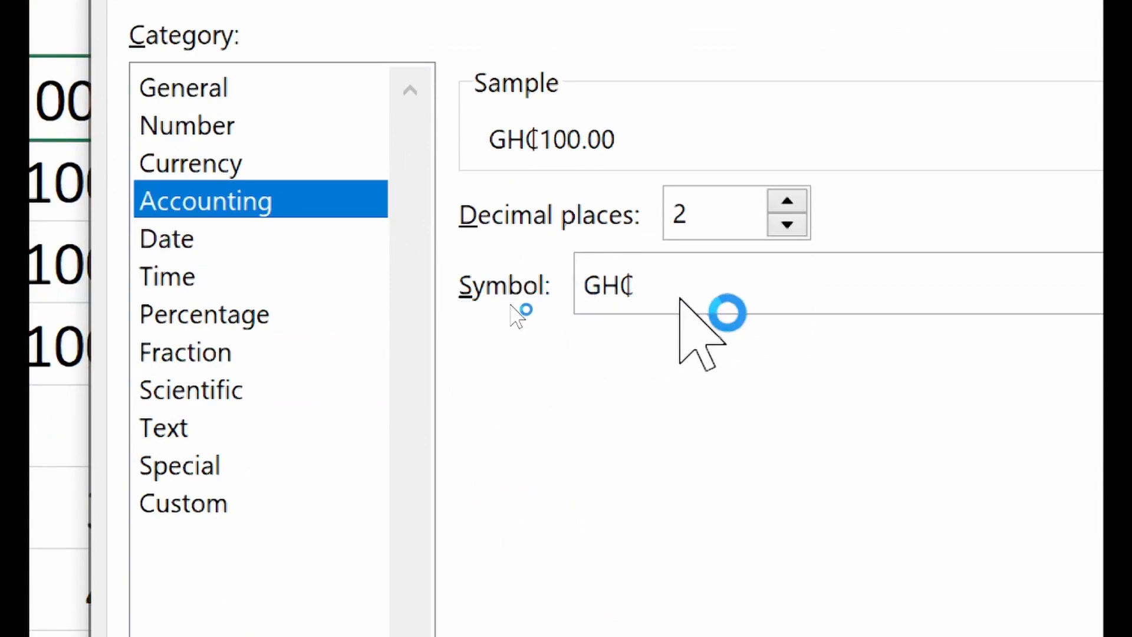
{"action": "left_click", "coordinate": [680, 299]}
{"action": "left_click", "coordinate": [677, 296]}
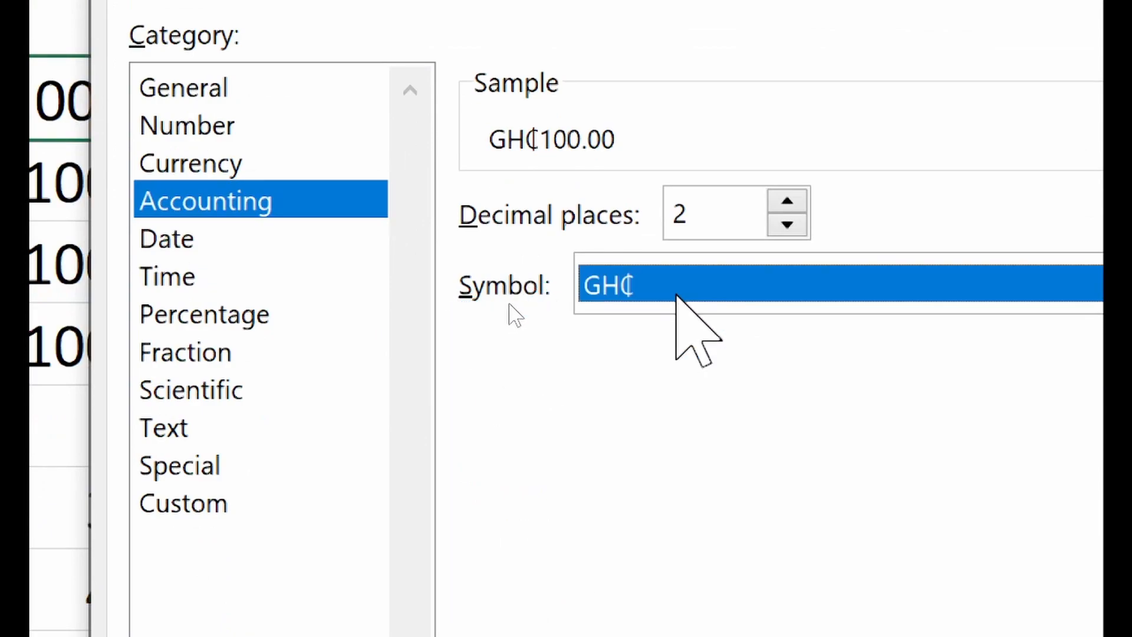
{"action": "left_click", "coordinate": [677, 297]}
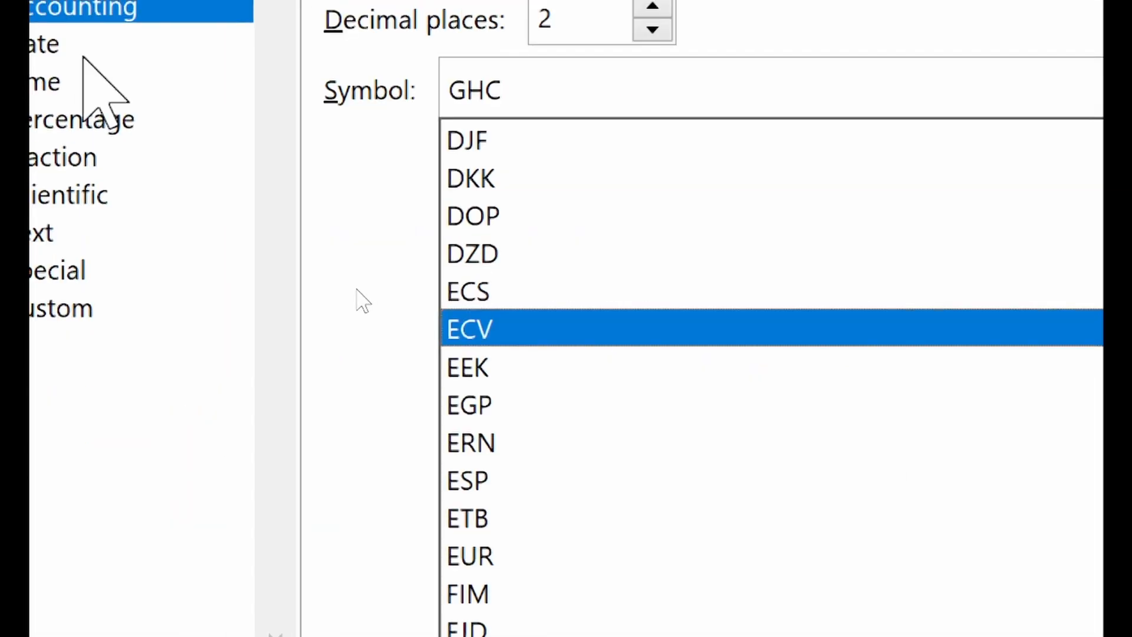
{"action": "left_click", "coordinate": [592, 109]}
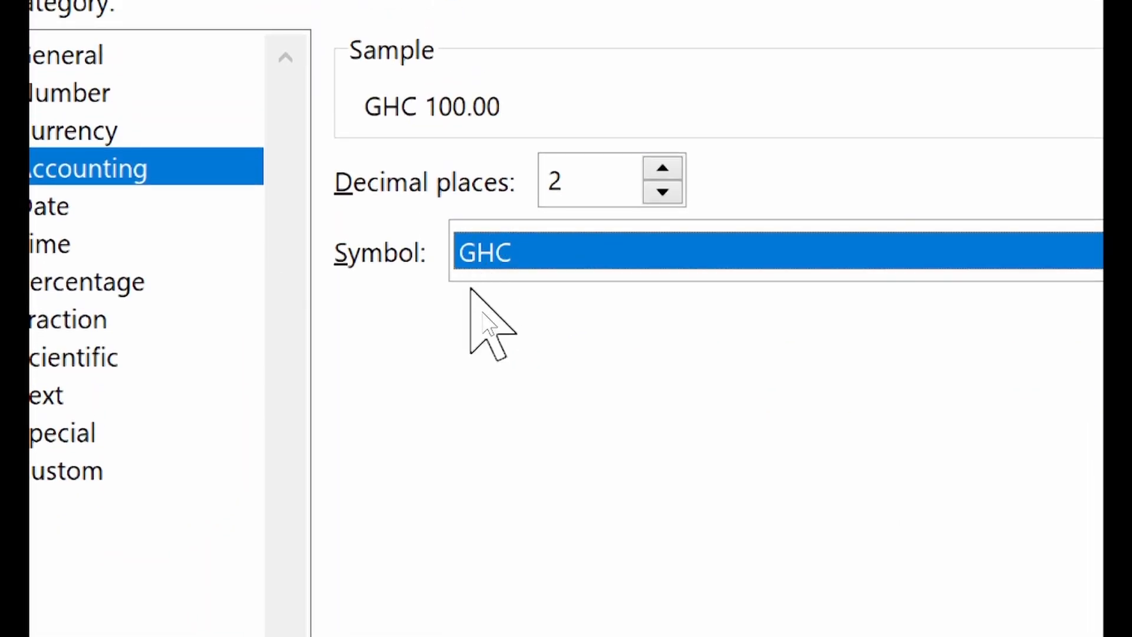
{"action": "left_click", "coordinate": [508, 260]}
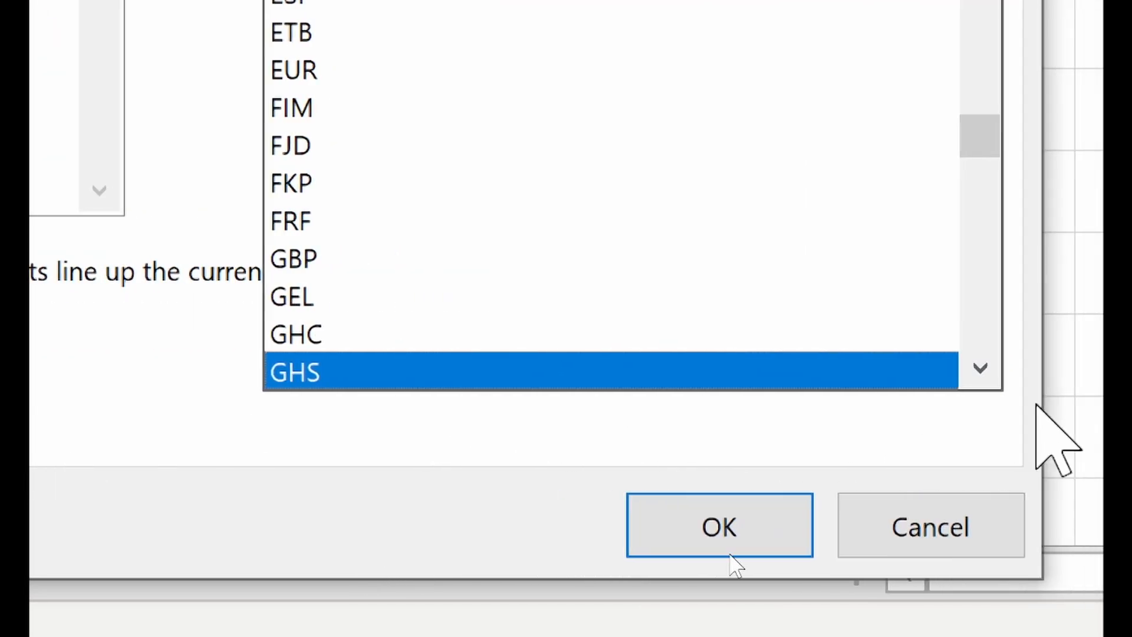
{"action": "left_click", "coordinate": [978, 367]}
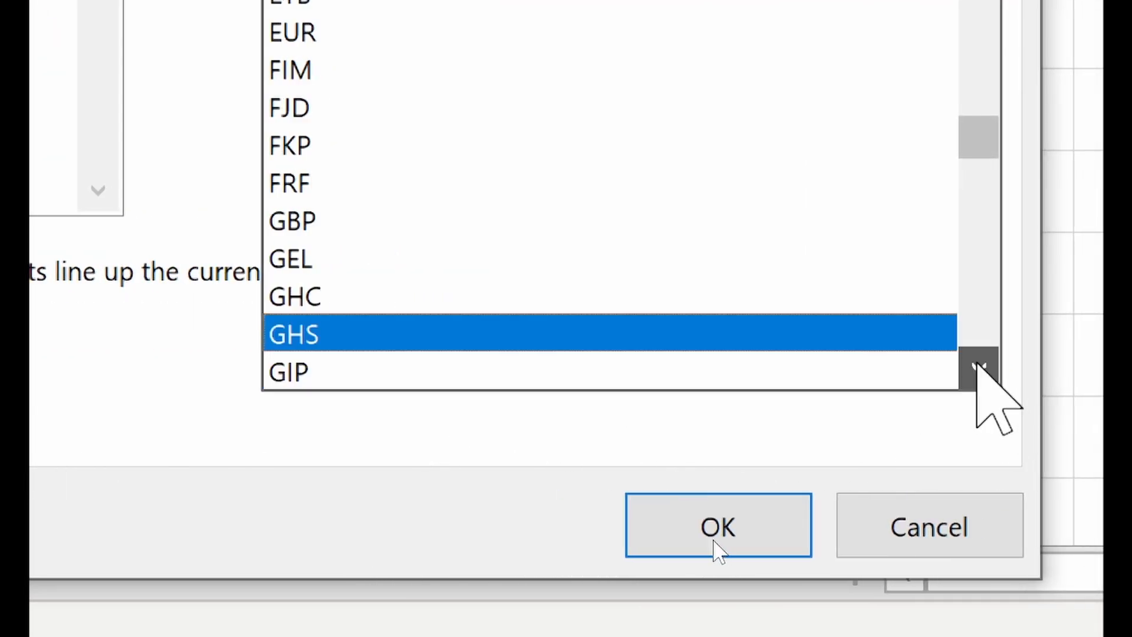
{"action": "left_click", "coordinate": [276, 289]}
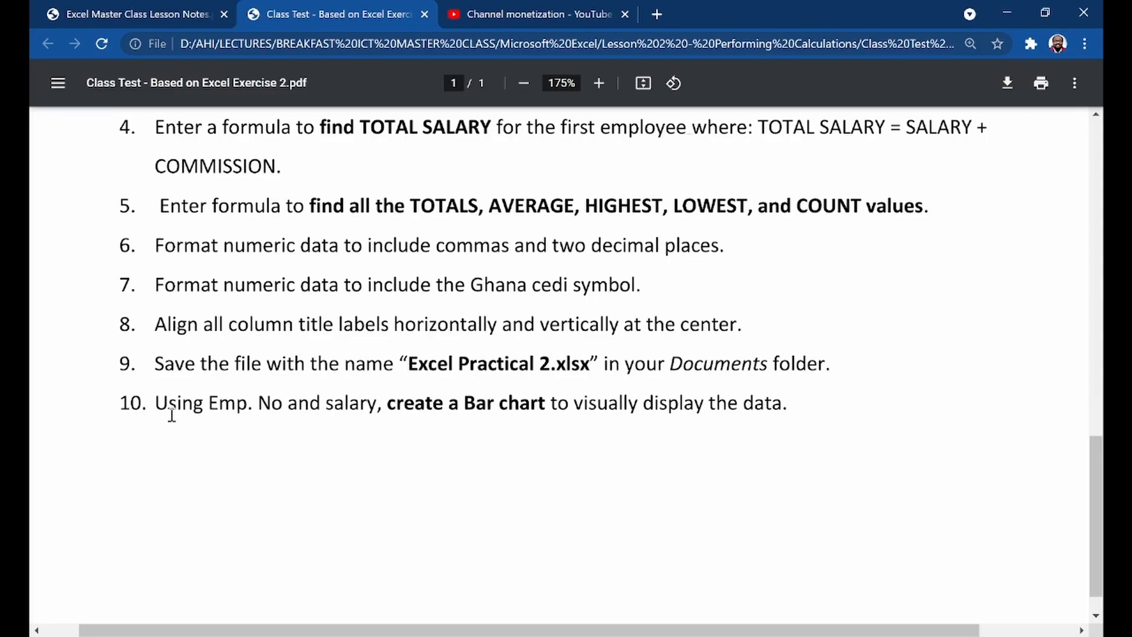
Step: Read task 10 in the Class Test PDF, noting which columns the bar chart uses
{"action": "double_click", "coordinate": [178, 406]}
{"action": "left_click", "coordinate": [234, 406]}
{"action": "double_click", "coordinate": [360, 406]}
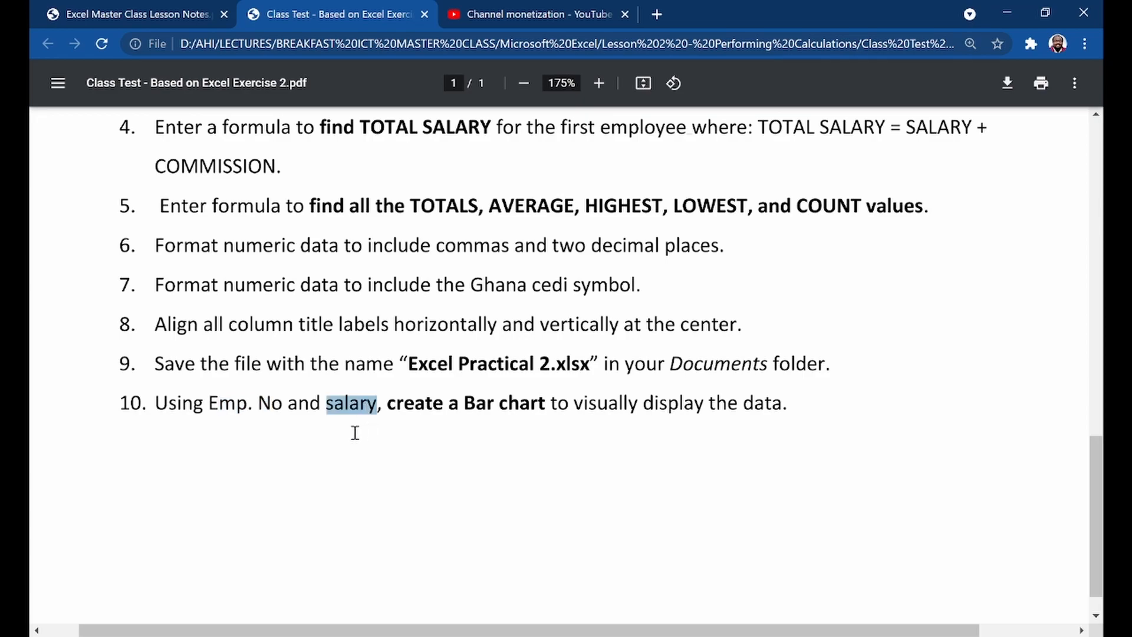
{"action": "left_click", "coordinate": [260, 414]}
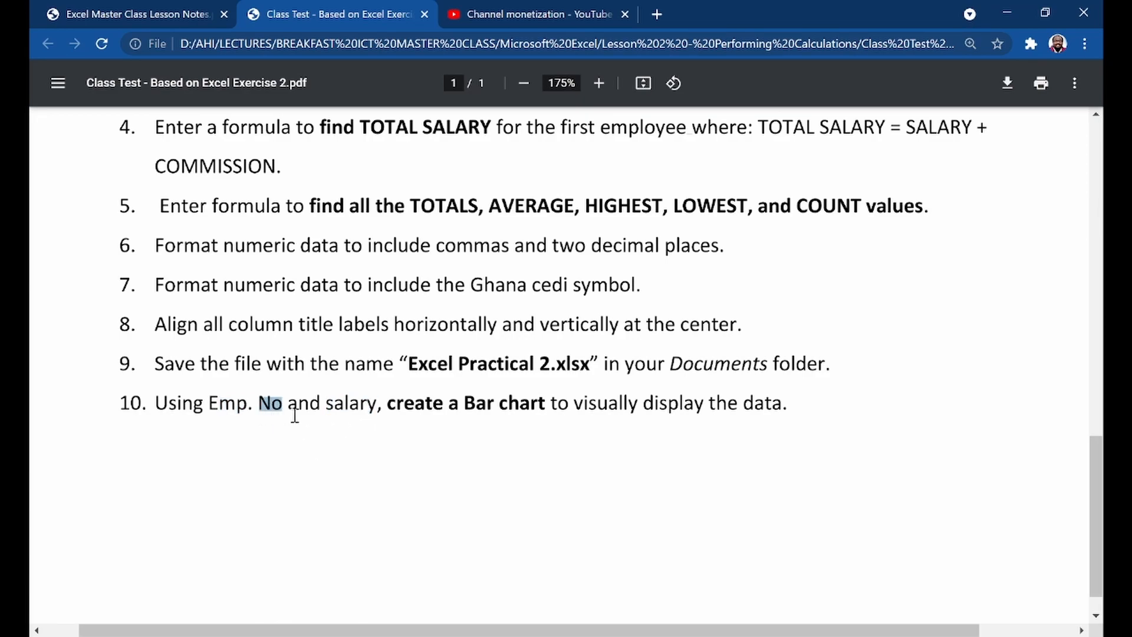
{"action": "double_click", "coordinate": [353, 407]}
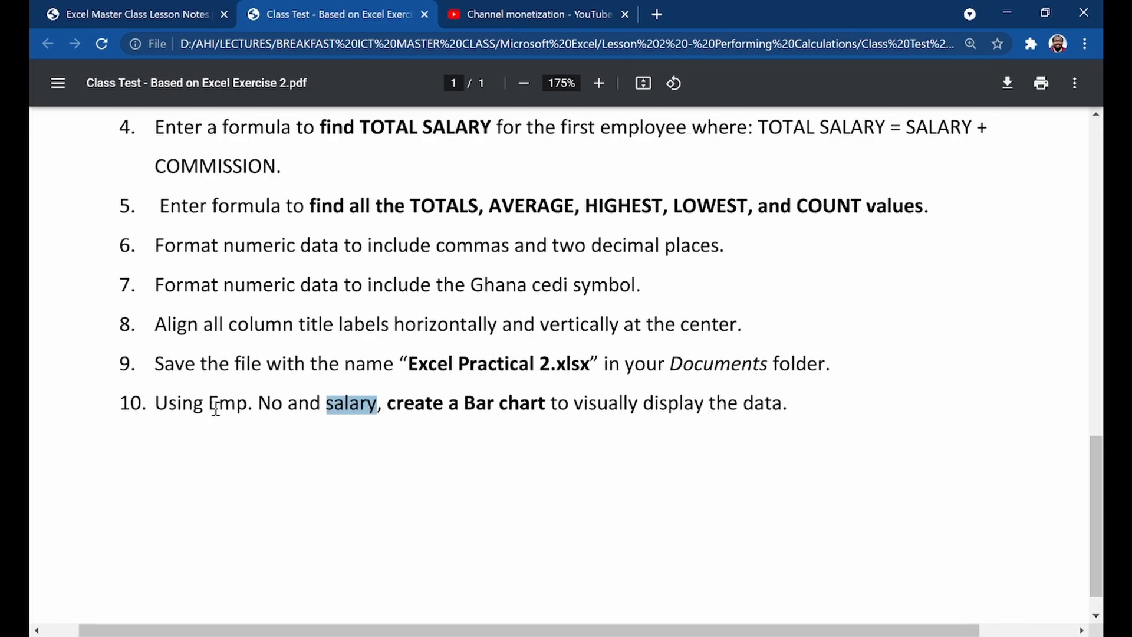
{"action": "left_click_drag", "start_coordinate": [211, 406], "coordinate": [267, 406]}
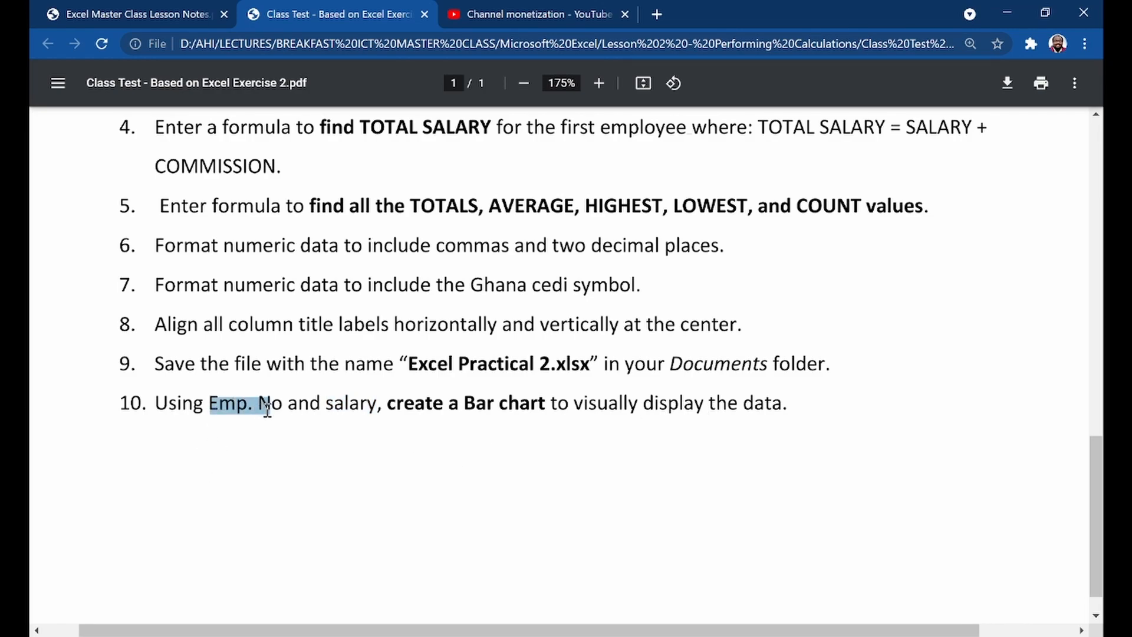
{"action": "left_click", "coordinate": [280, 409]}
{"action": "double_click", "coordinate": [362, 404]}
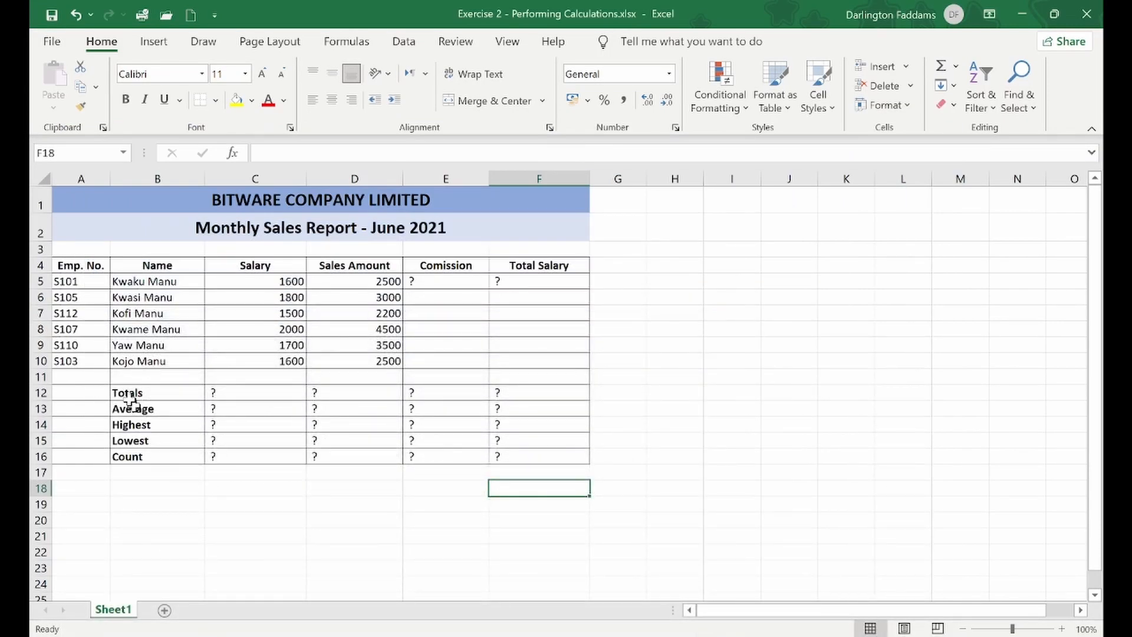
{"action": "left_click_drag", "start_coordinate": [87, 282], "coordinate": [71, 361]}
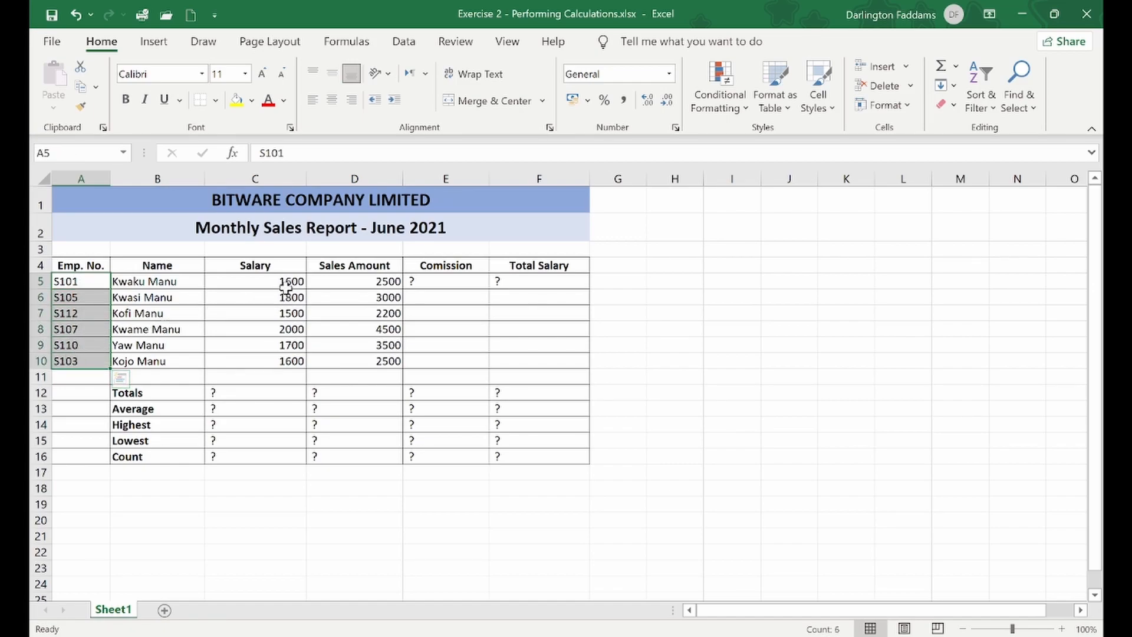
{"action": "left_click_drag", "start_coordinate": [286, 285], "coordinate": [277, 358]}
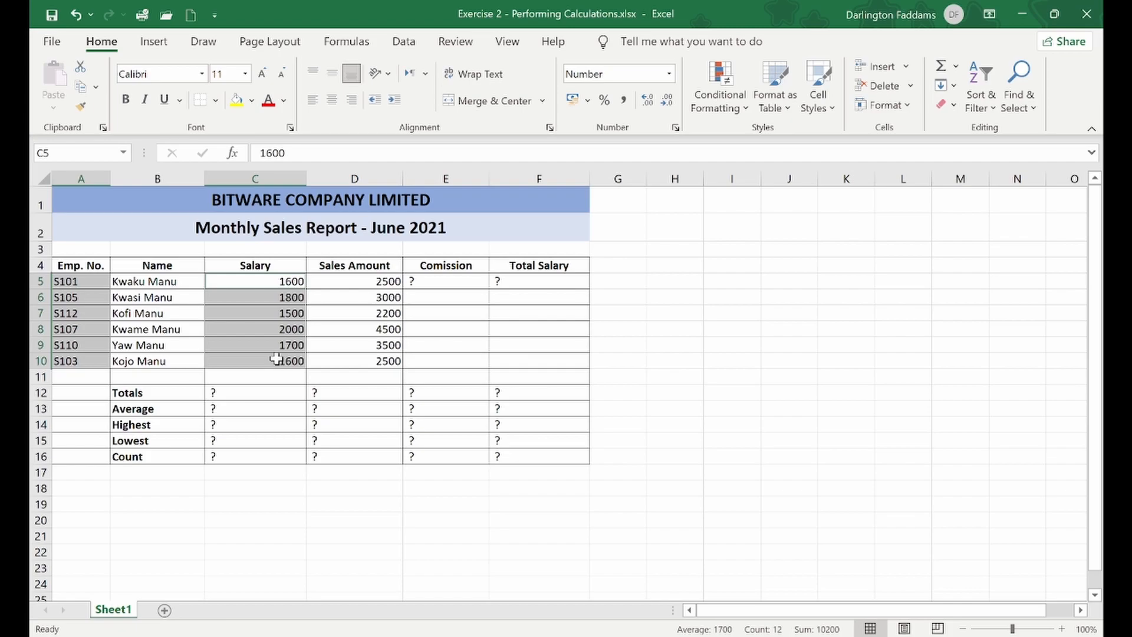
{"action": "left_click", "coordinate": [214, 373]}
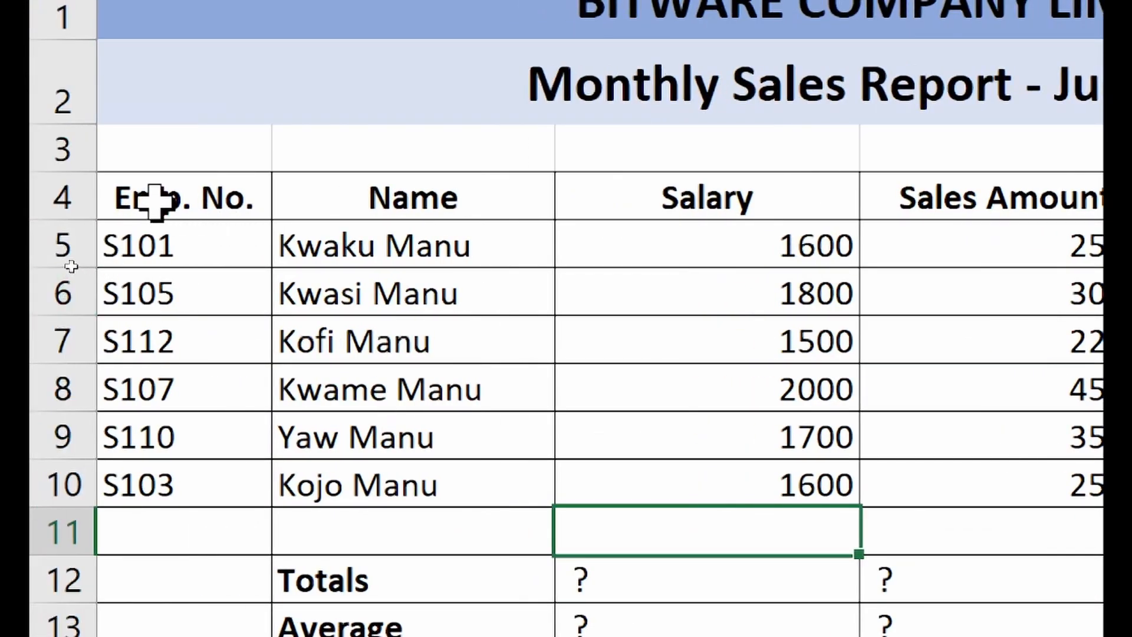
Step: Insert a 2-D clustered bar chart from the Emp. No. cells A4:A10 and the Salary cells C4:C10, headings included
{"action": "left_click_drag", "start_coordinate": [157, 192], "coordinate": [142, 492]}
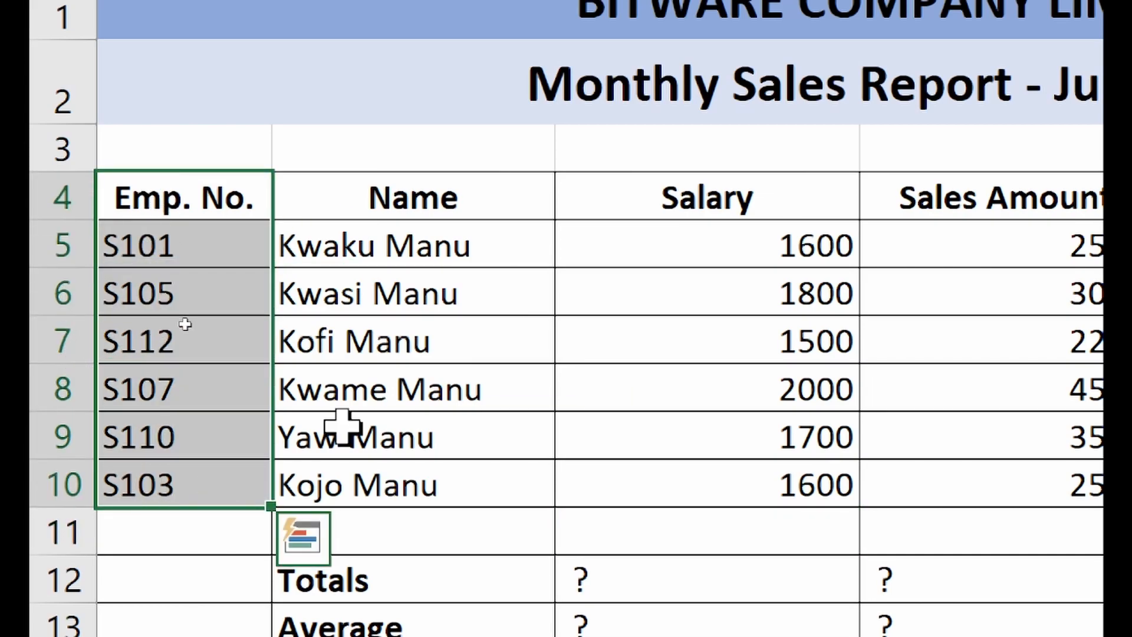
{"action": "left_click_drag", "start_coordinate": [649, 206], "coordinate": [642, 497]}
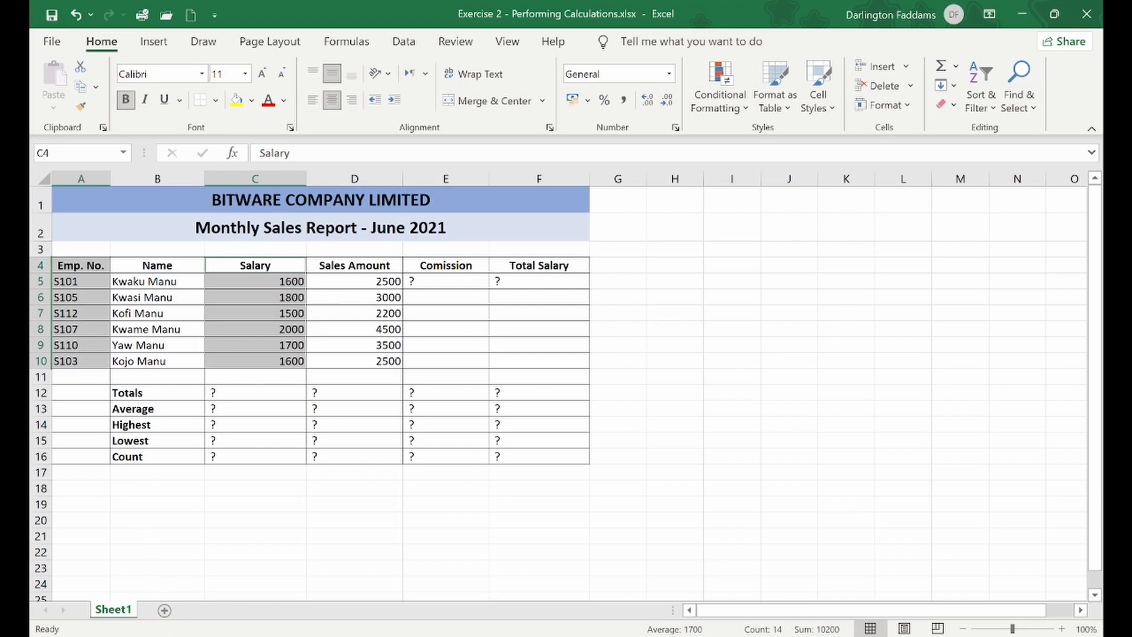
{"action": "key", "text": "alt+Tab"}
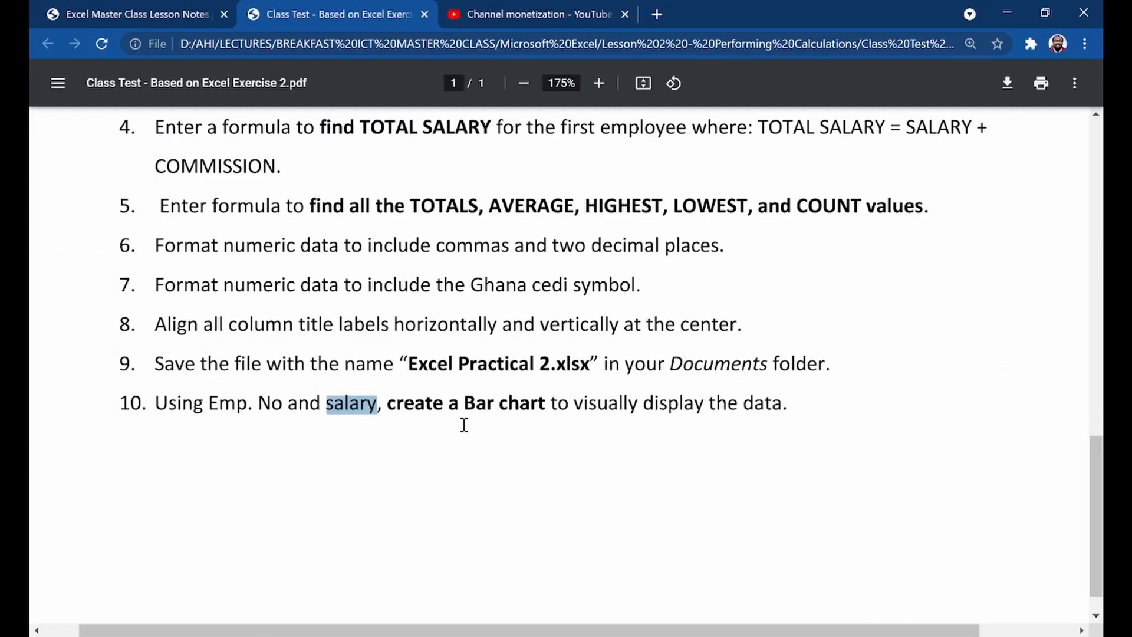
{"action": "key", "text": "alt+Tab"}
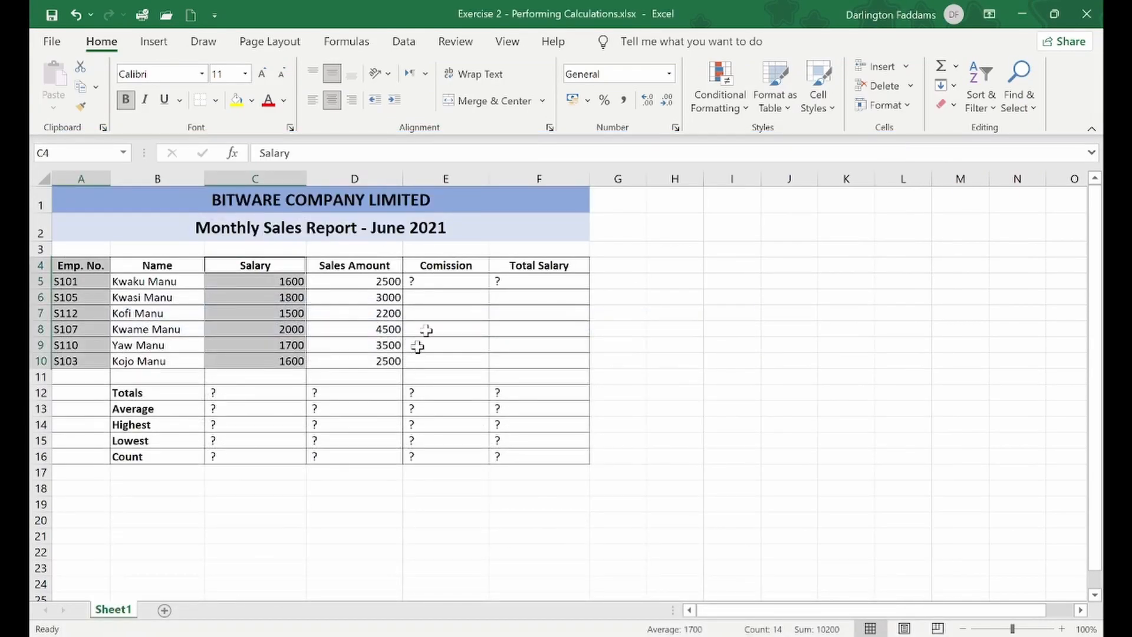
{"action": "left_click", "coordinate": [155, 42]}
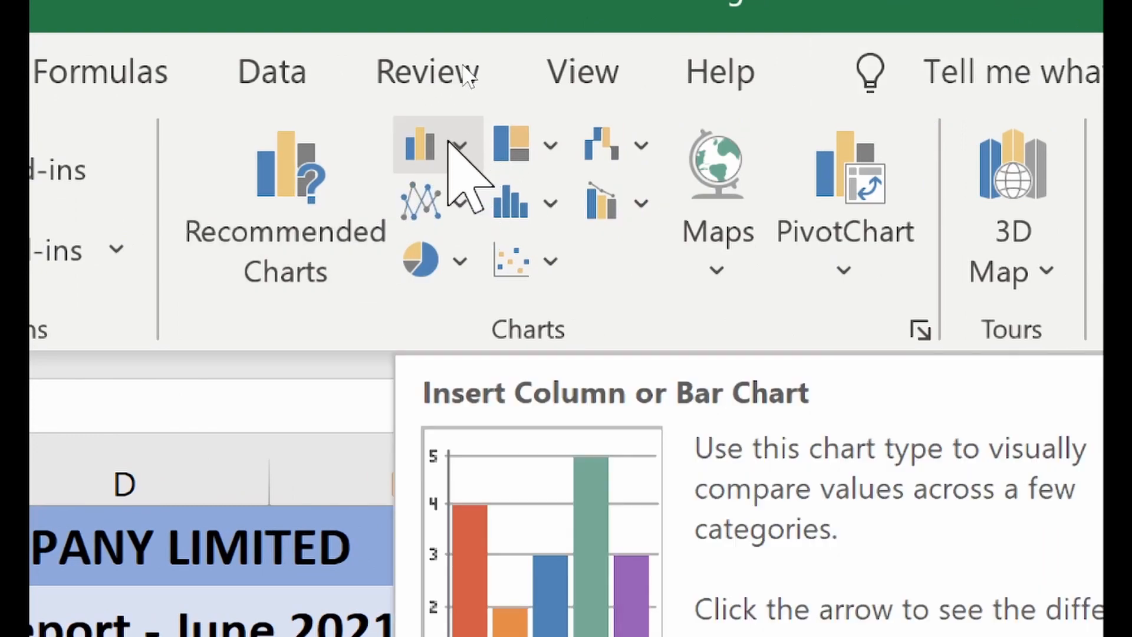
{"action": "left_click", "coordinate": [466, 144]}
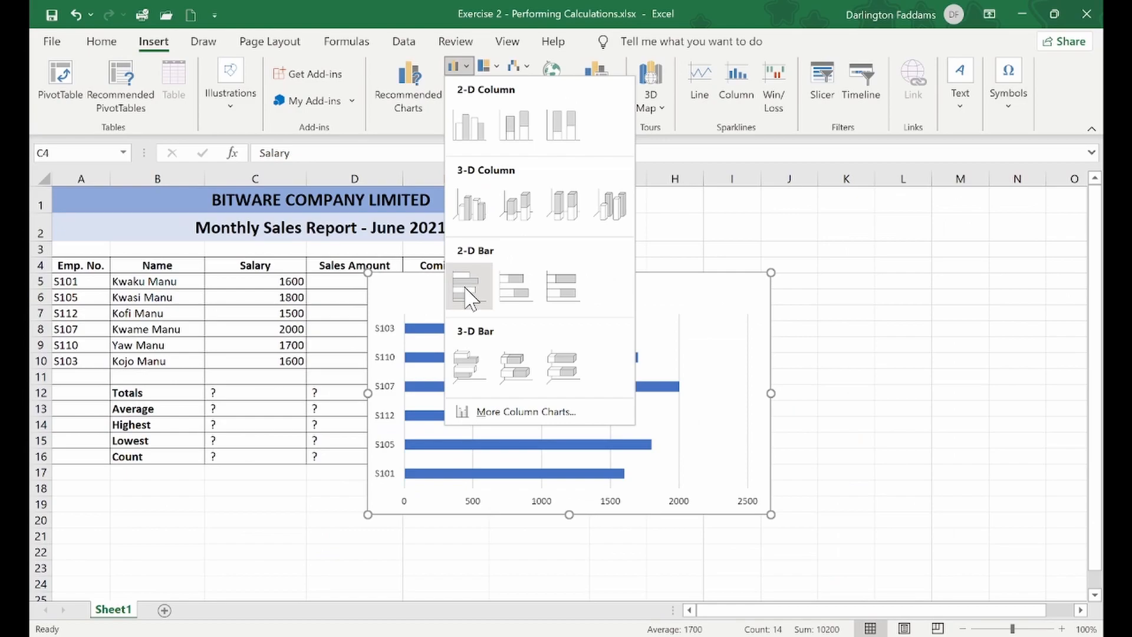
{"action": "left_click", "coordinate": [455, 272]}
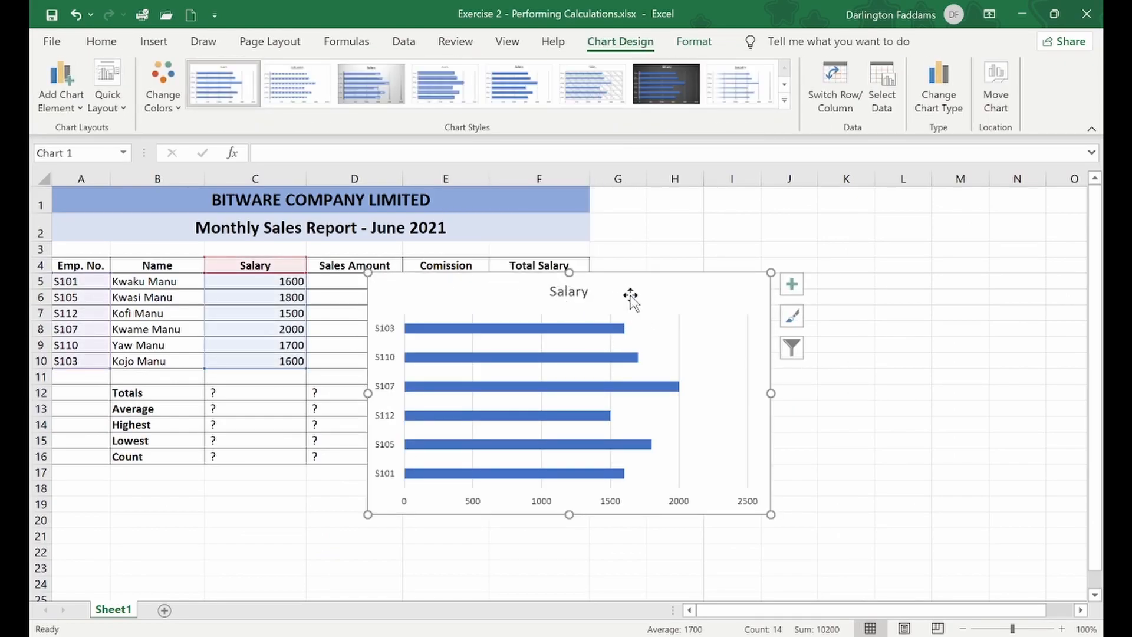
Step: Reposition the Salary bar chart into the empty area beside the table, over columns G to M
{"action": "left_click_drag", "start_coordinate": [631, 298], "coordinate": [856, 237]}
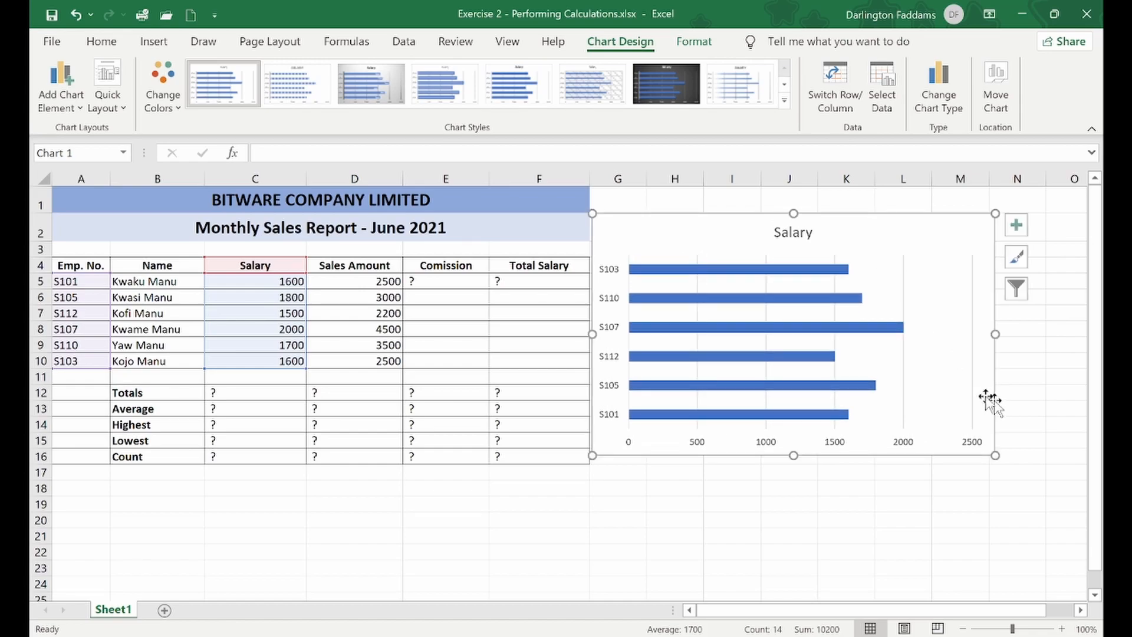
{"action": "left_click", "coordinate": [933, 260]}
{"action": "left_click_drag", "start_coordinate": [932, 264], "coordinate": [938, 266]}
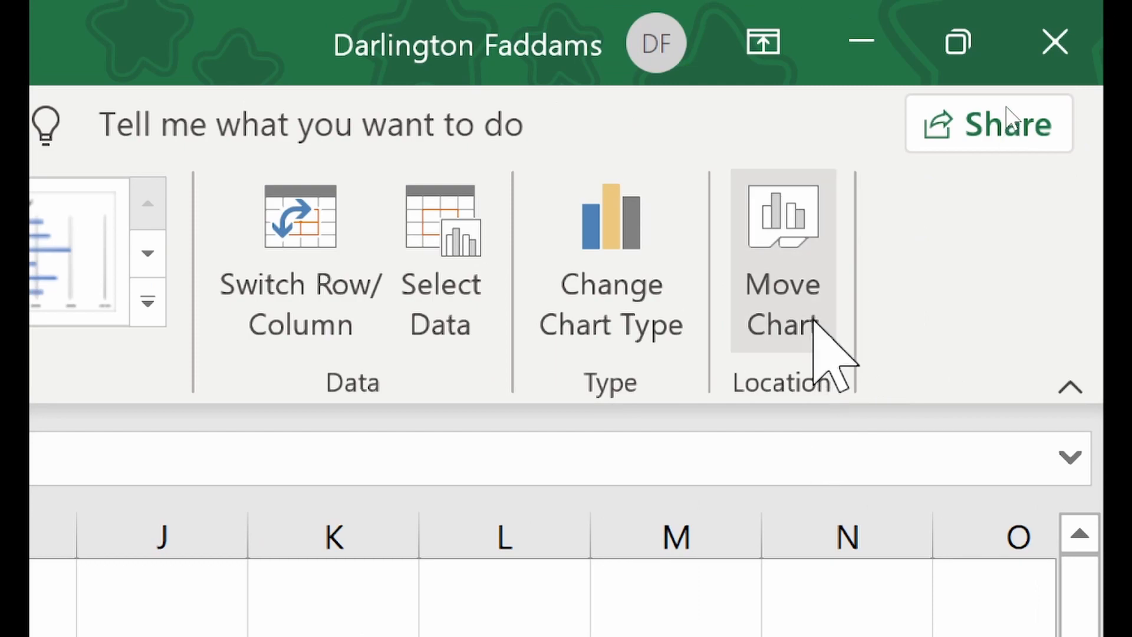
Step: Move the Salary bar chart to a new sheet named Chart1
{"action": "left_click", "coordinate": [807, 302]}
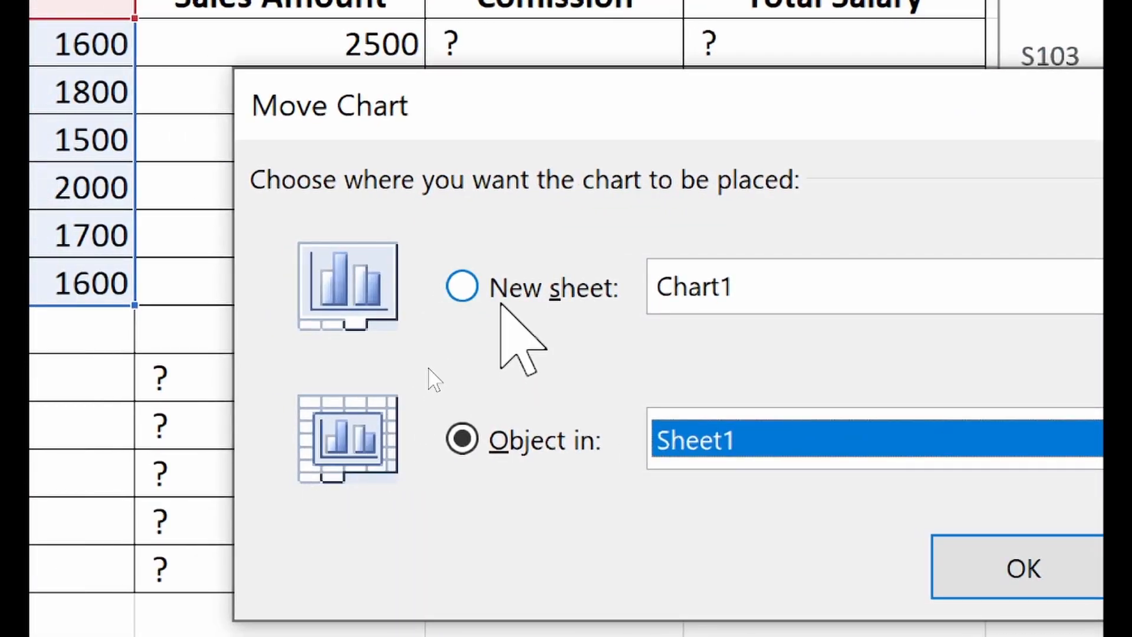
{"action": "left_click", "coordinate": [500, 302]}
{"action": "left_click", "coordinate": [798, 285]}
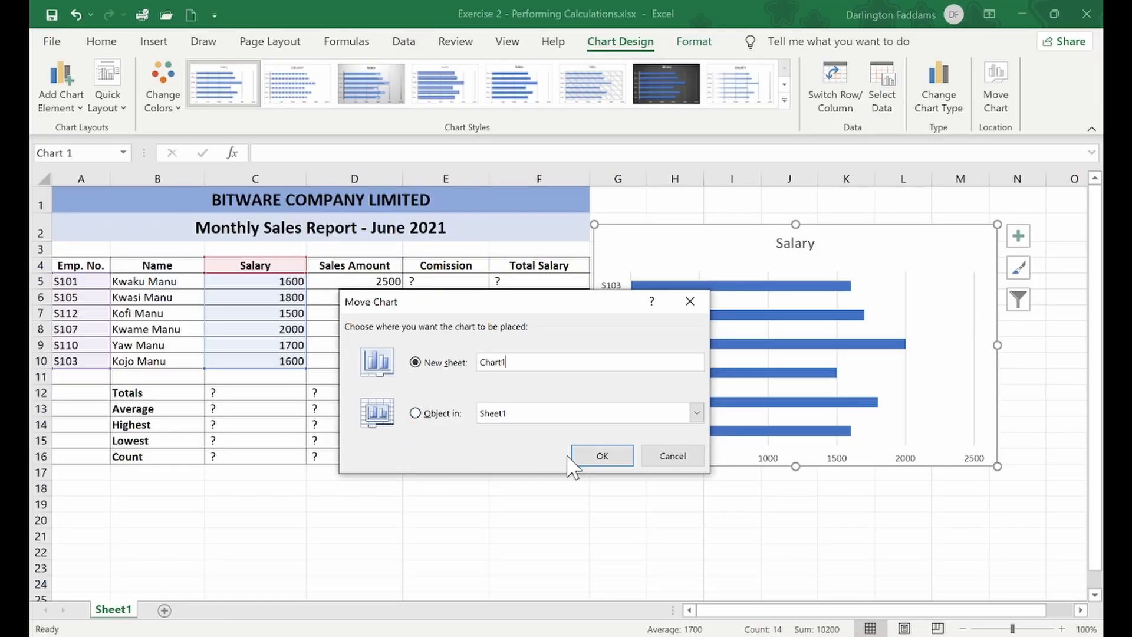
{"action": "left_click", "coordinate": [589, 454]}
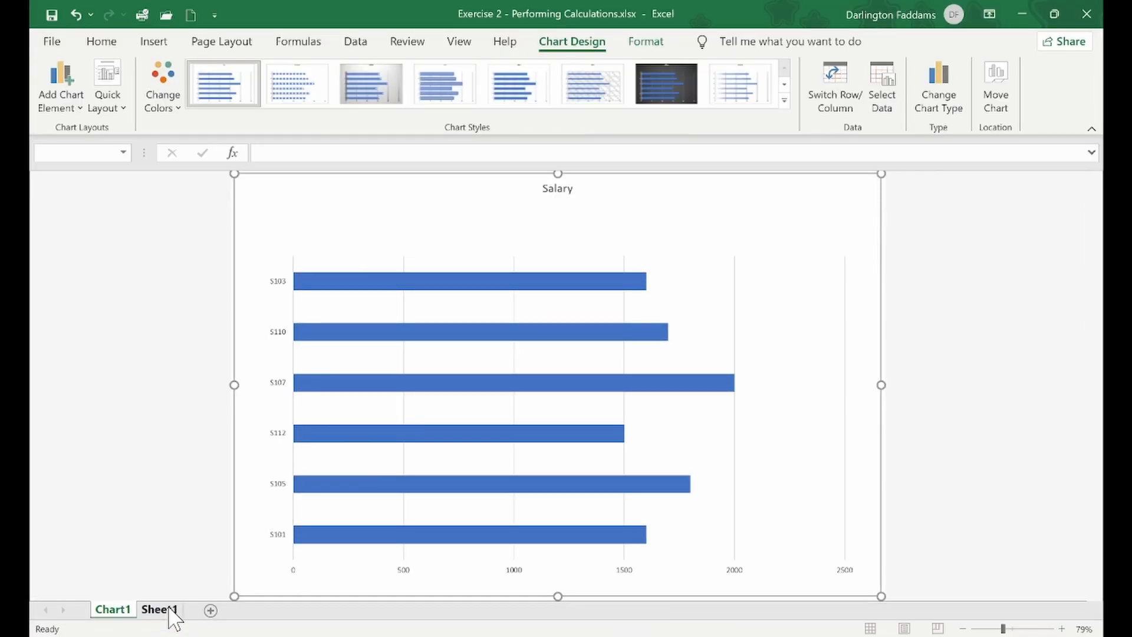
Step: View Sheet1 and the Chart1 sheet in turn, ending on Sheet1
{"action": "left_click", "coordinate": [348, 593]}
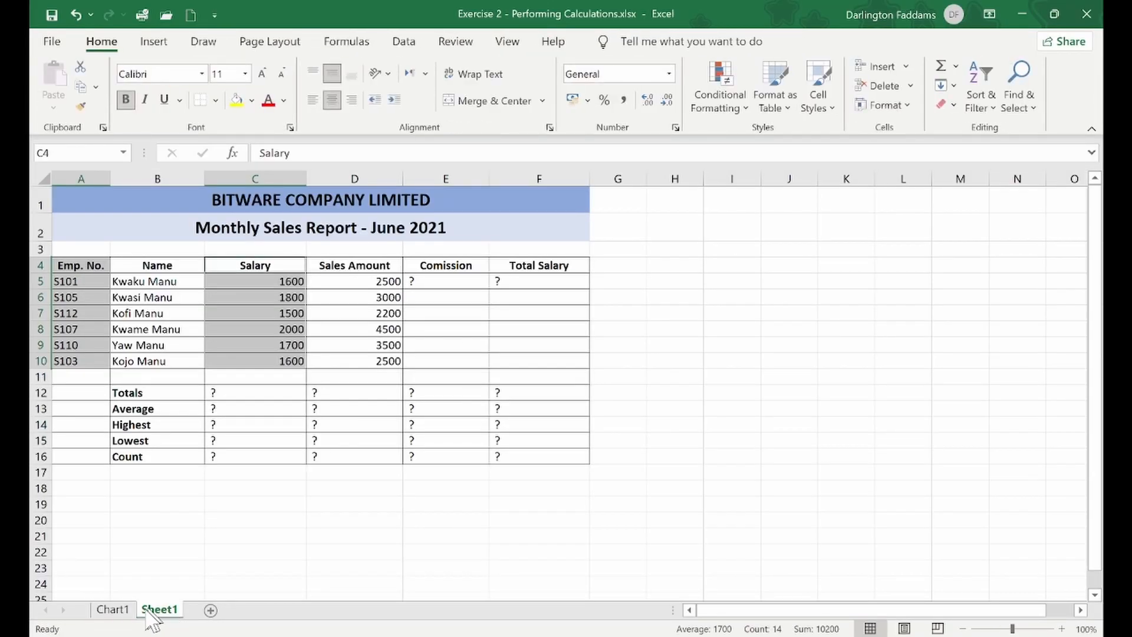
{"action": "left_click", "coordinate": [125, 614]}
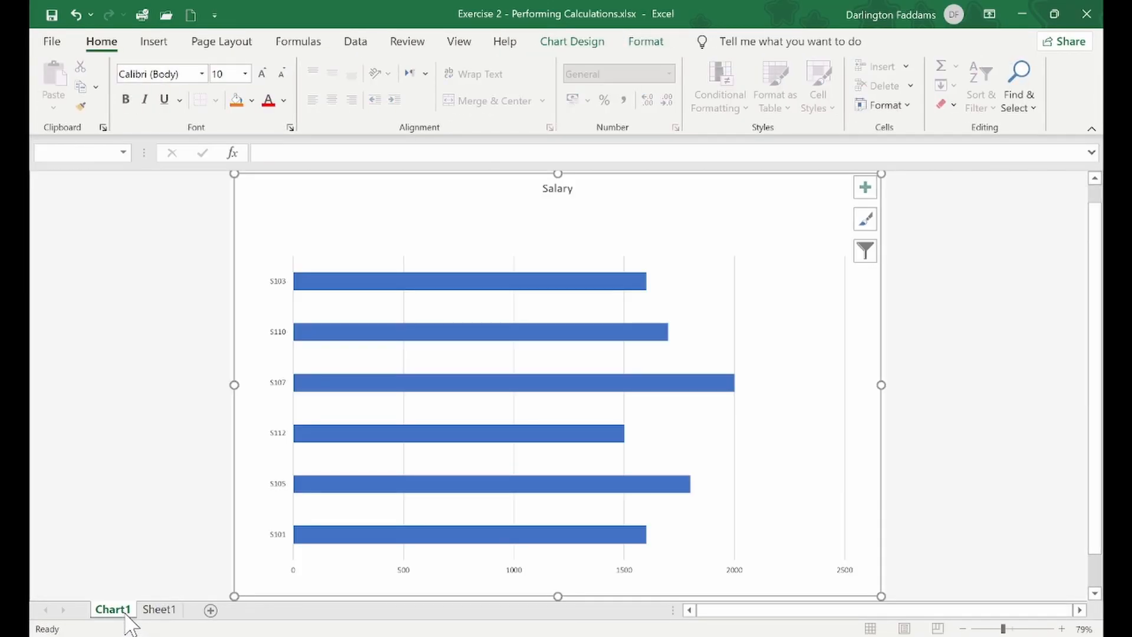
{"action": "left_click", "coordinate": [159, 610]}
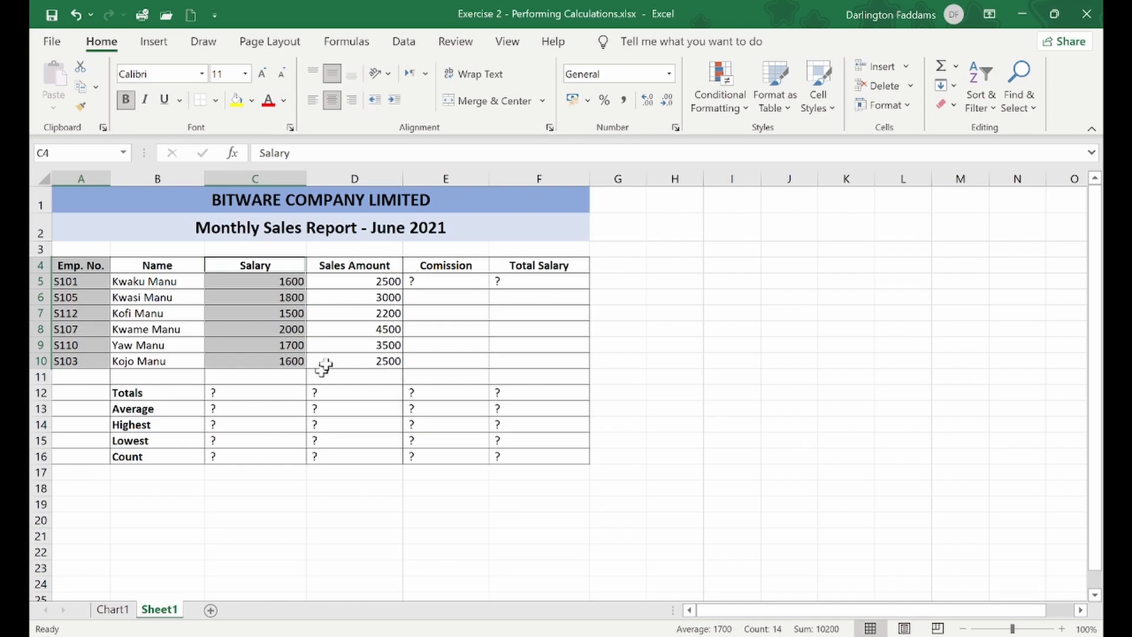
Step: Select only the Emp. No. cells A4:A10 together with the Salary cells C4:C10 on Sheet1
{"action": "left_click", "coordinate": [347, 344]}
{"action": "left_click_drag", "start_coordinate": [77, 269], "coordinate": [555, 466]}
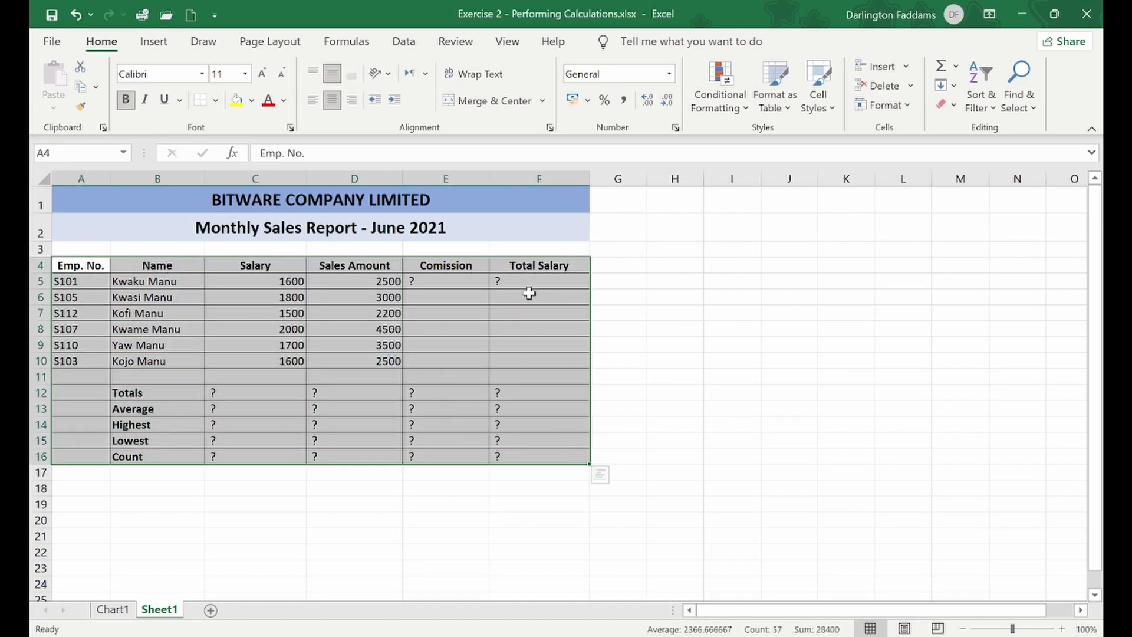
{"action": "left_click", "coordinate": [476, 357]}
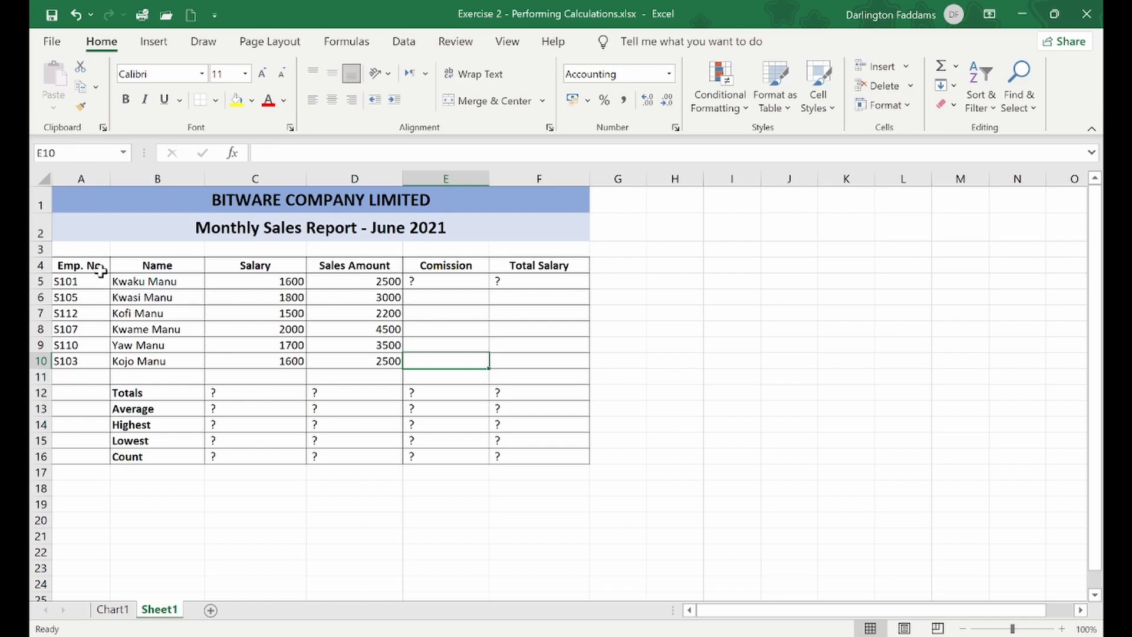
{"action": "left_click_drag", "start_coordinate": [101, 270], "coordinate": [92, 362]}
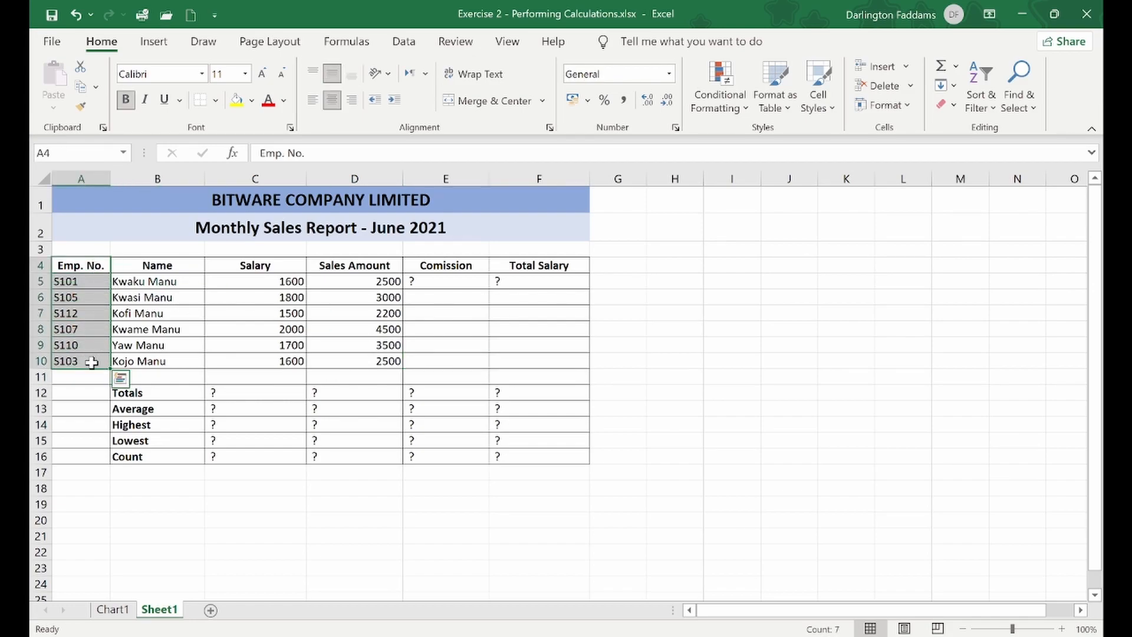
{"action": "left_click_drag", "start_coordinate": [276, 265], "coordinate": [274, 362]}
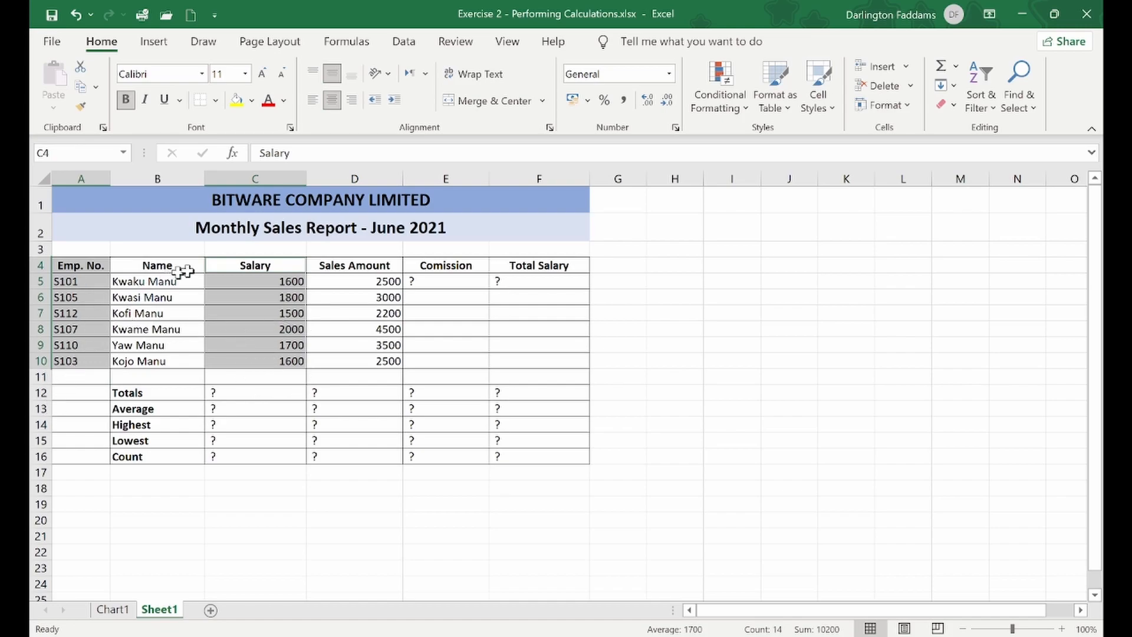
Step: View the Chart1 sheet, return to Sheet1 and clear the Emp. No. and Salary selection
{"action": "left_click", "coordinate": [112, 610]}
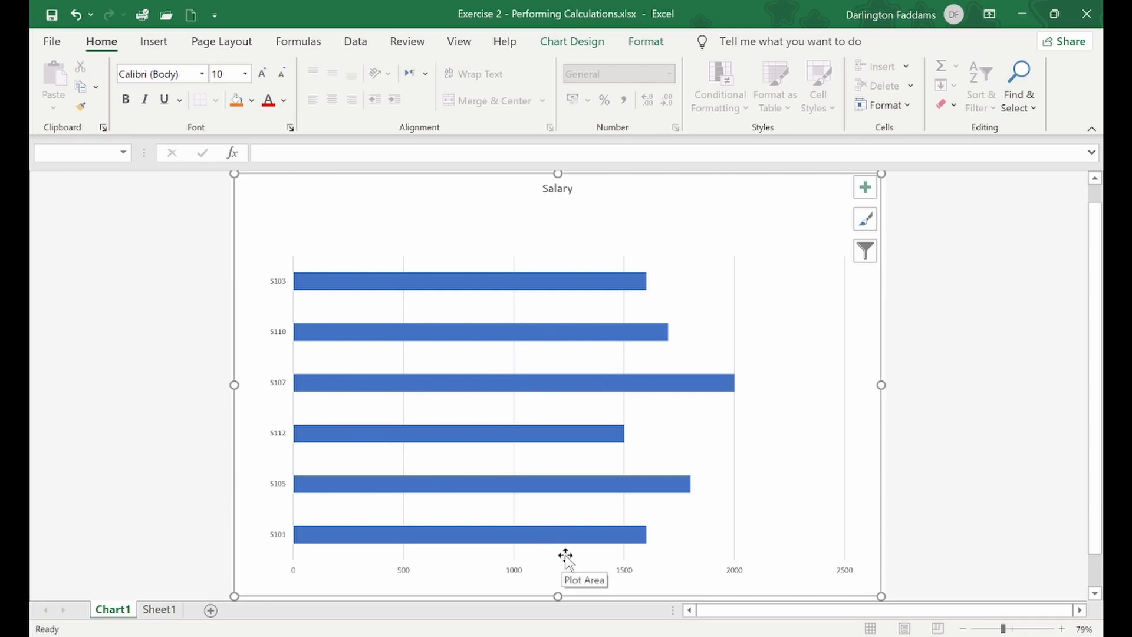
{"action": "left_click", "coordinate": [158, 609]}
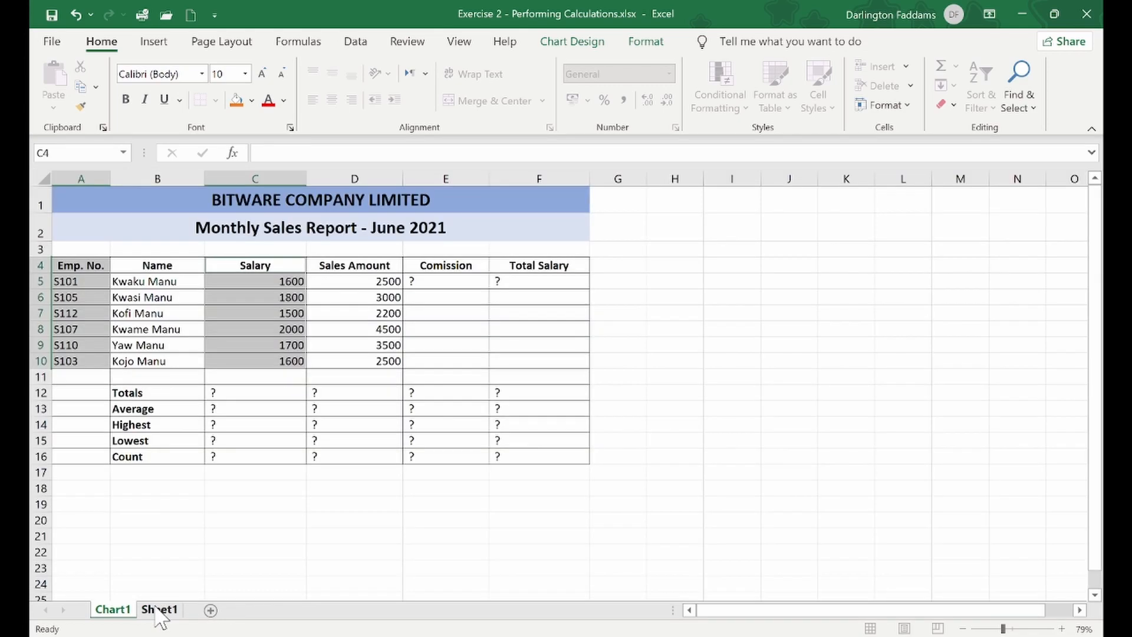
{"action": "left_click", "coordinate": [299, 438]}
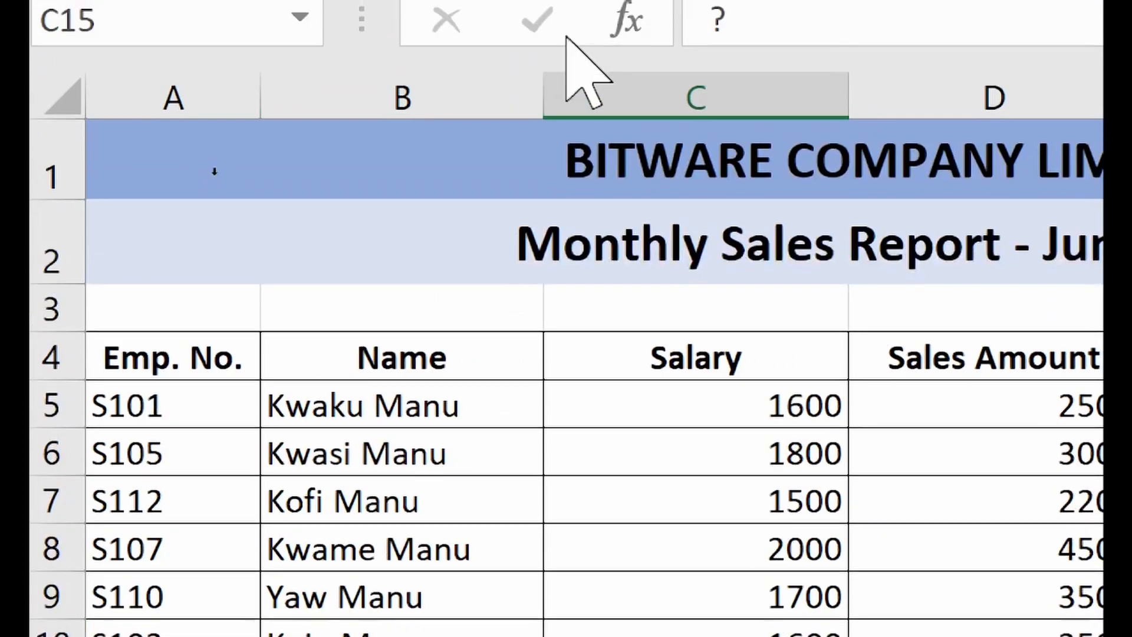
Step: Insert a 2-D clustered bar chart from Name B4:B10 and Salary C4:C10, placing it beside the table from column G onward
{"action": "left_click_drag", "start_coordinate": [435, 356], "coordinate": [407, 636]}
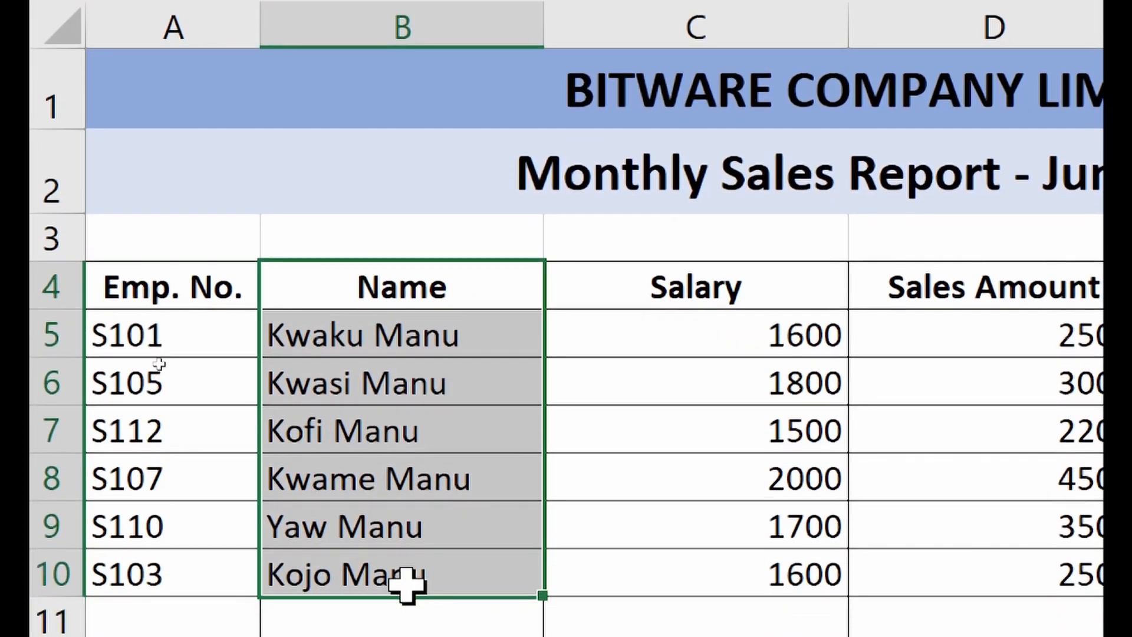
{"action": "left_click_drag", "start_coordinate": [802, 291], "coordinate": [744, 584]}
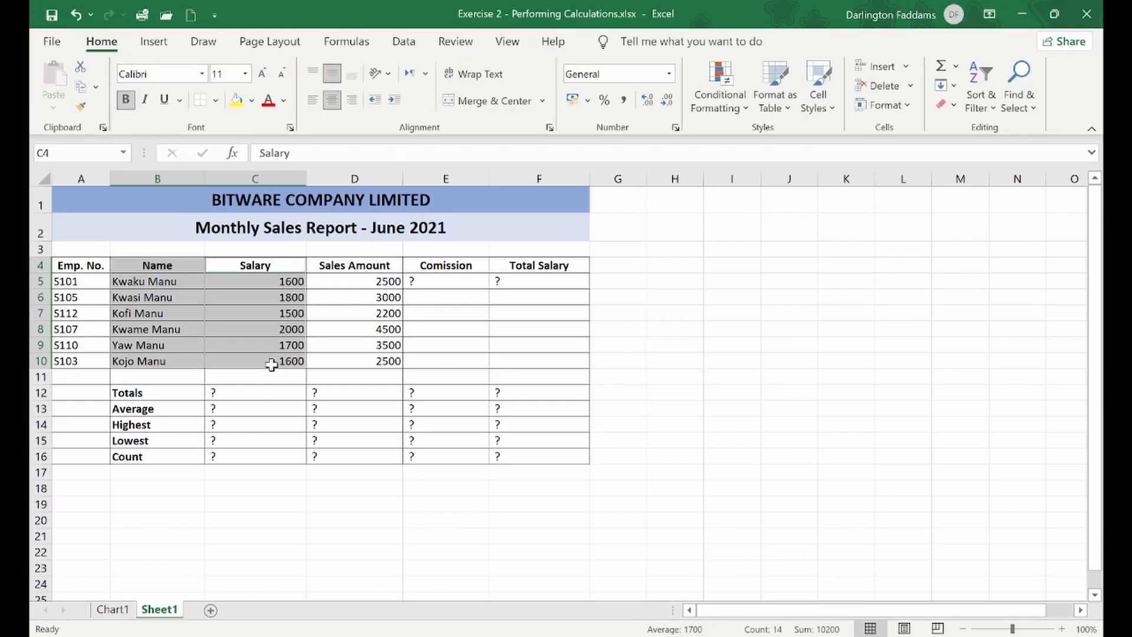
{"action": "left_click", "coordinate": [154, 42]}
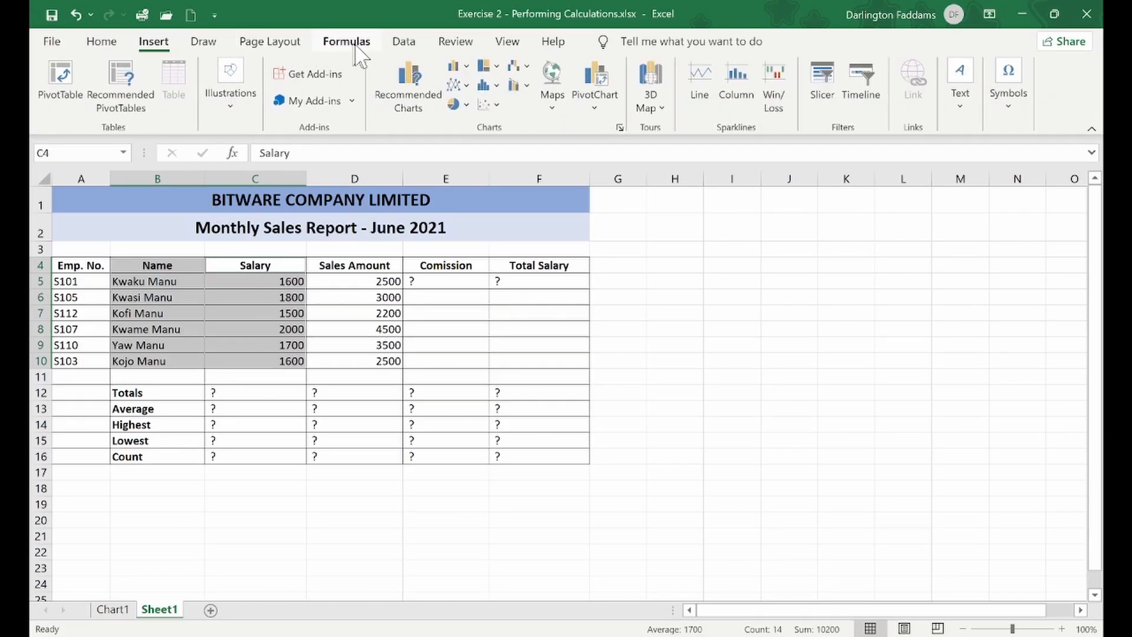
{"action": "left_click", "coordinate": [465, 66]}
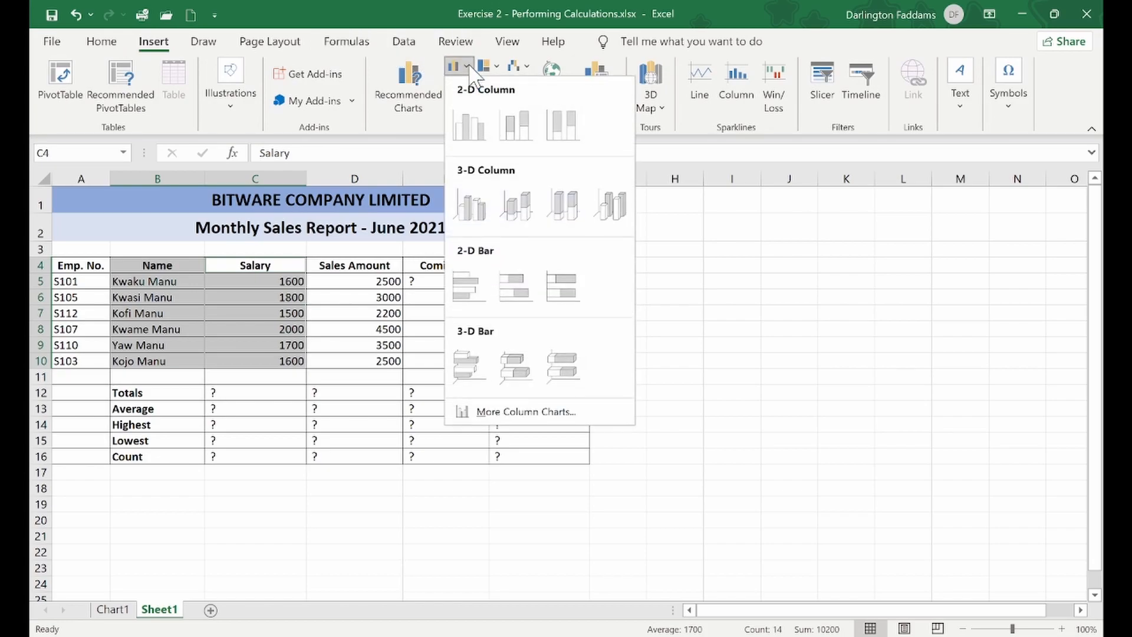
{"action": "left_click", "coordinate": [467, 283]}
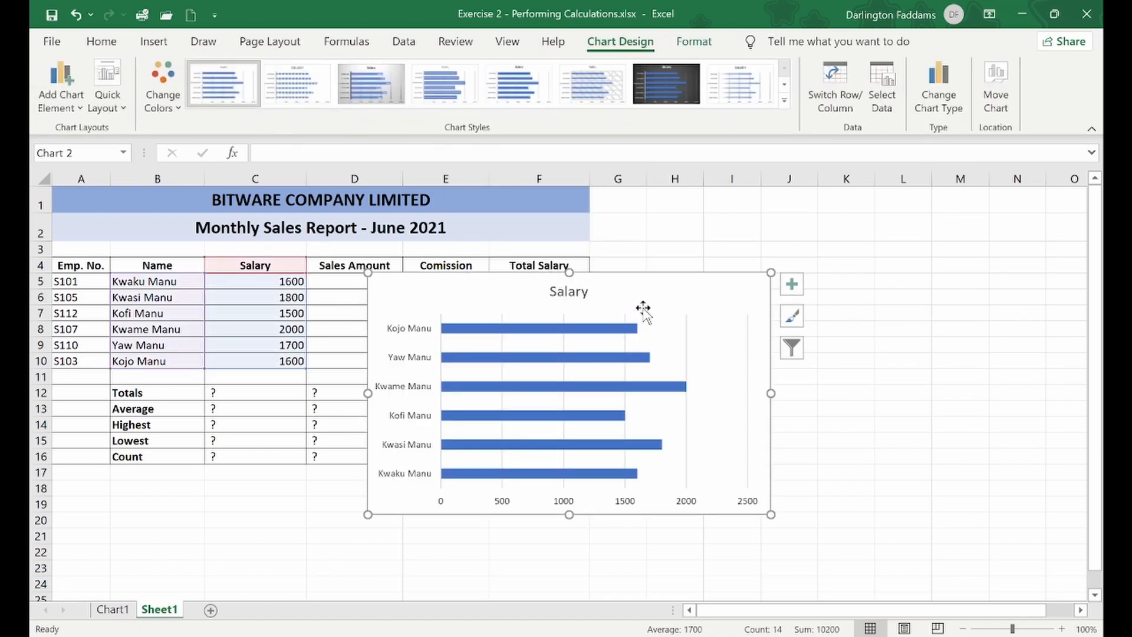
{"action": "left_click_drag", "start_coordinate": [643, 310], "coordinate": [871, 234]}
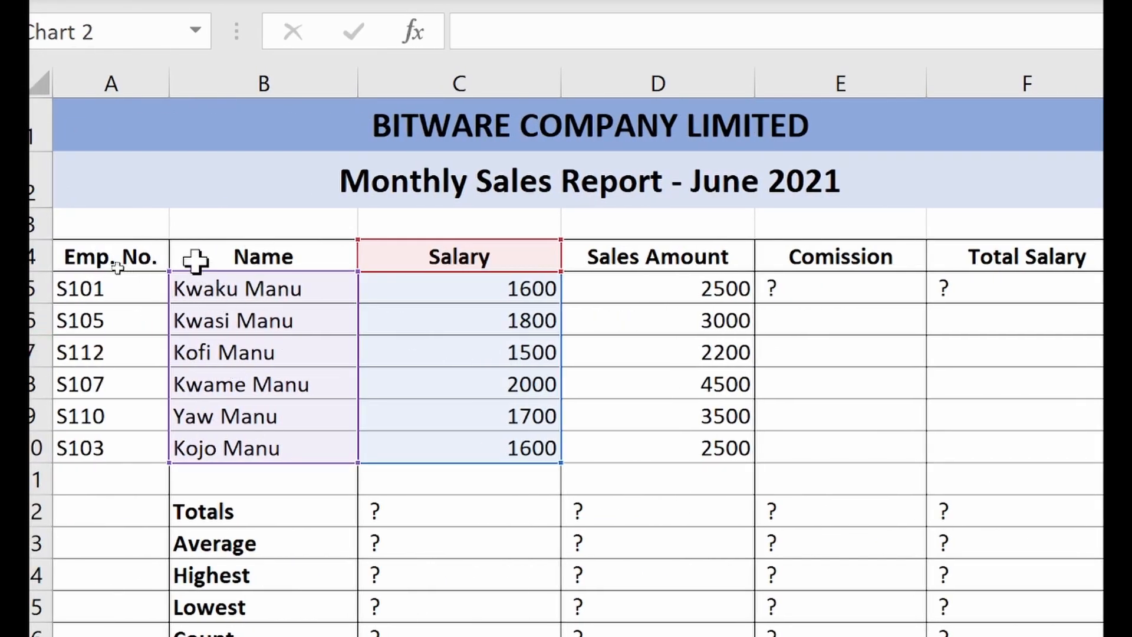
Step: Highlight in turn the range A4:D10, the Name column, the Salary column and the Emp. No. column of the table, finishing on empty cell D19
{"action": "left_click_drag", "start_coordinate": [118, 247], "coordinate": [751, 452]}
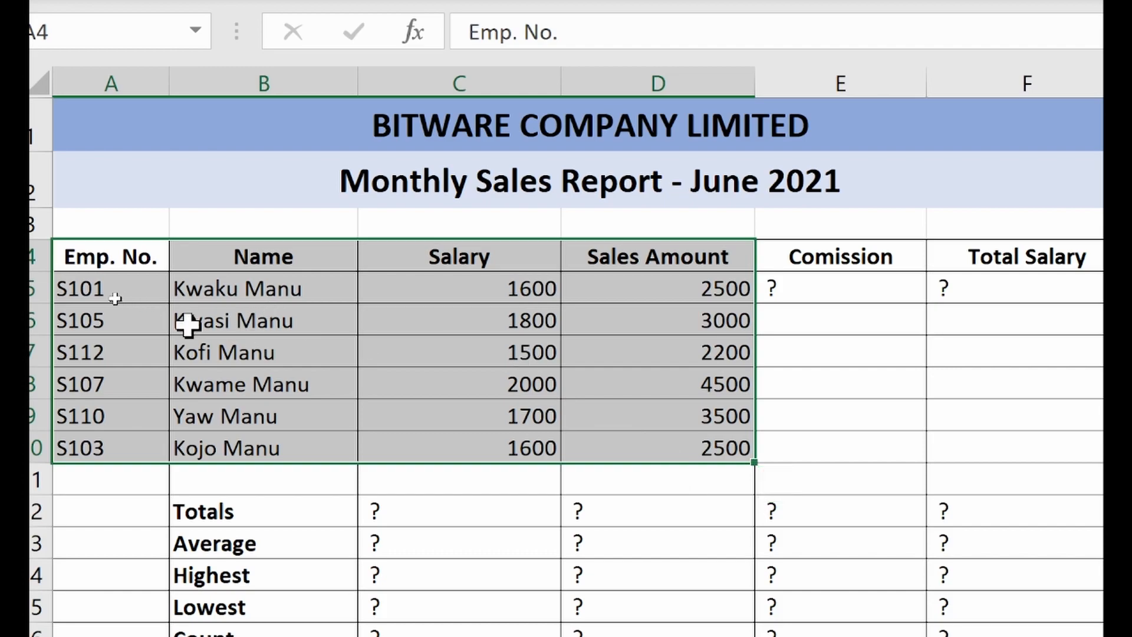
{"action": "left_click_drag", "start_coordinate": [263, 255], "coordinate": [259, 447]}
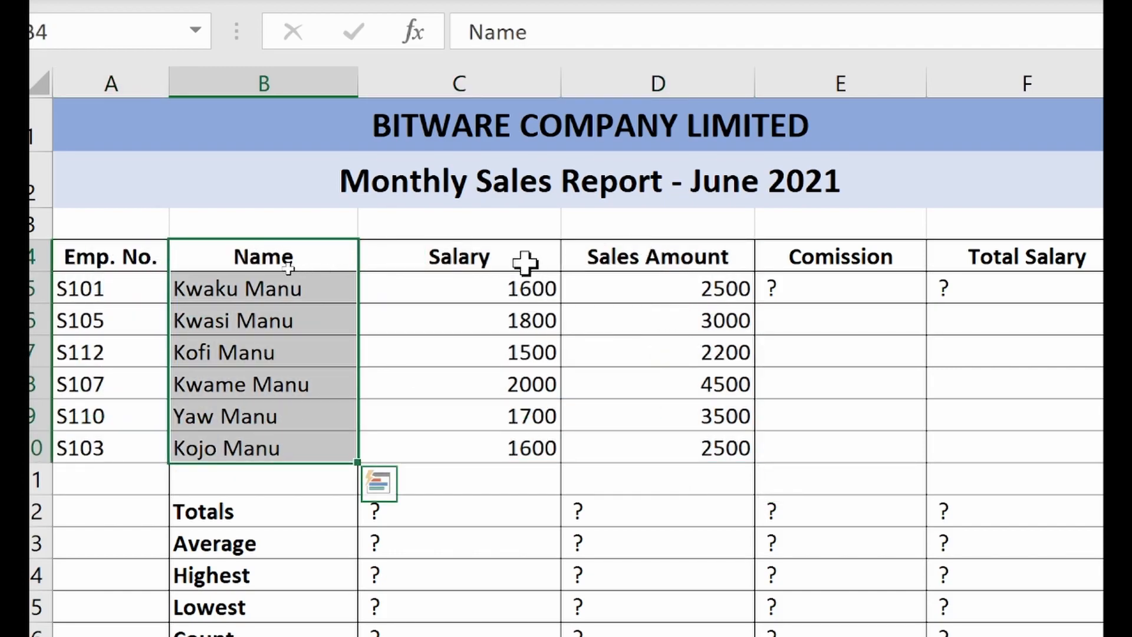
{"action": "left_click_drag", "start_coordinate": [523, 263], "coordinate": [503, 437]}
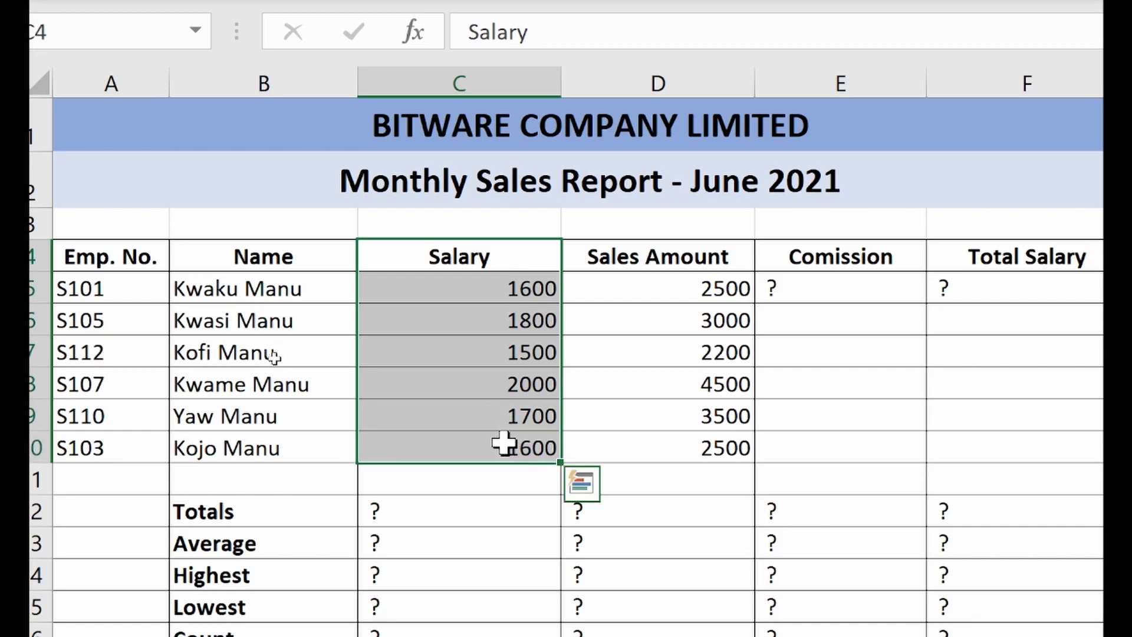
{"action": "left_click_drag", "start_coordinate": [141, 254], "coordinate": [112, 442]}
{"action": "left_click_drag", "start_coordinate": [531, 257], "coordinate": [482, 462]}
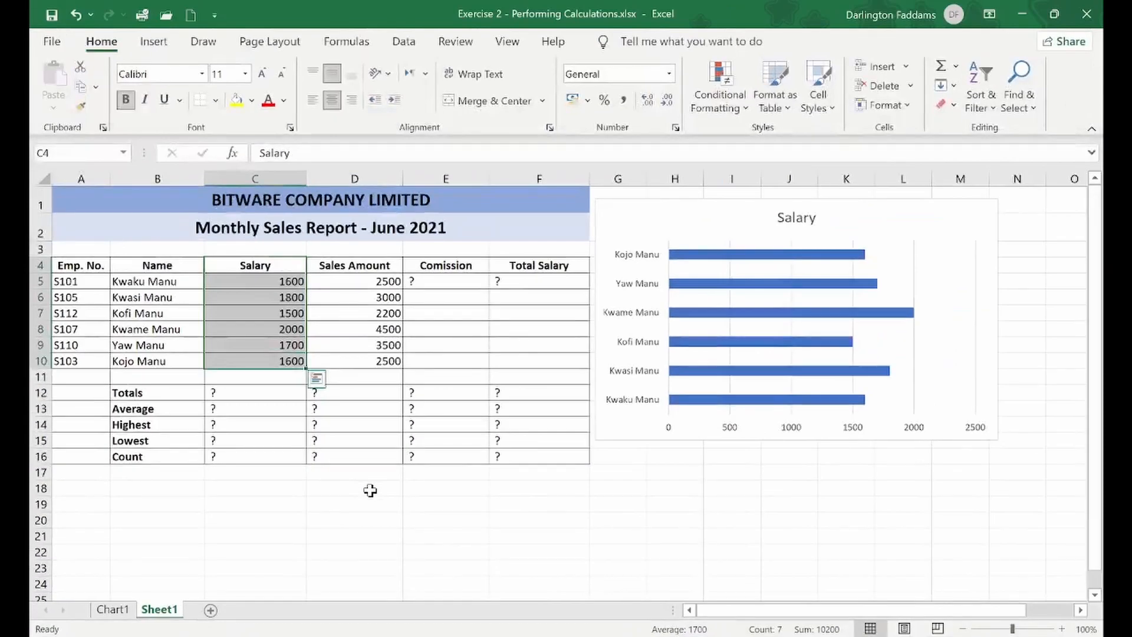
{"action": "left_click", "coordinate": [397, 504]}
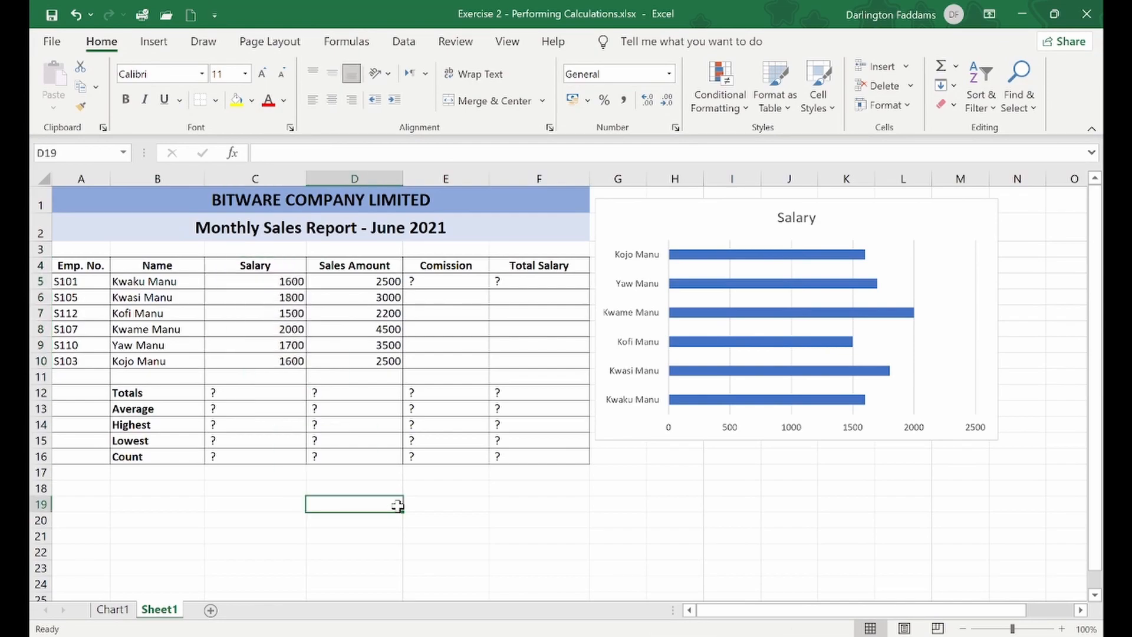